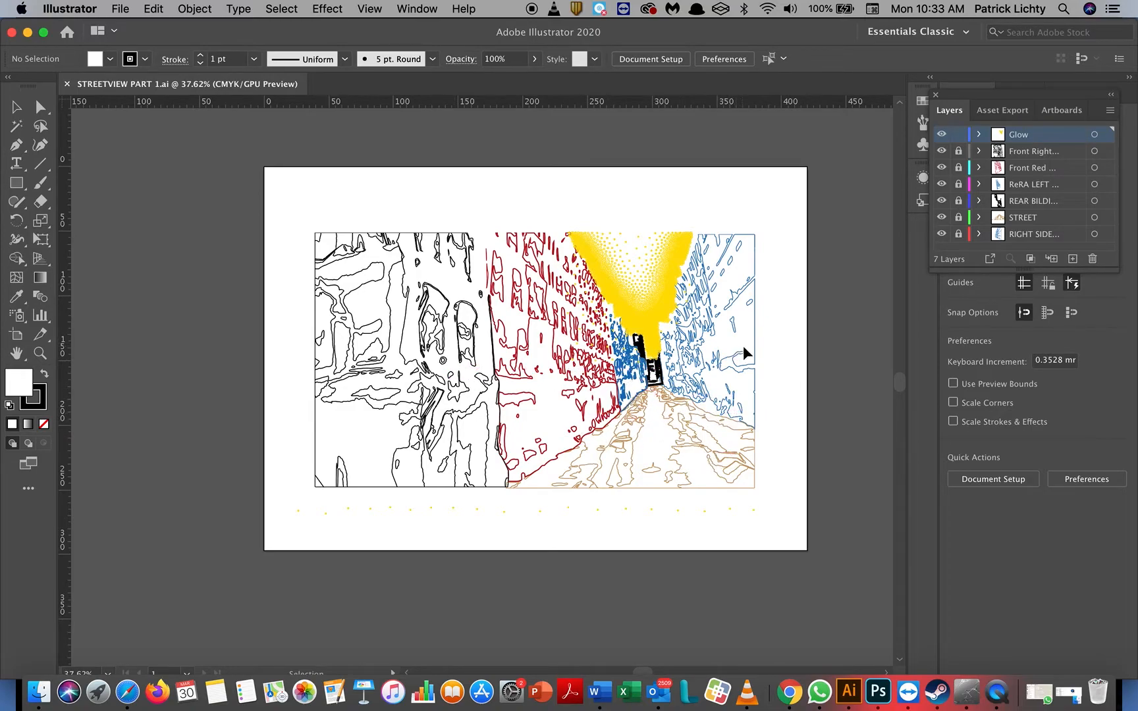
Switch to StippleGen2, set the minimum dot size to 0.98 and the dot size range to 4.57.
click(969, 700)
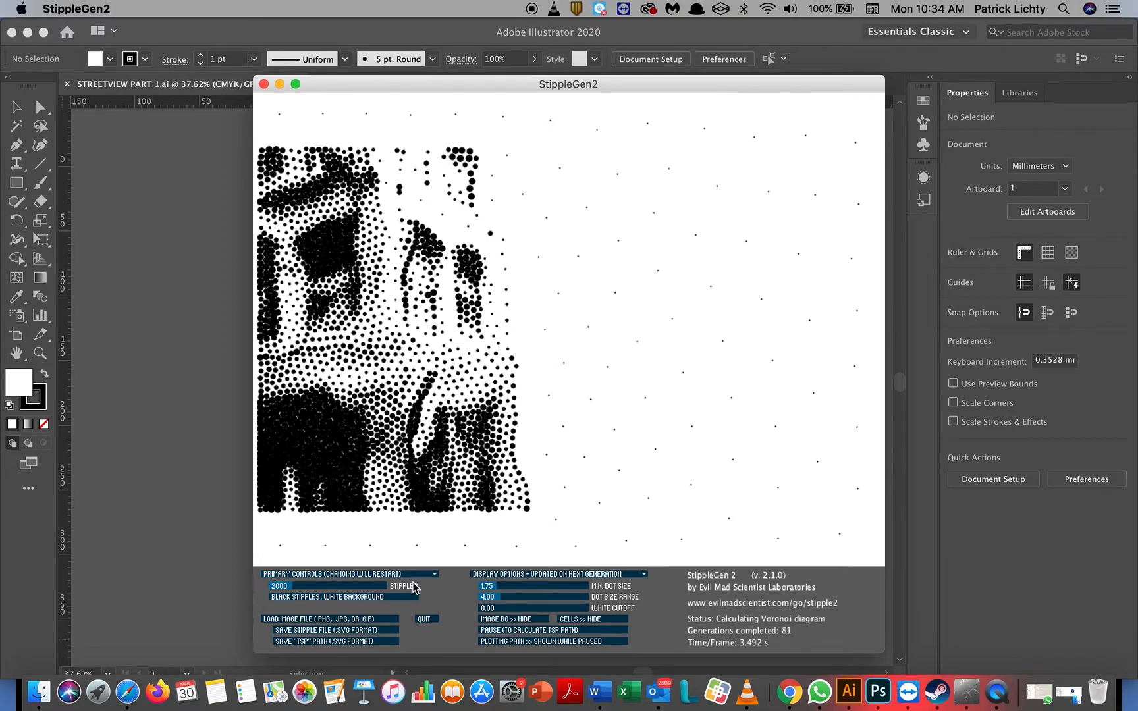
click(294, 588)
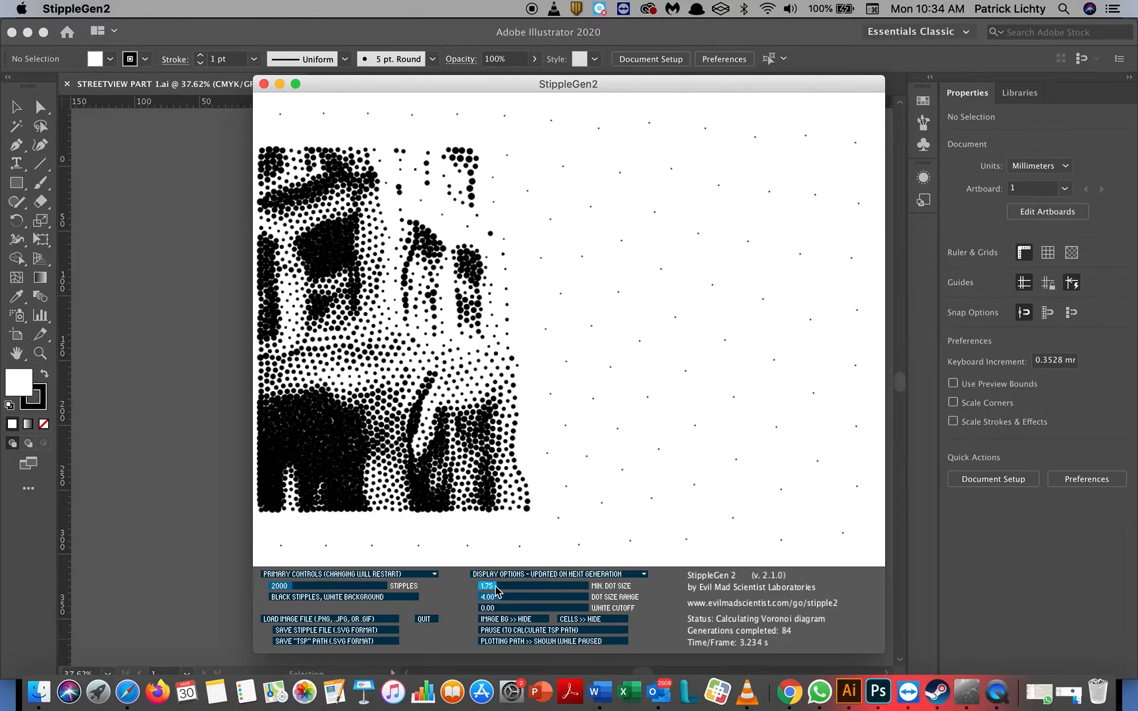
drag(492, 588, 488, 592)
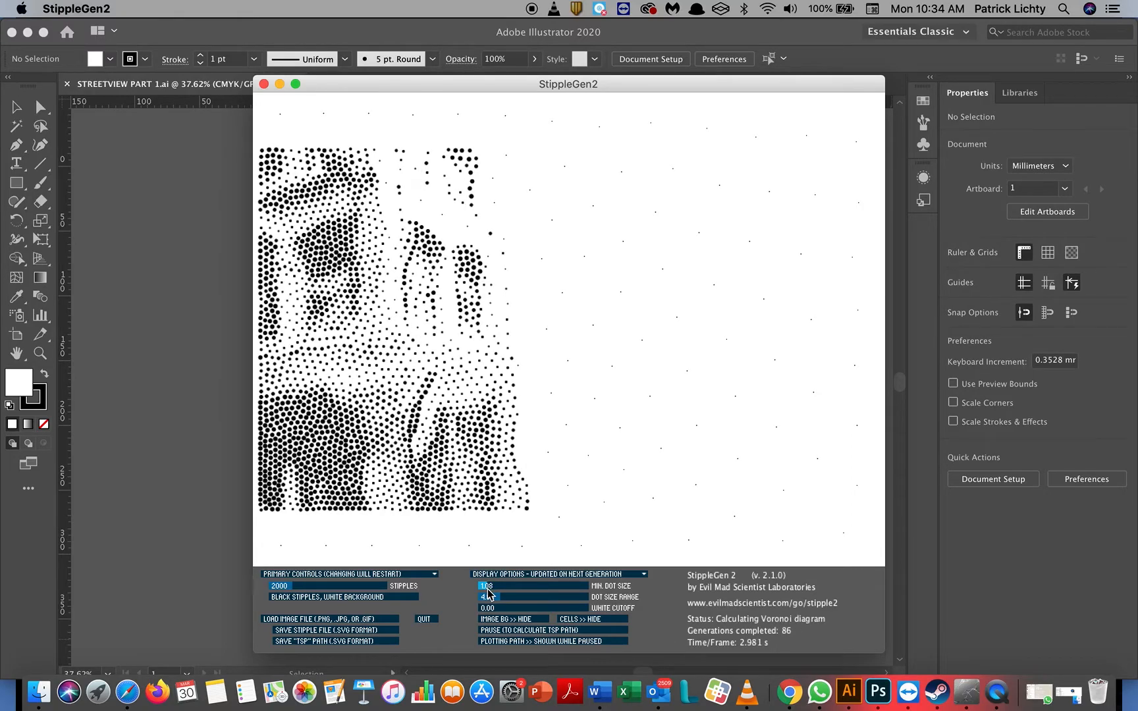
drag(488, 593, 506, 603)
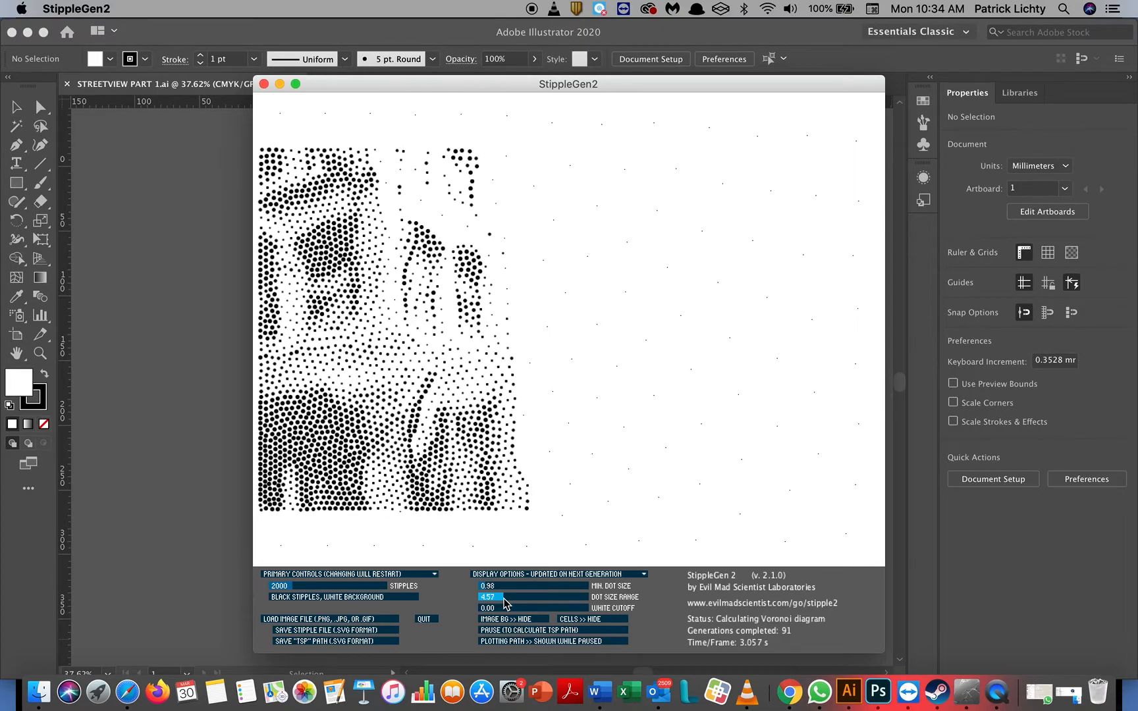
Raise the front building's stipple count to 5404 and set the dot size range to 4.00.
click(287, 589)
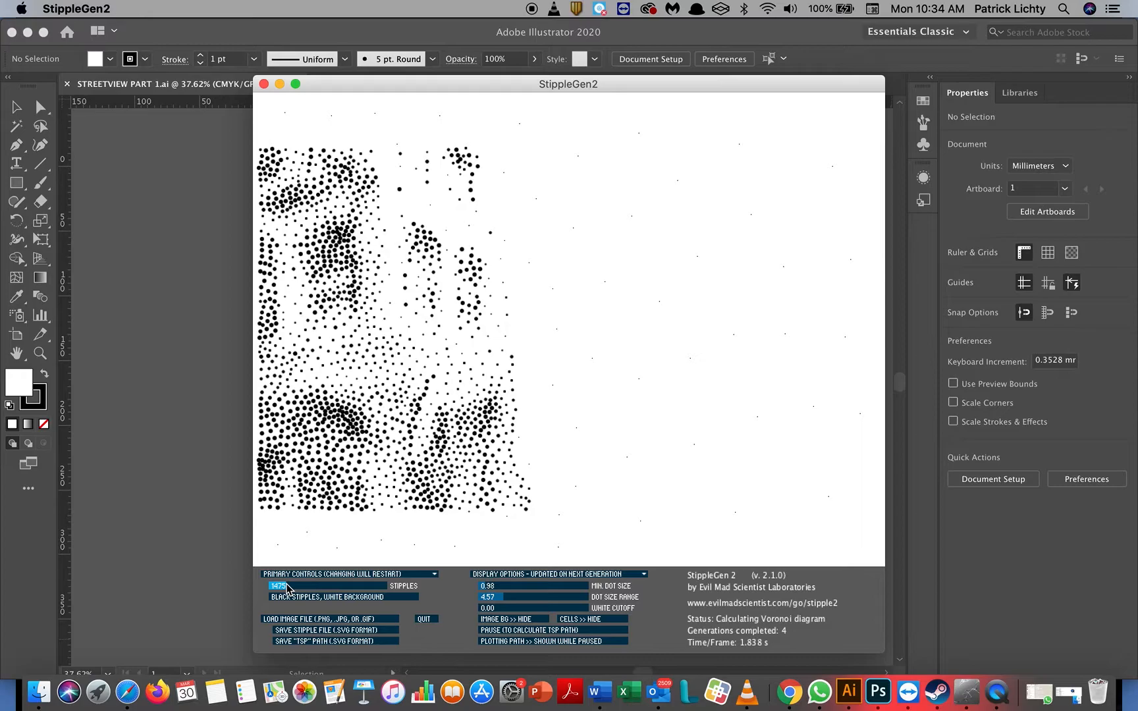
drag(287, 588, 305, 587)
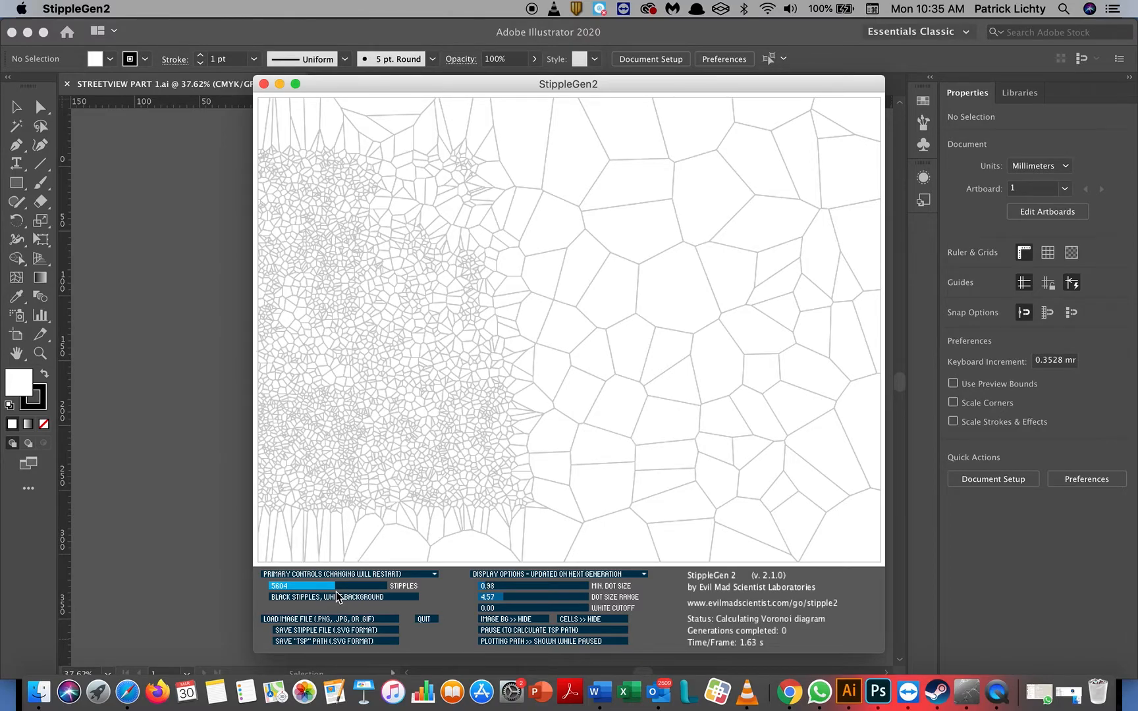
drag(336, 591, 334, 591)
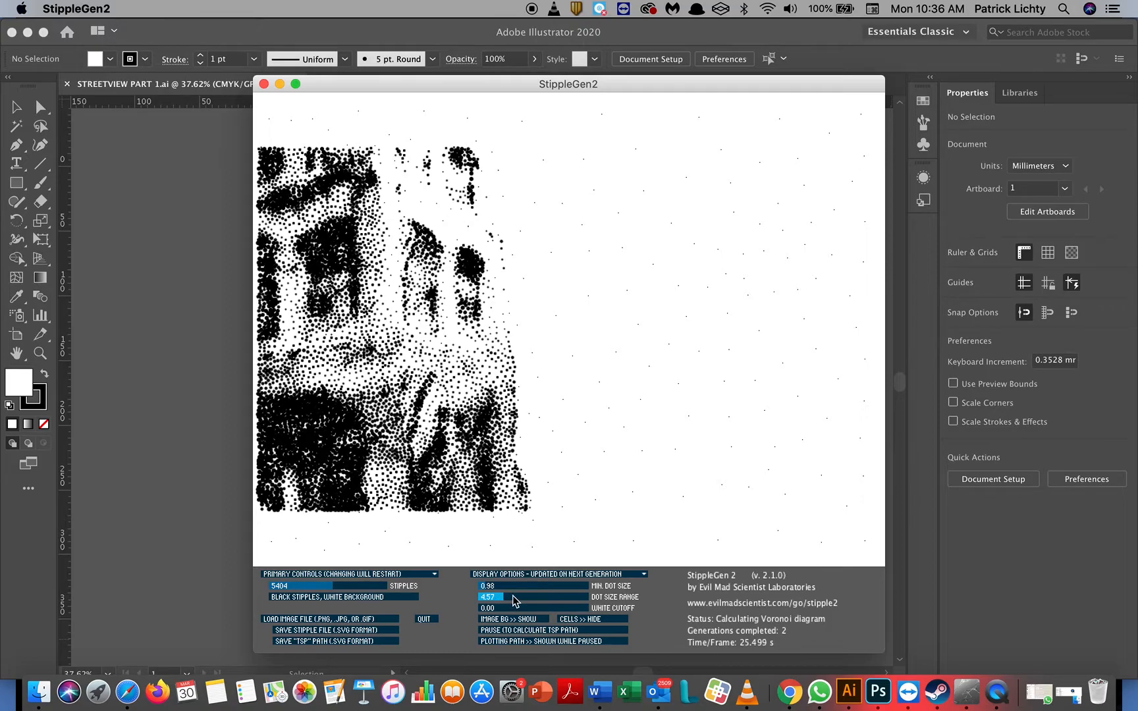
drag(505, 599, 503, 601)
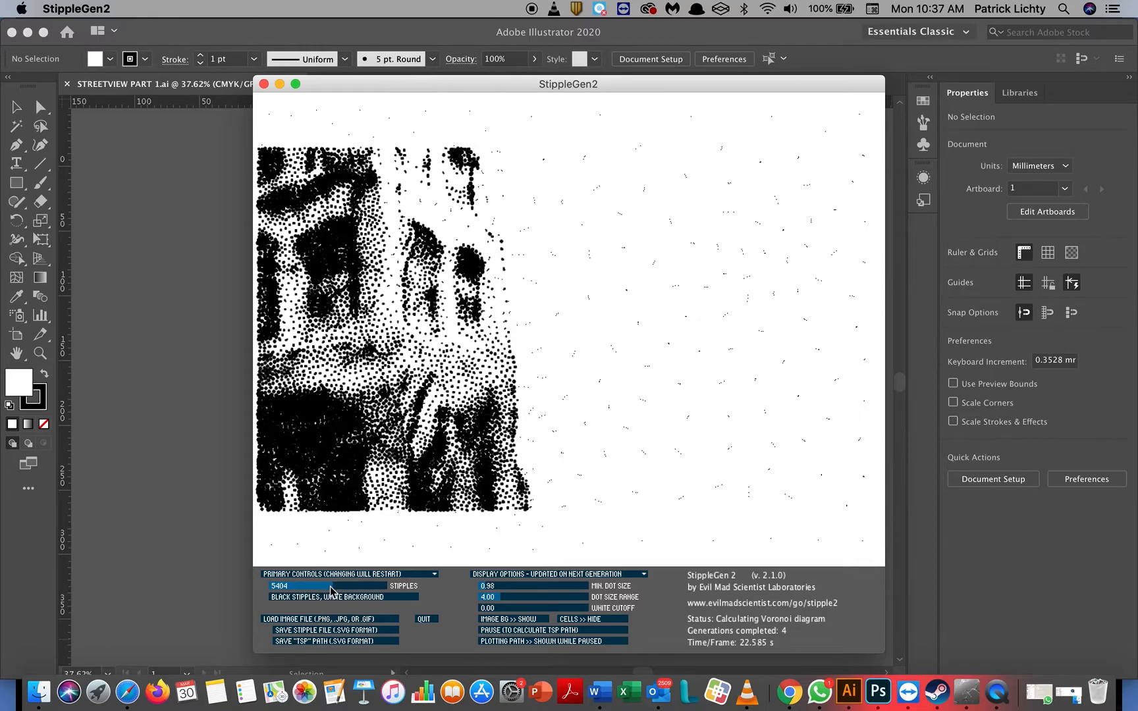
Pause the calculation and save the stipple drawing as "Left Front Bldg SVG" in the google earth street folder.
click(331, 632)
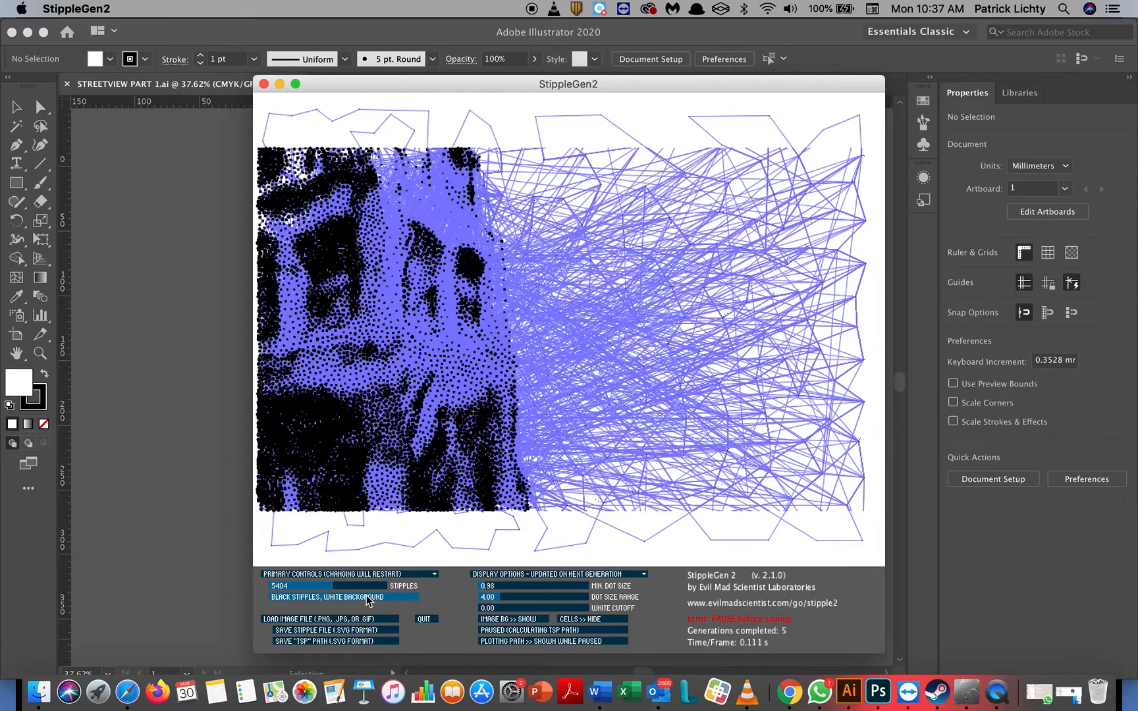
click(349, 630)
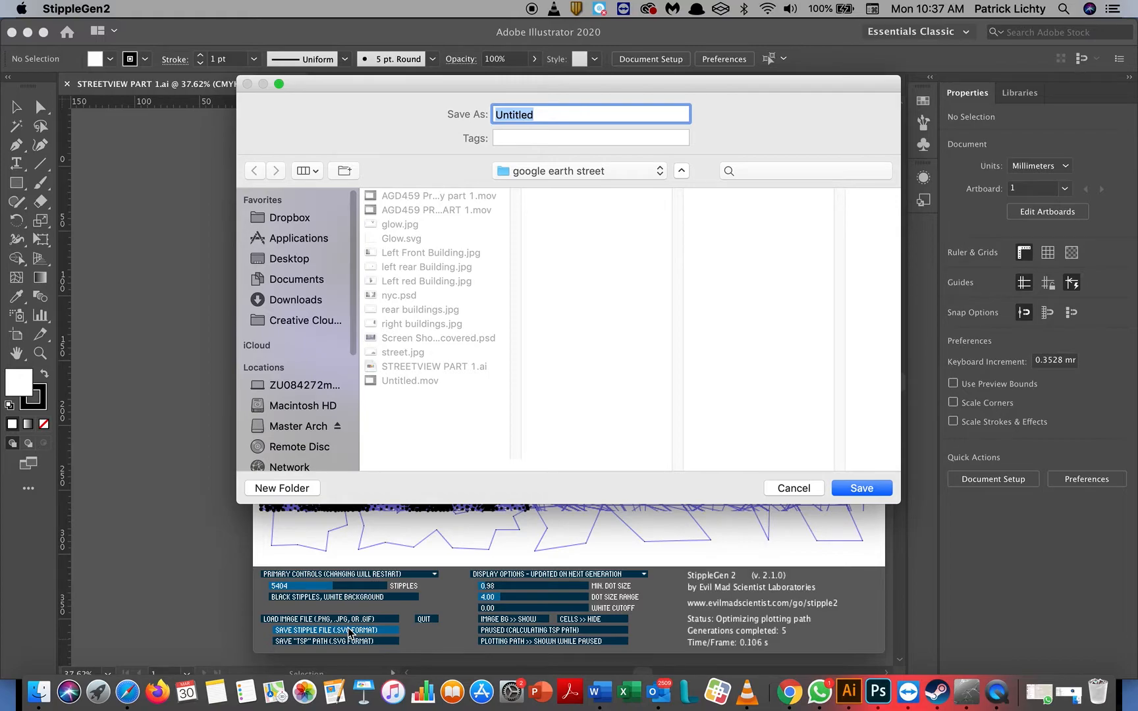
text(Left Front Bldg)
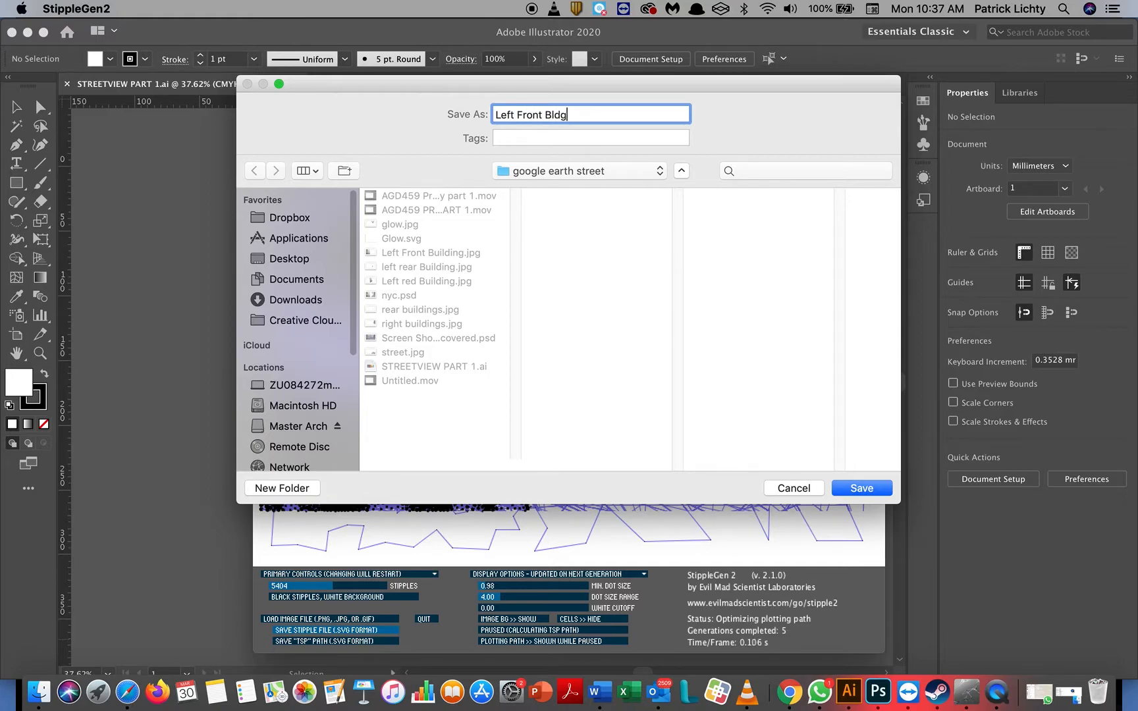
text( SVG)
key(Return)
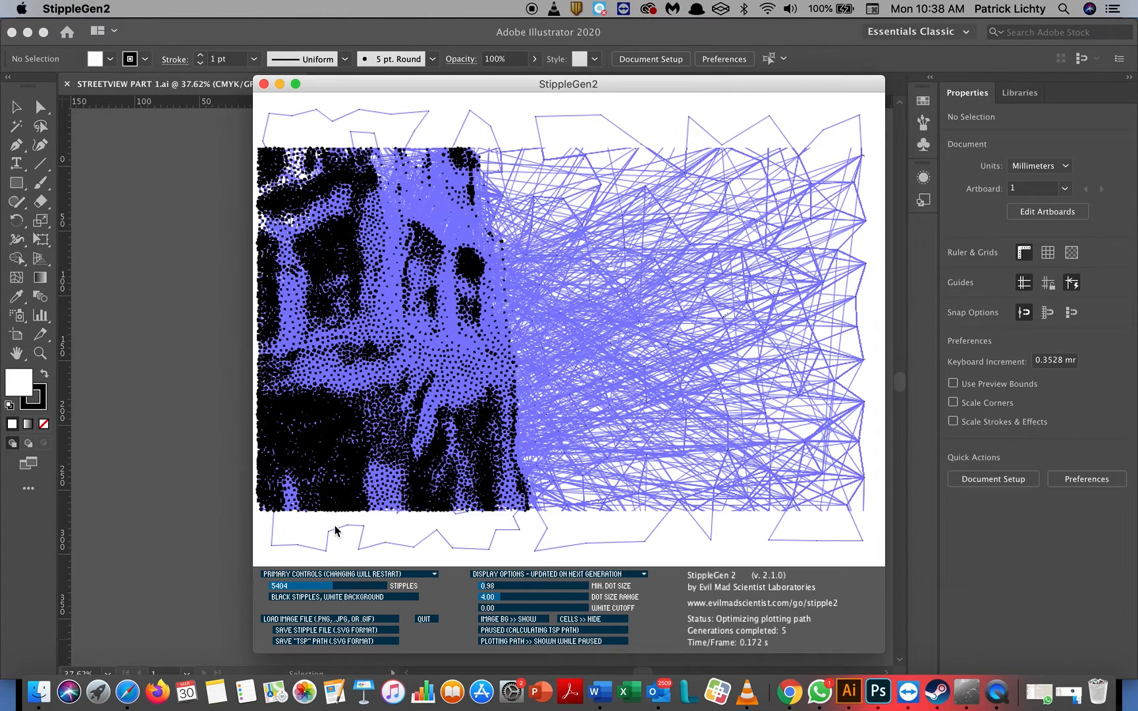
Save the TSP path of the front building as an SVG file named "tsp".
click(306, 642)
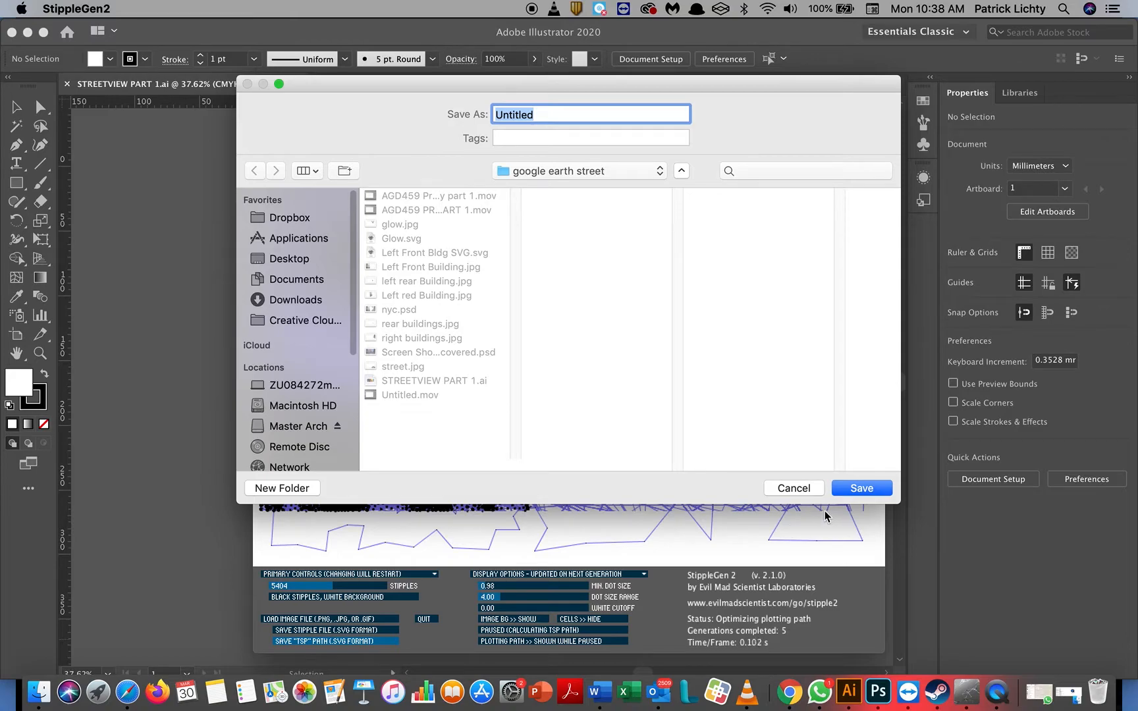
text(te)
key(BackSpace)
text(sp)
key(Return)
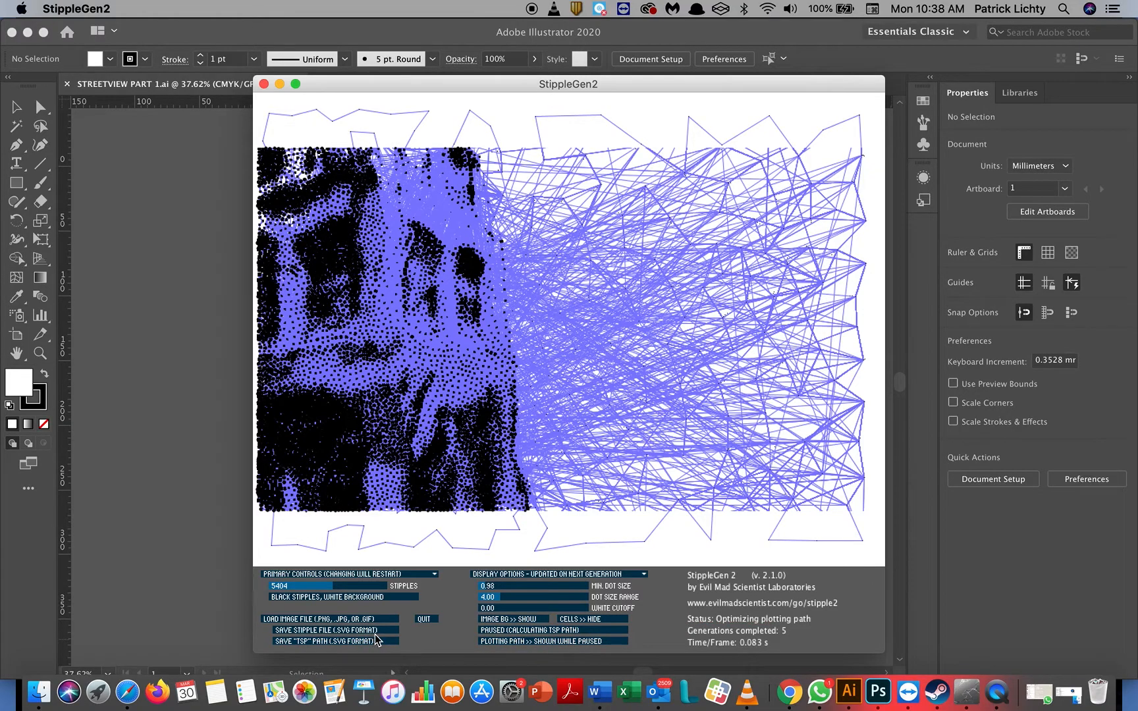
Resume and pause the calculation again, and load Left red Building.jpg as the new source image.
click(556, 631)
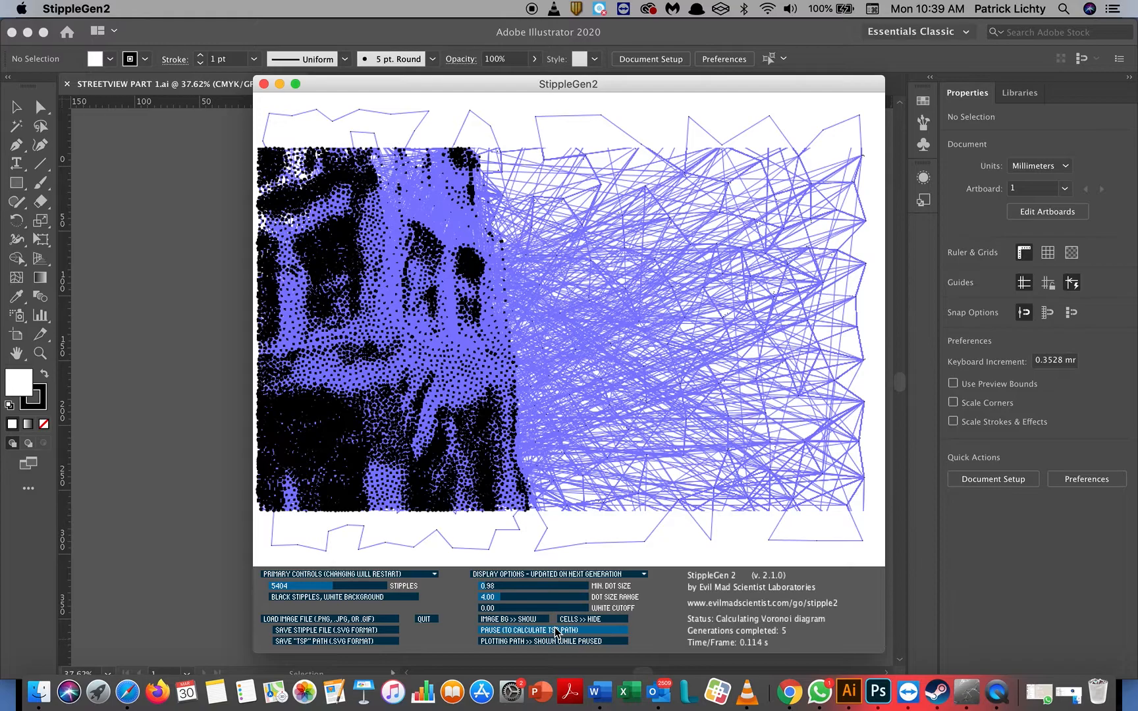
click(552, 633)
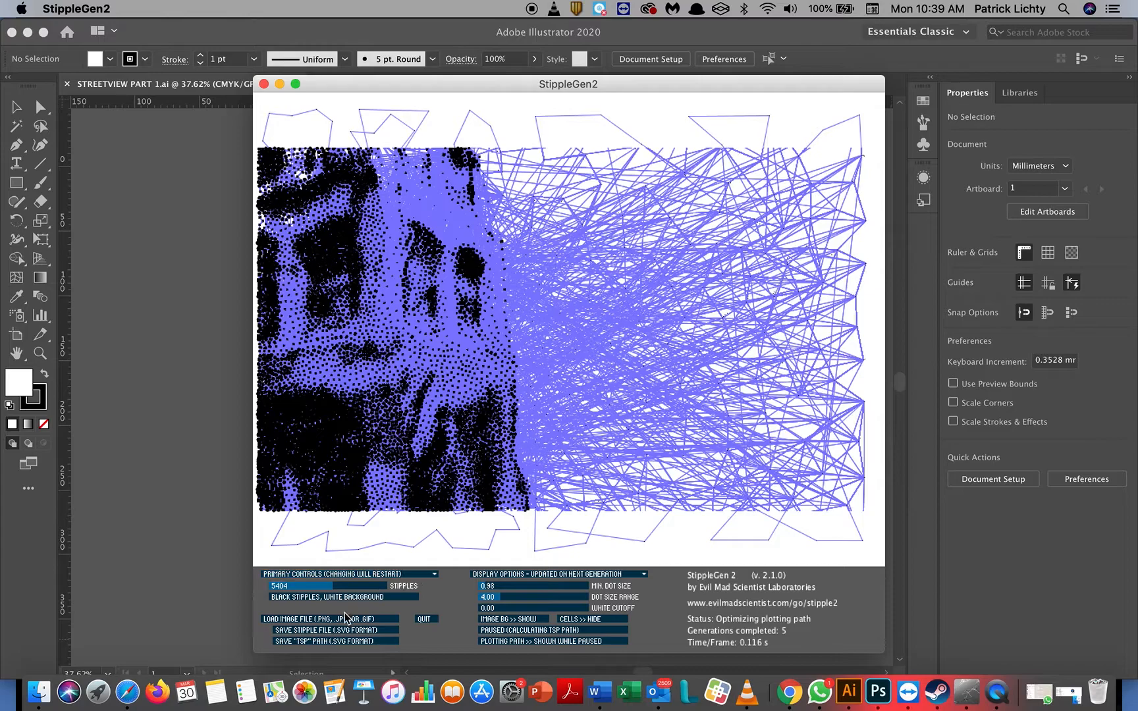
click(343, 620)
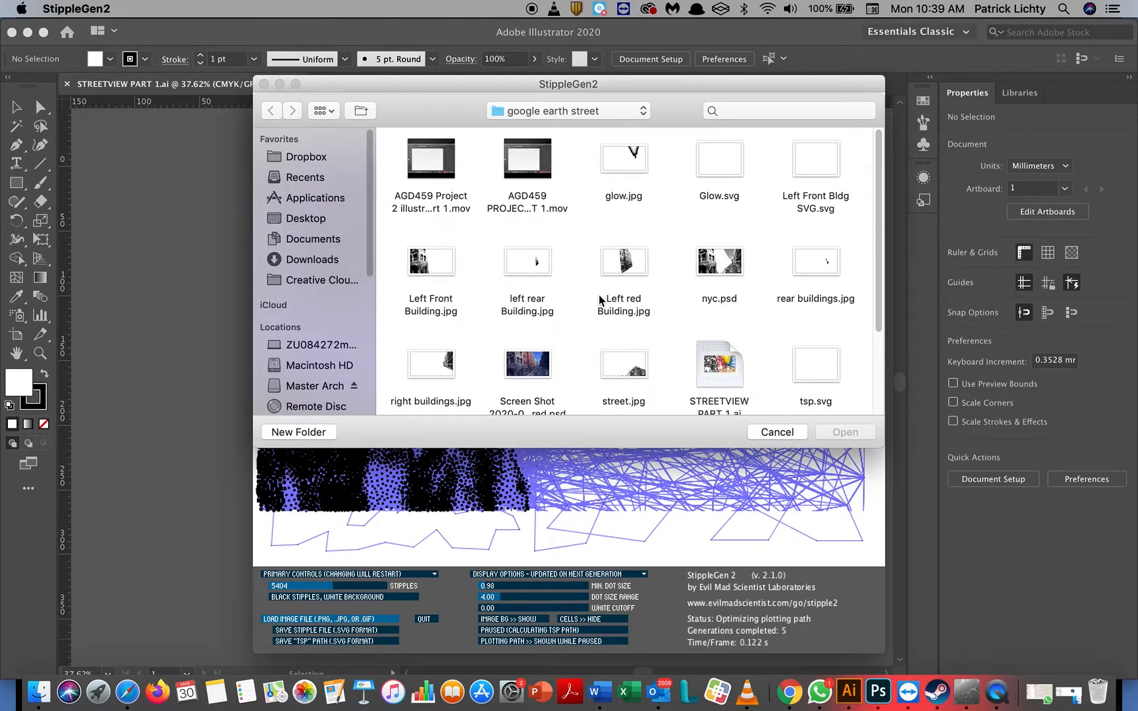
double_click(630, 259)
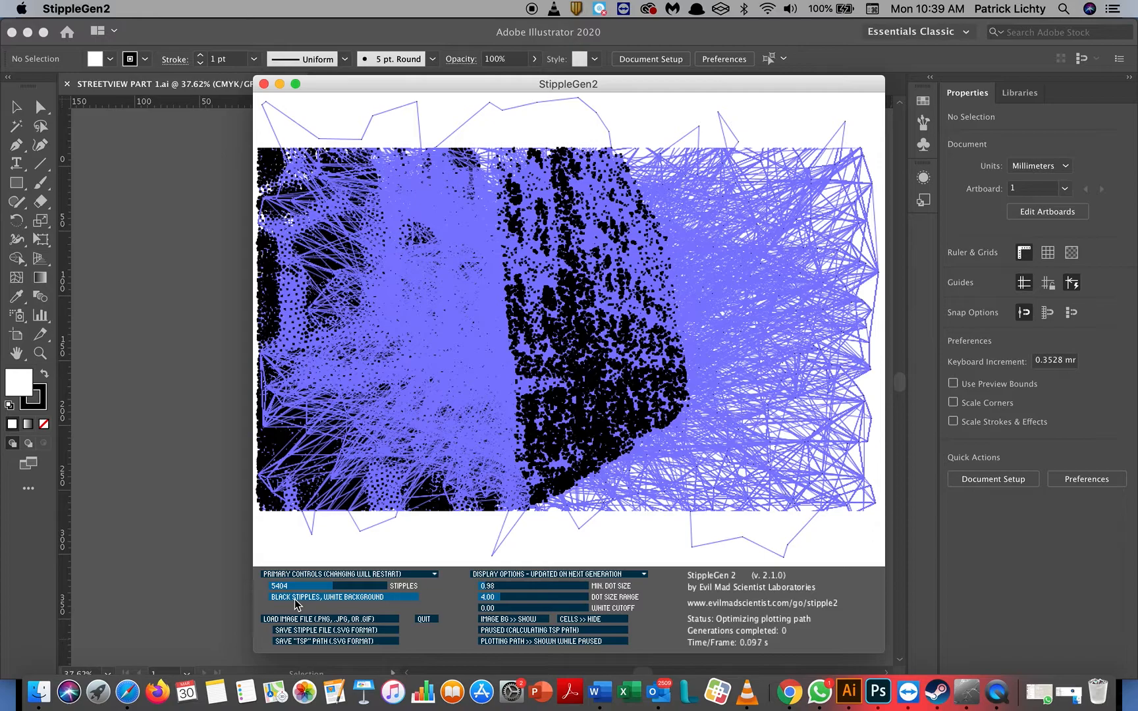
Switch to white stipples on black and back to black on white, and close StippleGen2.
click(296, 600)
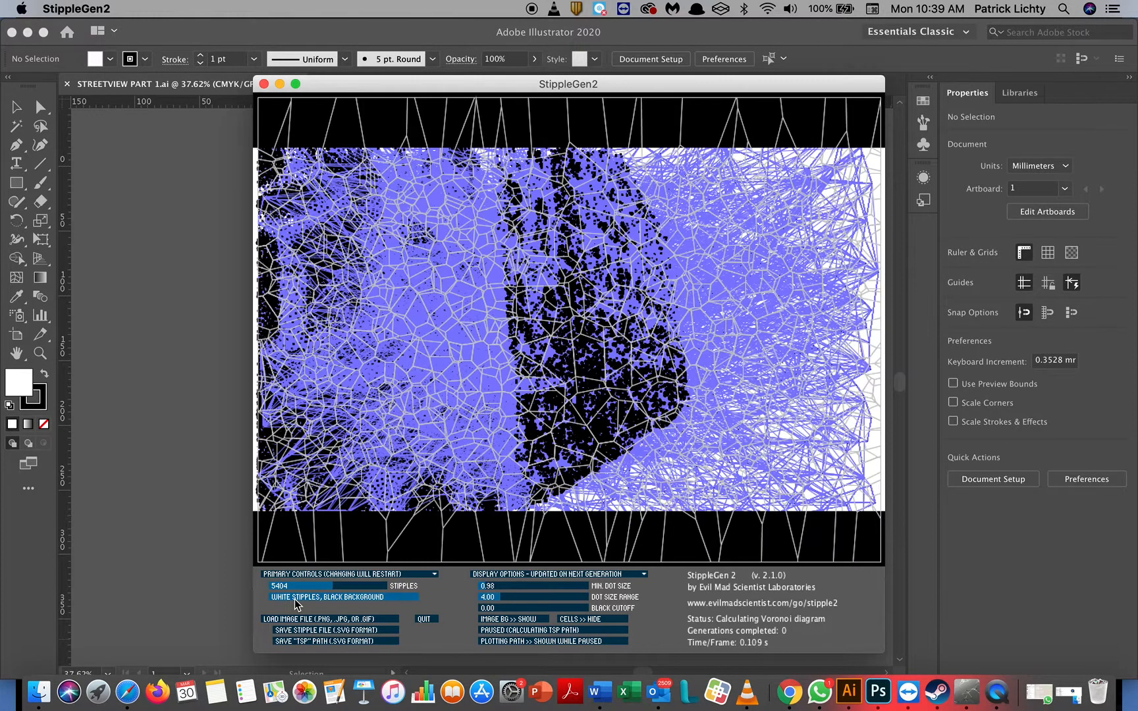
click(296, 601)
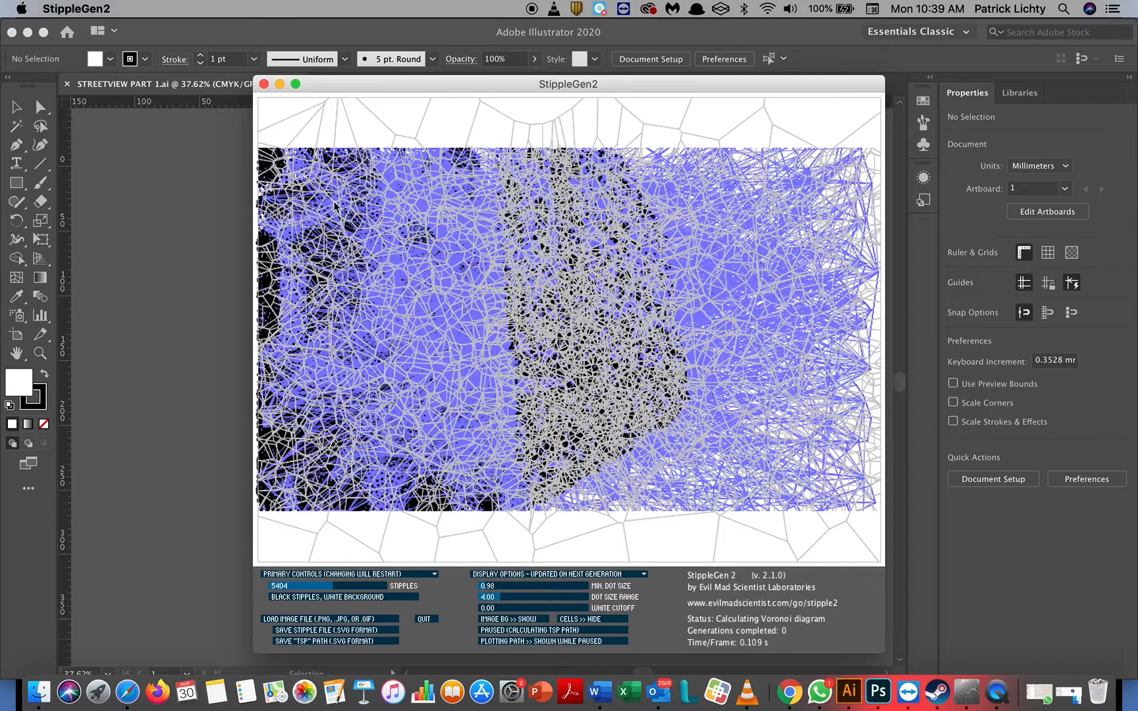
click(504, 641)
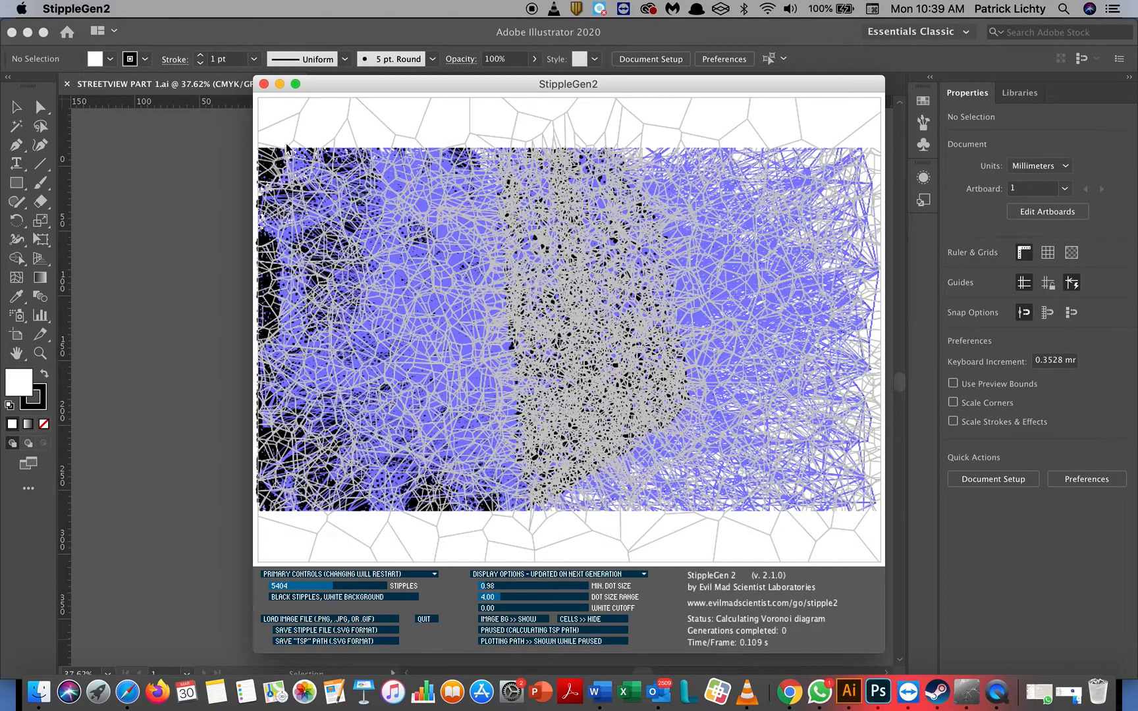
click(263, 84)
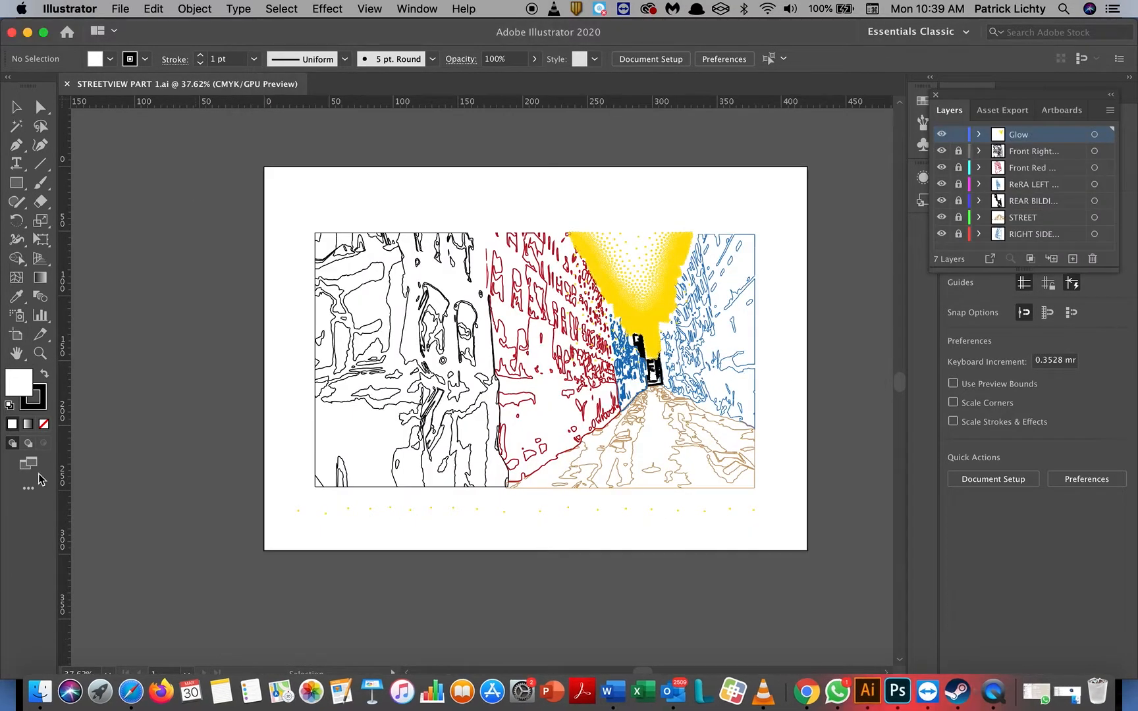
Relaunch StippleGen2 from the Downloads folder and load Left red Building.jpg.
click(41, 691)
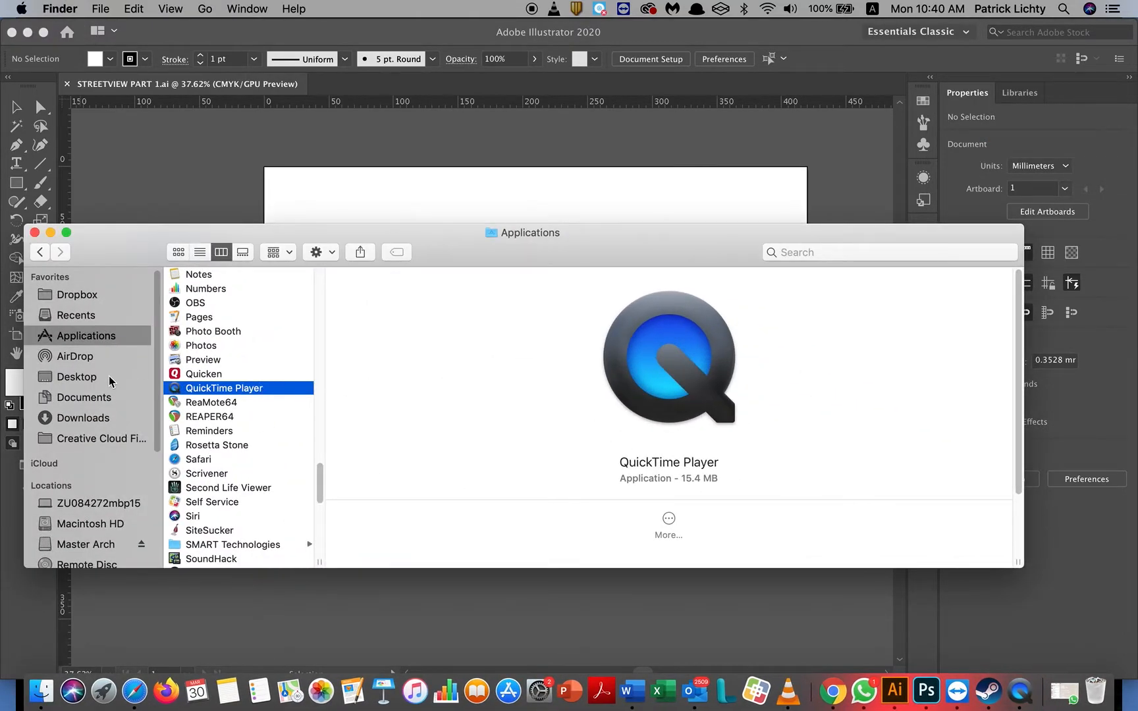
click(93, 418)
scroll(211, 454, down, 5)
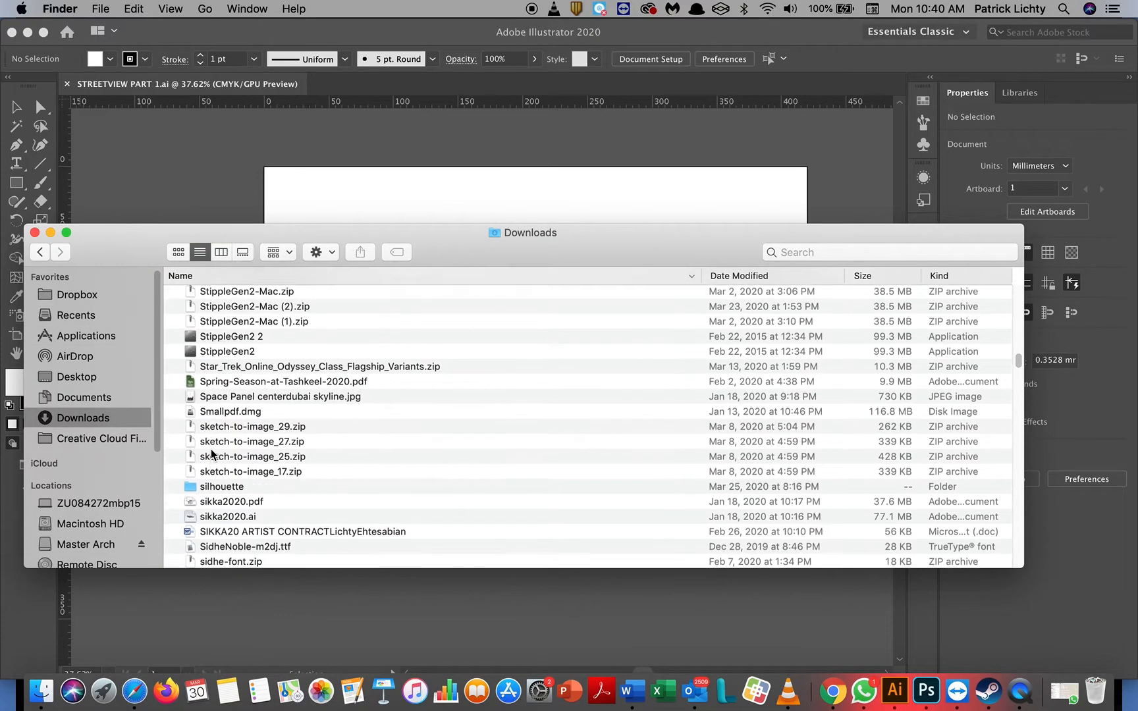
scroll(211, 454, up, 2)
click(214, 373)
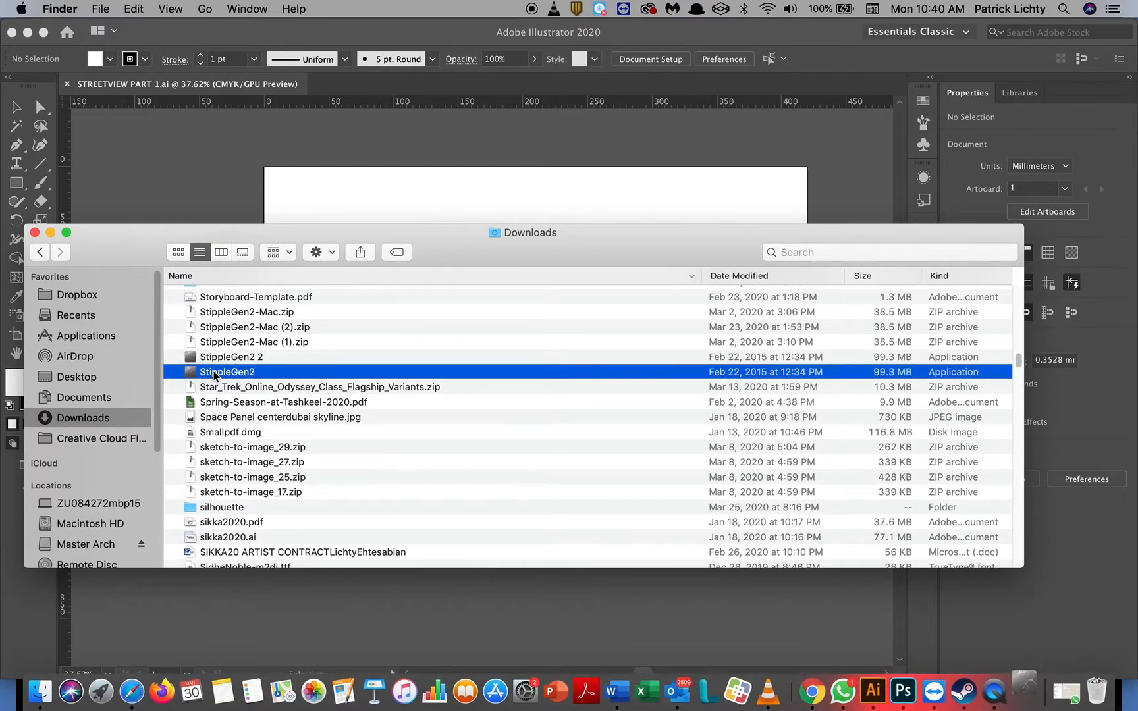
double_click(215, 373)
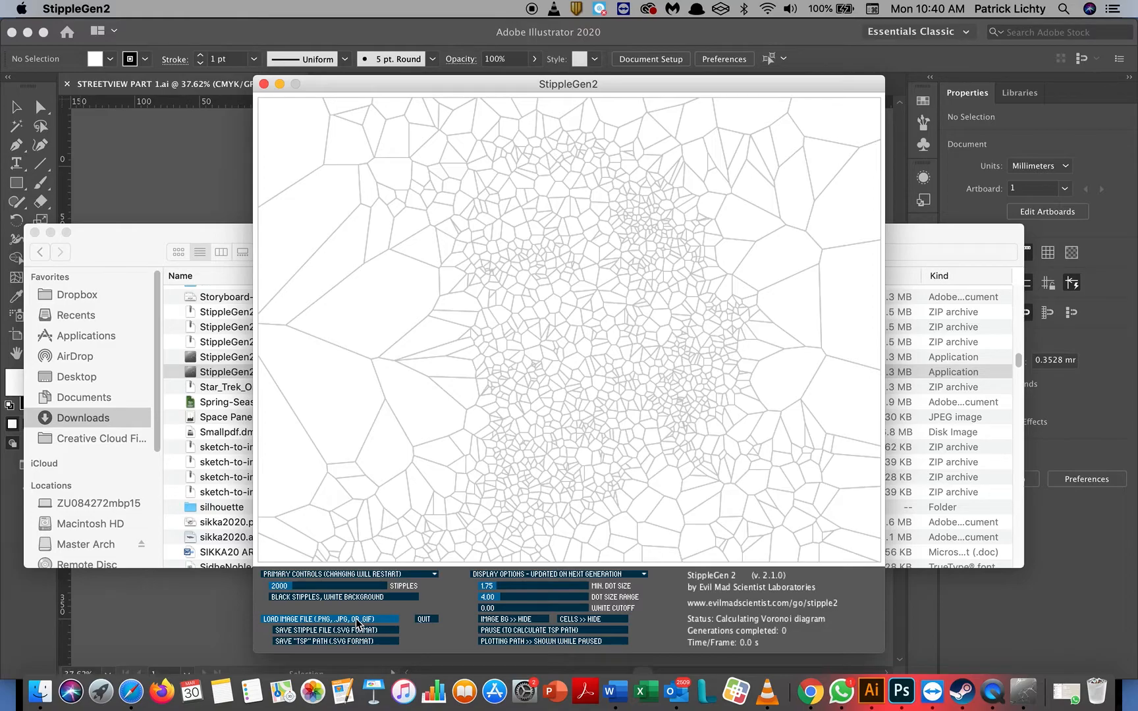
click(357, 624)
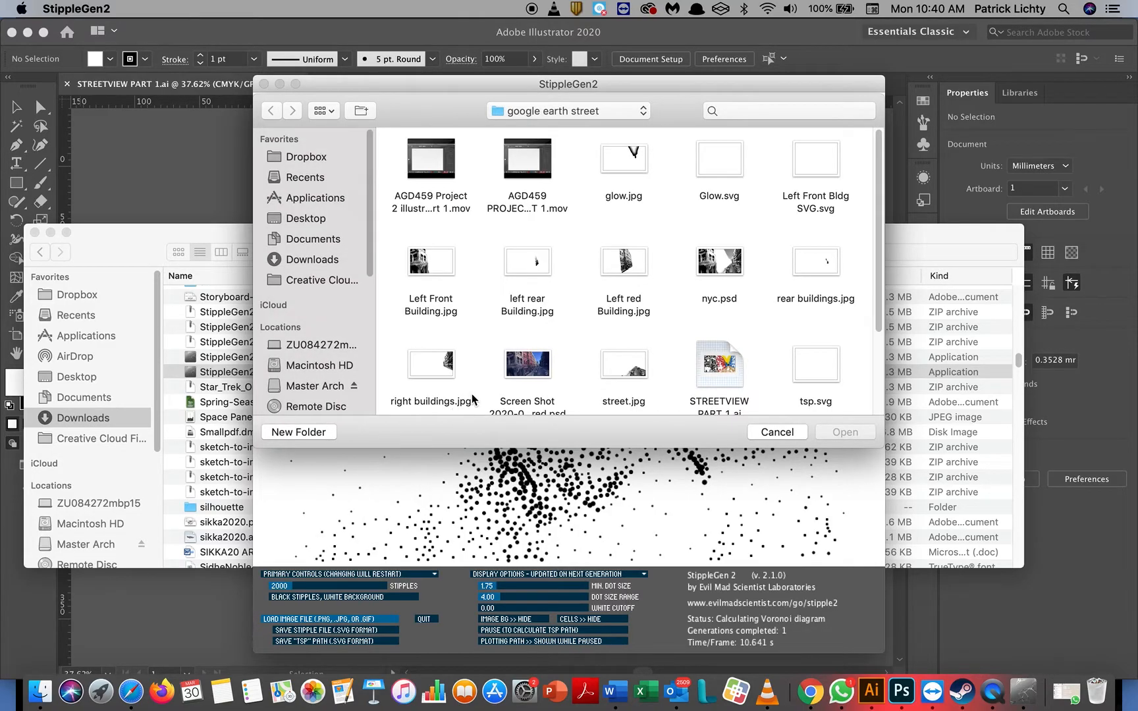
double_click(626, 269)
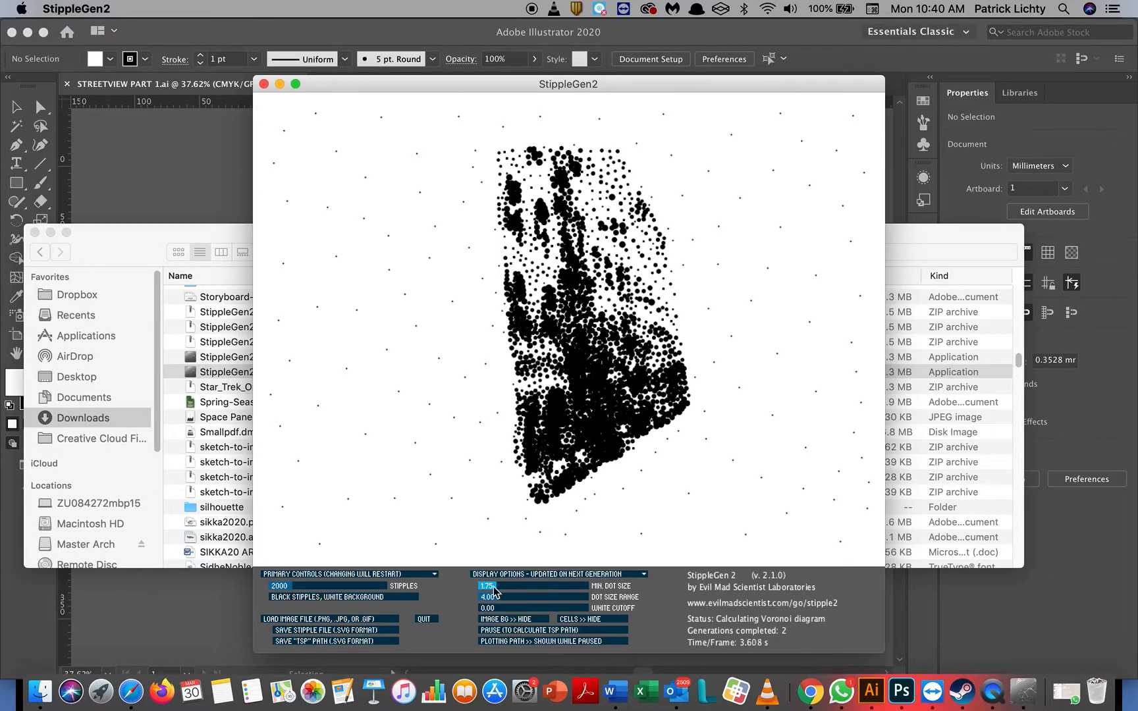
Configure the red building's stippling with a 0.98 minimum dot size, 3.14 dot size range and 5937 stipples.
drag(490, 592, 488, 591)
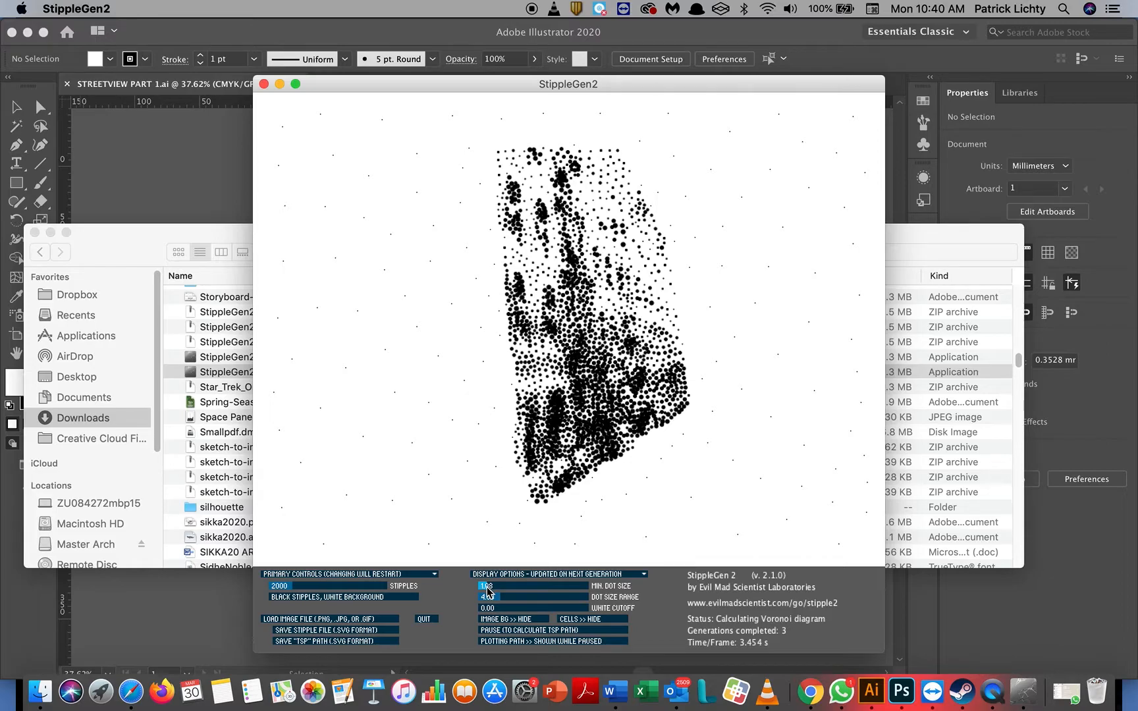
drag(488, 591, 487, 592)
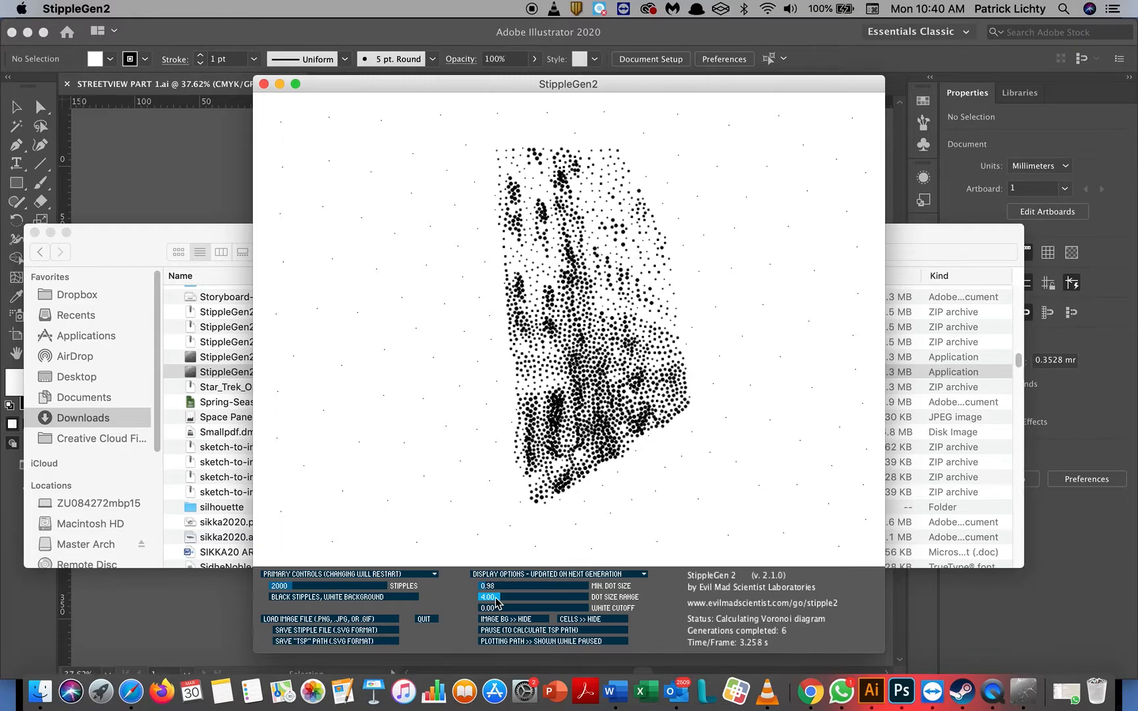
click(496, 601)
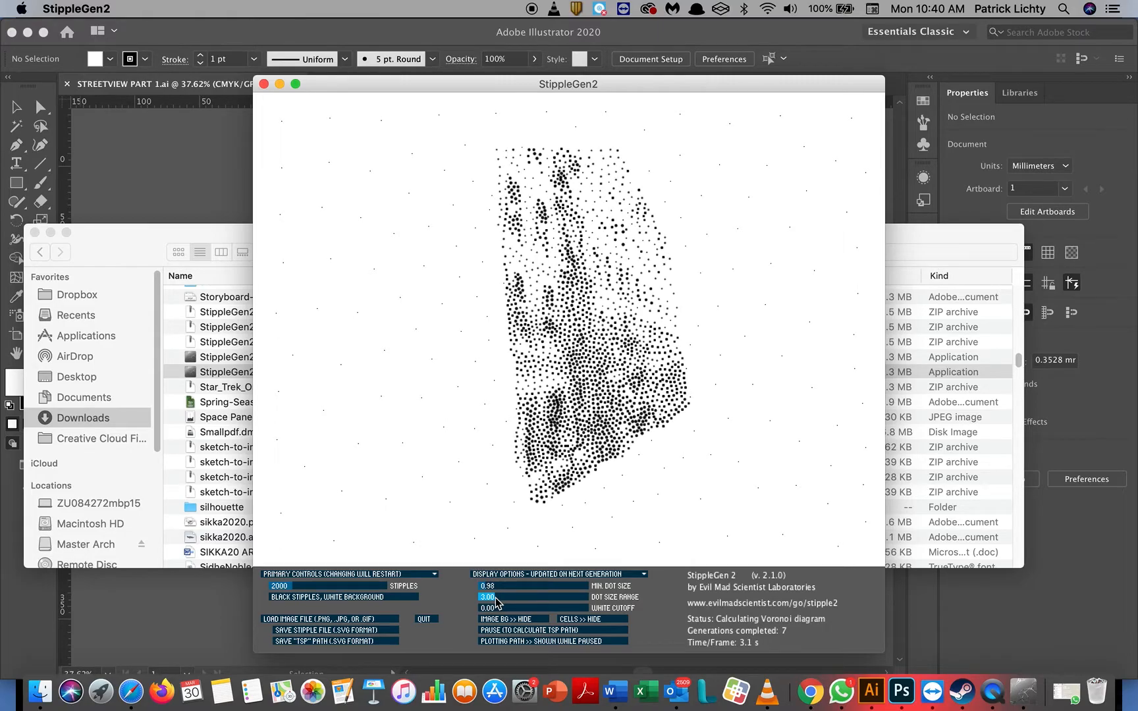
drag(495, 598, 496, 598)
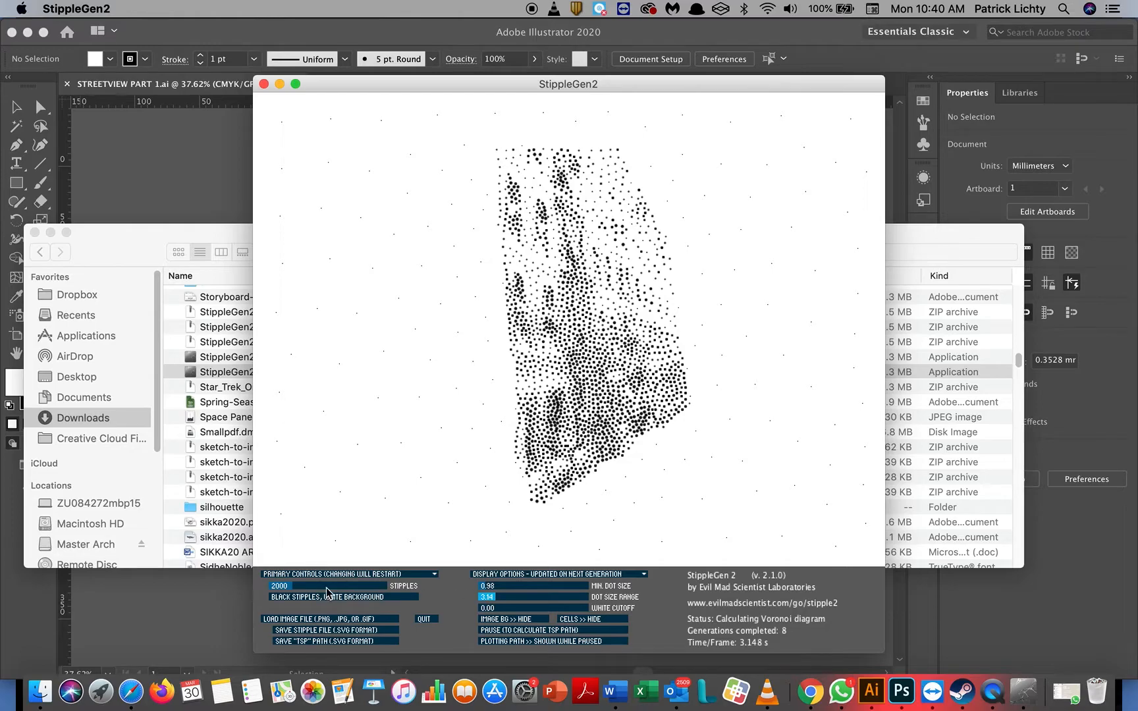
click(294, 587)
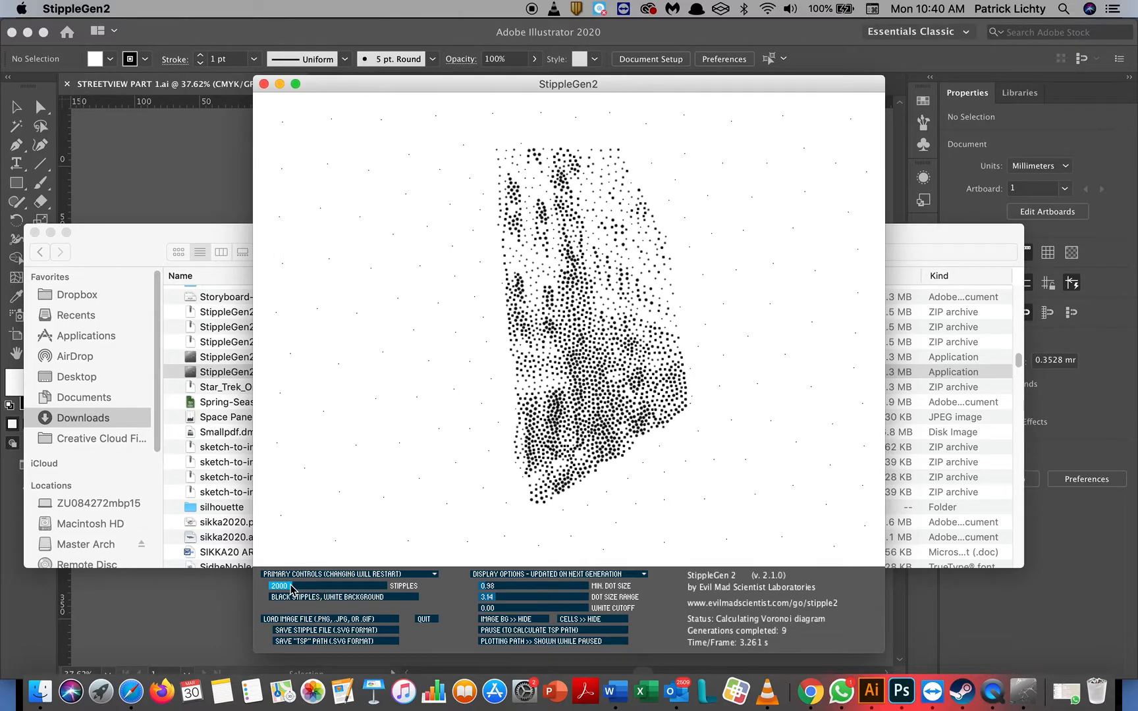
drag(294, 586, 342, 590)
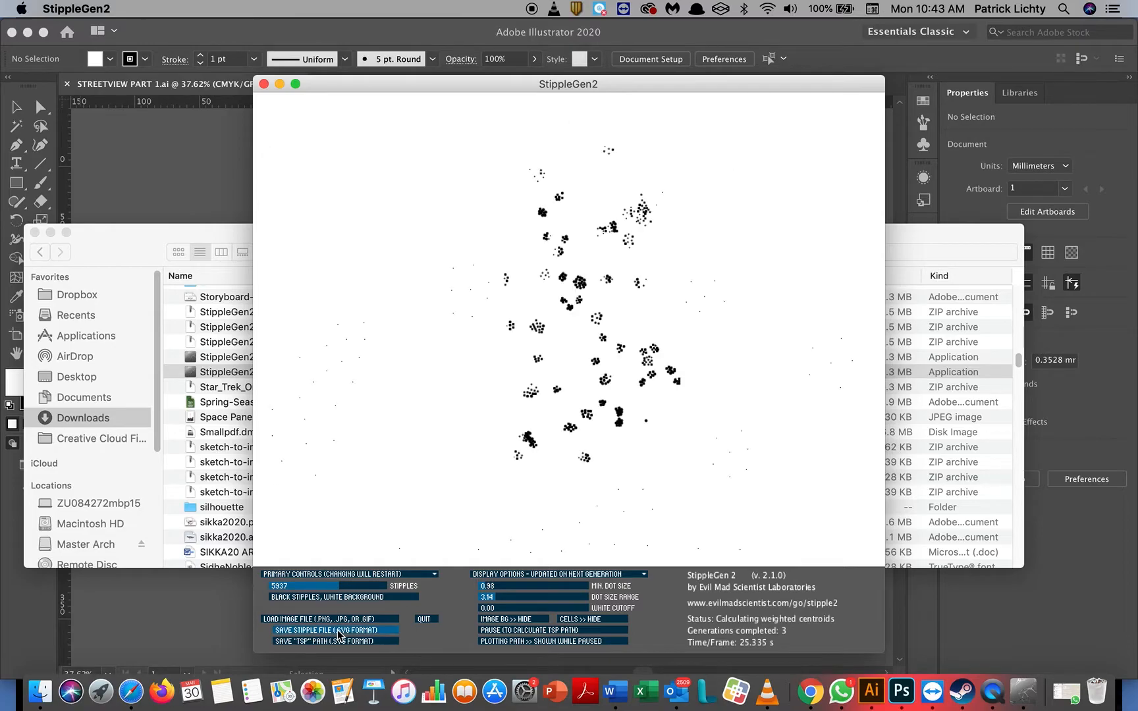
Save the red building's stipples as an SVG file named "Left middle bldg svg" in the google earth street folder.
click(335, 633)
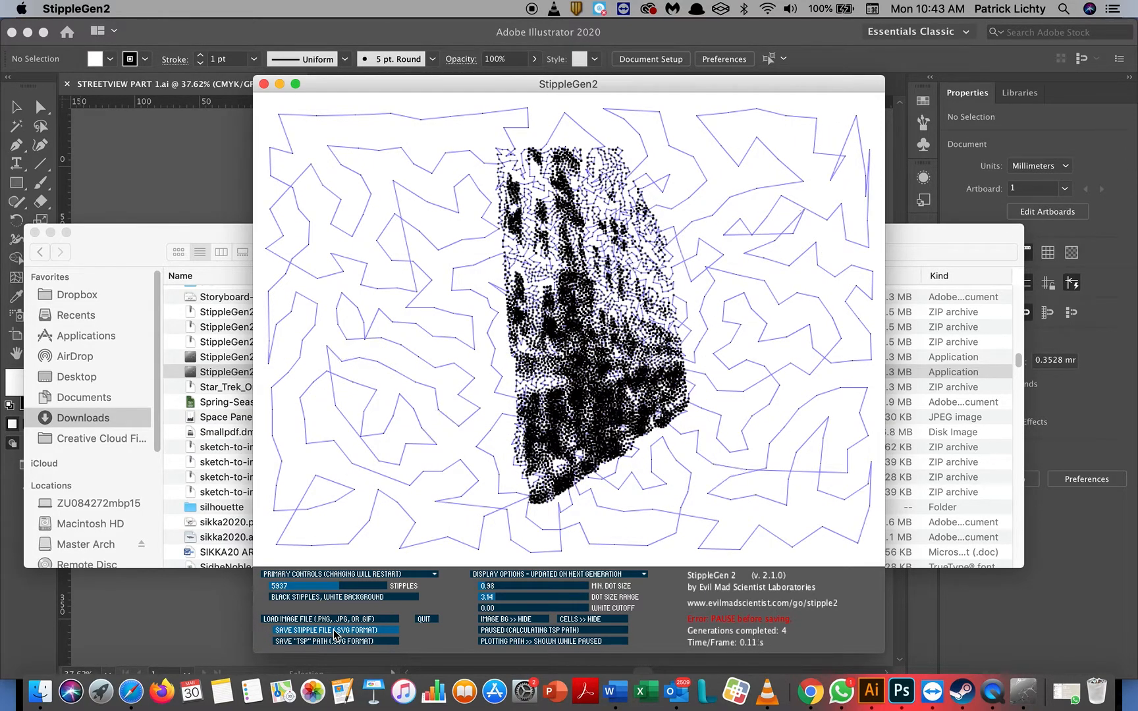
click(330, 634)
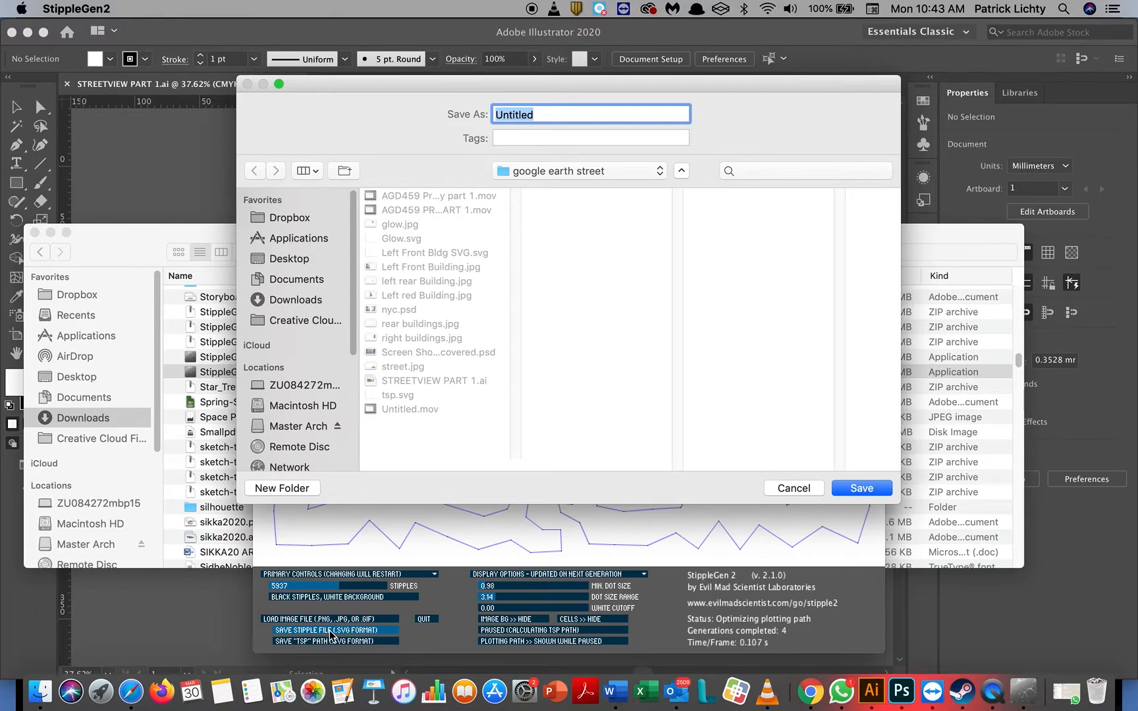
text(Left middle bl)
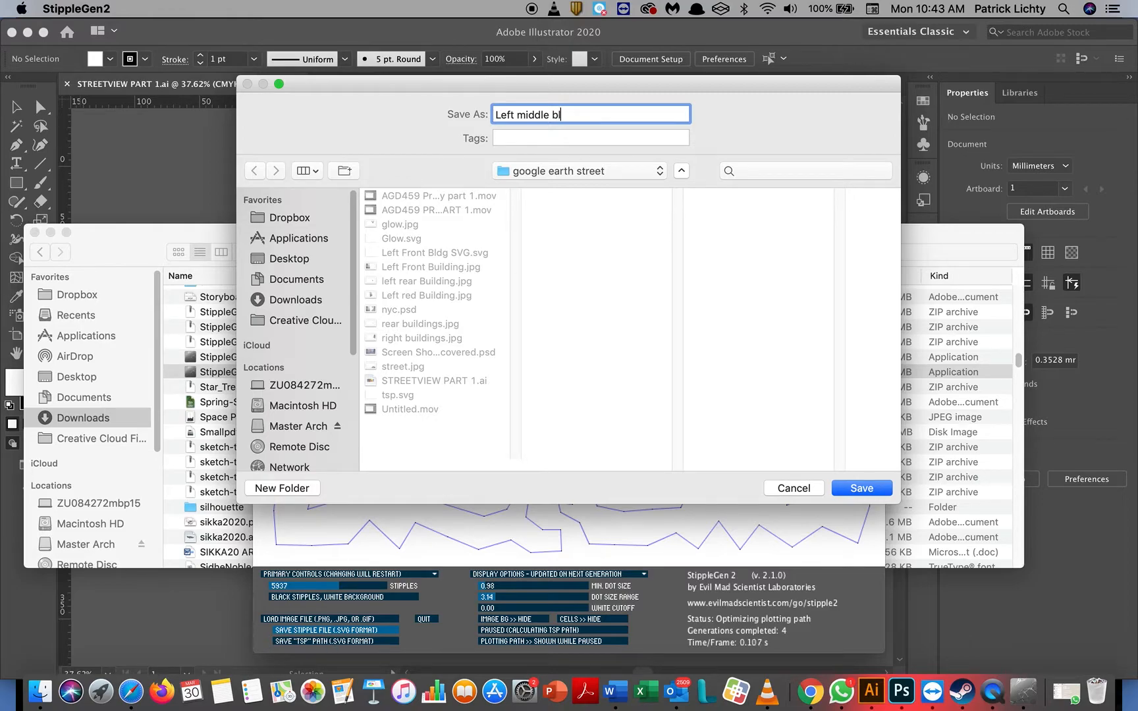
text(dg svg)
key(Return)
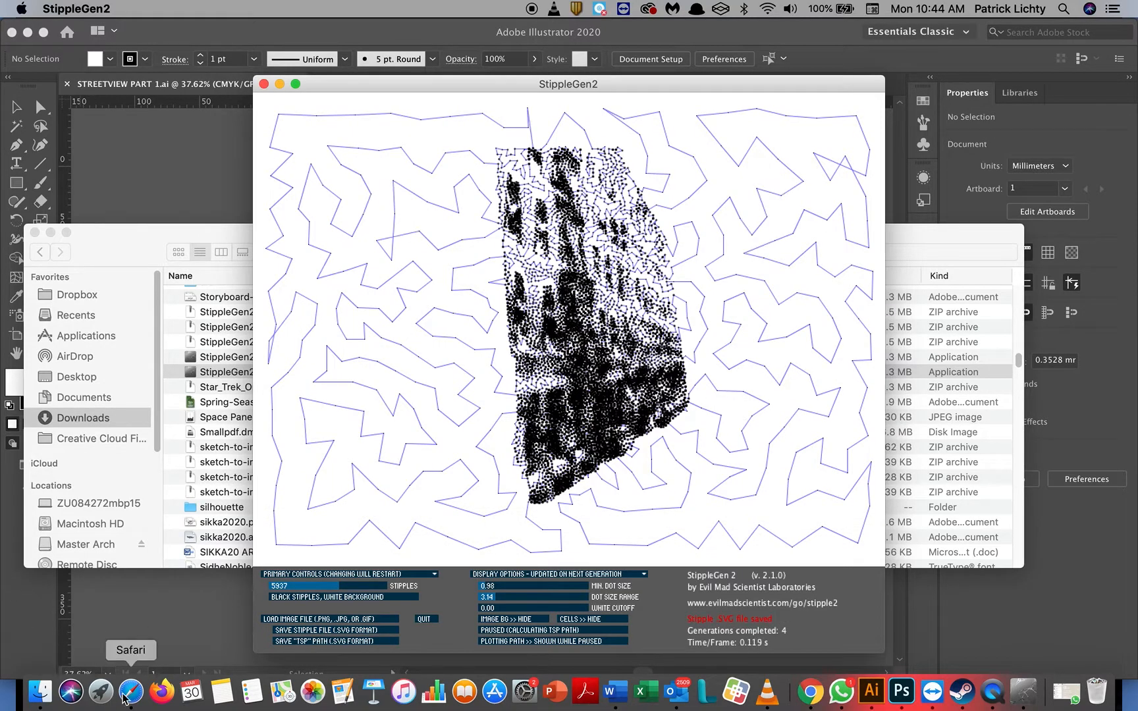
Load left rear Building.jpg as the source image and reduce the stipple count to 3073.
click(282, 620)
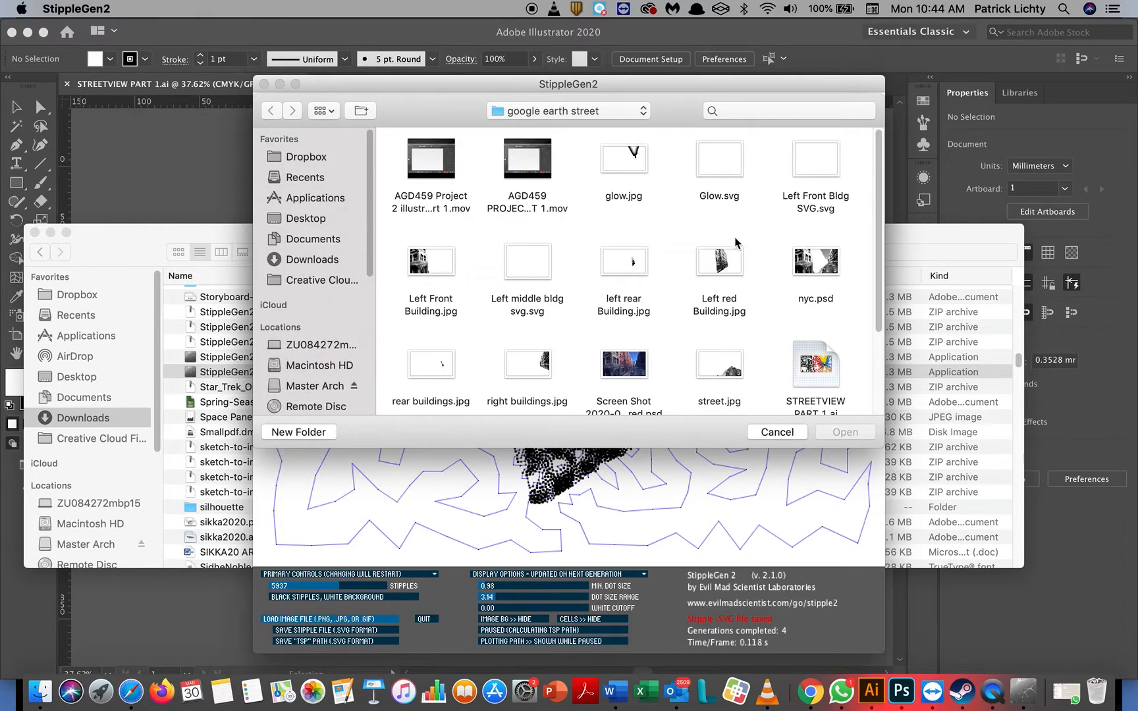
double_click(631, 262)
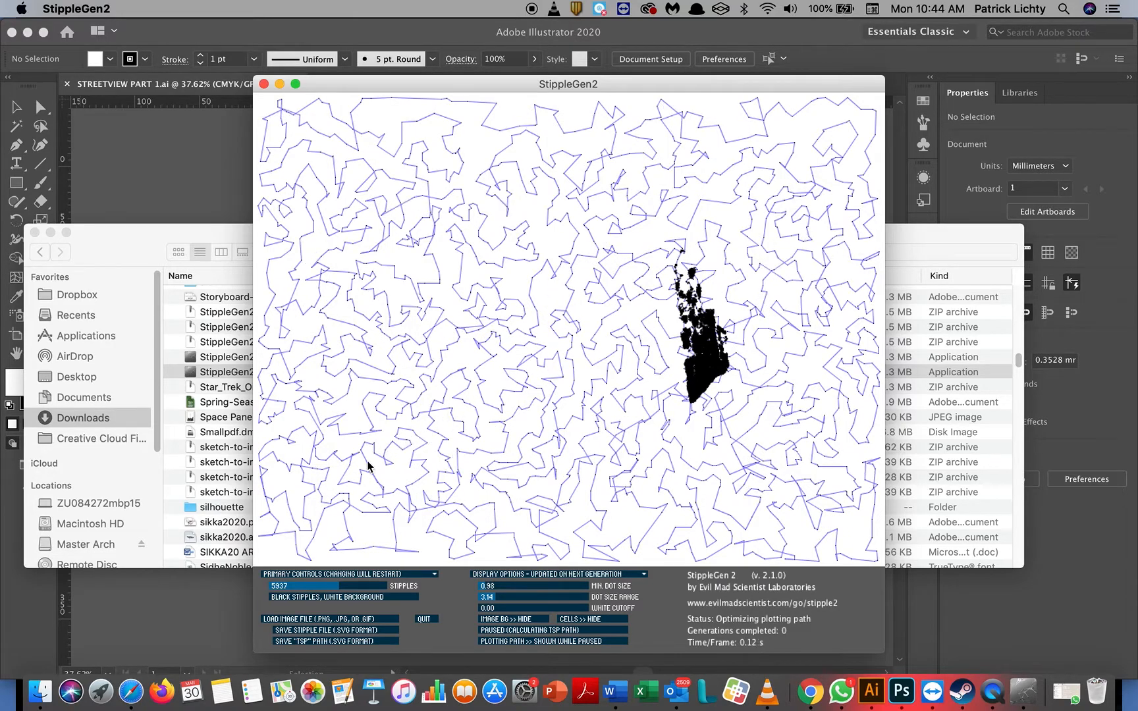
click(340, 588)
drag(340, 588, 307, 595)
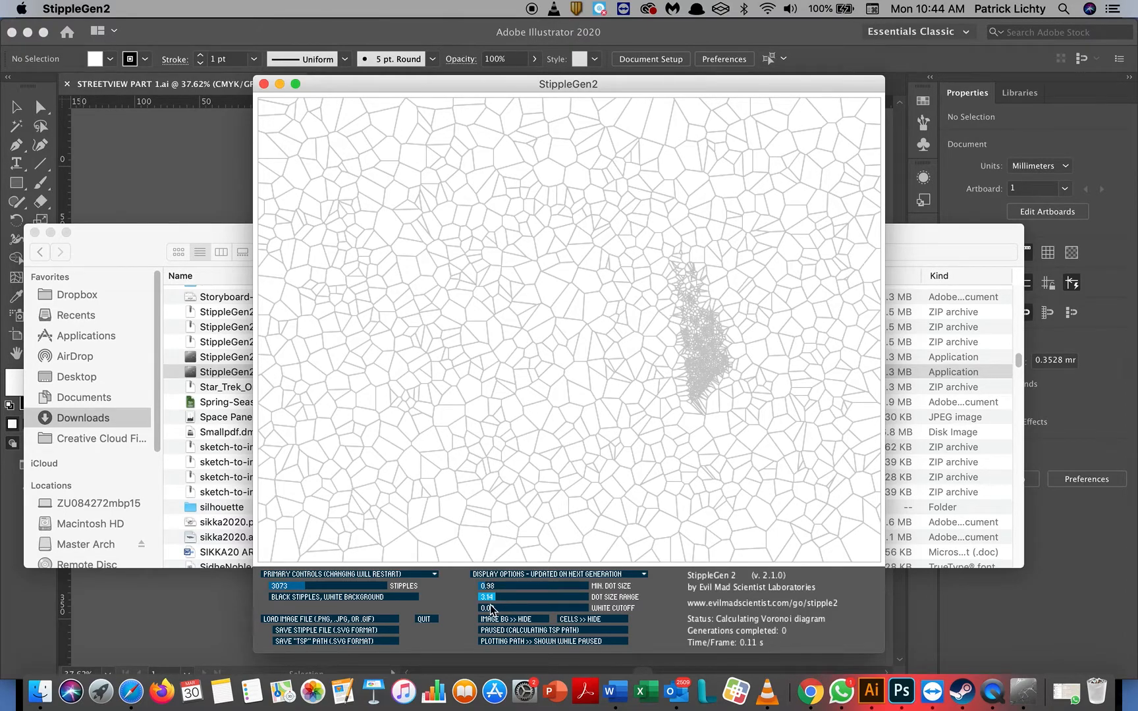
Refine the left rear building's stippling to 1874 stipples, a 0.76 minimum dot size and a 1.85 dot size range.
click(493, 600)
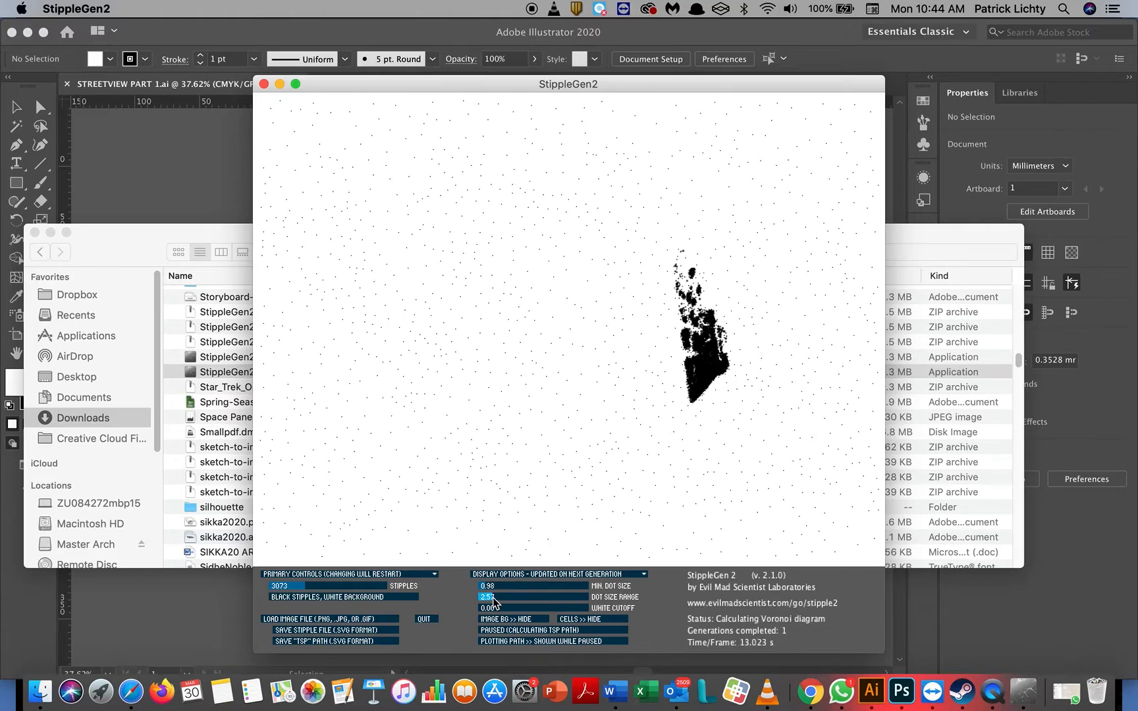
click(490, 601)
click(490, 601)
drag(304, 584, 292, 586)
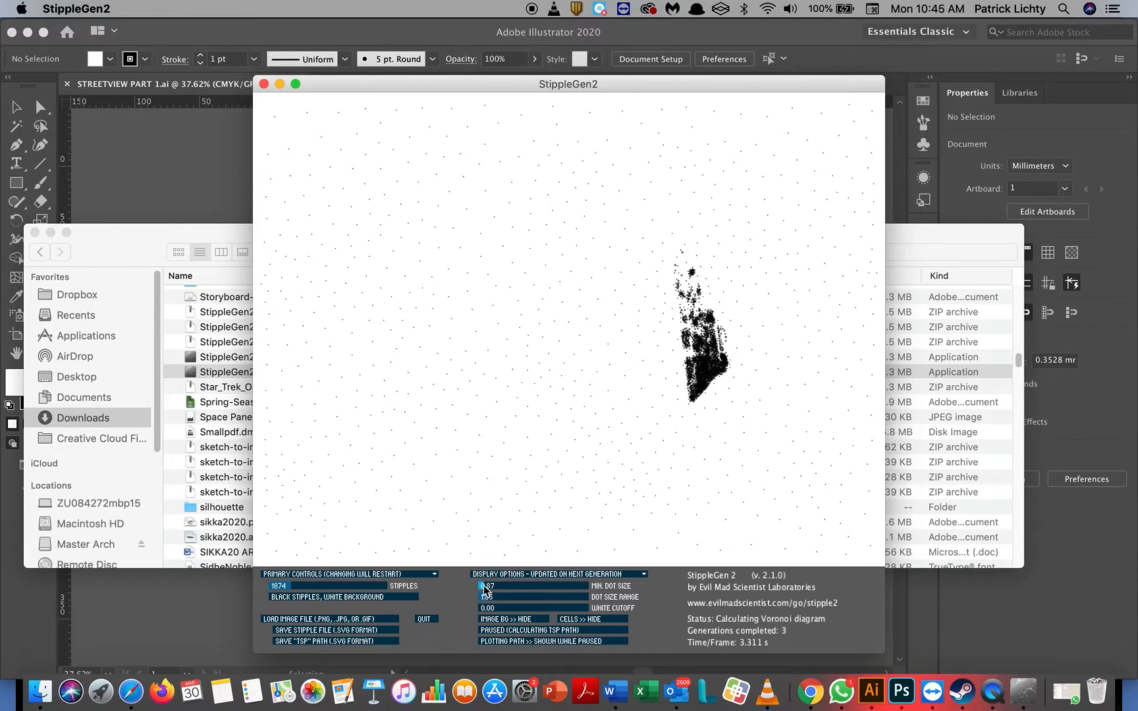
drag(485, 590, 484, 589)
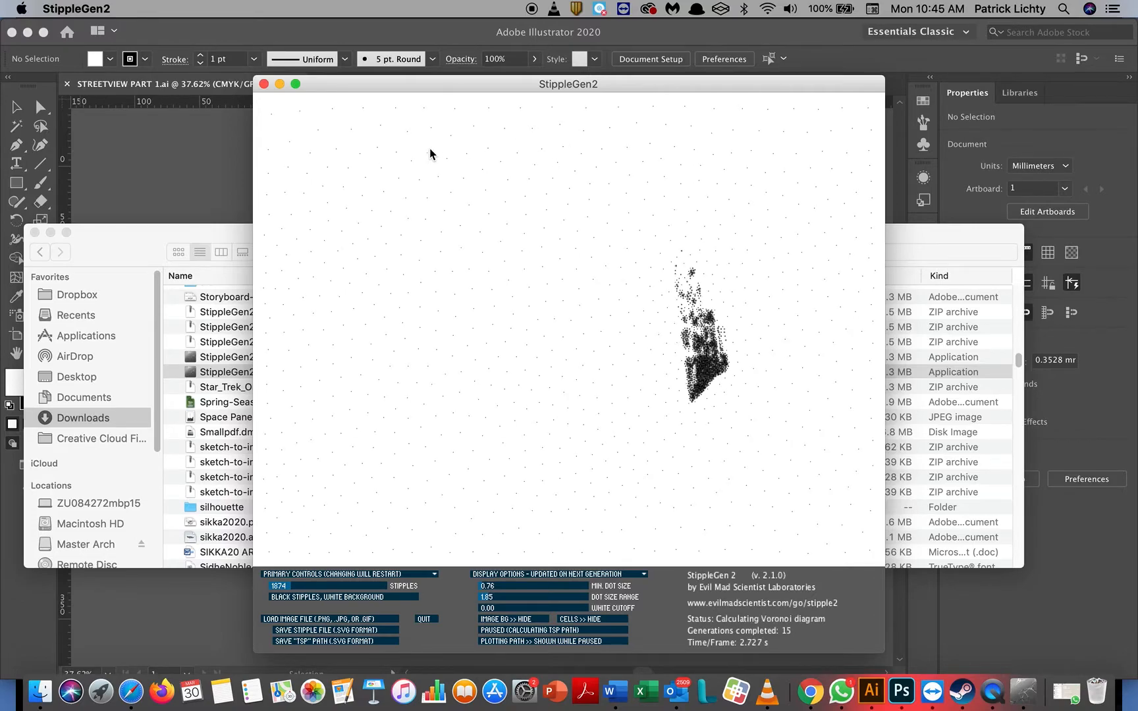
Save the left rear building's stipples as an SVG file named "left rear bldg svg".
click(324, 631)
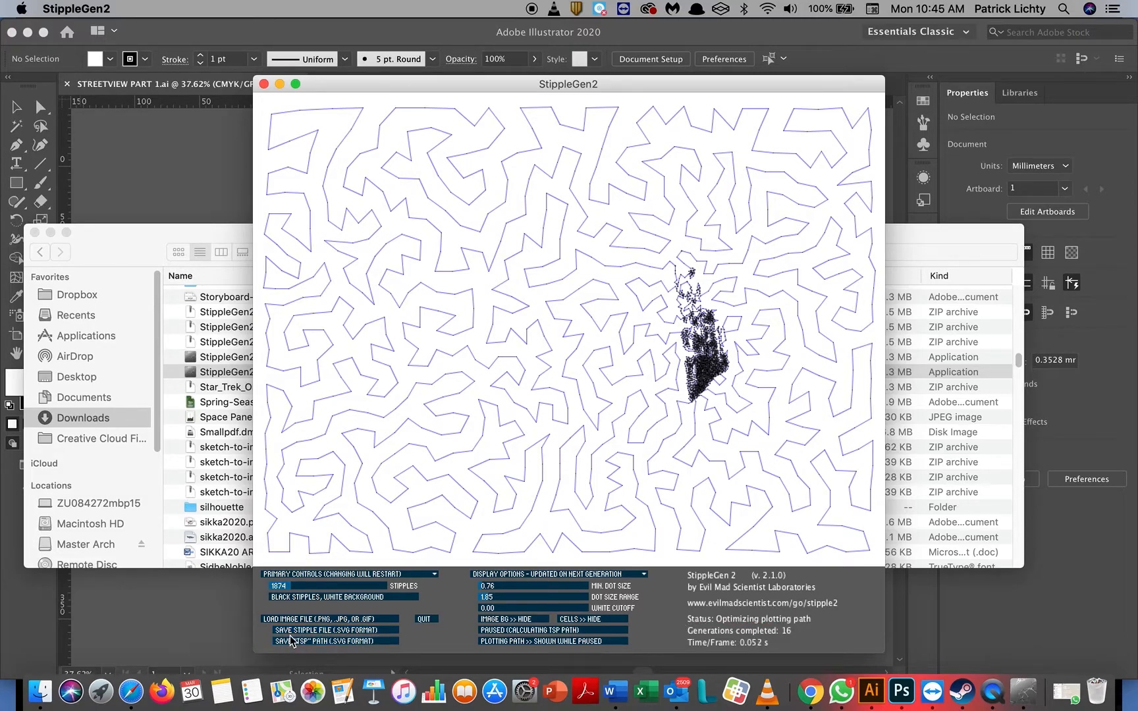
click(294, 631)
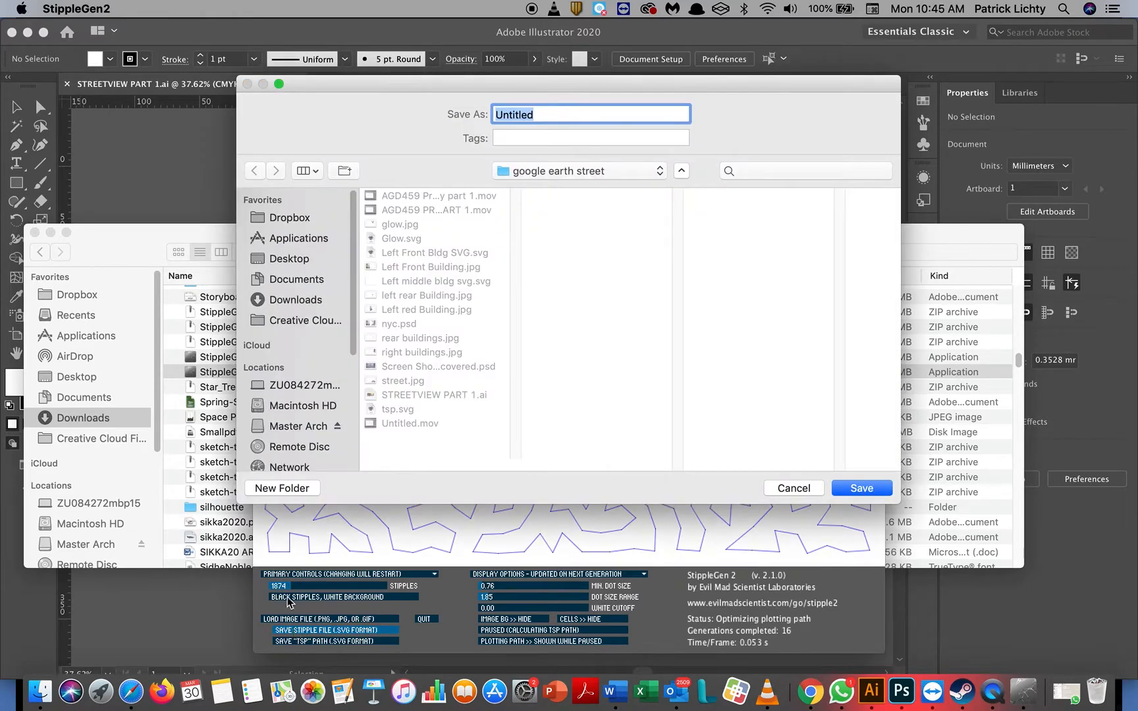
text(left rear bldg svg)
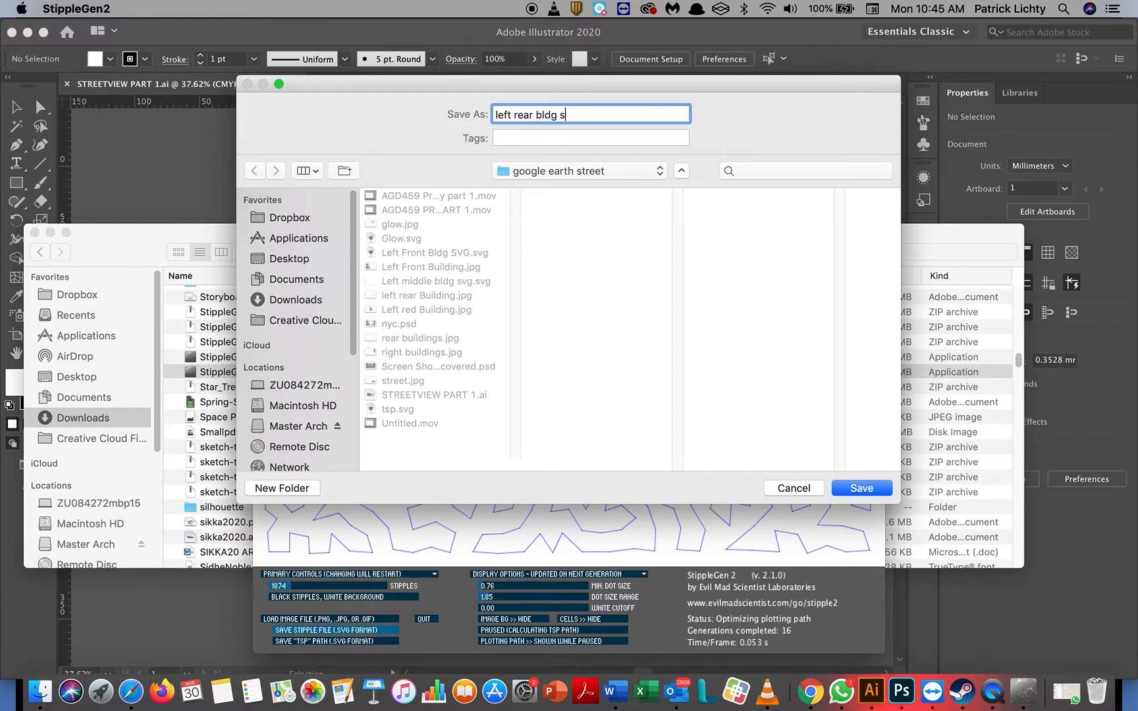
key(Return)
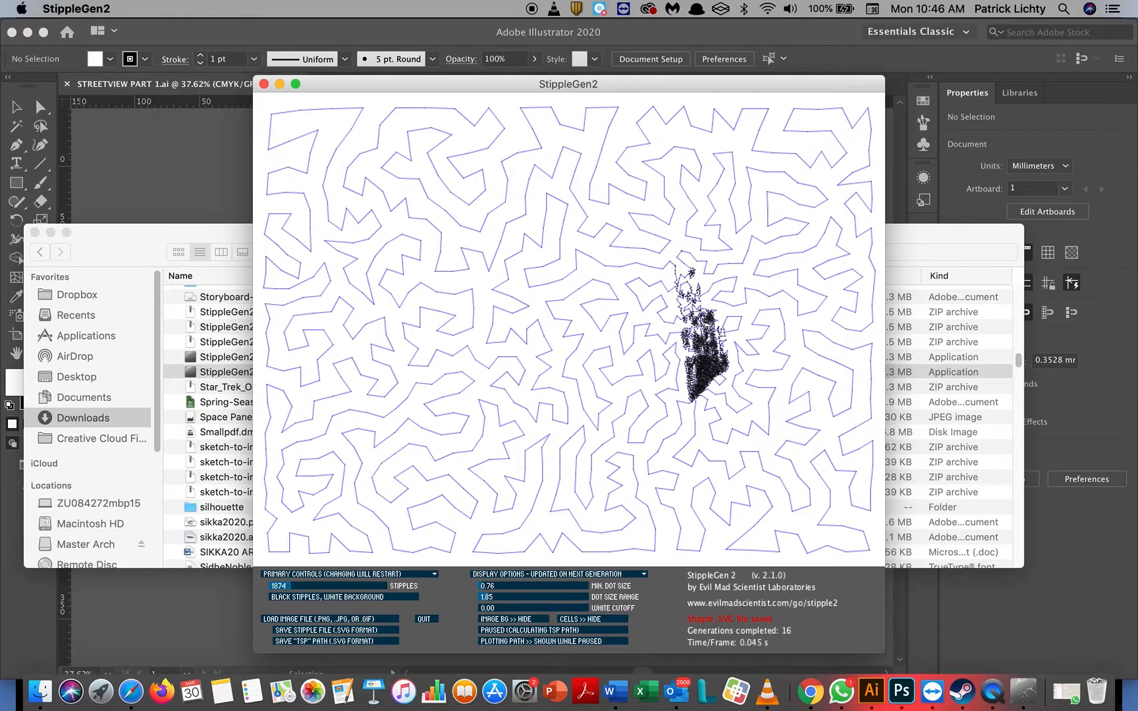
Load right buildings.jpg from the google earth street folder as the new source image.
click(306, 623)
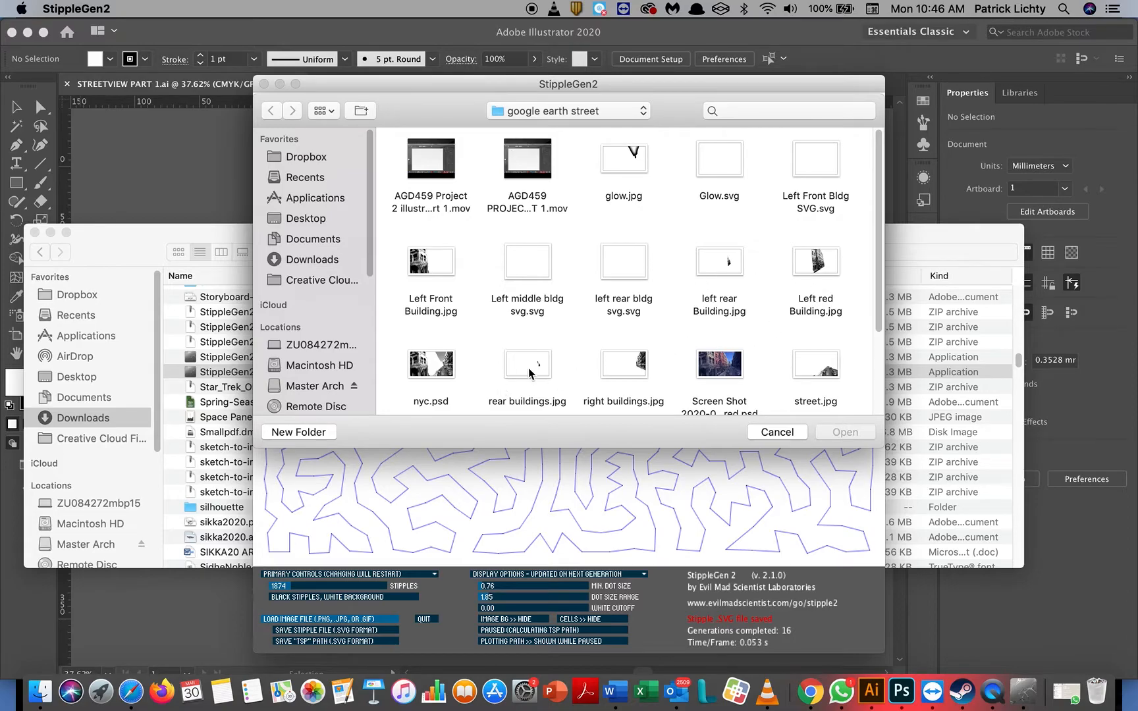
scroll(519, 317, down, 3)
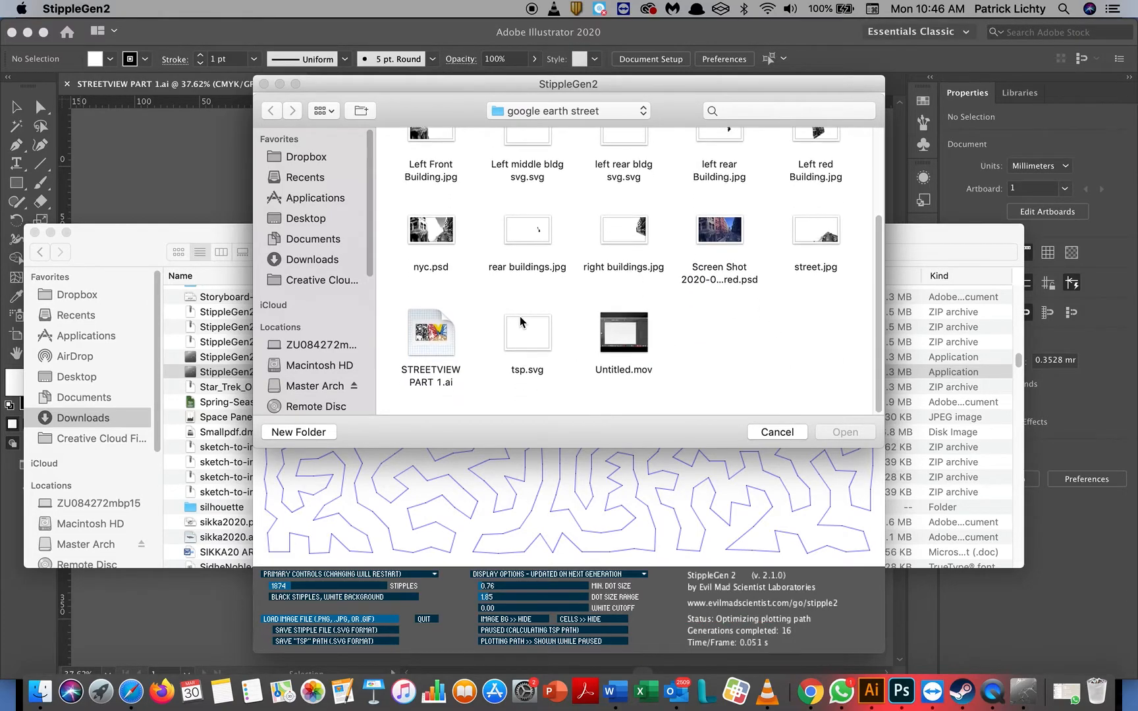
double_click(626, 244)
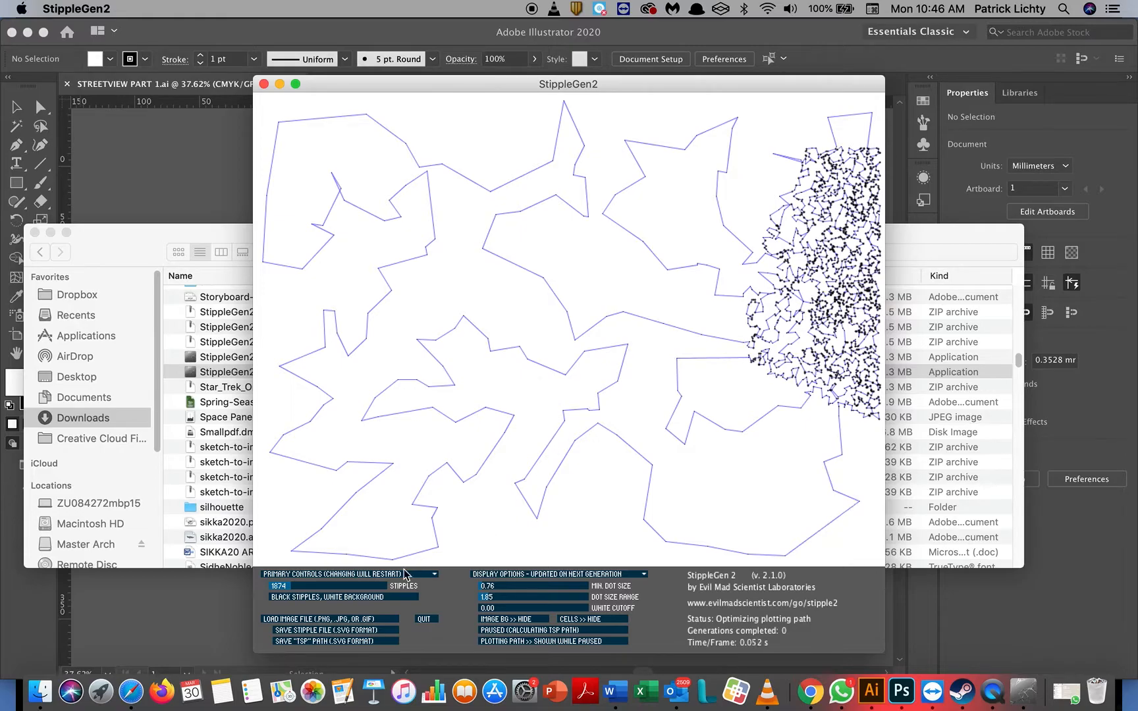
Configure the right buildings' stippling with 5071 stipples and a 2.57 dot size range.
drag(291, 590, 353, 596)
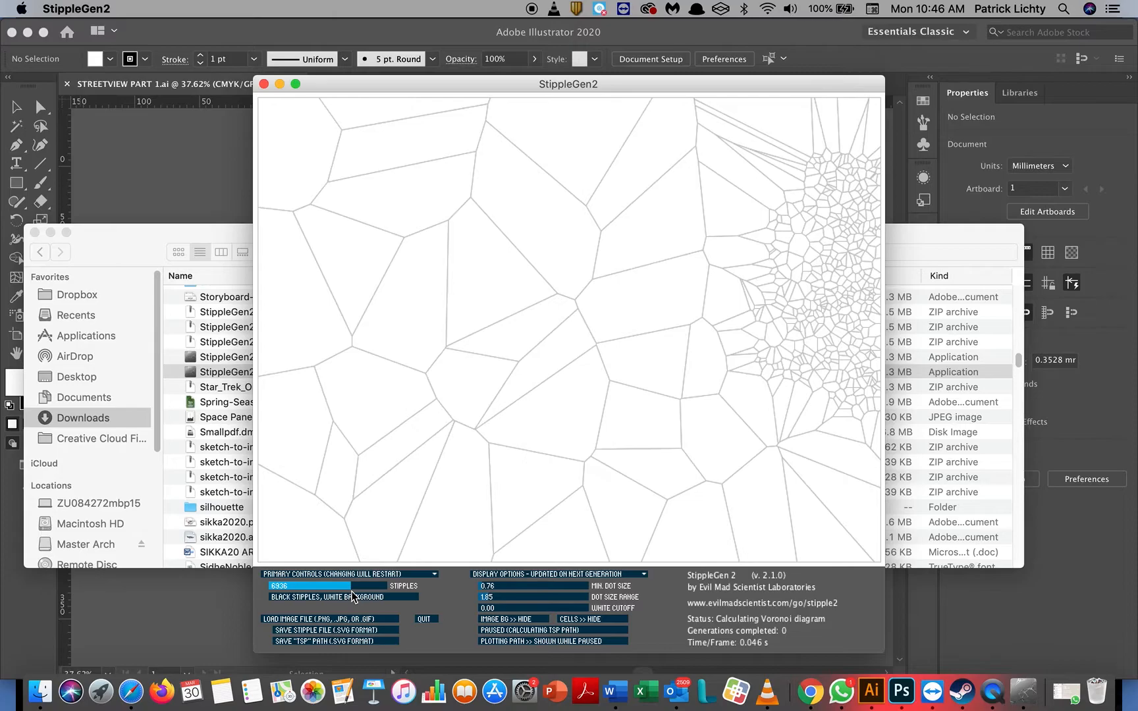
drag(349, 596, 344, 592)
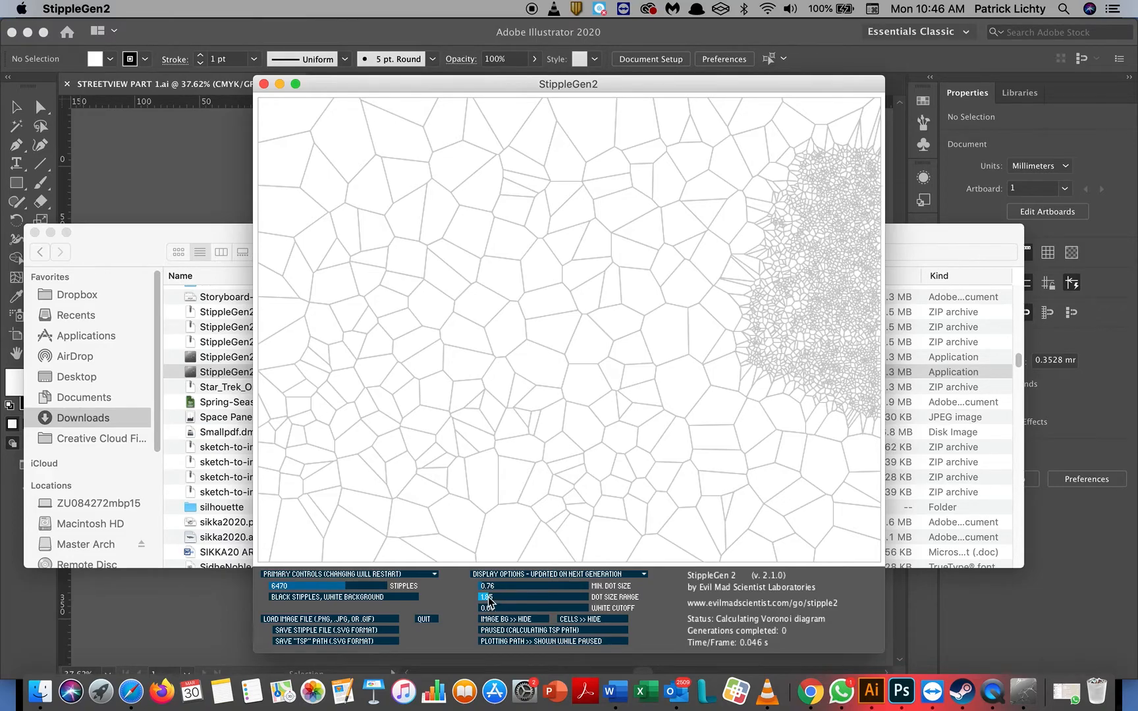
drag(488, 600, 495, 601)
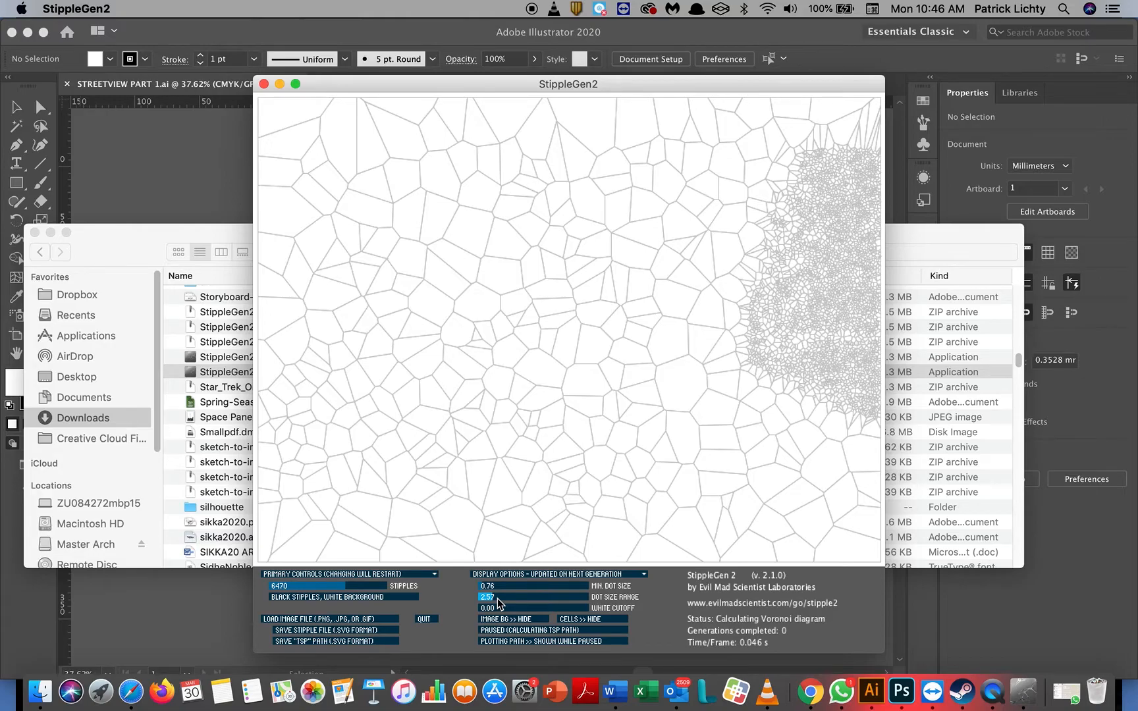
click(330, 587)
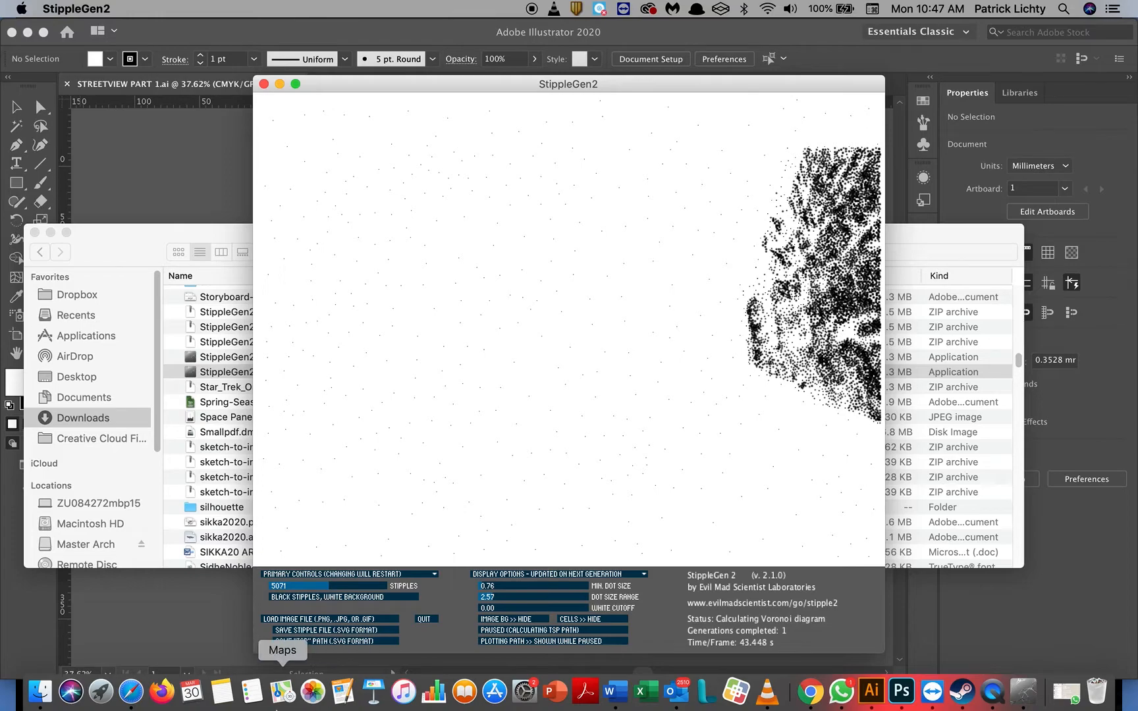
Save the right buildings' stipples as an SVG file named "Right side Bldgs svg" in the google earth street folder.
click(336, 634)
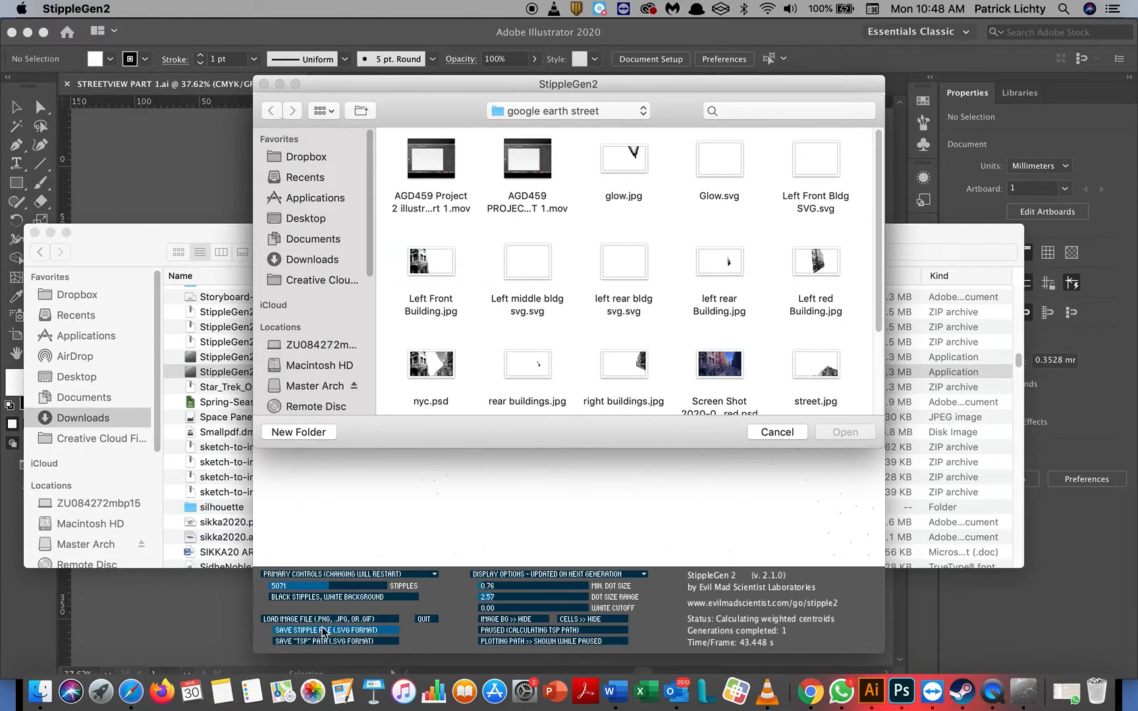
click(781, 433)
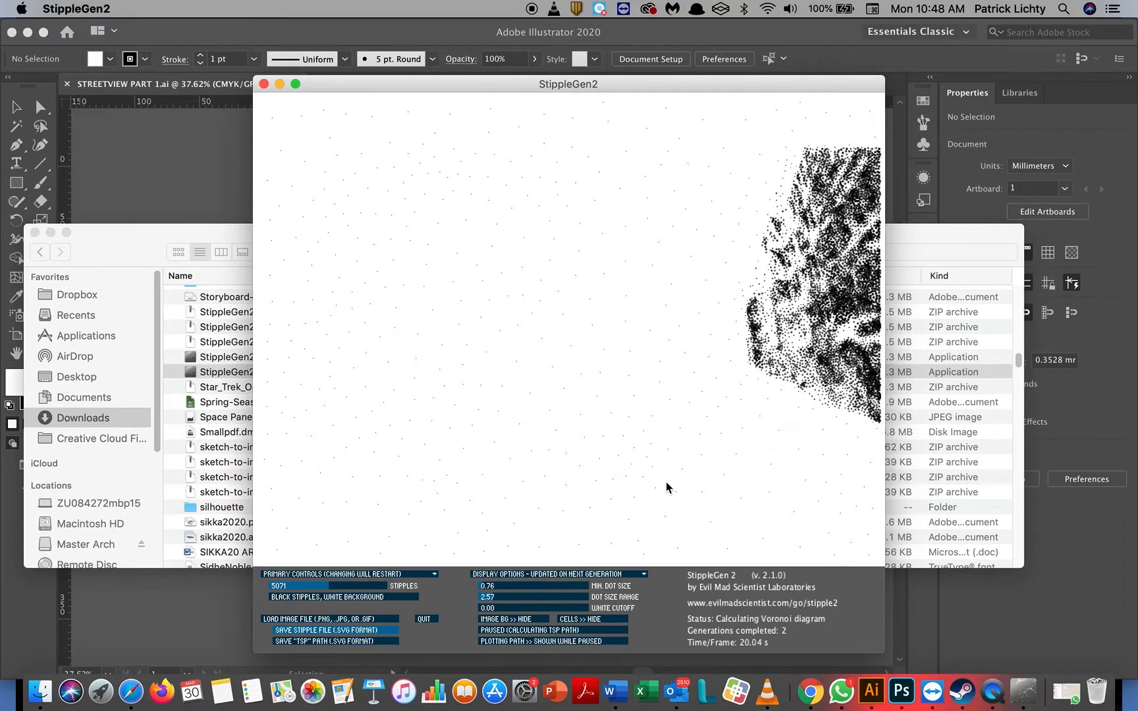
click(316, 631)
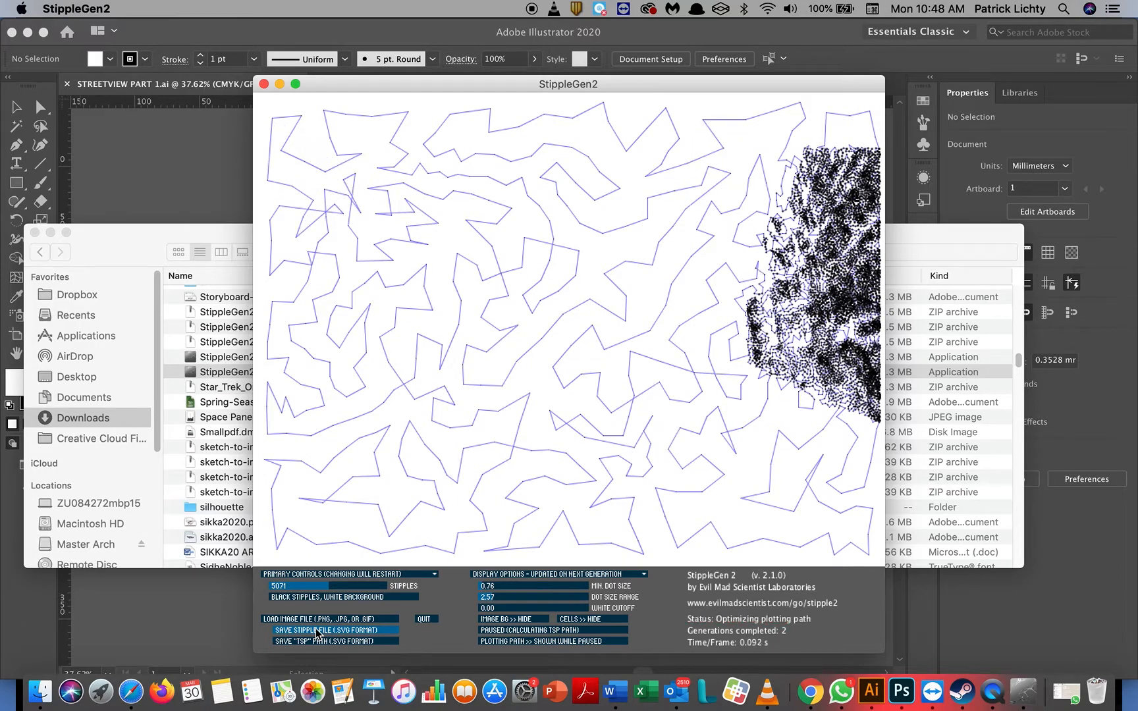
click(317, 634)
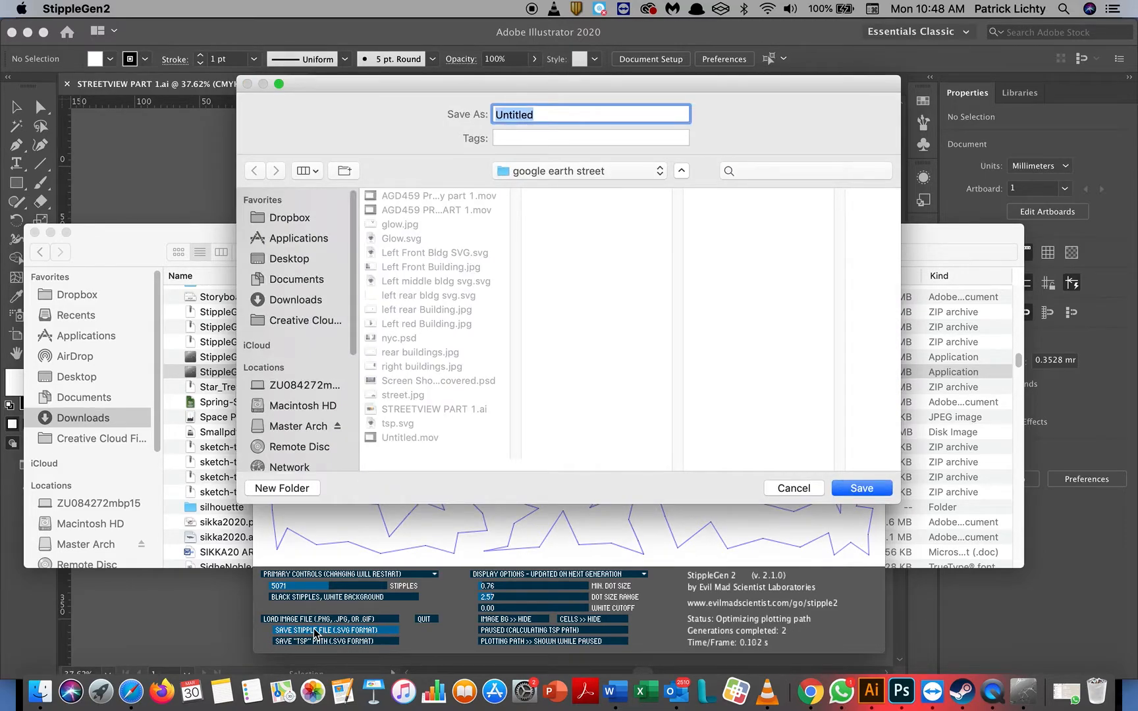
text(Rig)
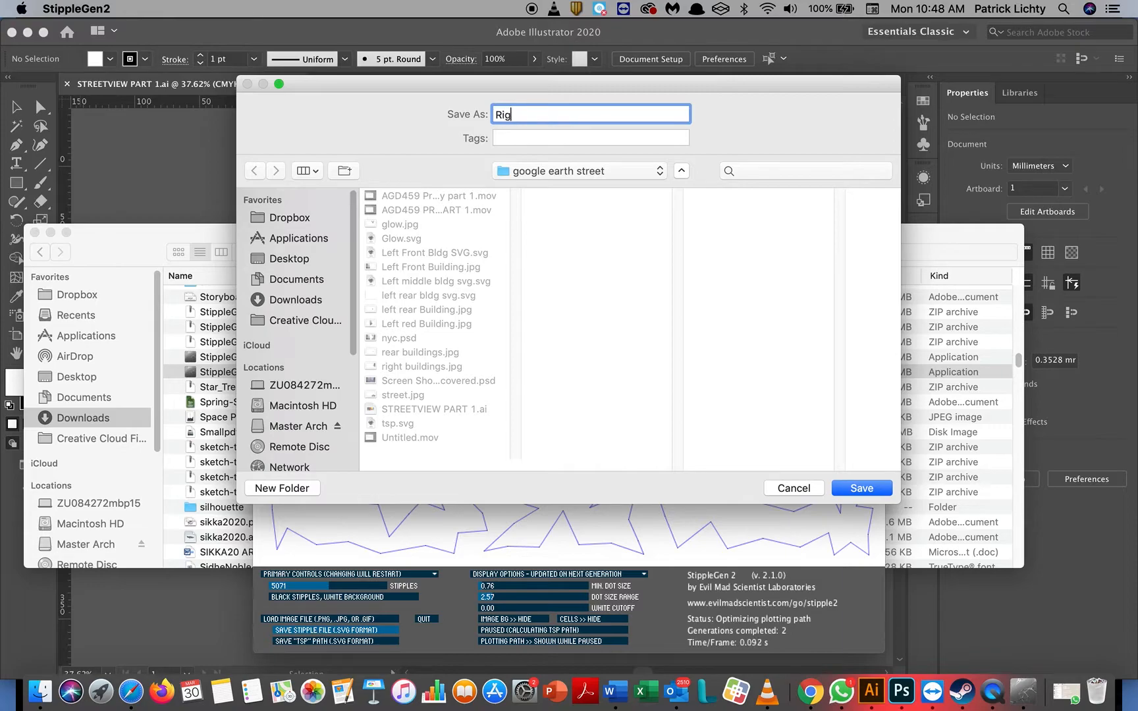
text(ht side Bldgs svg)
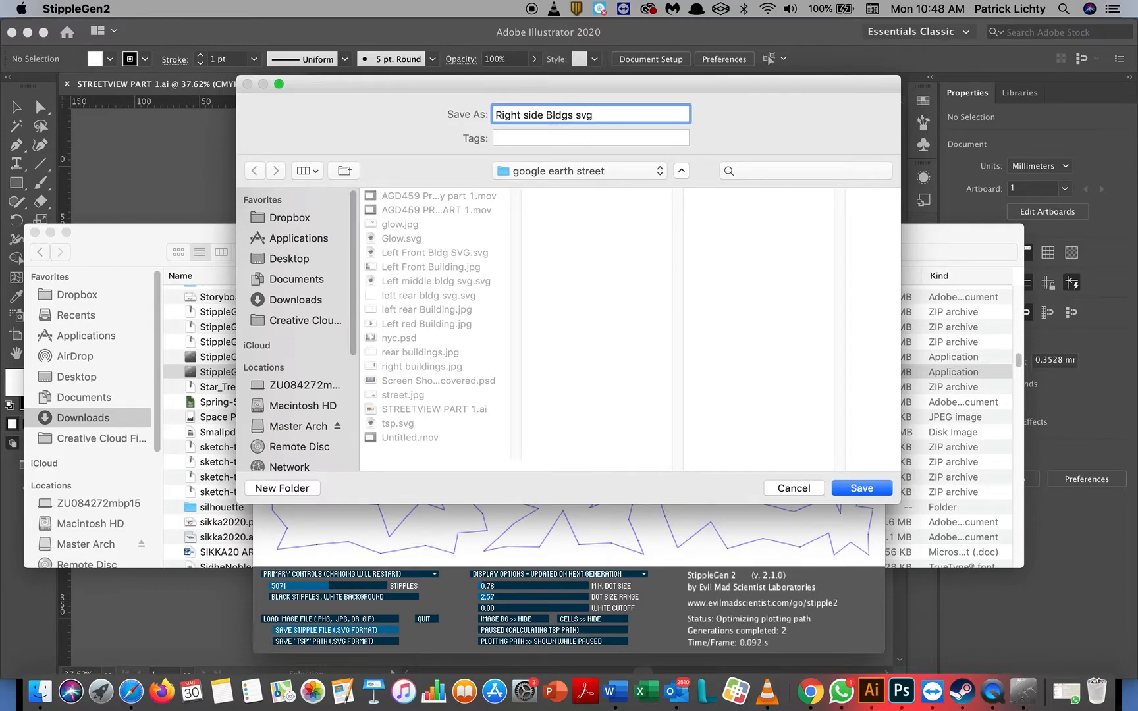
key(Return)
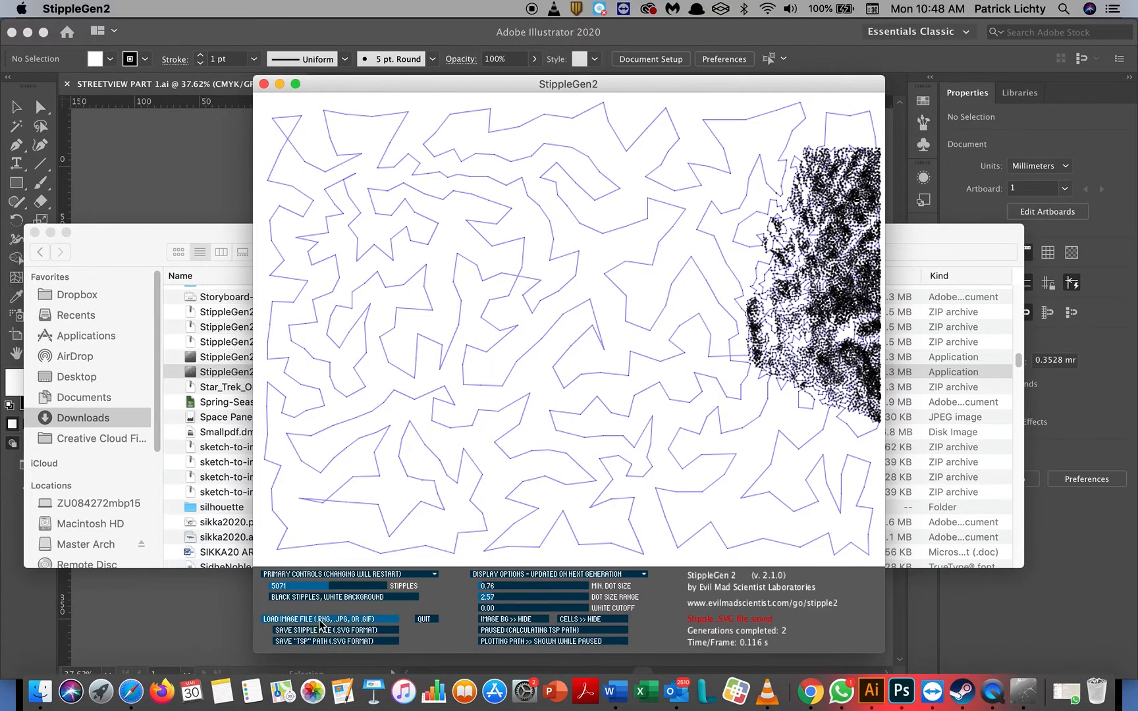
Load street.jpg from the google earth street folder as the new source image.
click(321, 619)
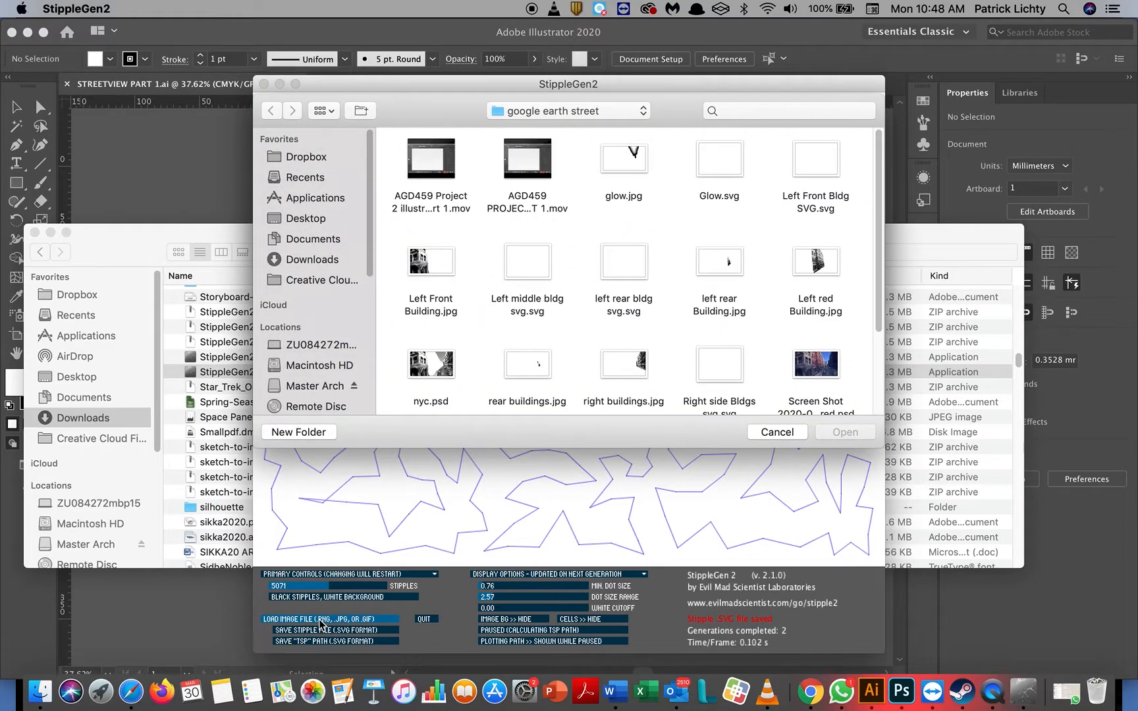
scroll(491, 341, down, 2)
scroll(491, 340, down, 5)
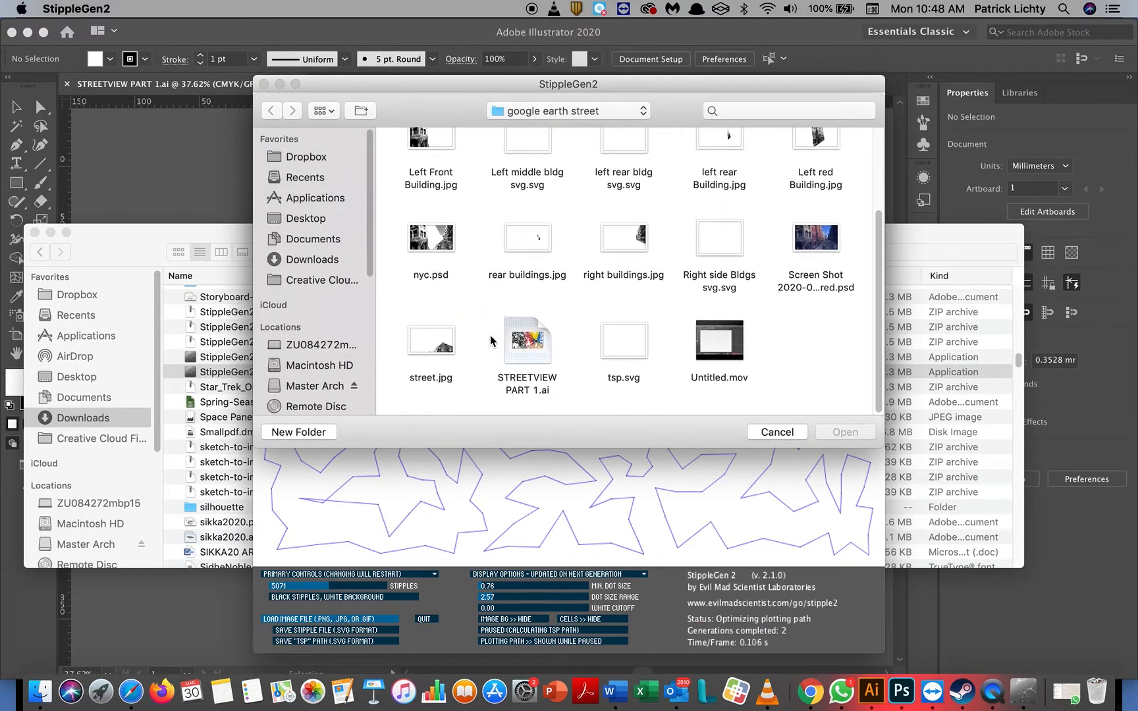
double_click(440, 345)
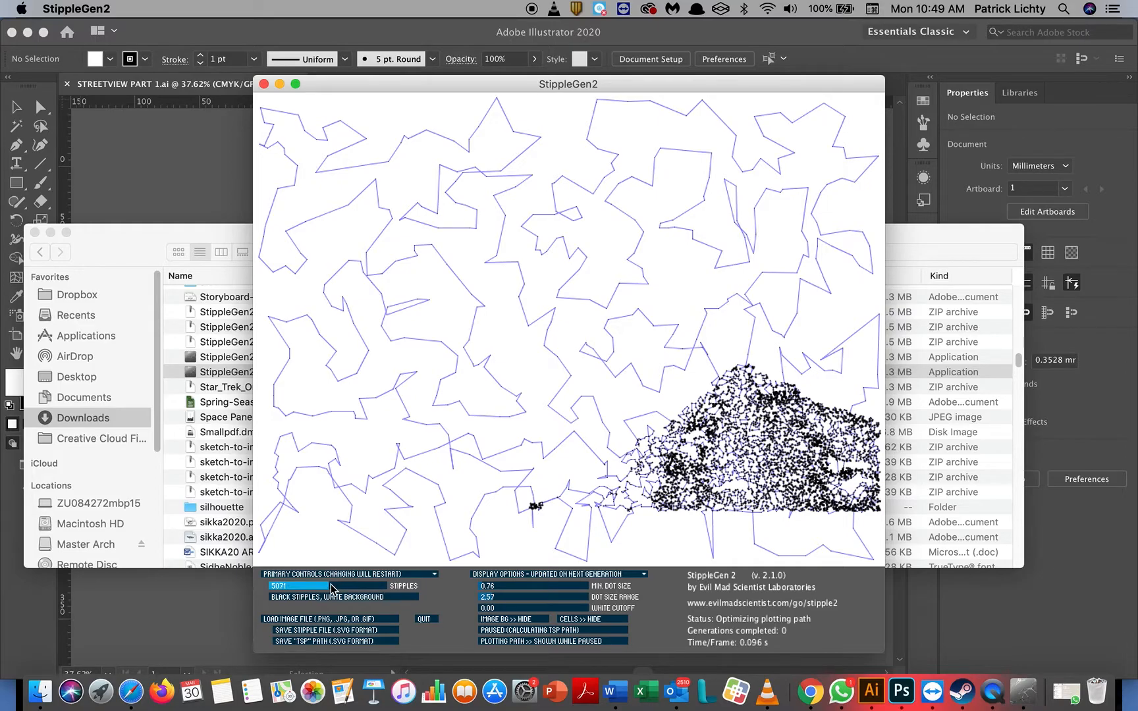
Configure the street image's stippling with 3872 stipples and a 0.00 dot size range.
drag(329, 588, 303, 588)
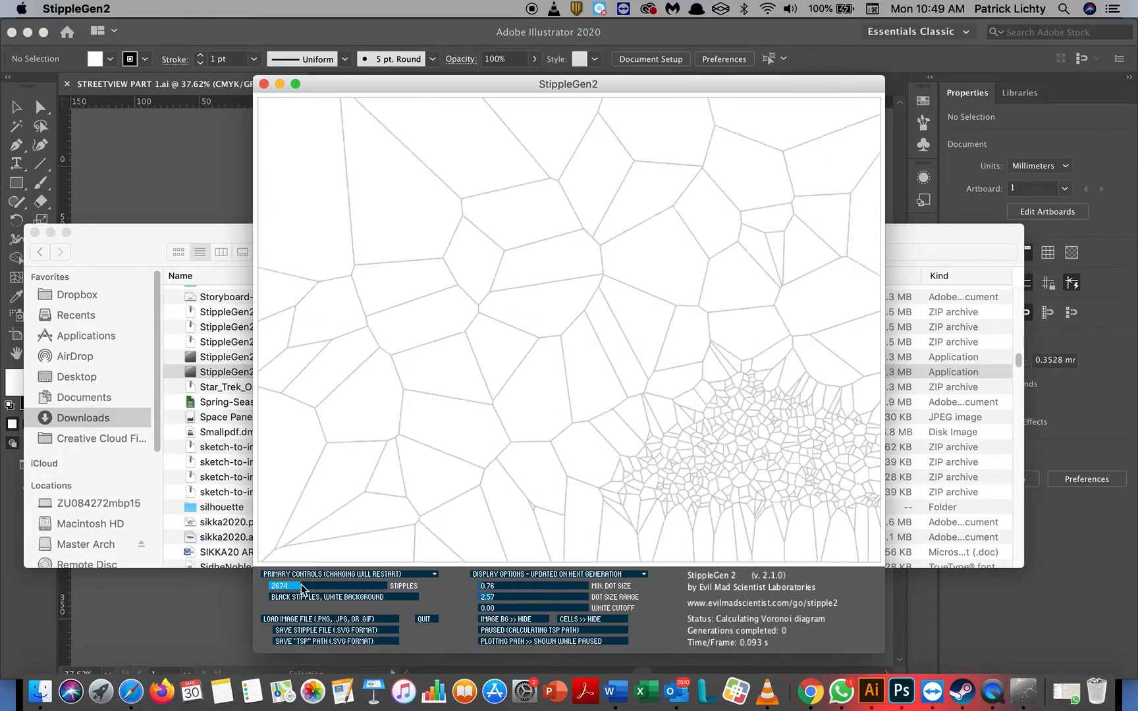
click(491, 598)
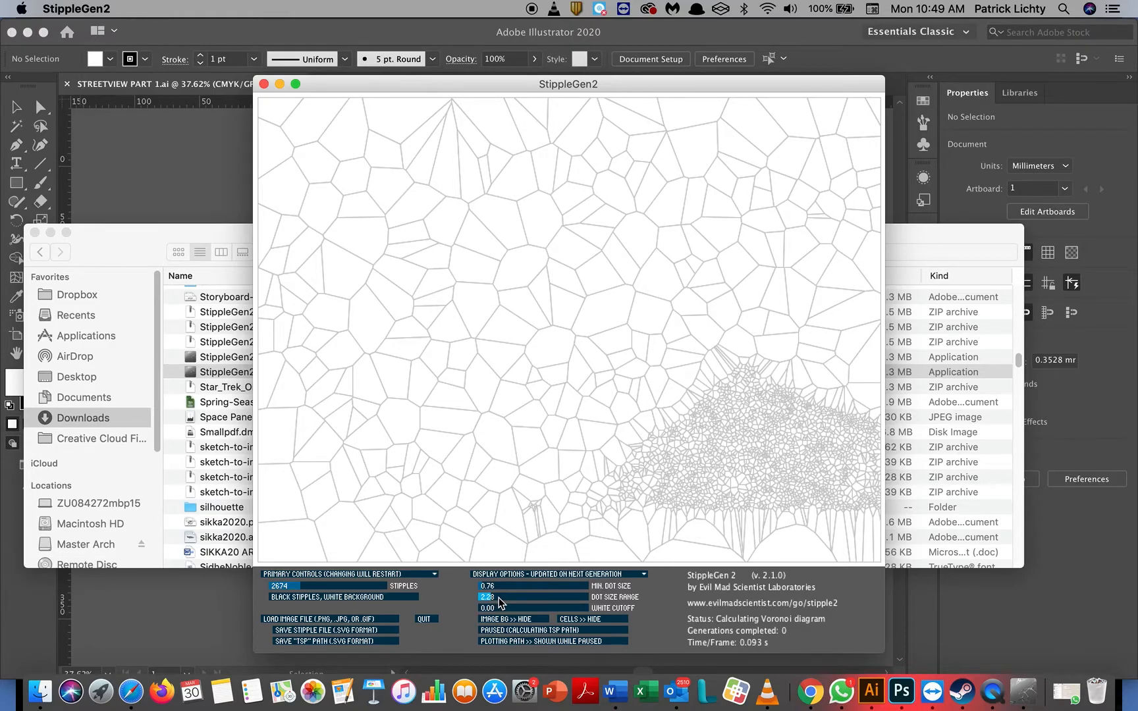
click(499, 598)
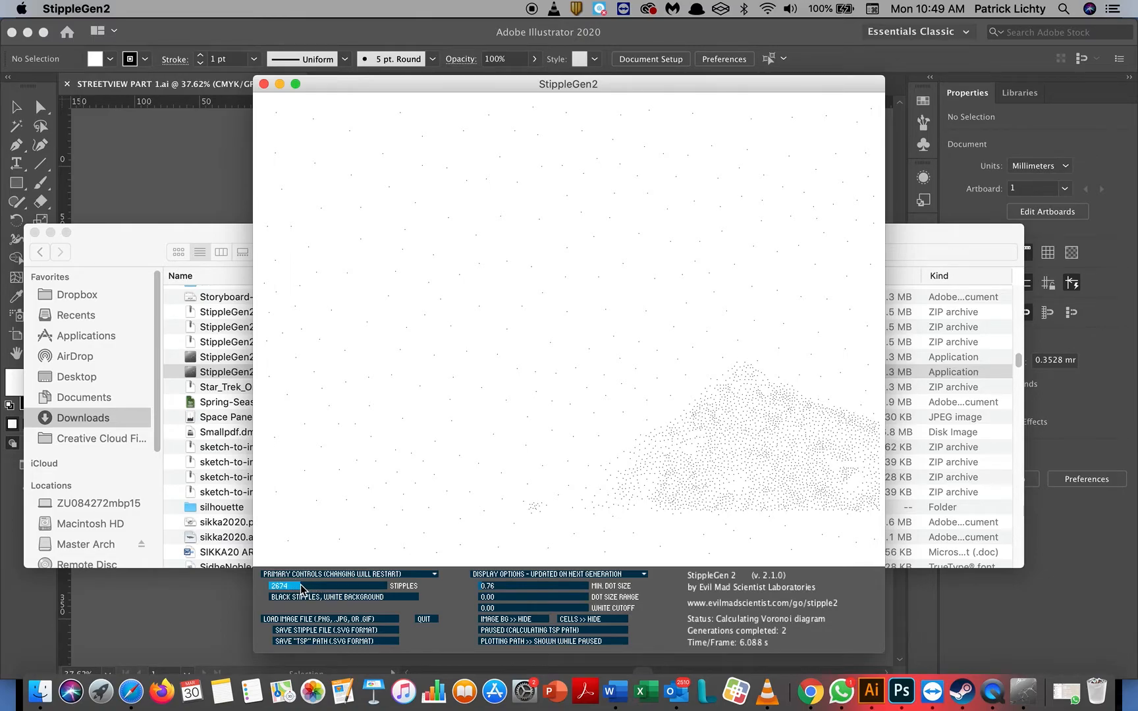
mouse_move(300, 588)
mouse_down()
mouse_move(335, 591)
mouse_move(314, 589)
mouse_up()
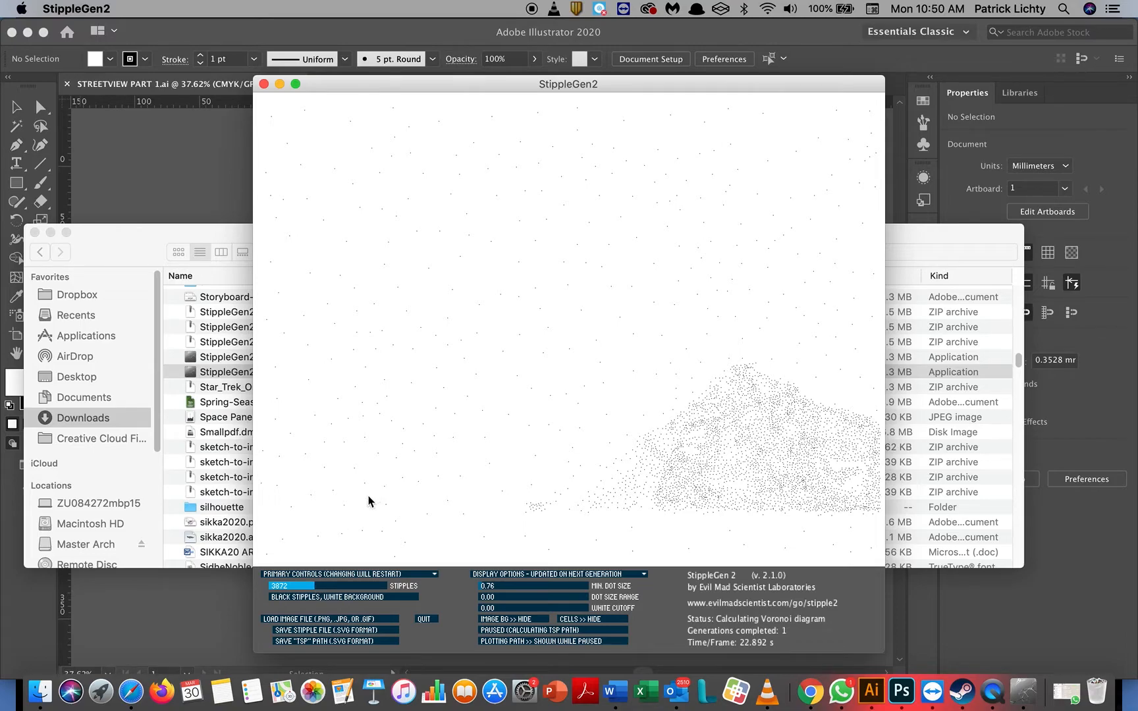
Set the street image's dot size range to 3.28.
click(494, 603)
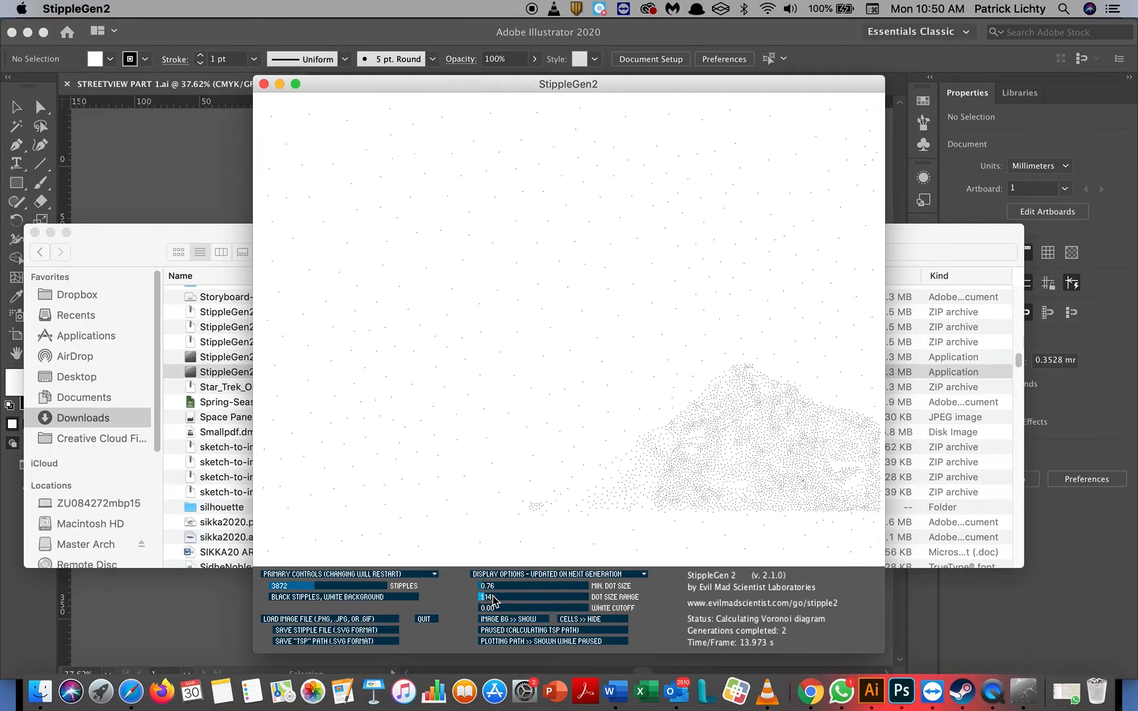
drag(493, 600, 498, 601)
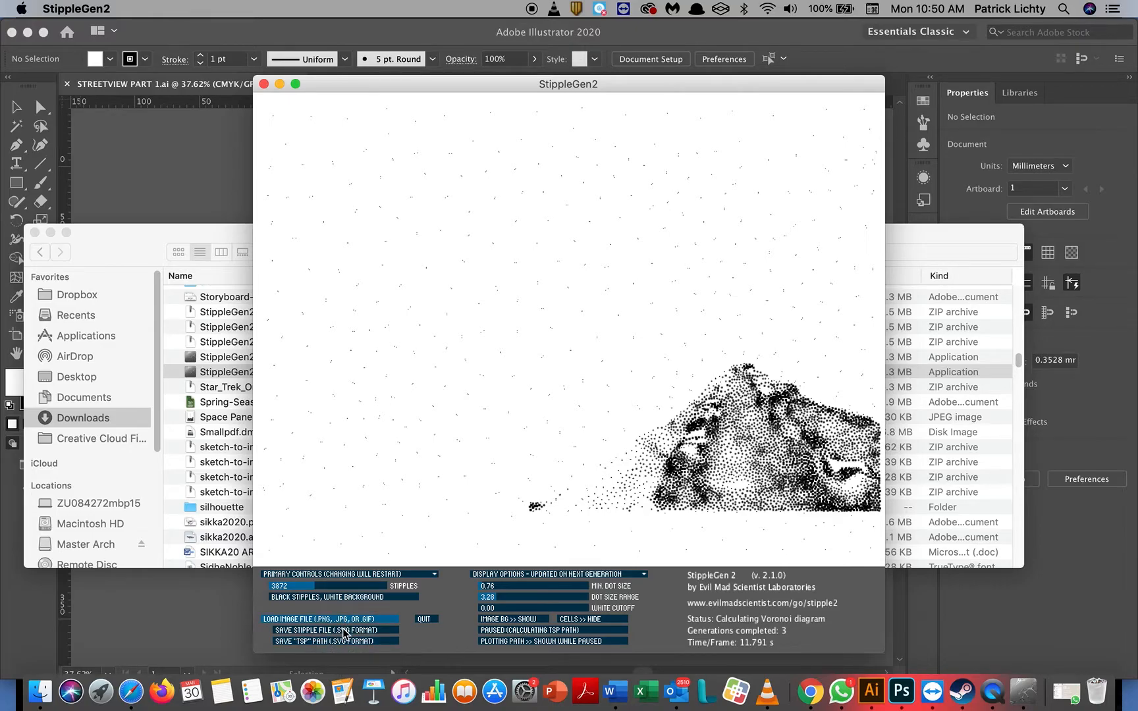
click(343, 631)
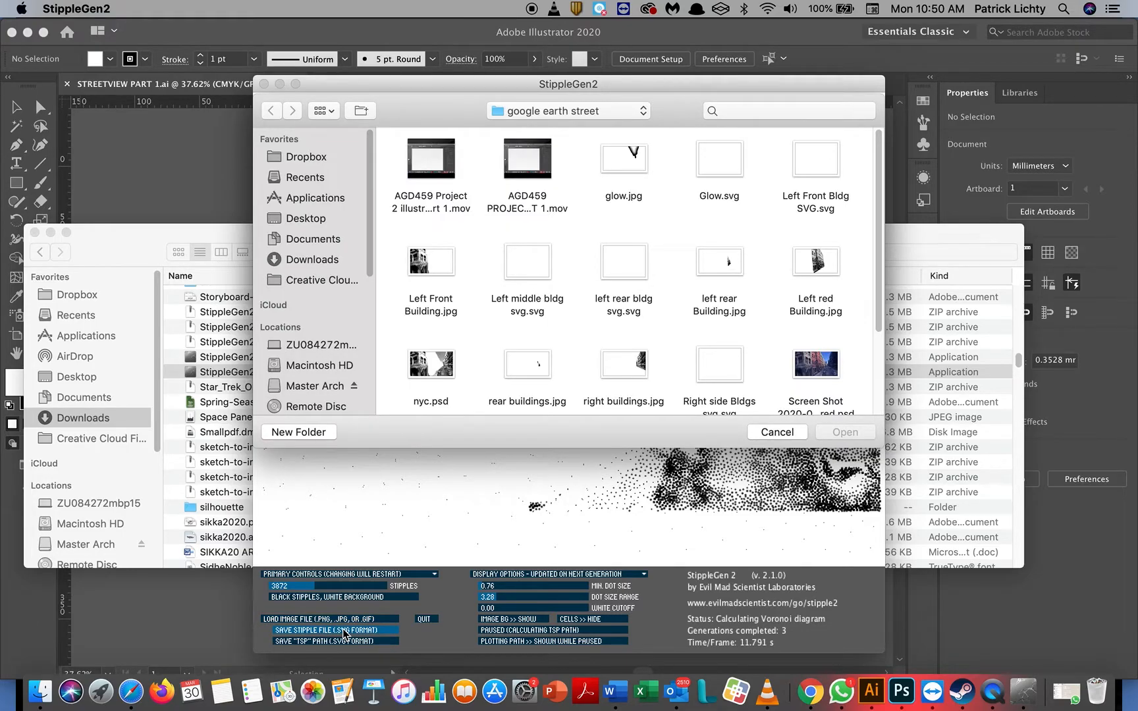
click(765, 433)
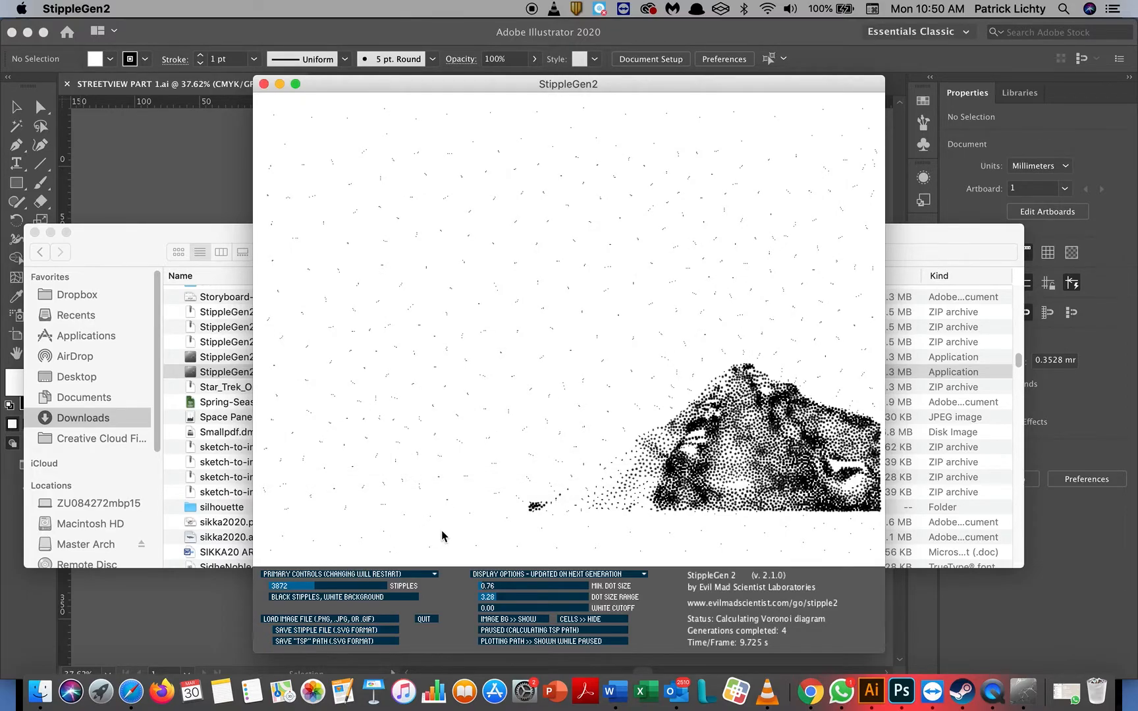
Save the street stipples as an SVG file named "street svg" in the google earth street folder.
click(368, 631)
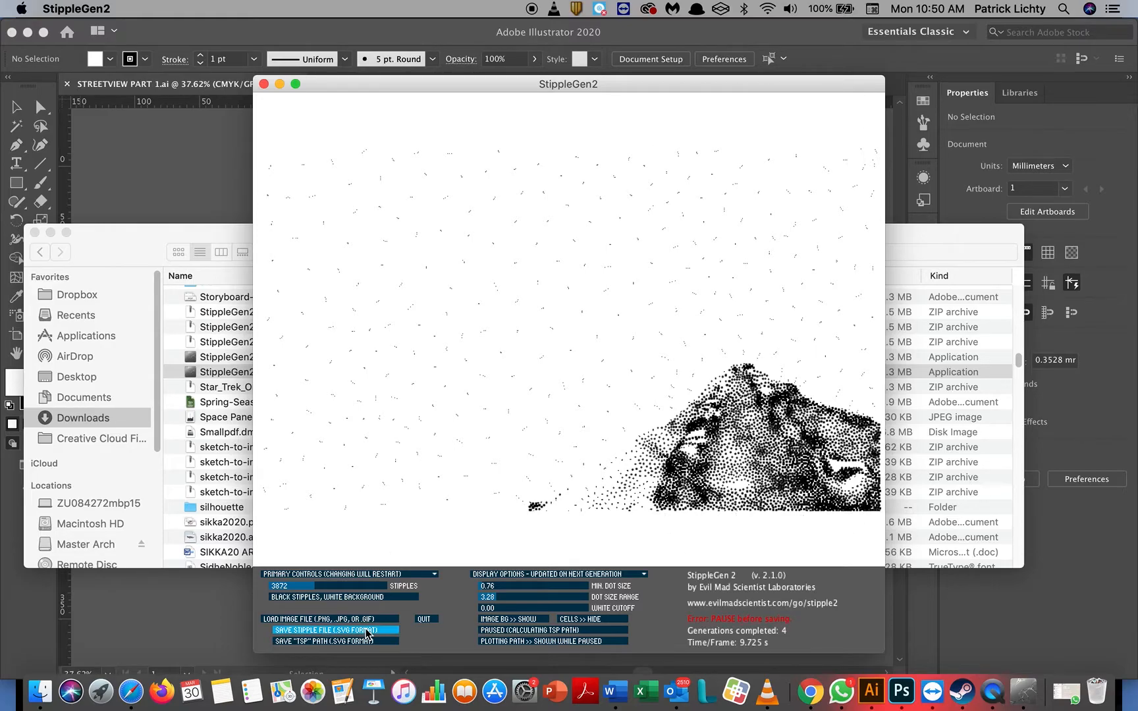
text(street)
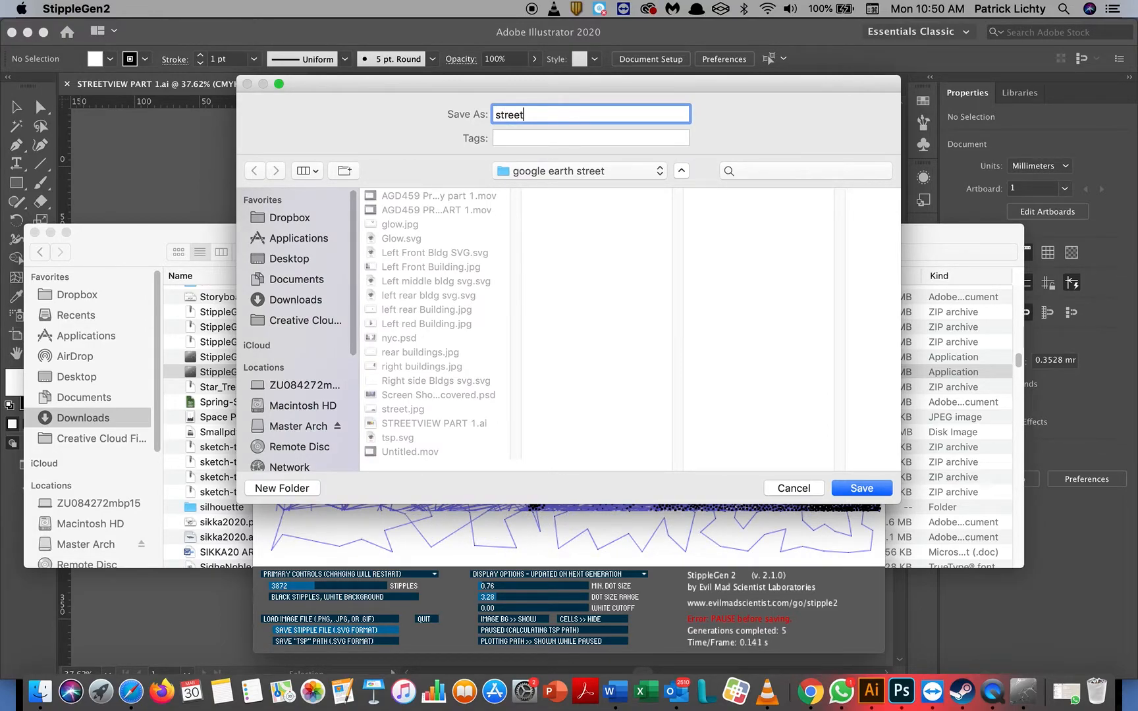
text( svg)
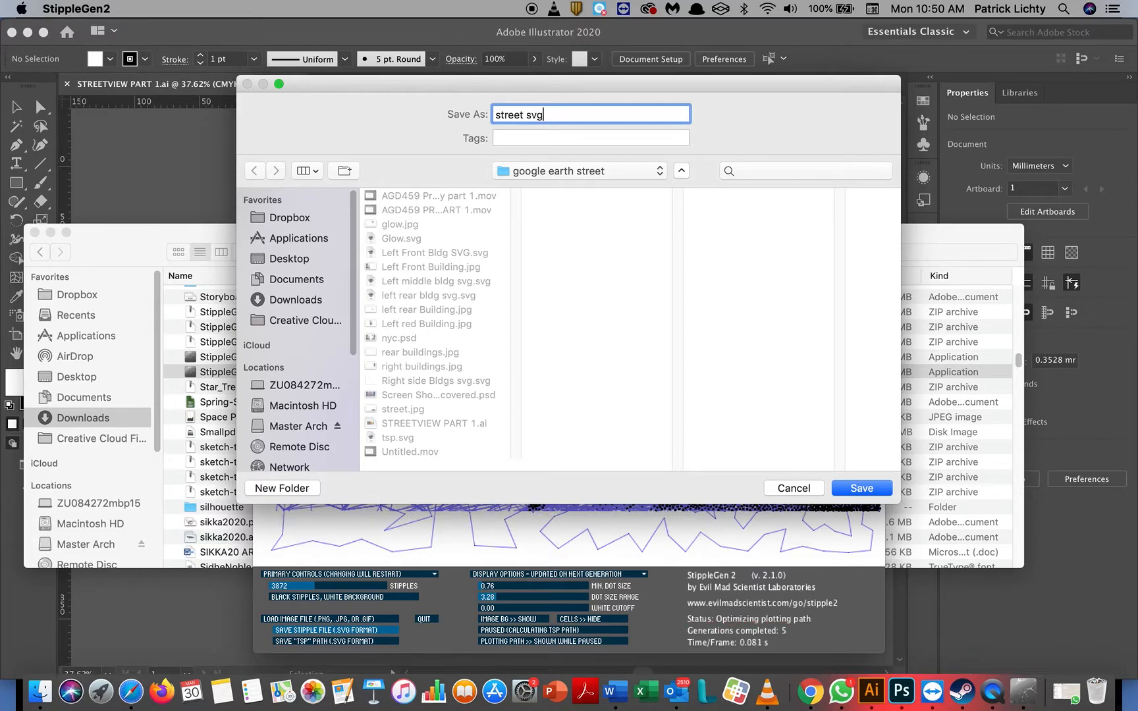
key(Return)
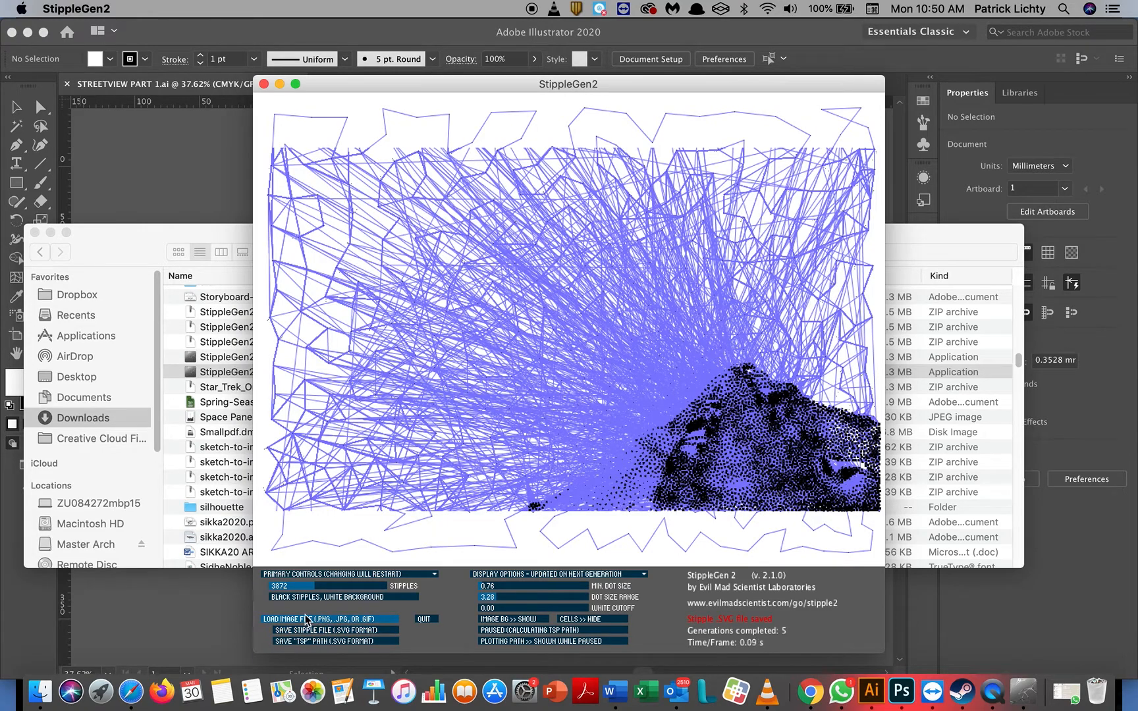
Switch to Illustrator and add a new layer named "Street SVG" directly above the STREET layer.
click(214, 462)
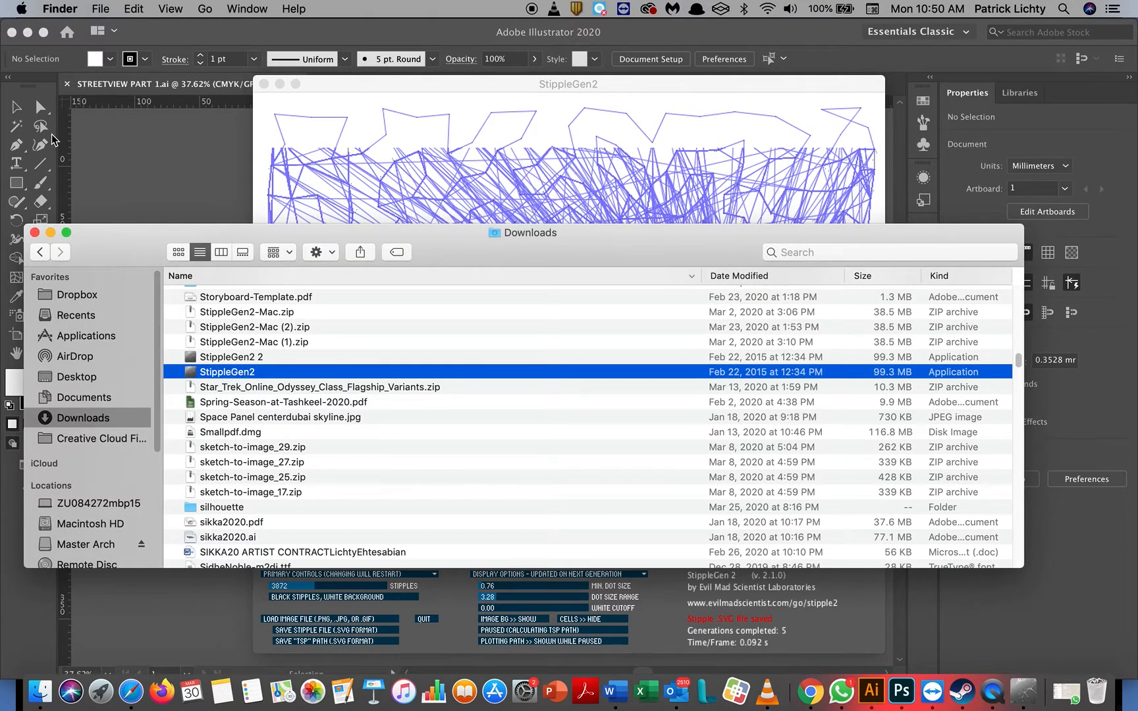
click(35, 234)
click(176, 316)
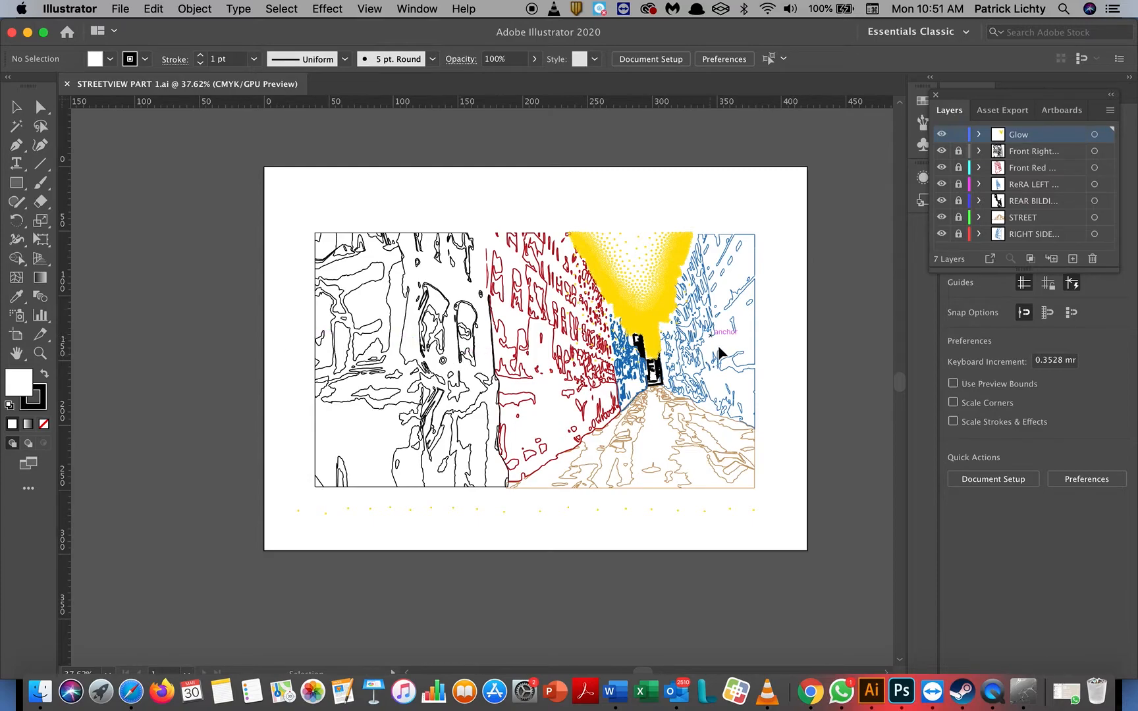
click(1025, 219)
click(1072, 259)
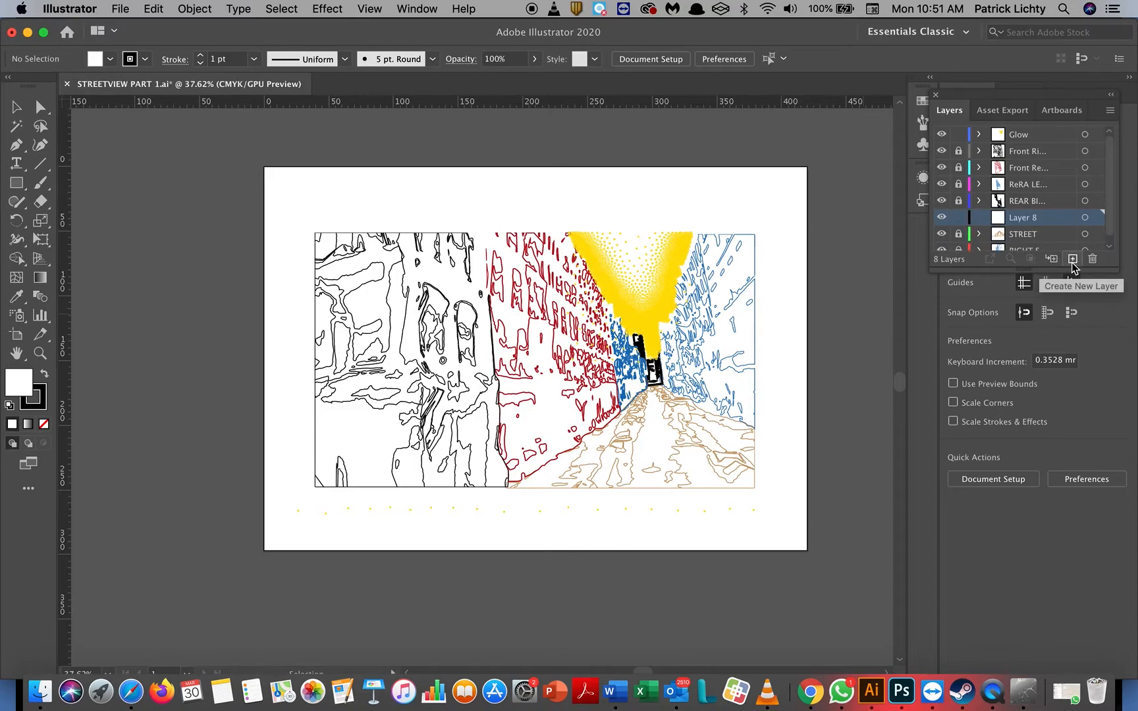
double_click(1033, 220)
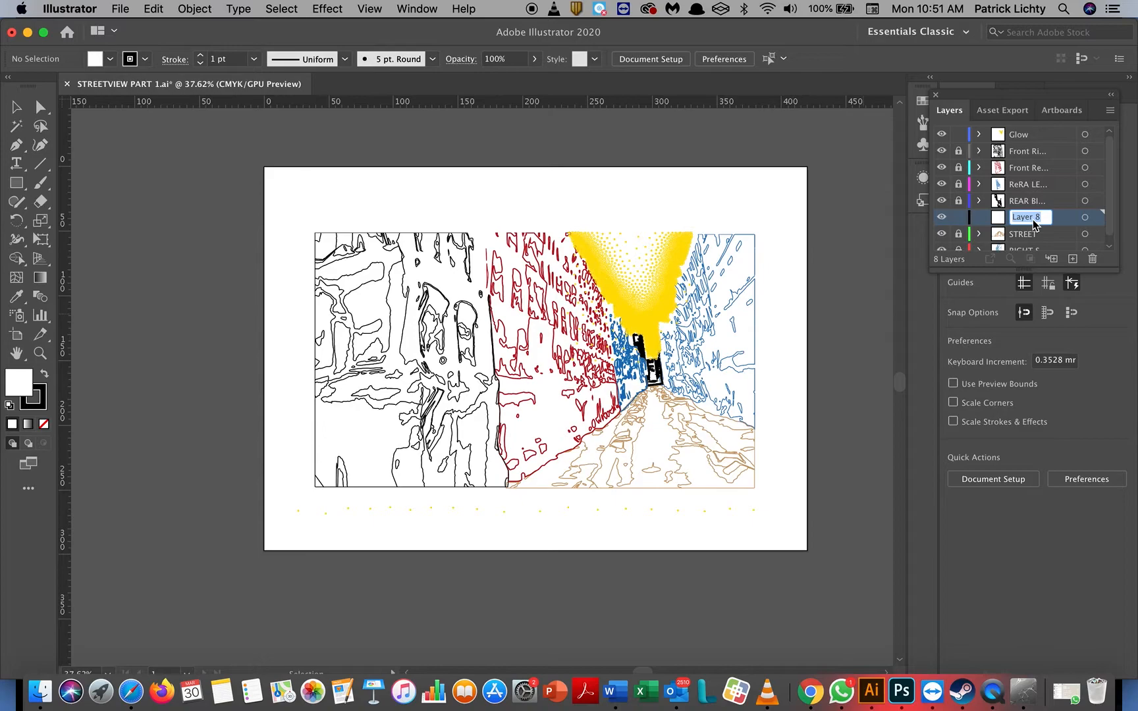
text(Str)
text(eet SVG)
key(Return)
Place street svg.svg on the Street SVG layer, scaled up from the upper-left corner of the line drawing.
click(120, 9)
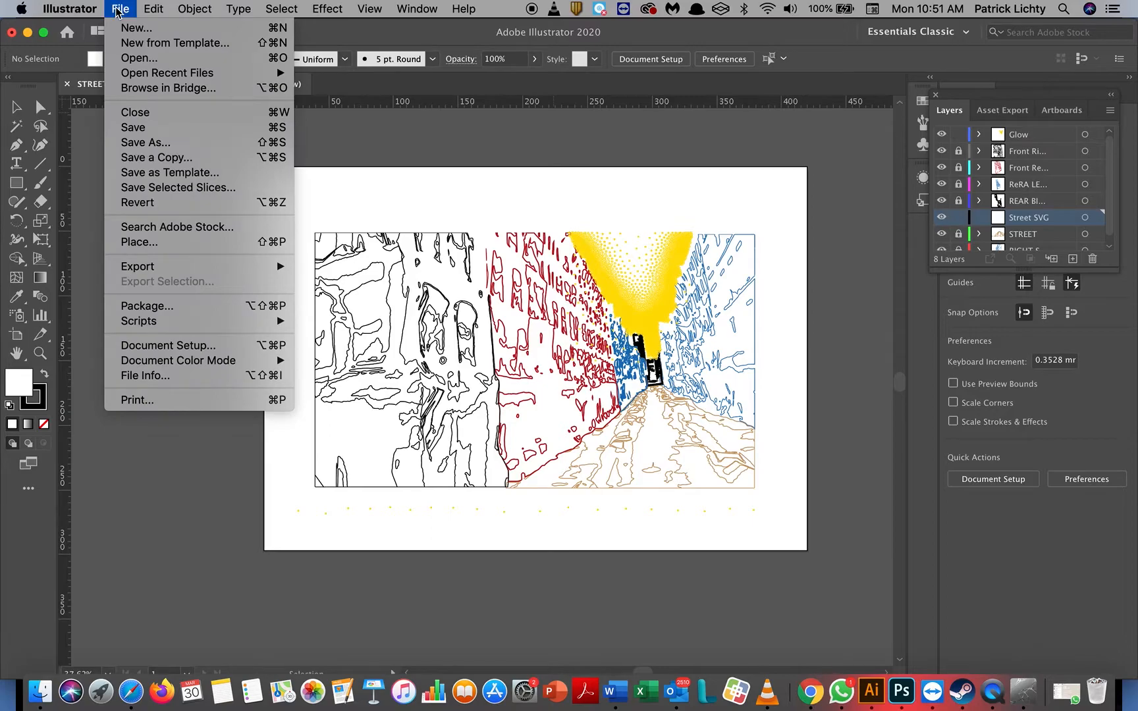
click(201, 245)
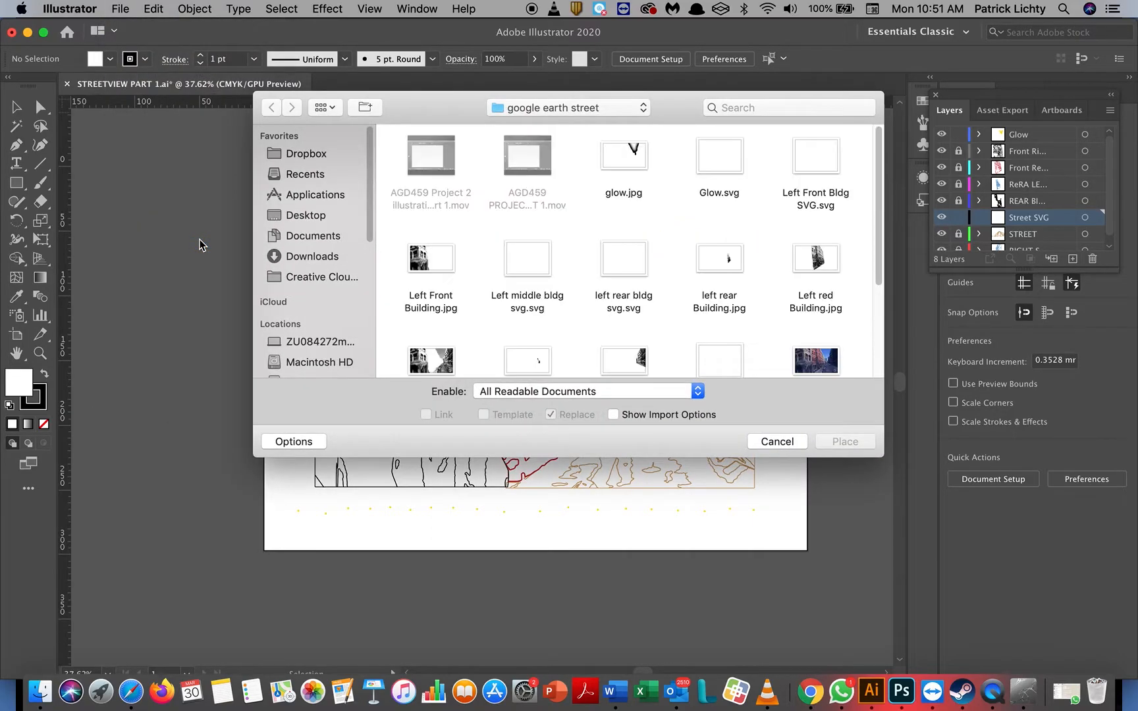
scroll(606, 279, down, 3)
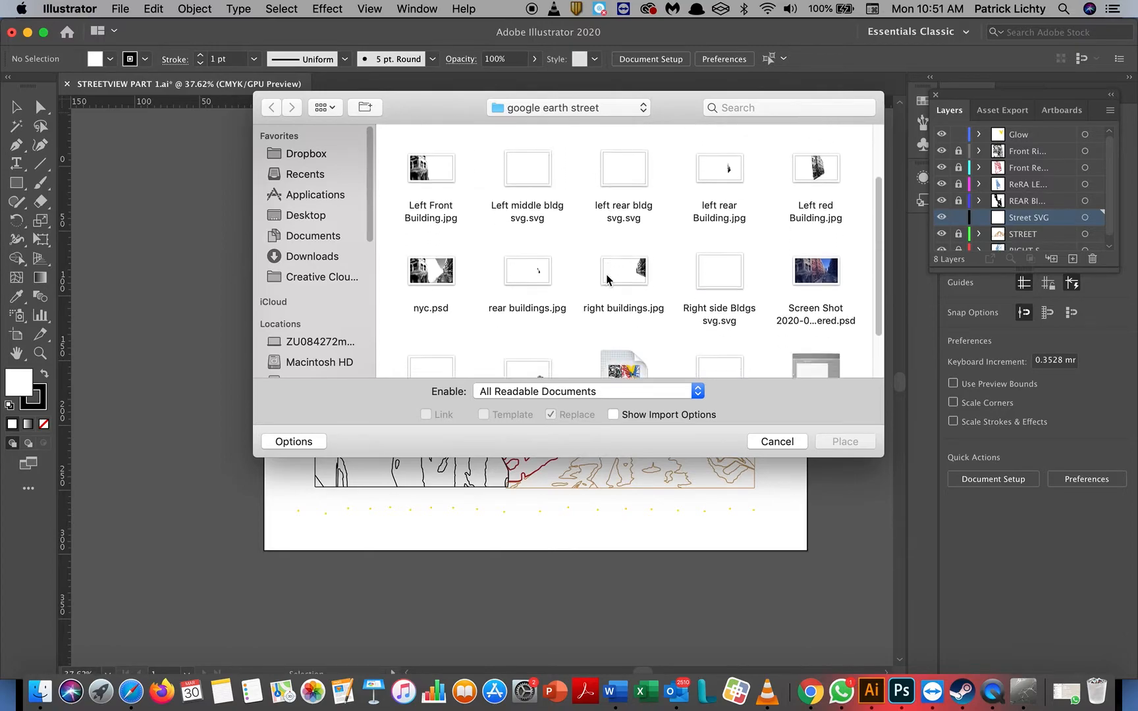
scroll(607, 280, down, 3)
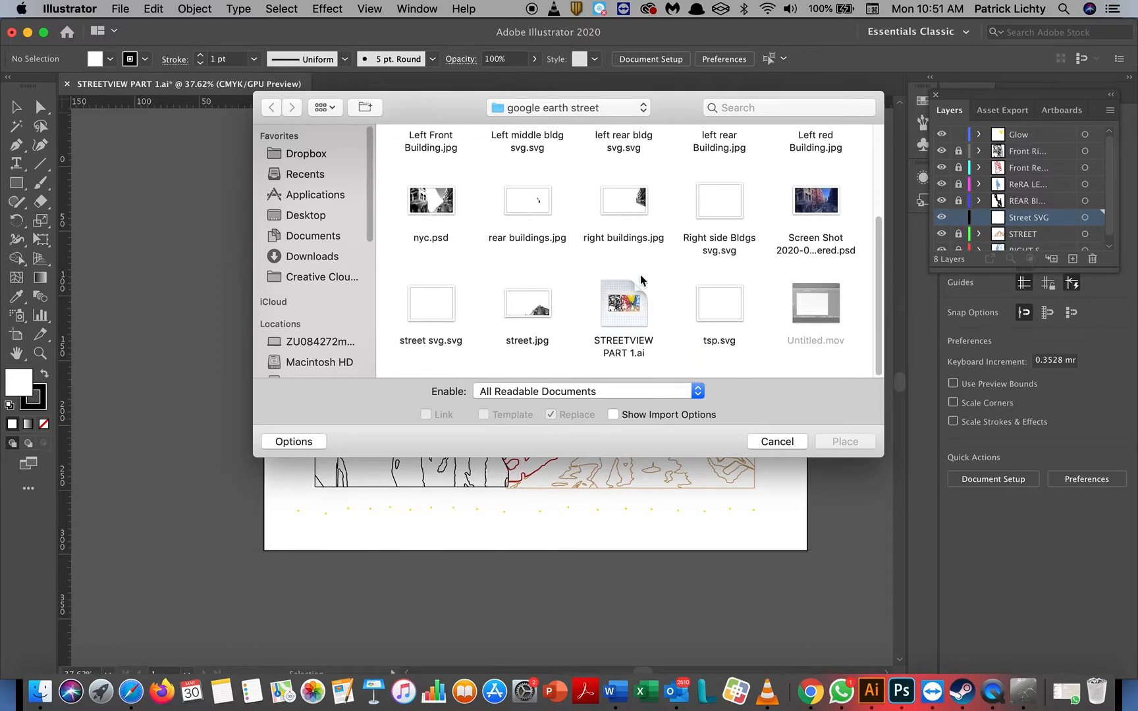
click(435, 309)
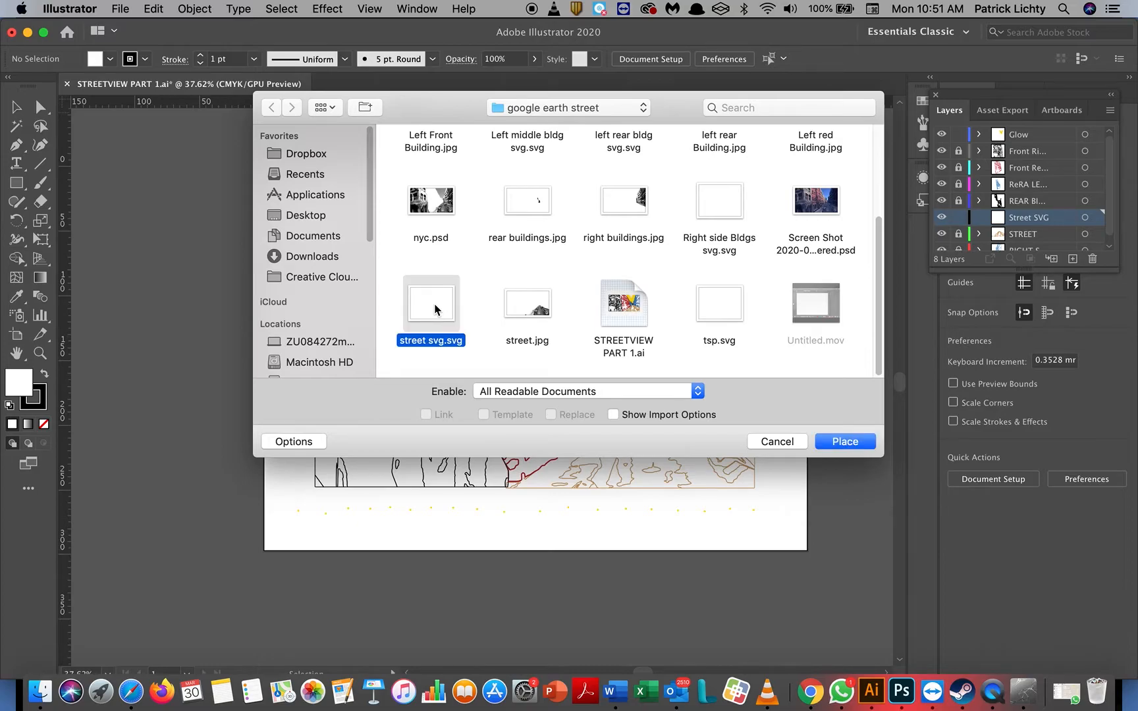
click(833, 446)
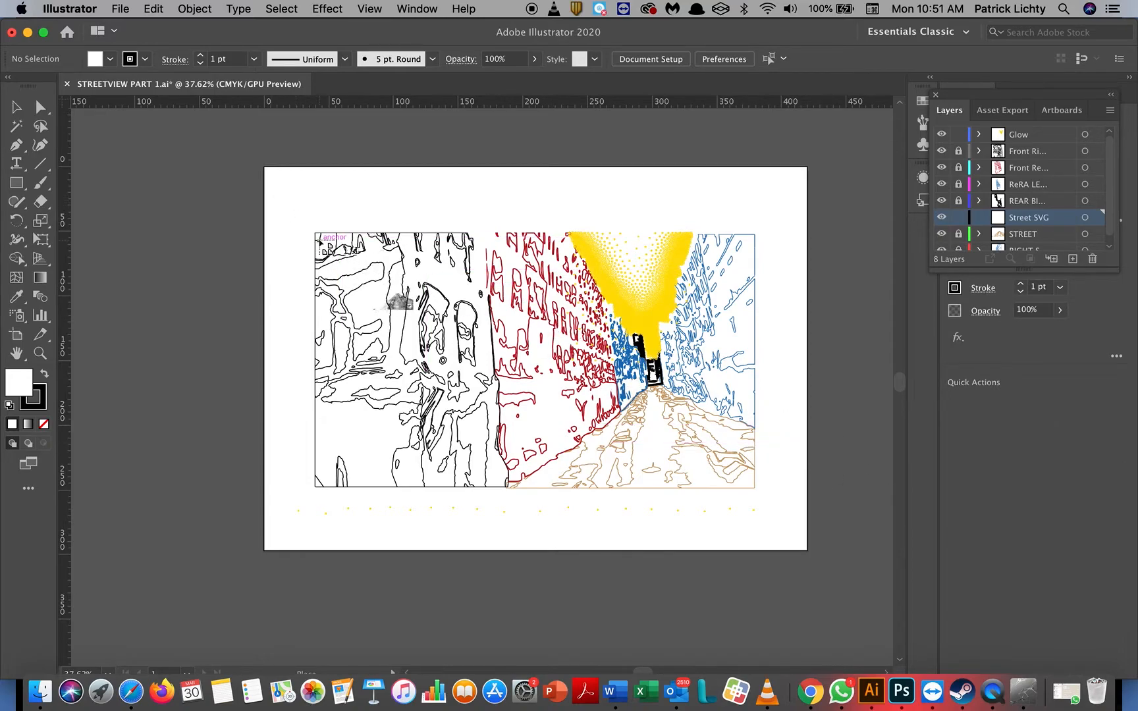
drag(315, 233, 801, 523)
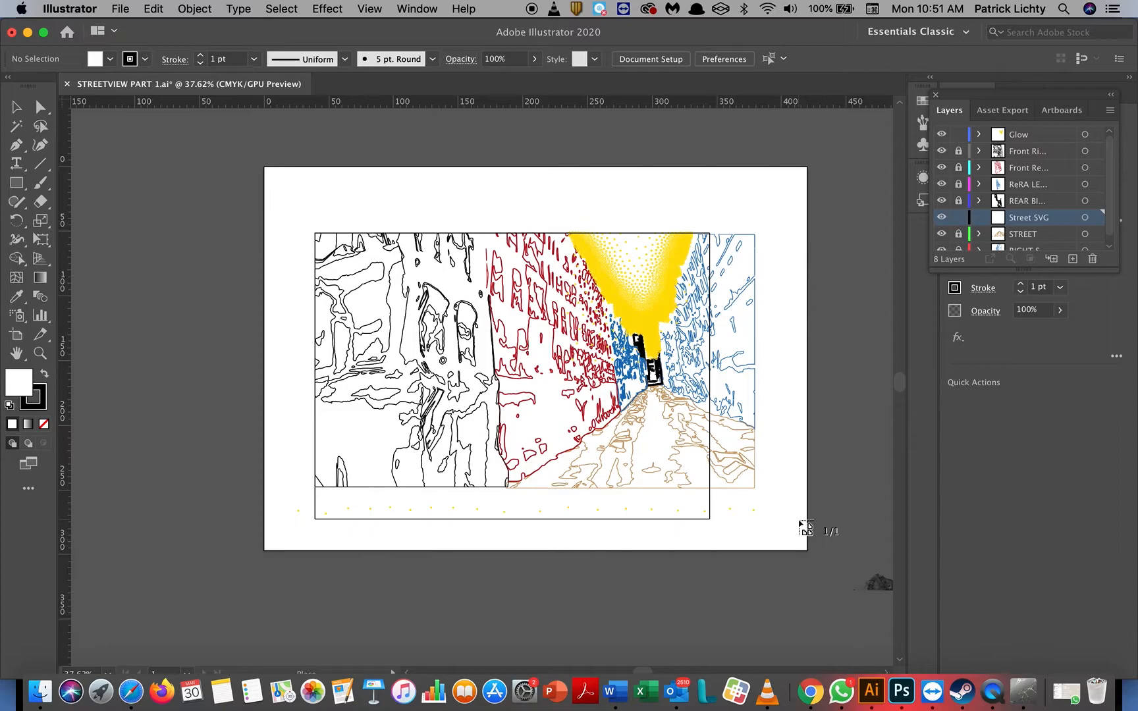
drag(801, 527, 805, 531)
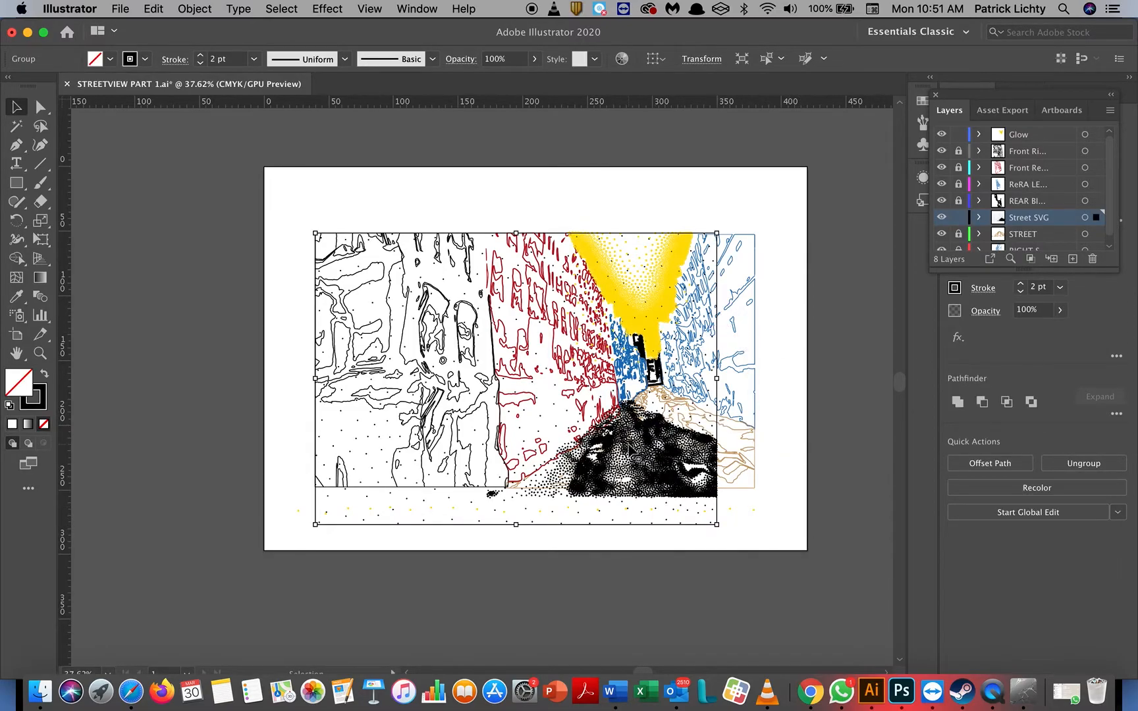
Move the stippled street onto the brown street outlines and nudge it down until their lower edges line up.
drag(630, 449, 662, 430)
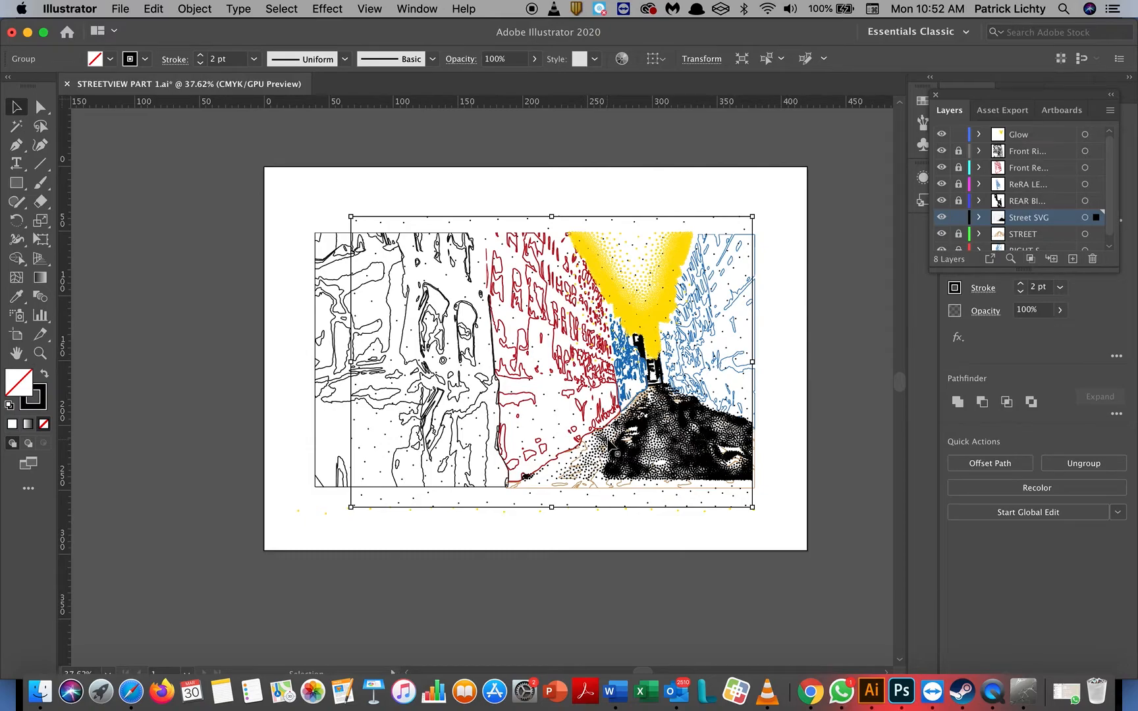
key(Left)
key(Down)
key(Down)
key(Down)
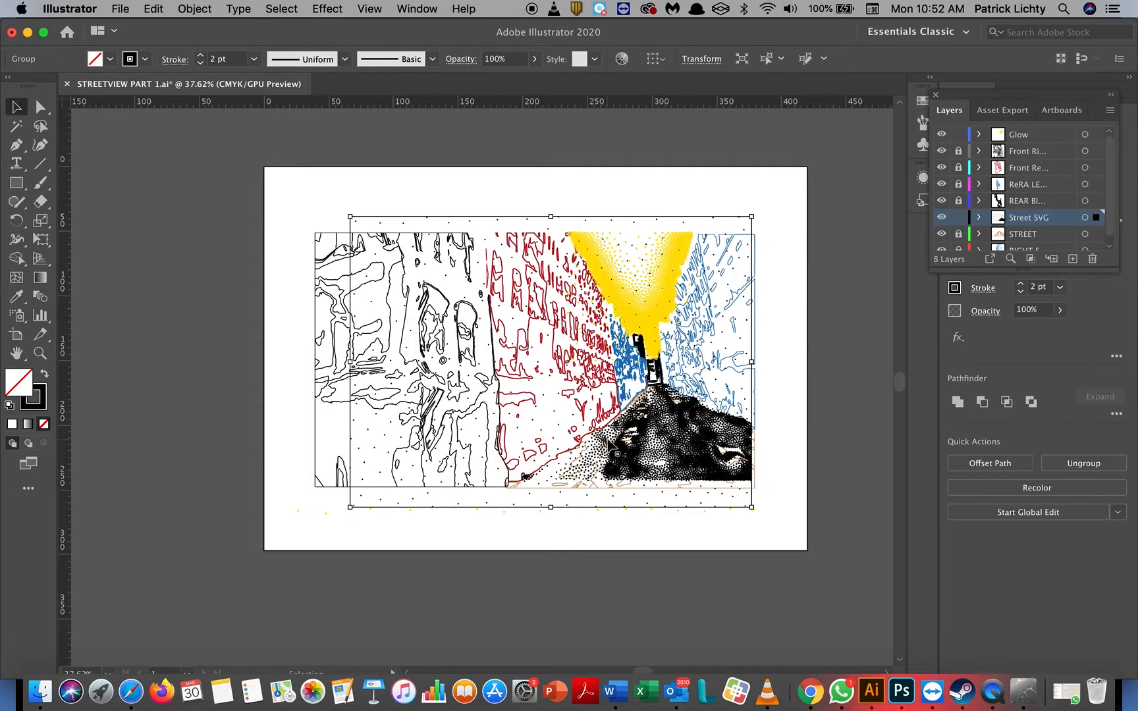
key(Down)
key(Down)
key(Down)
key(Down)
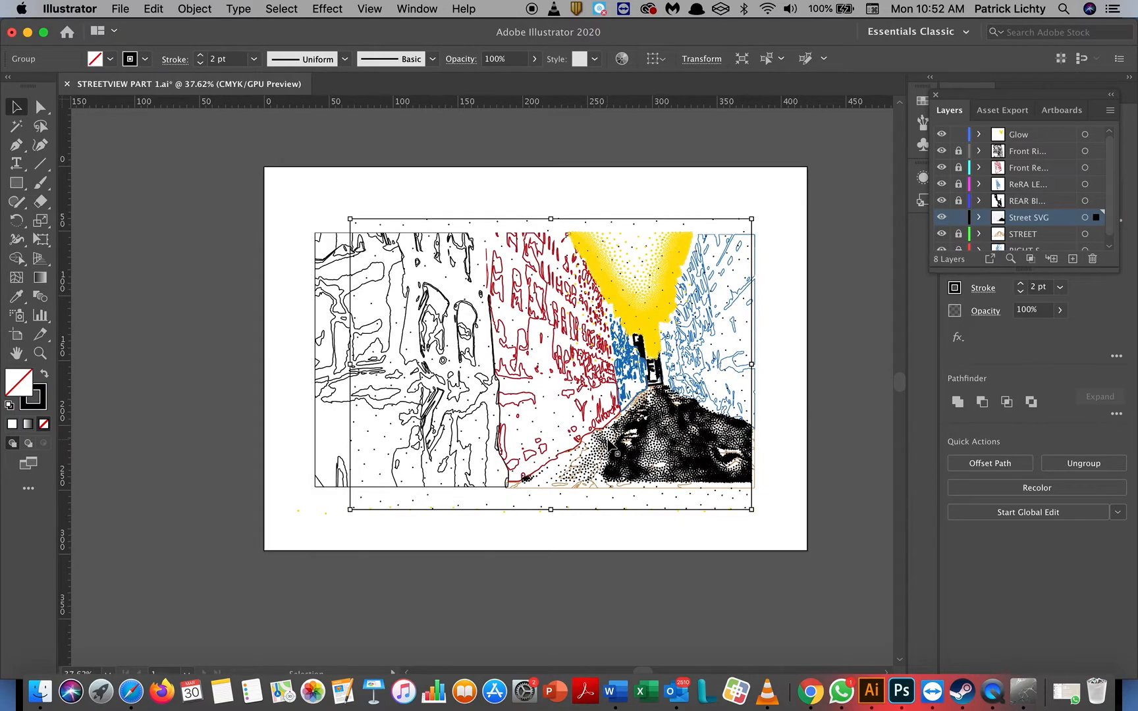
key(Down)
key(Down)
key(Down)
key(Down)
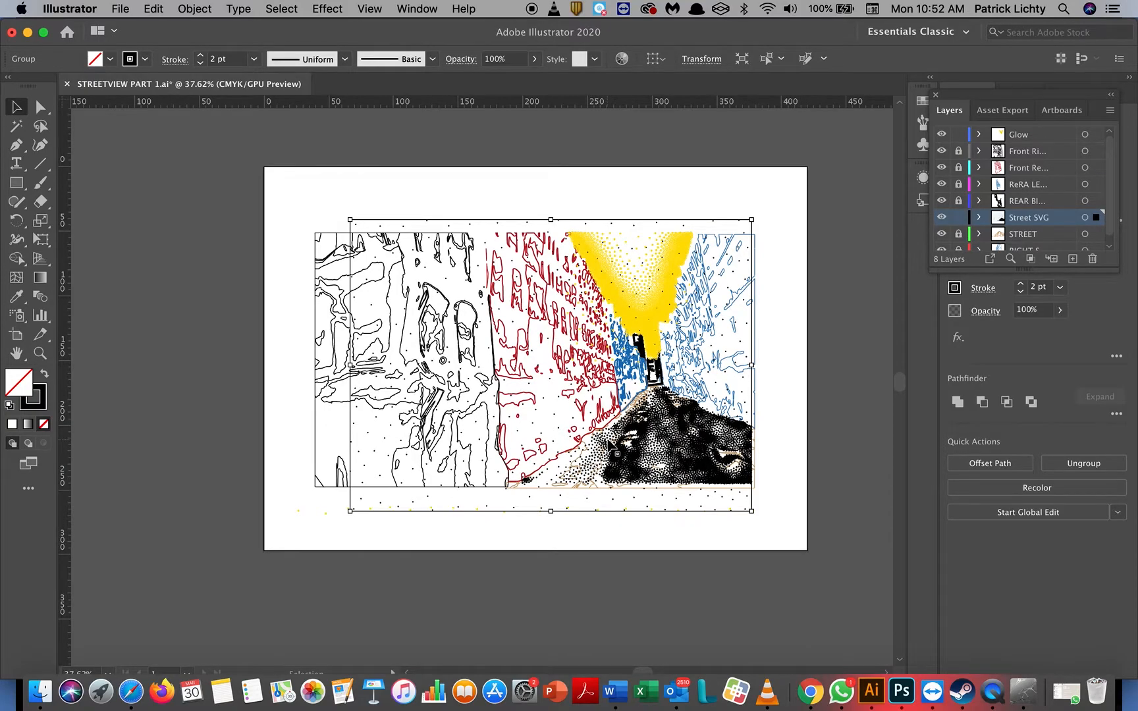
key(Down)
key(Down)
key(Down)
key(Down)
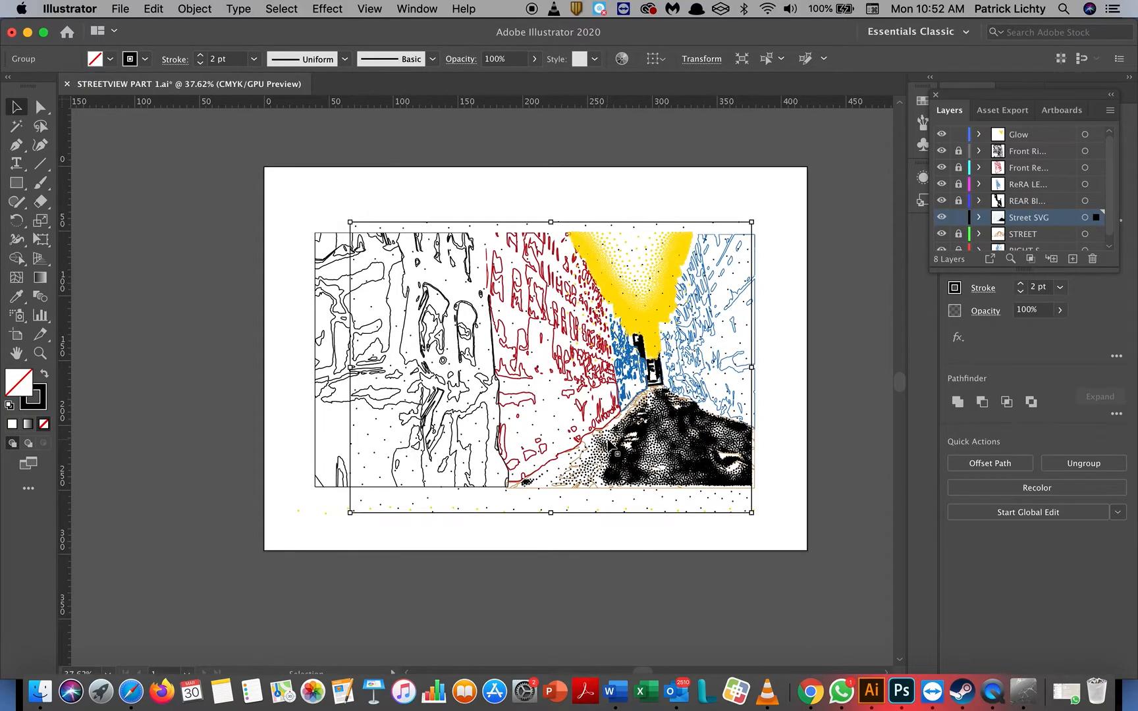
key(Down)
key(Down)
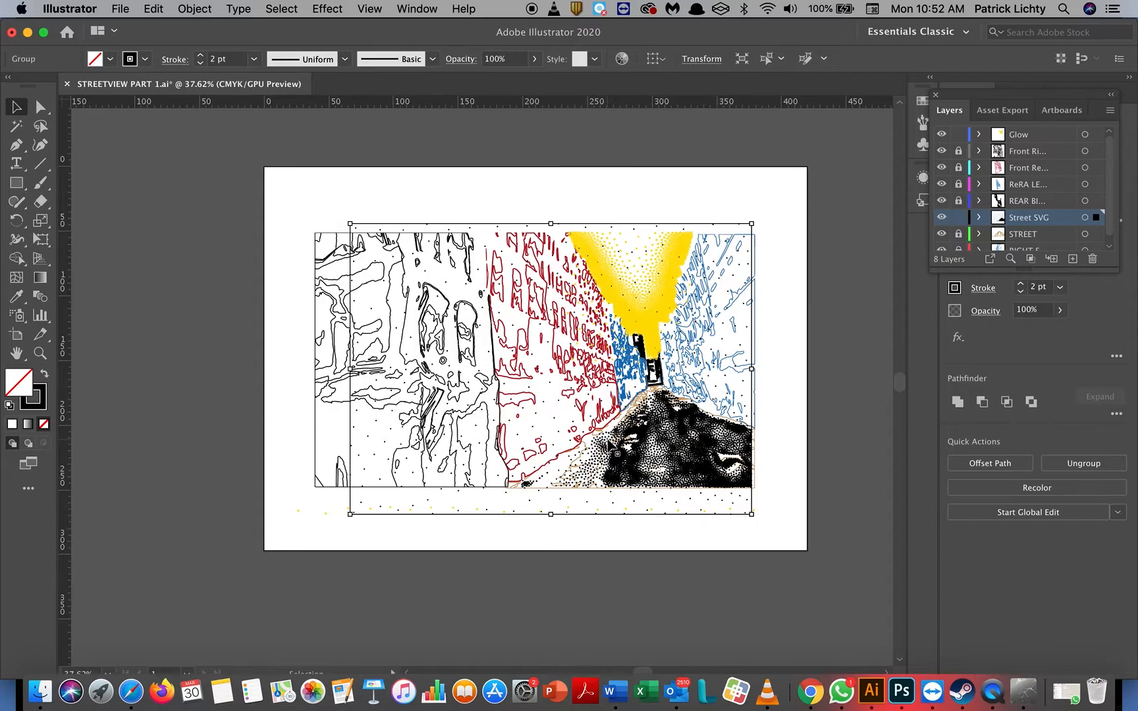
Nudge the stippled street to the drawing's right edge and stretch its left side outward to cover the full street outline.
key(Right)
key(Right)
key(Right)
key(Right)
key(Right)
key(Right)
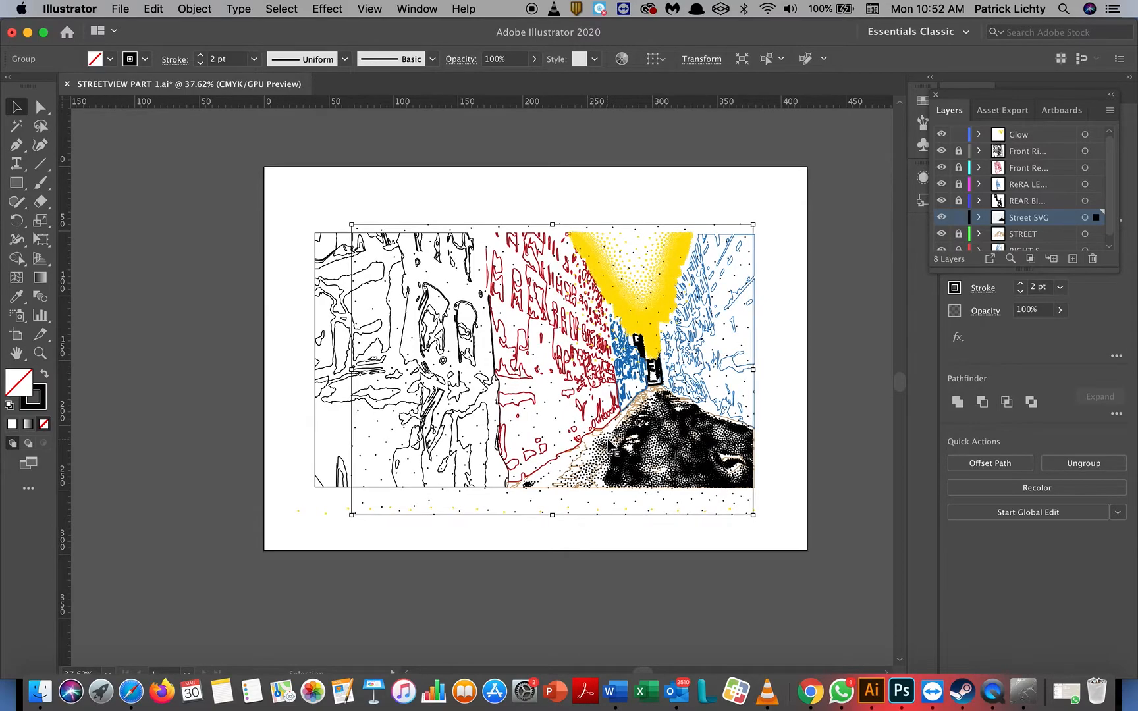
key(Right)
key(Right)
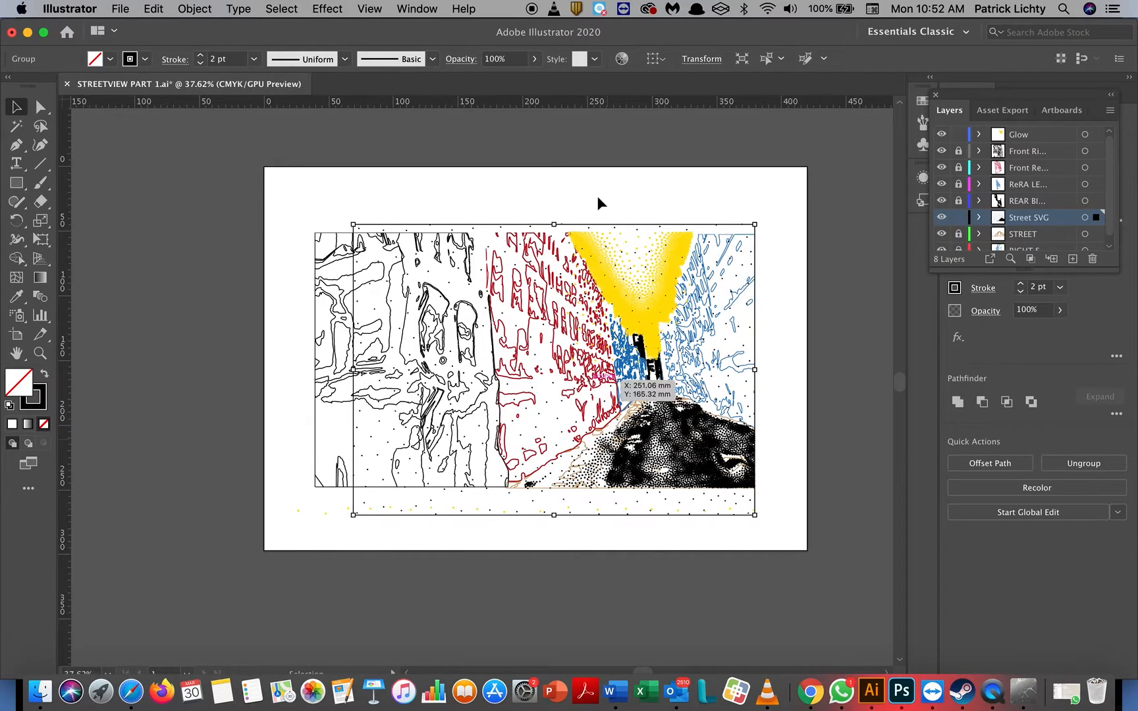
key(Right)
key(Right)
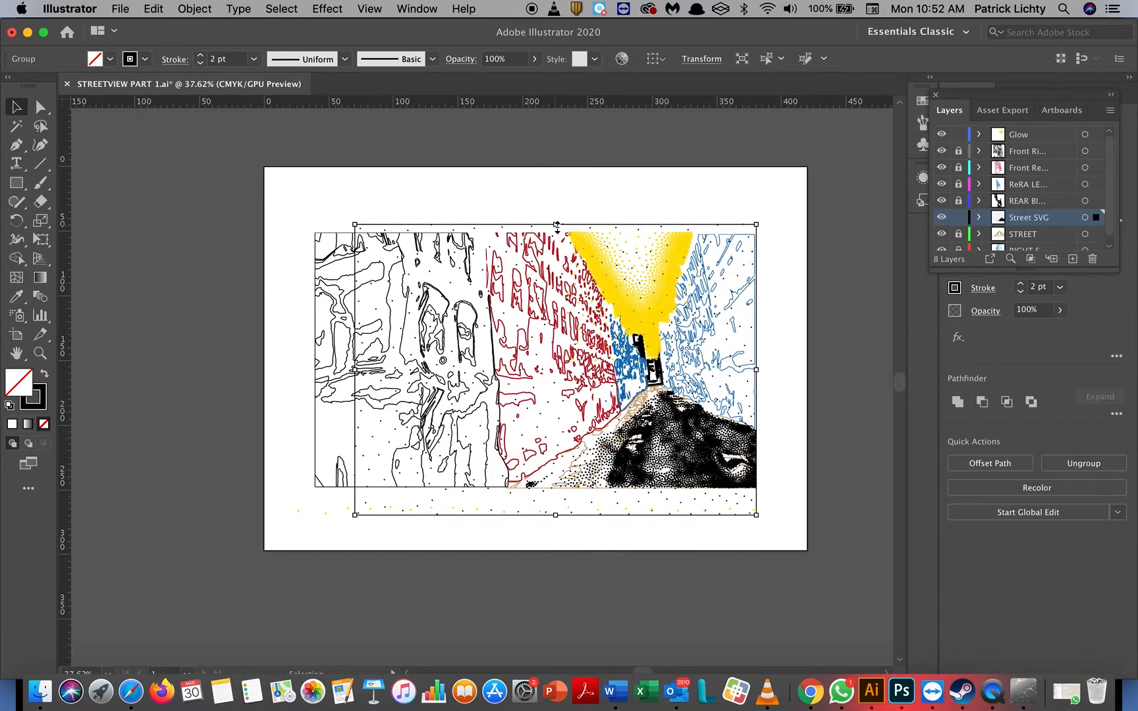
key(Left)
key(Left)
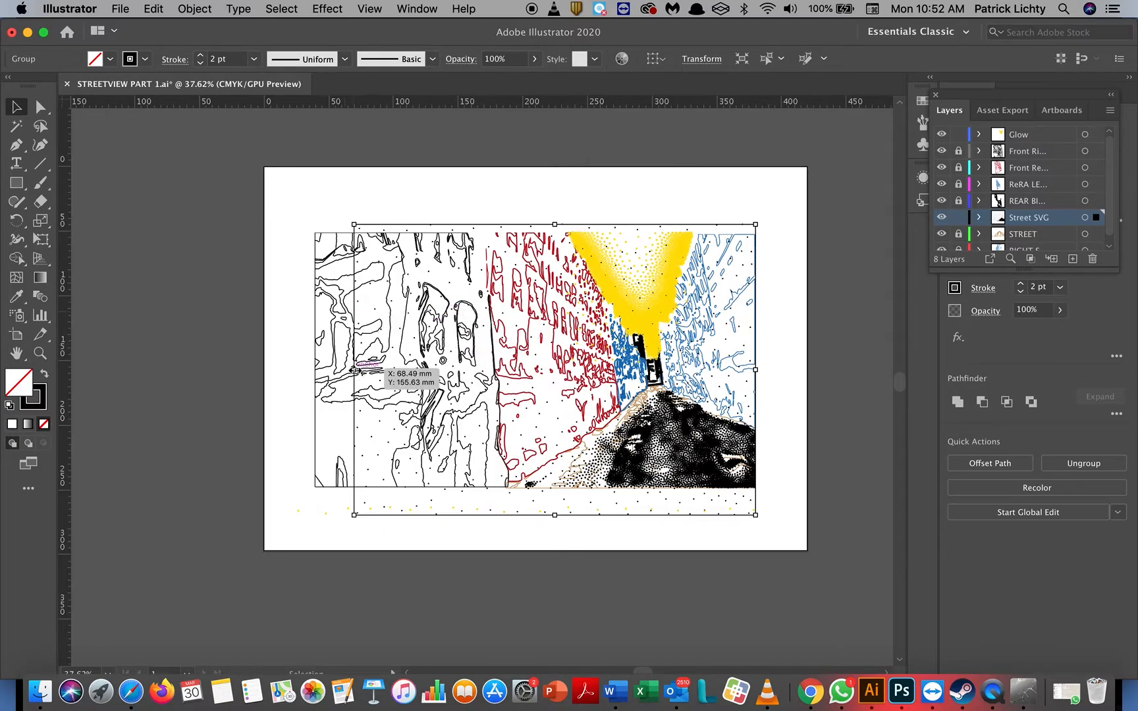
drag(355, 370, 304, 377)
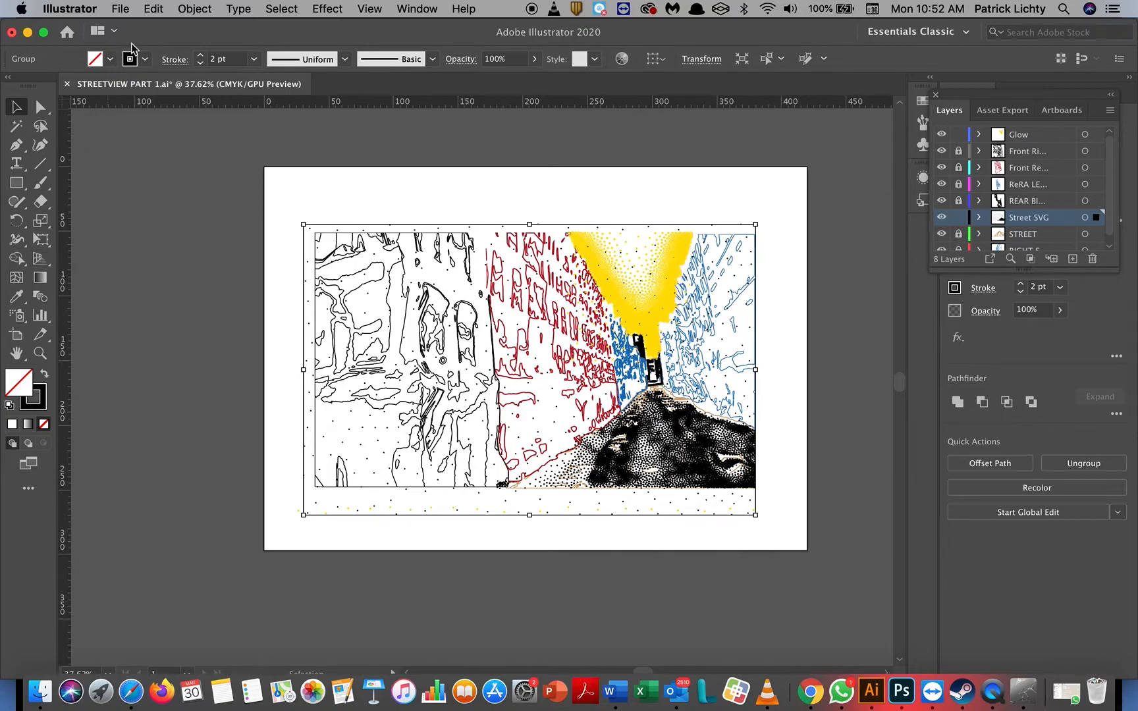
Set the stippled street's stroke color to the gray swatch C=0 M=0 Y=0 K=50.
click(145, 60)
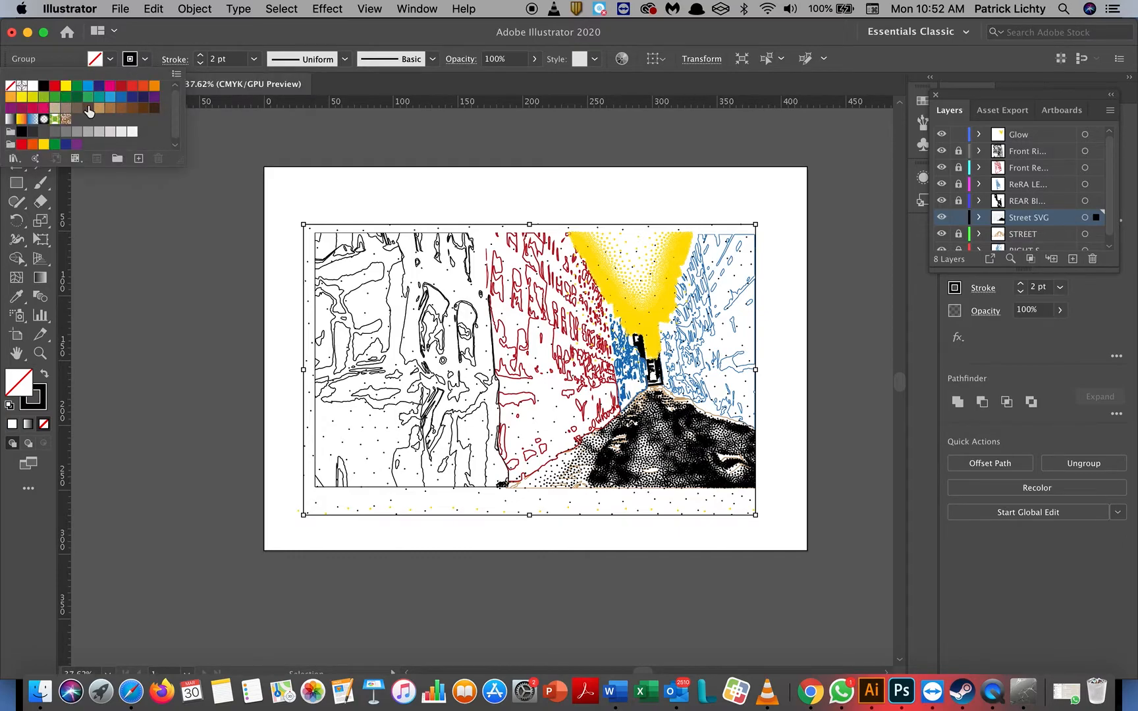
click(55, 134)
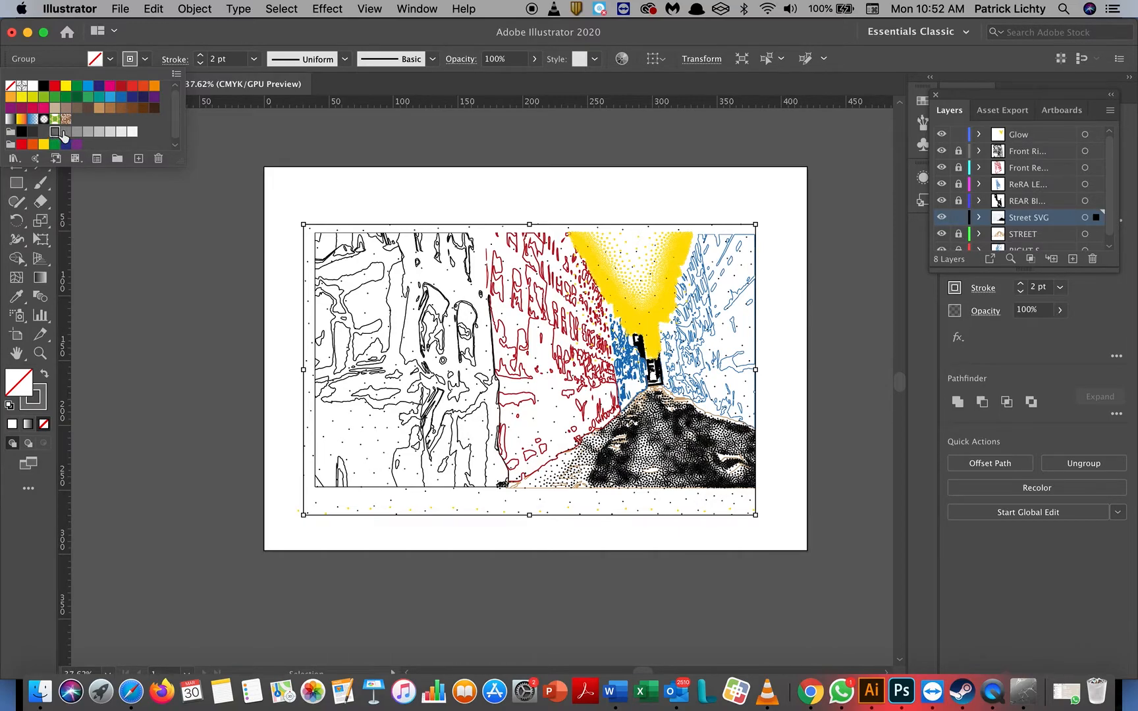
click(66, 132)
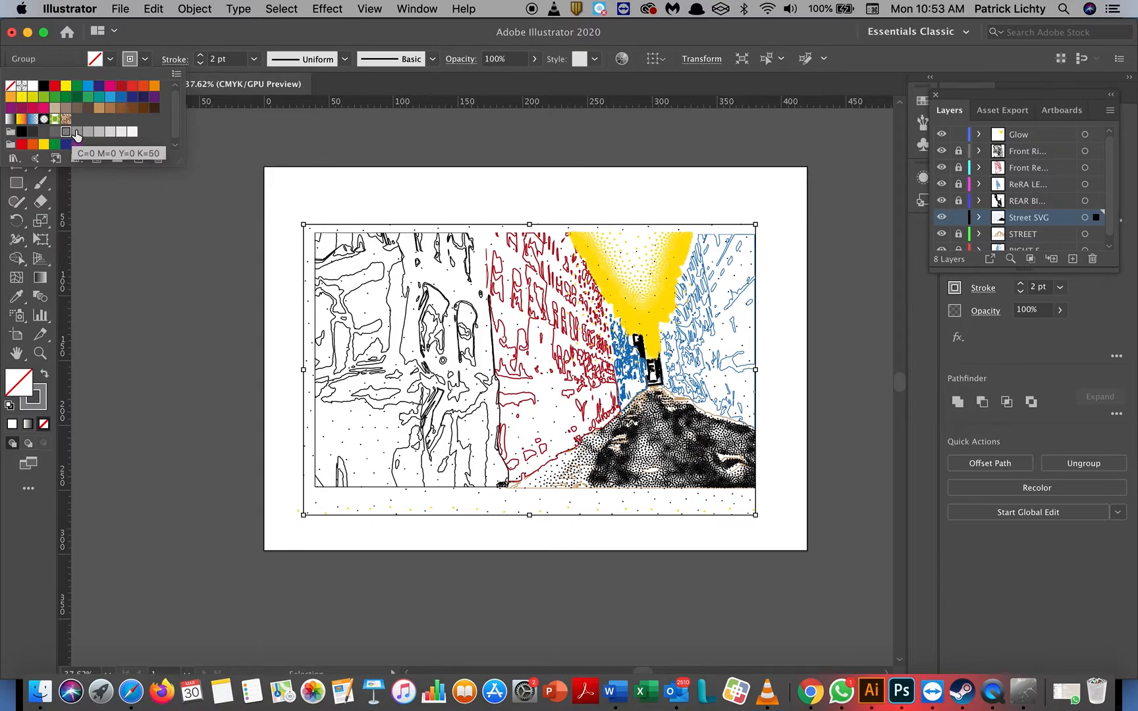
click(77, 133)
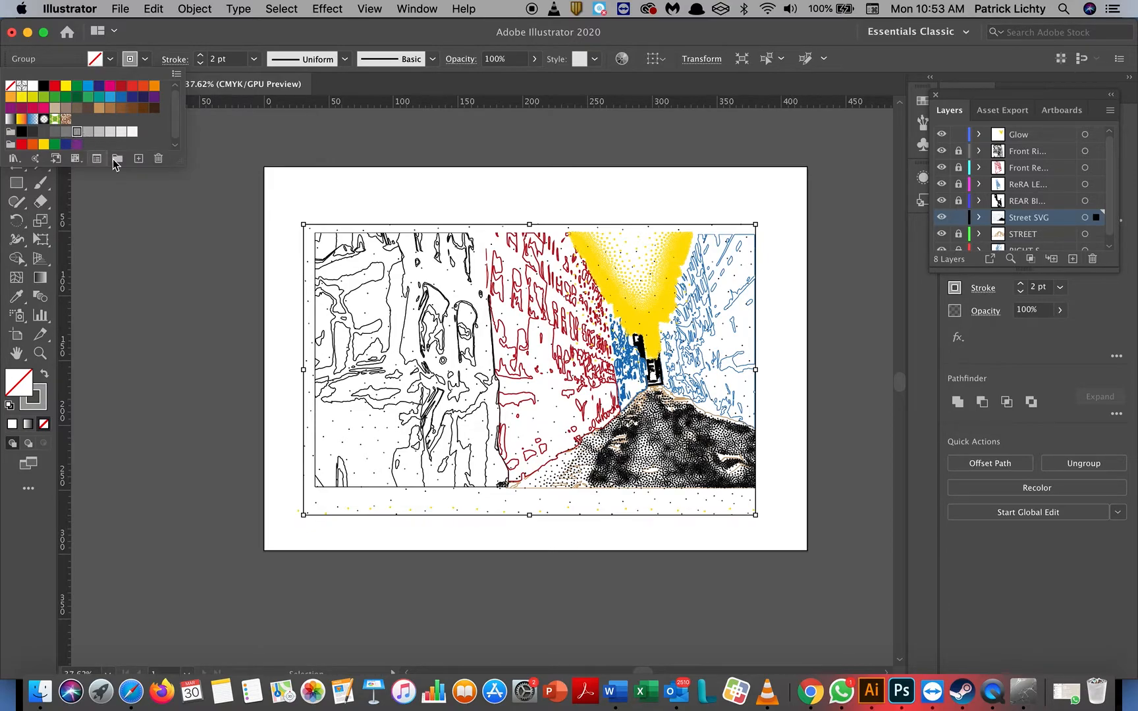
Close the swatches and lock the Glow layer.
click(508, 198)
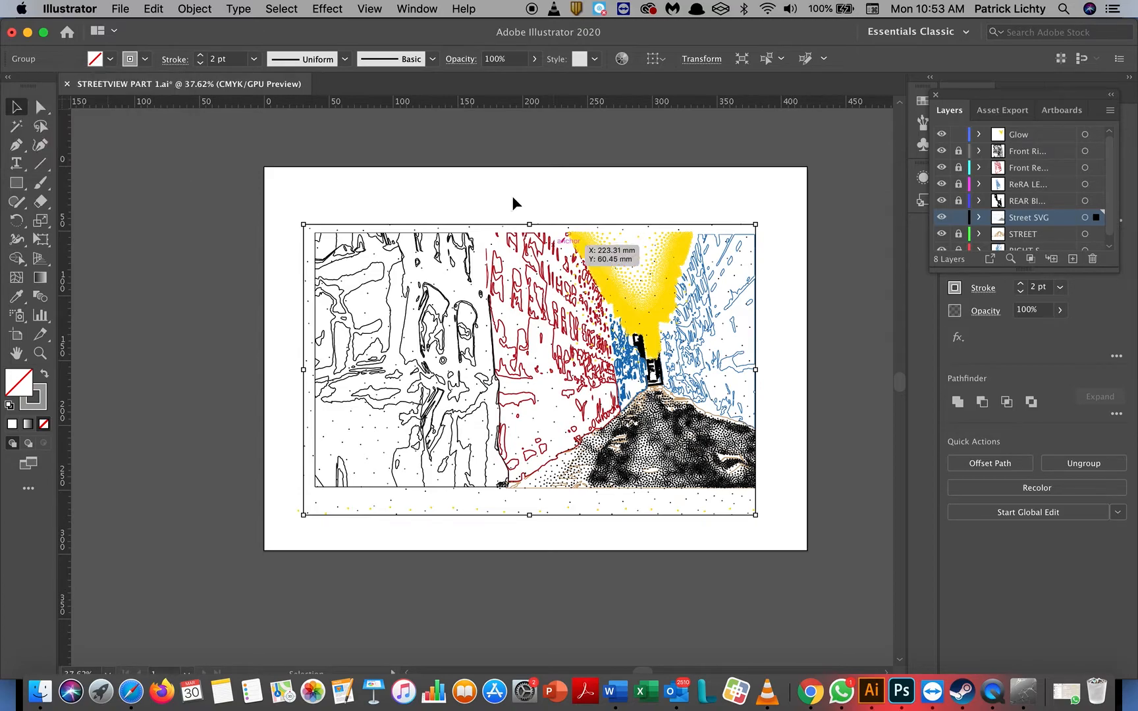
click(958, 134)
scroll(974, 176, down, 1)
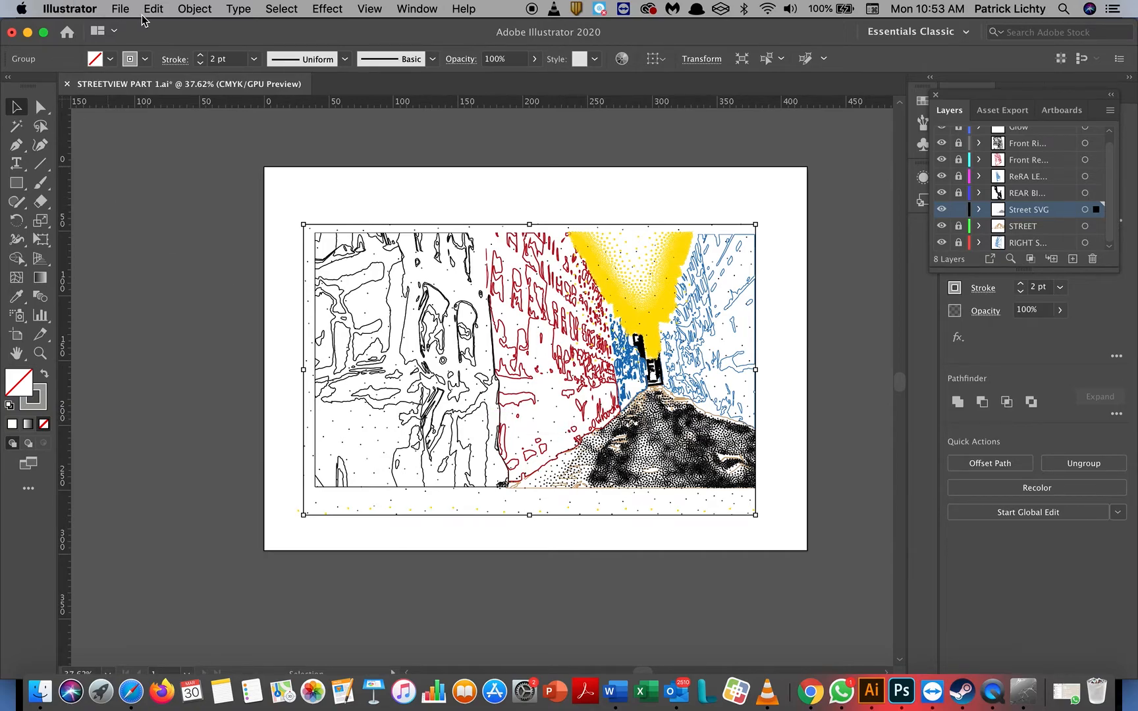
Expand the stippled street with both Fill and Stroke enabled.
click(195, 10)
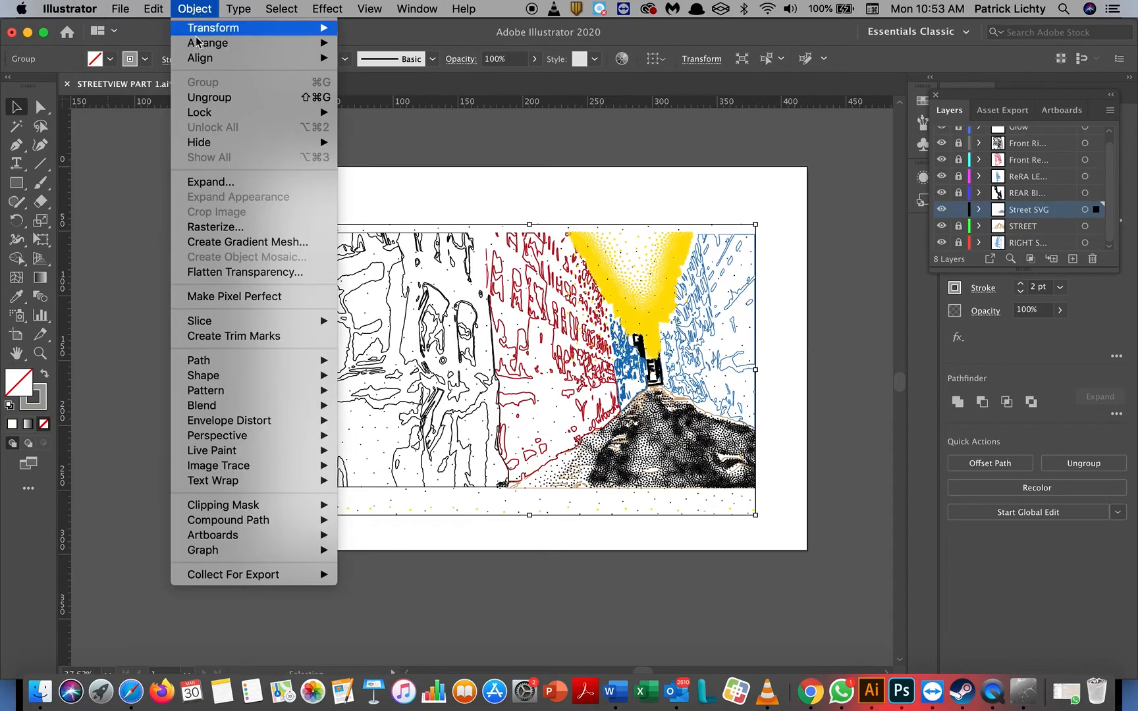
click(210, 183)
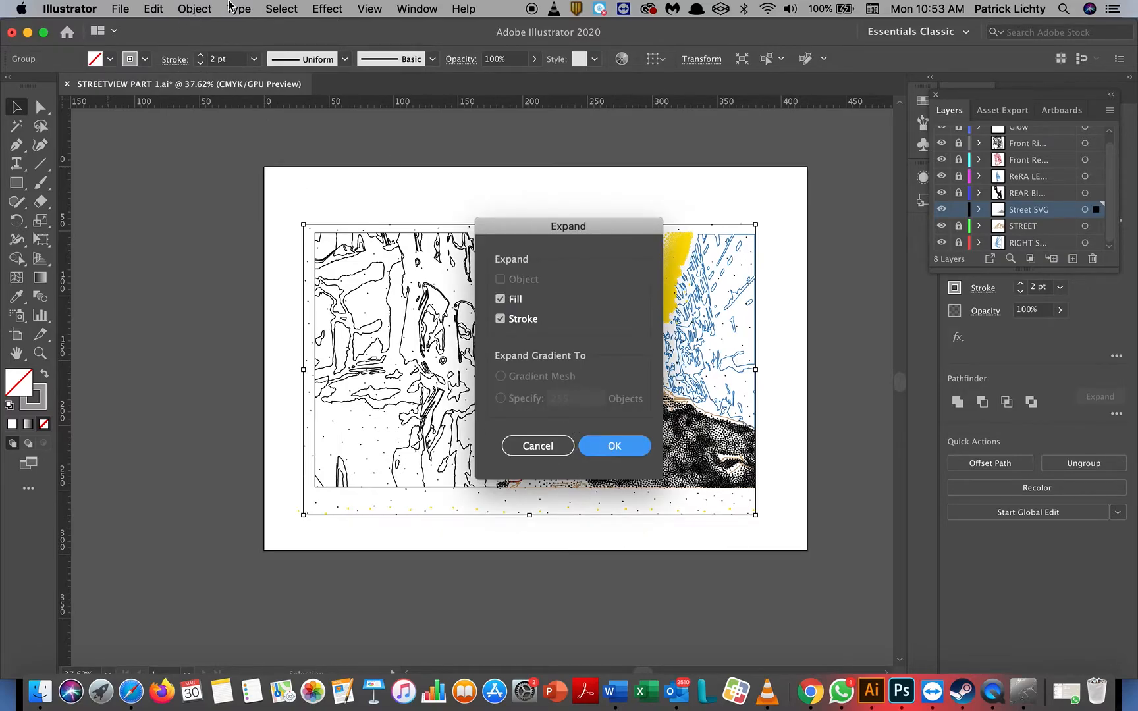
key(Return)
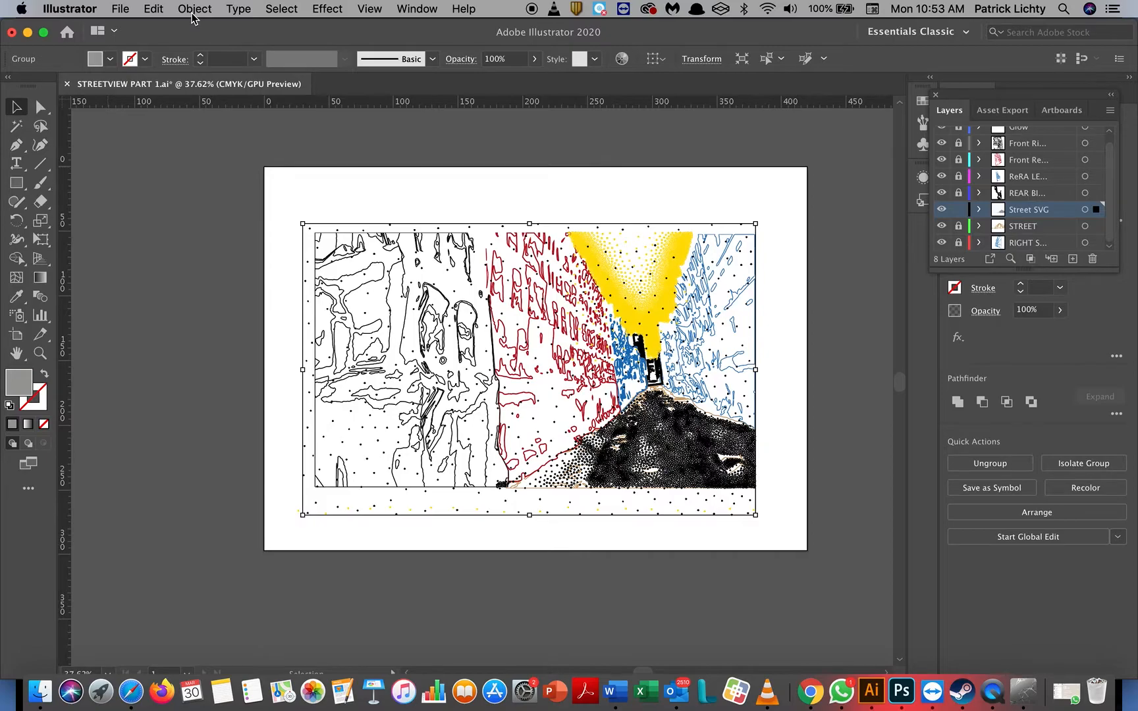
Ungroup the expanded street stipple, repeating it for the nested group.
click(194, 10)
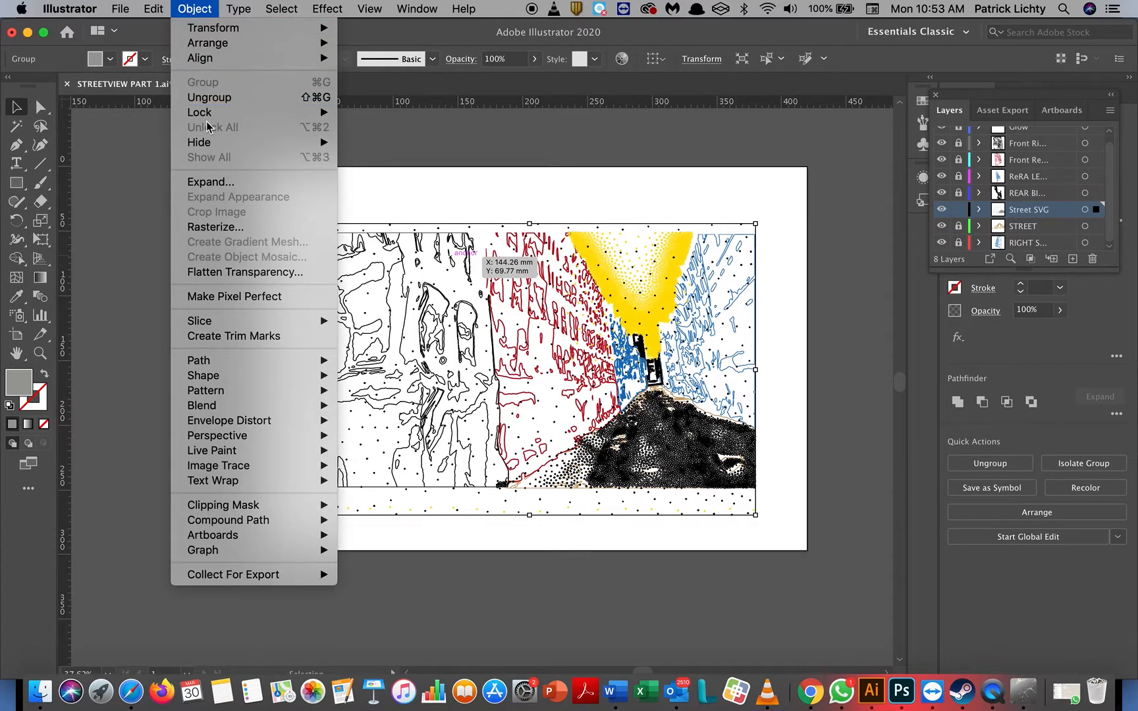
click(208, 97)
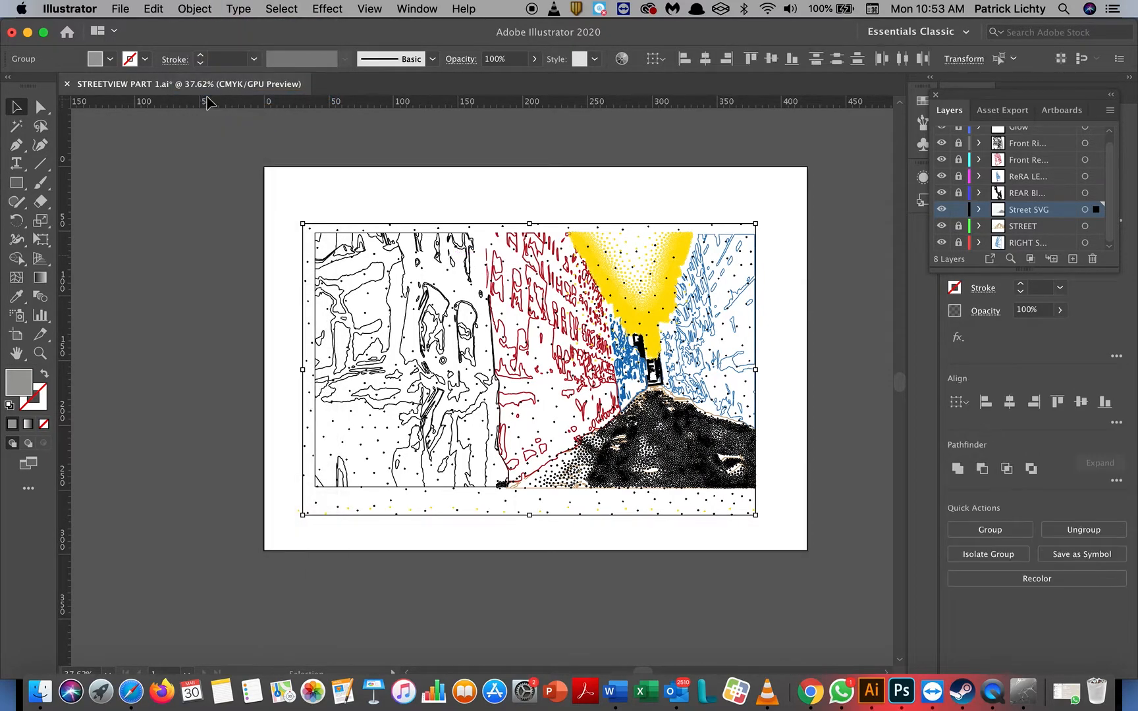
click(194, 8)
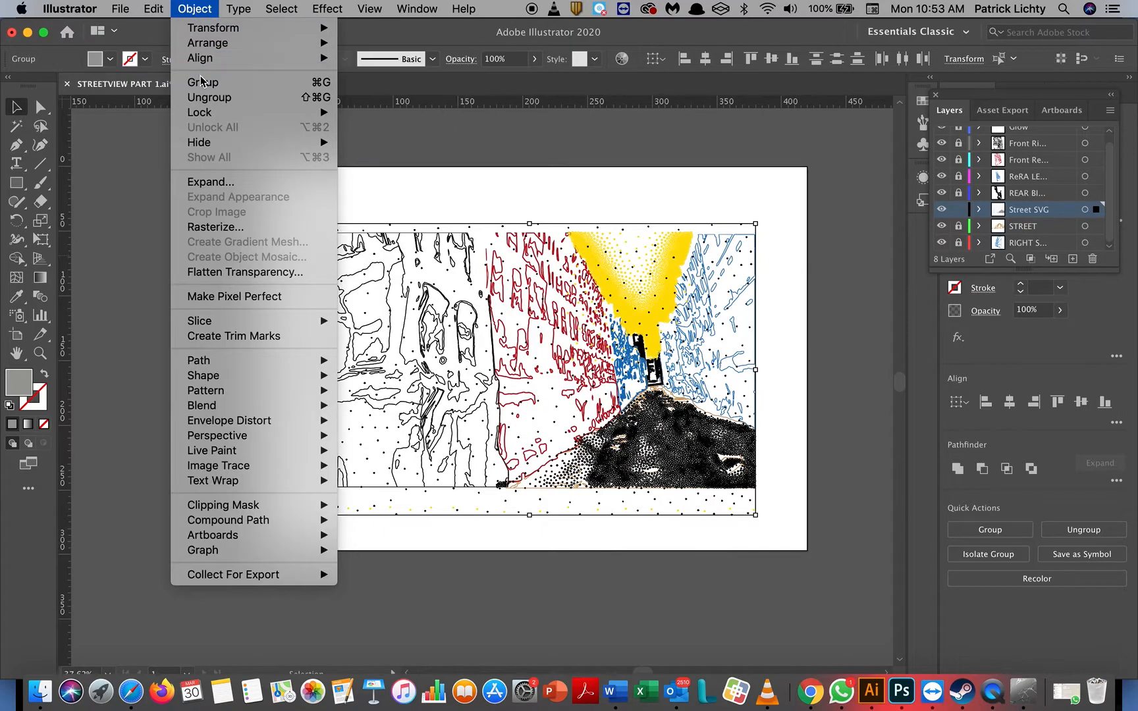
click(206, 98)
click(194, 9)
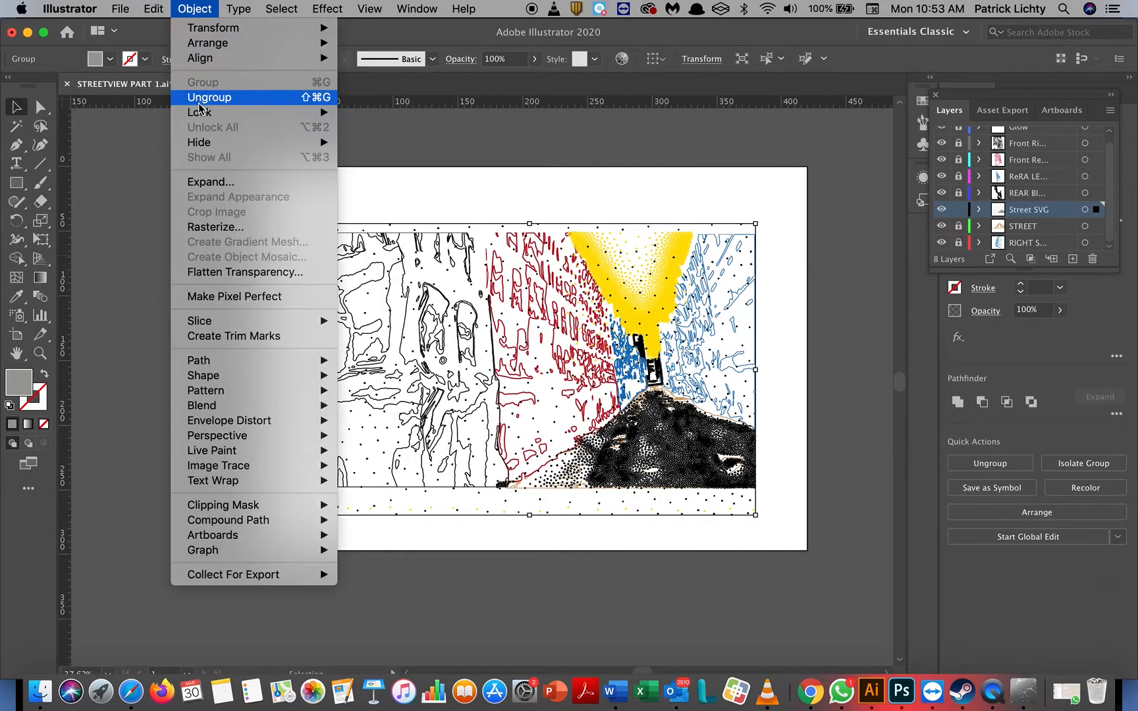
click(204, 181)
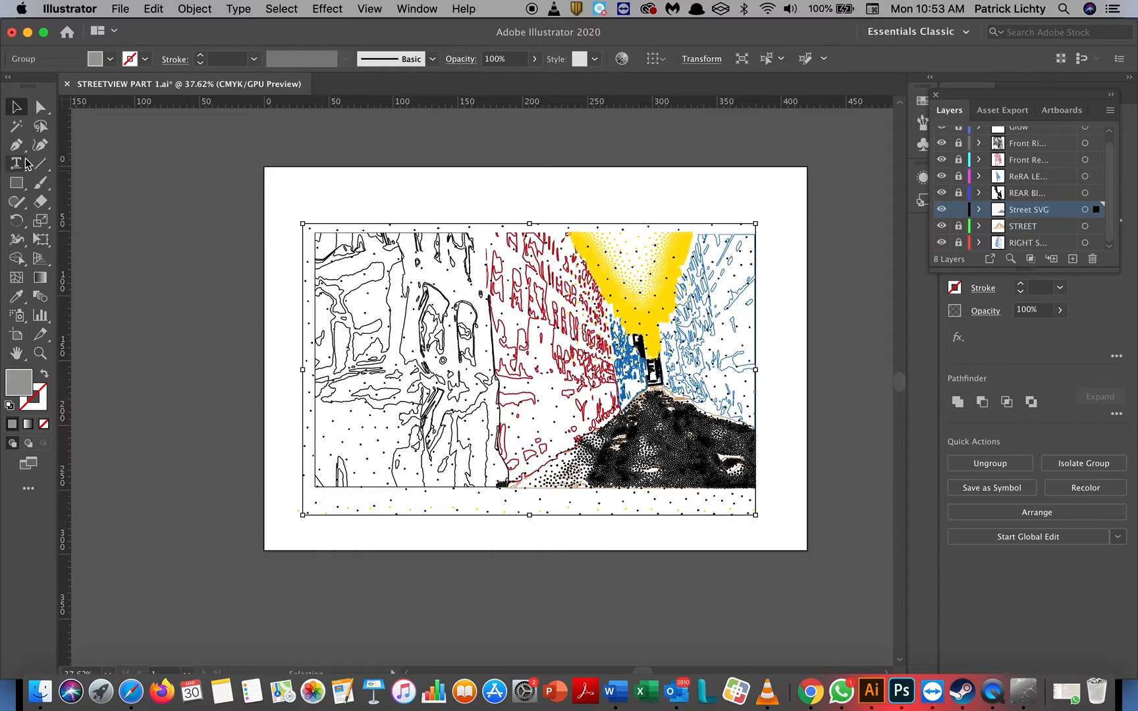
Directly select the stray street dots scattered over the buildings and sky above the street and delete them.
click(40, 108)
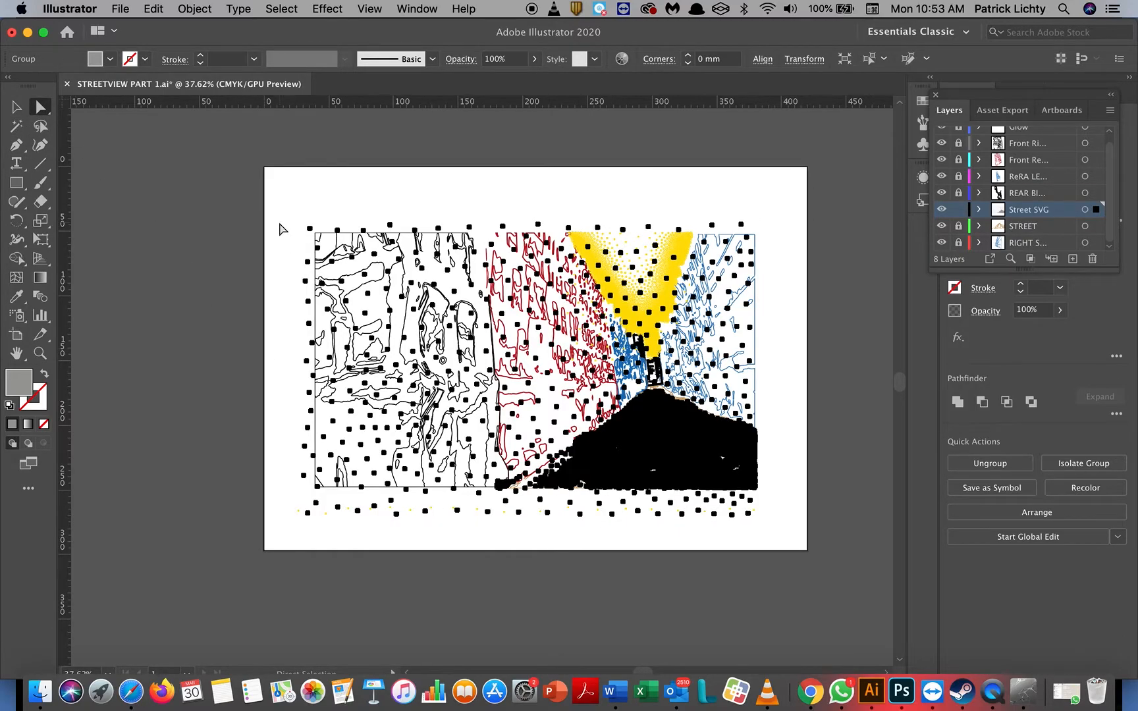
click(293, 205)
drag(290, 201, 784, 384)
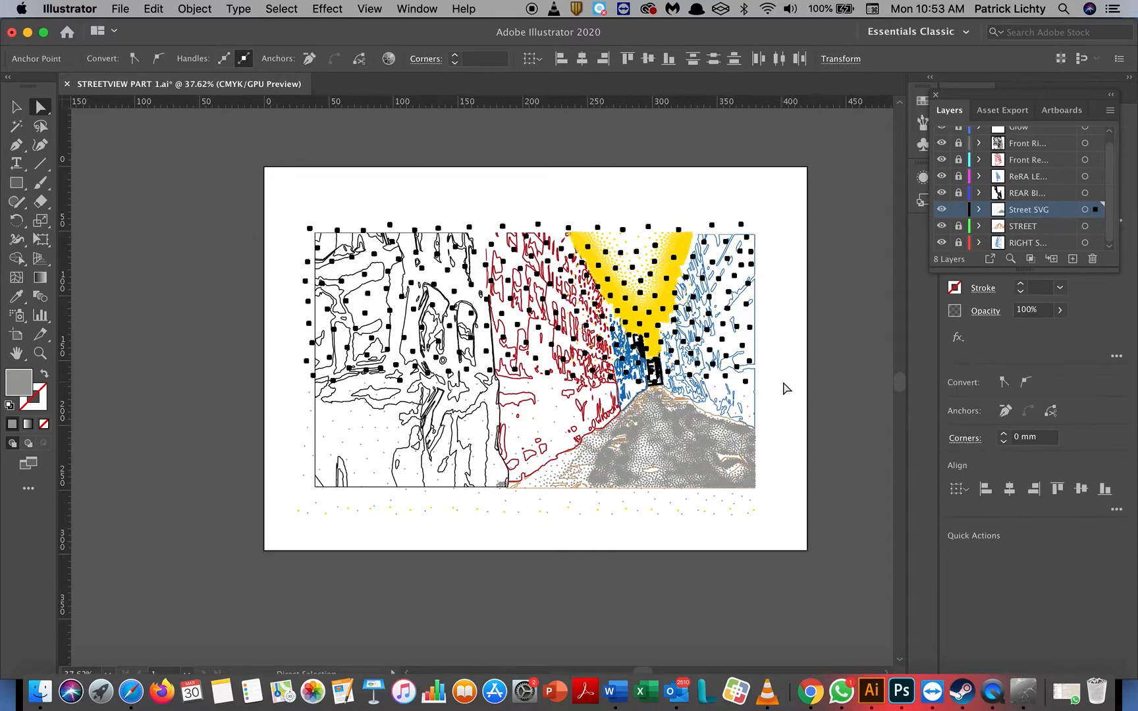
key(Delete)
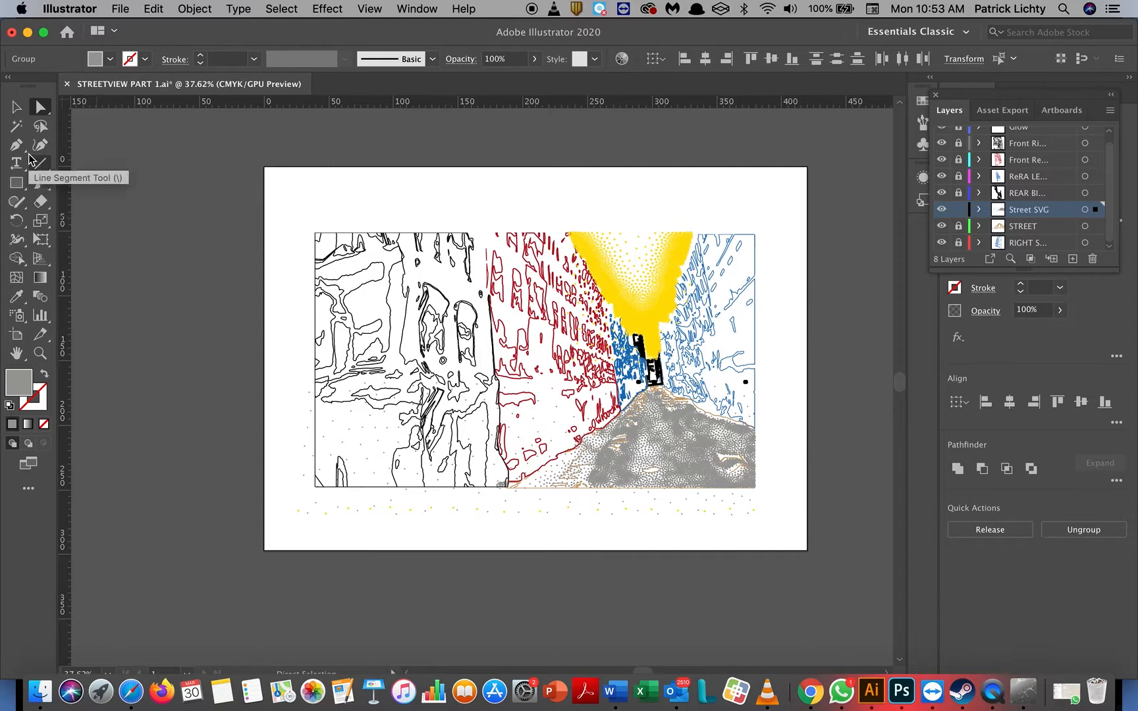
Lasso and delete the remaining stray gray dots beside the street's slanted edges and below the drawing.
click(17, 126)
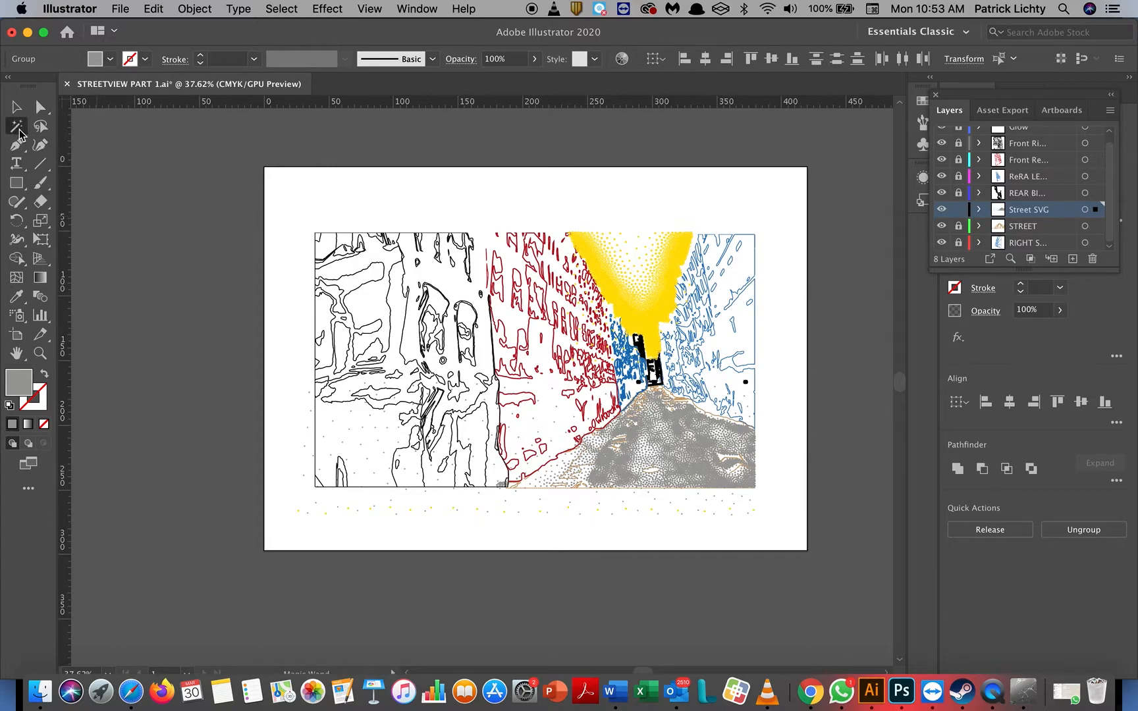
click(38, 131)
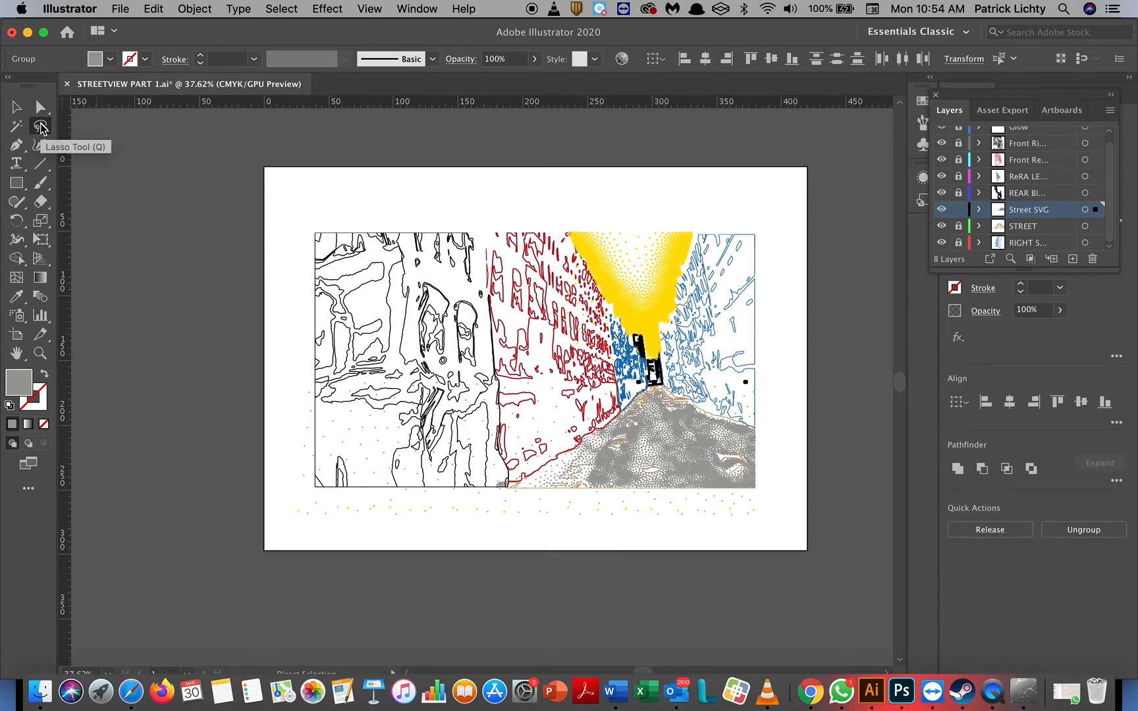
click(40, 127)
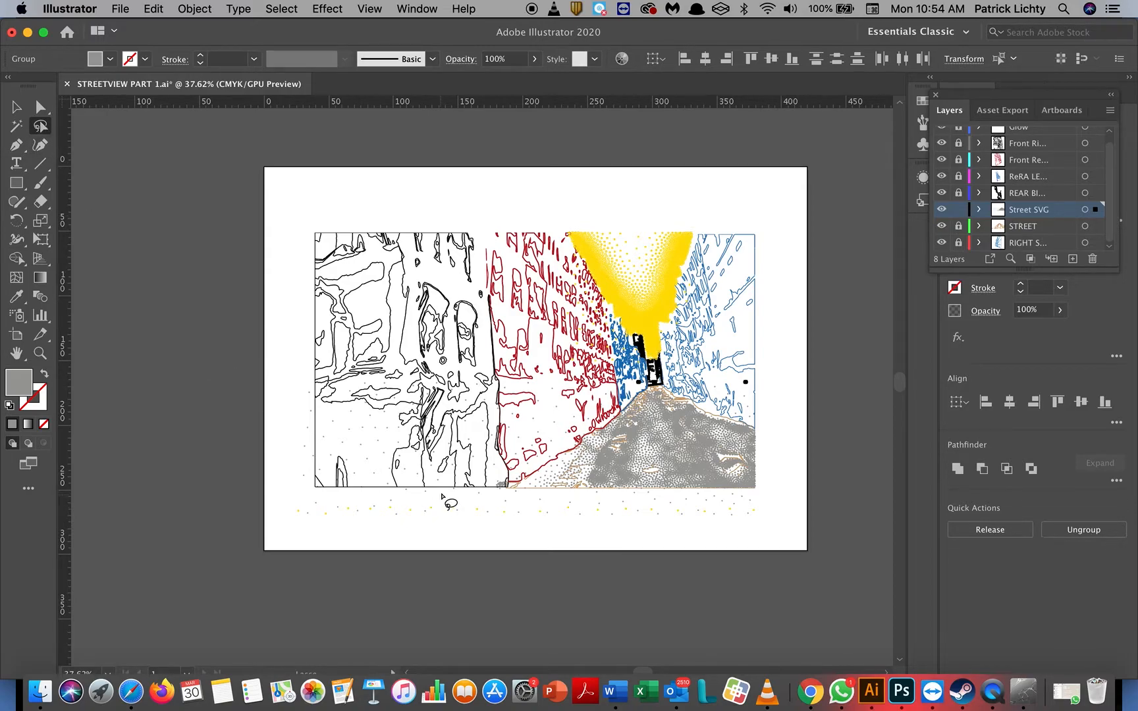
mouse_move(475, 496)
mouse_down()
mouse_move(555, 435)
mouse_move(584, 443)
mouse_move(627, 399)
mouse_up()
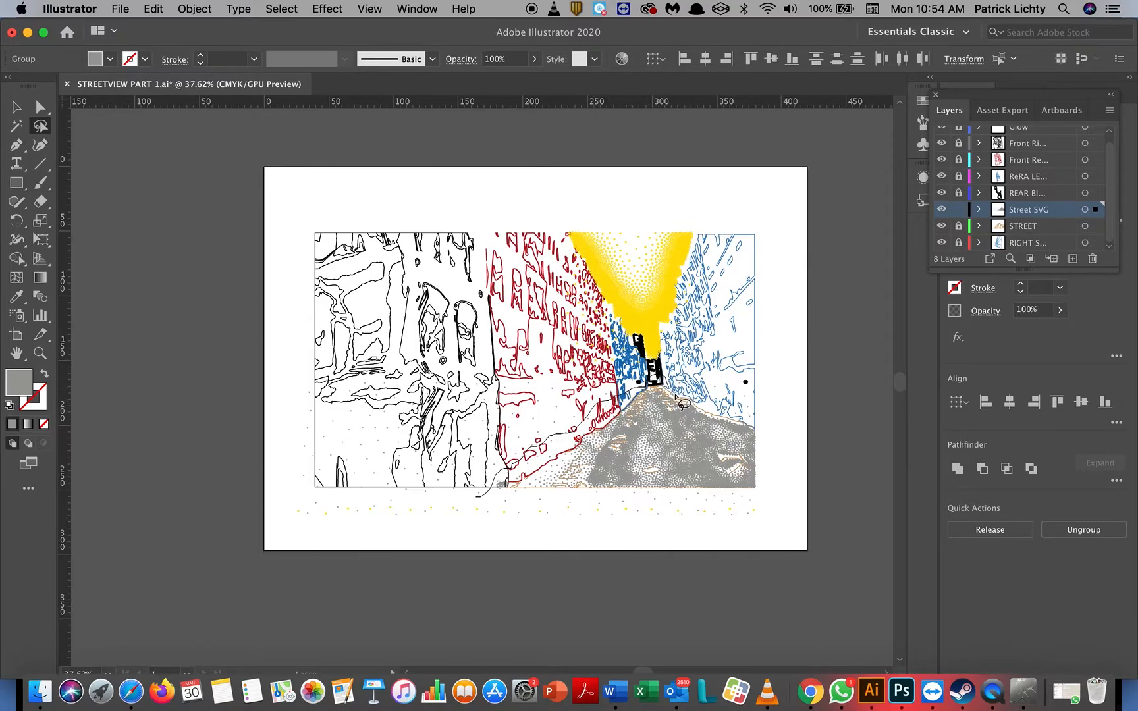
mouse_move(689, 397)
mouse_down()
mouse_move(757, 421)
mouse_move(768, 451)
mouse_move(789, 440)
mouse_move(805, 403)
mouse_move(748, 278)
mouse_move(684, 236)
mouse_move(592, 231)
mouse_move(469, 251)
mouse_move(380, 291)
mouse_move(325, 355)
mouse_move(303, 353)
mouse_move(289, 433)
mouse_move(308, 552)
mouse_move(469, 509)
mouse_up()
key(Delete)
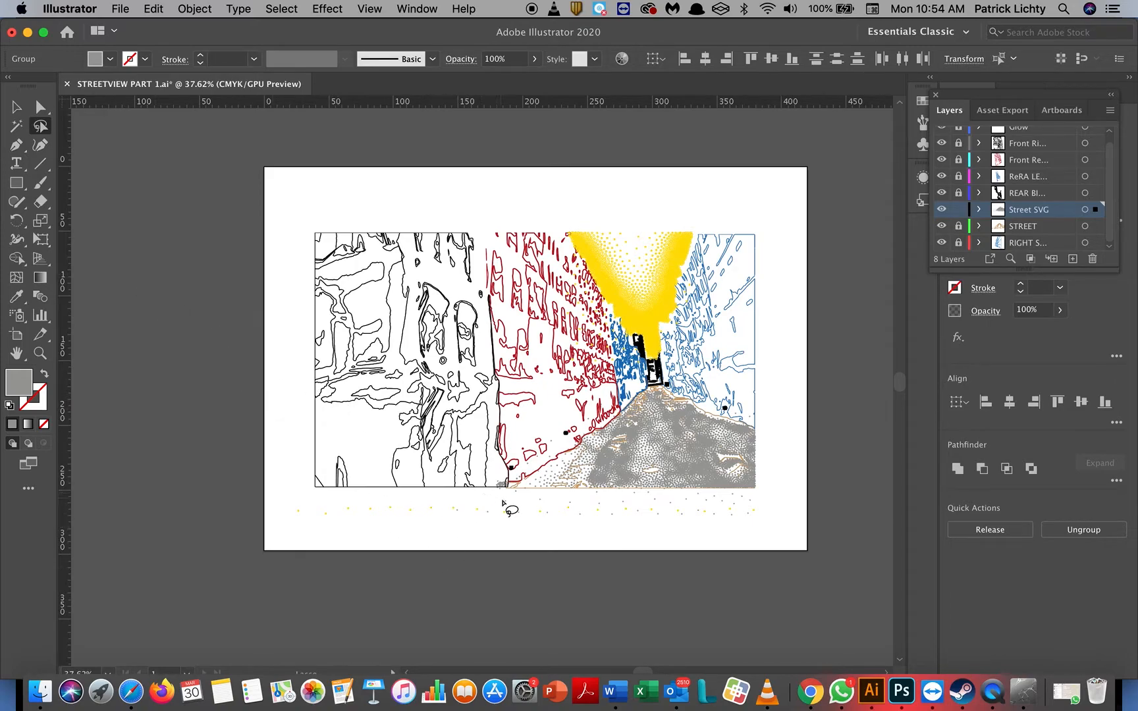
mouse_move(506, 491)
mouse_down()
mouse_move(755, 493)
mouse_move(775, 512)
mouse_move(743, 545)
mouse_move(699, 560)
mouse_move(564, 545)
mouse_move(488, 553)
mouse_move(444, 545)
mouse_move(423, 502)
mouse_up()
key(Delete)
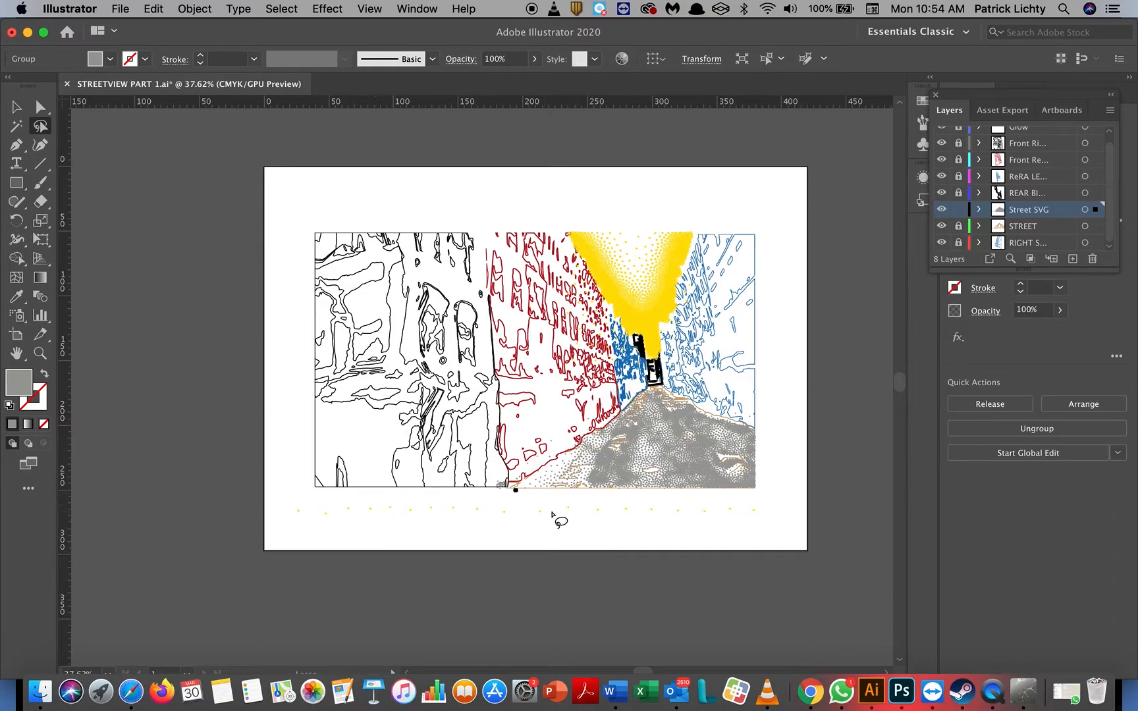
Lock the Street SVG layer and toggle its visibility to compare the stipple with the brown outlines, leaving it shown.
click(957, 209)
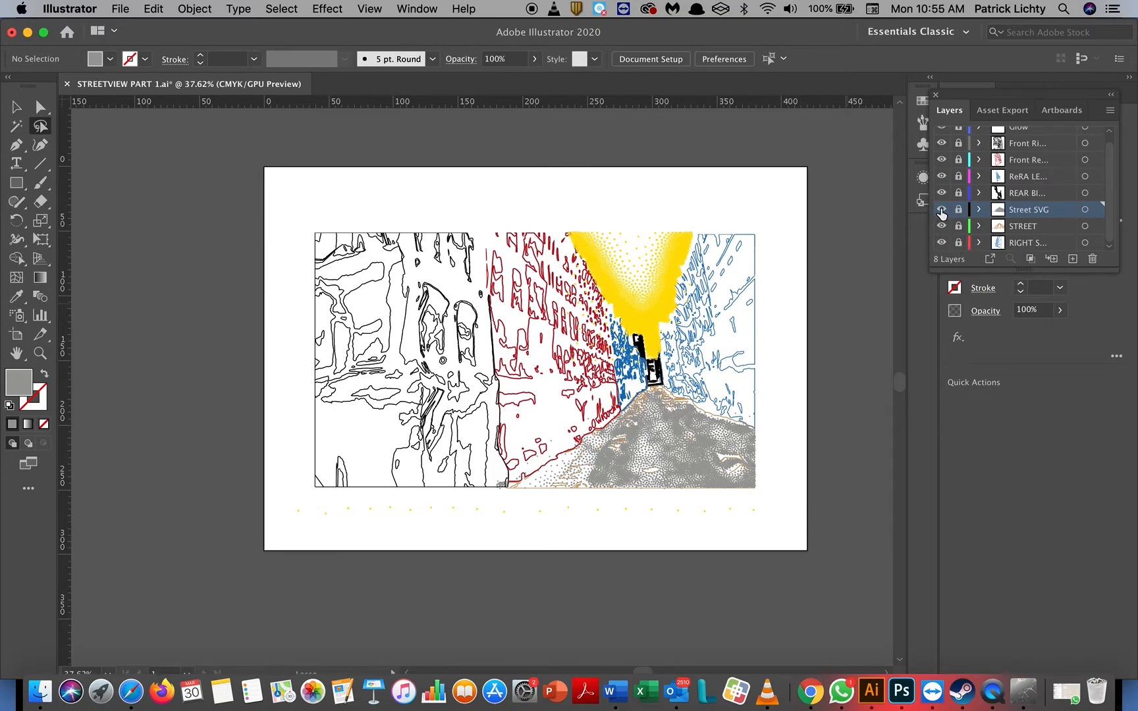
click(941, 210)
click(942, 210)
click(942, 210)
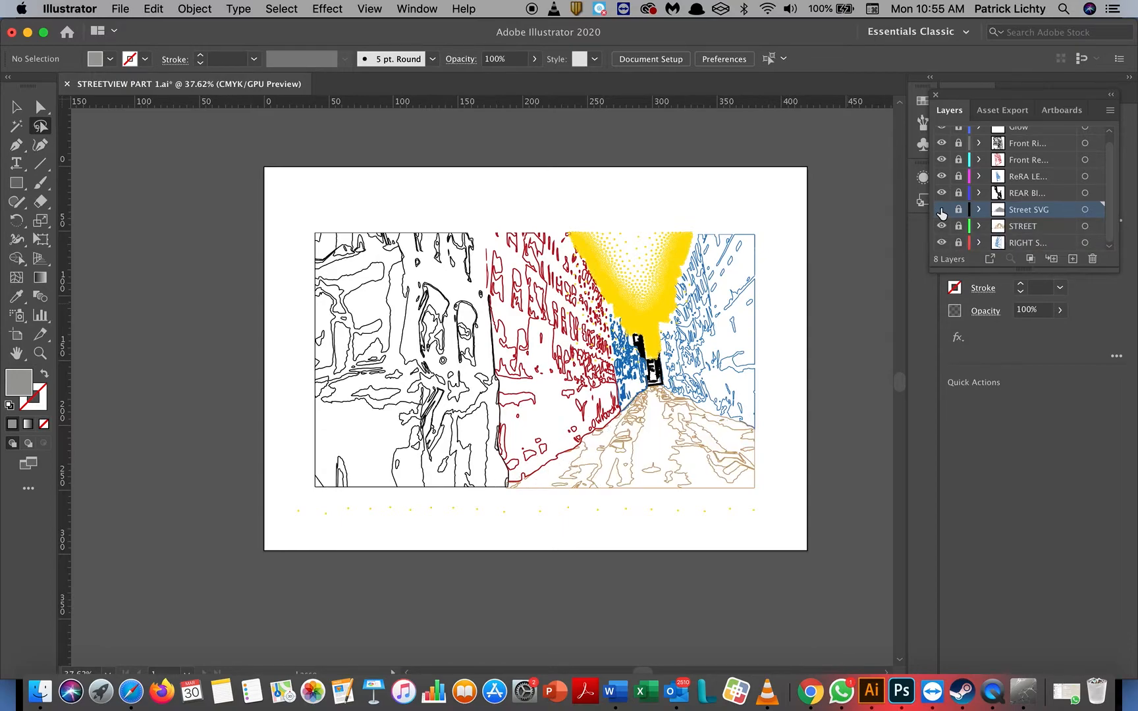
click(942, 210)
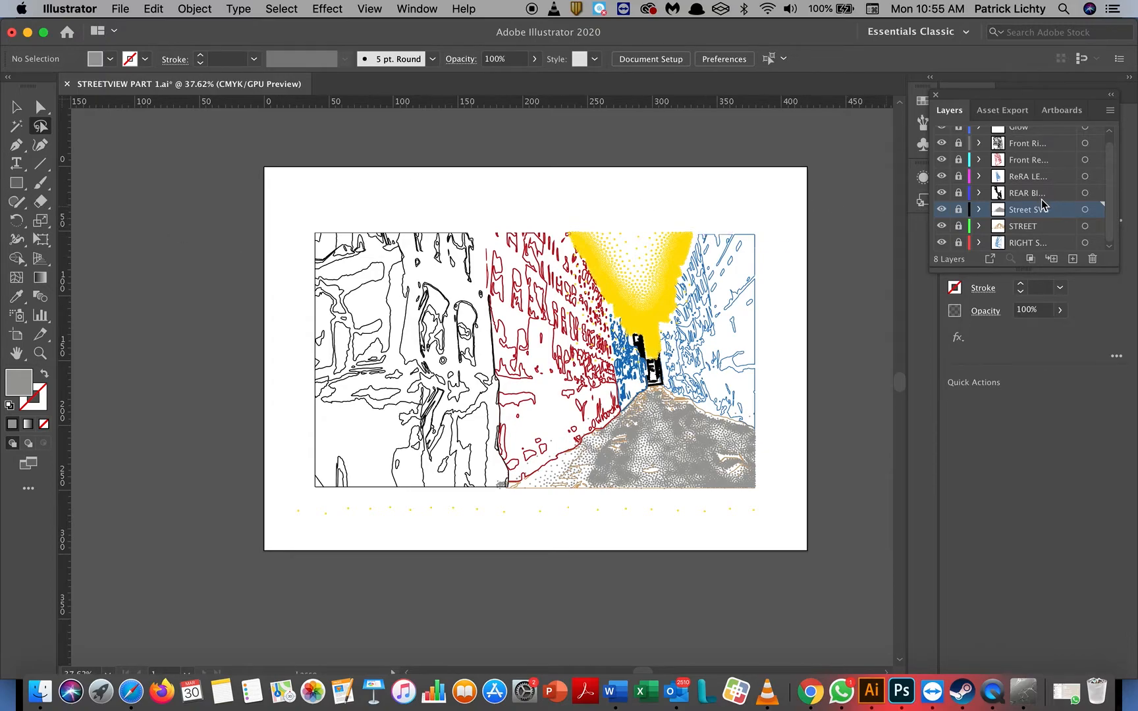
Add a layer directly below Glow and name it Front Right Stip.
scroll(1042, 193, up, 1)
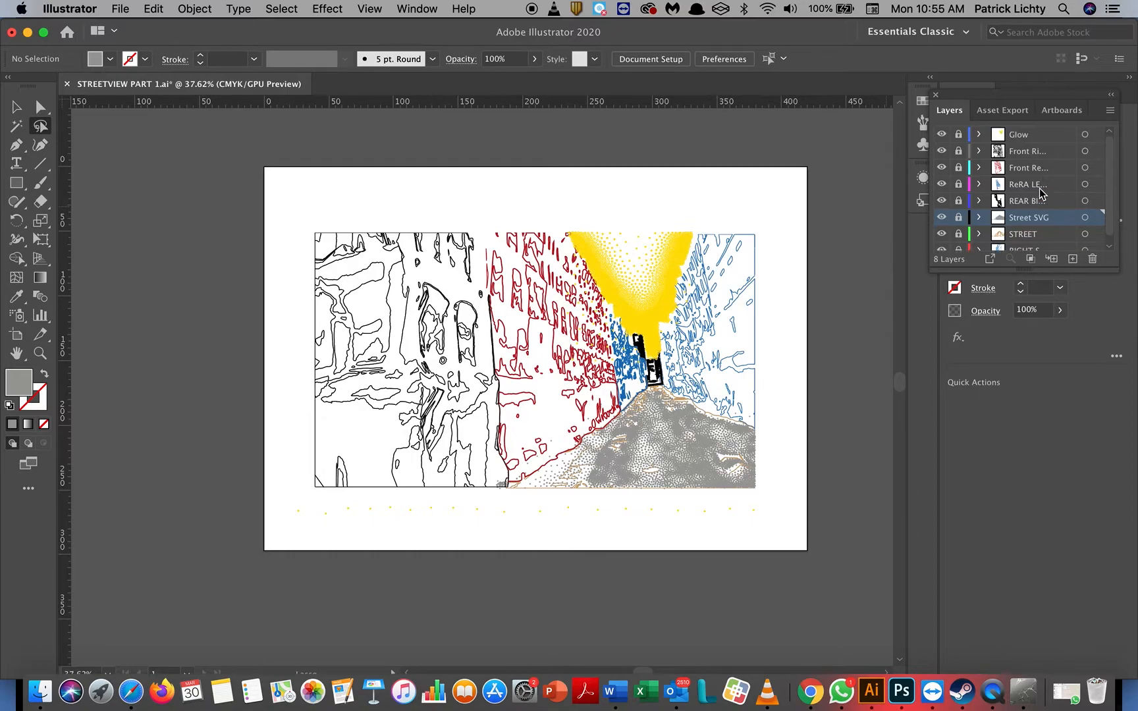
click(1043, 156)
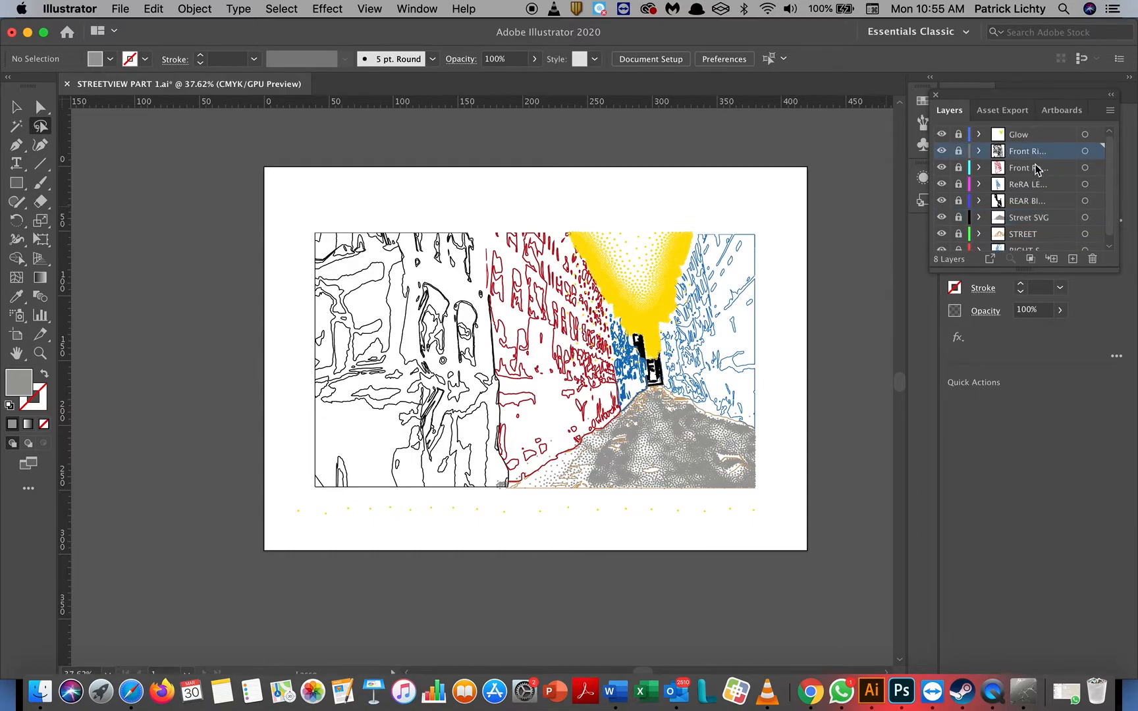
click(1072, 259)
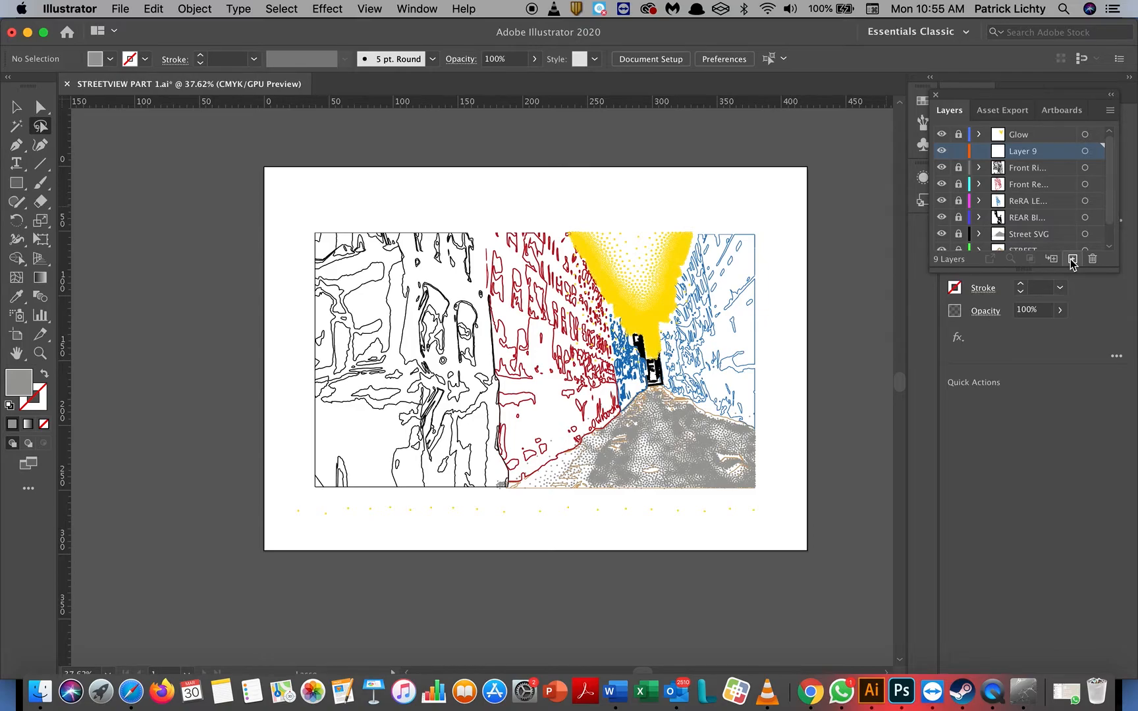
key(shift+f)
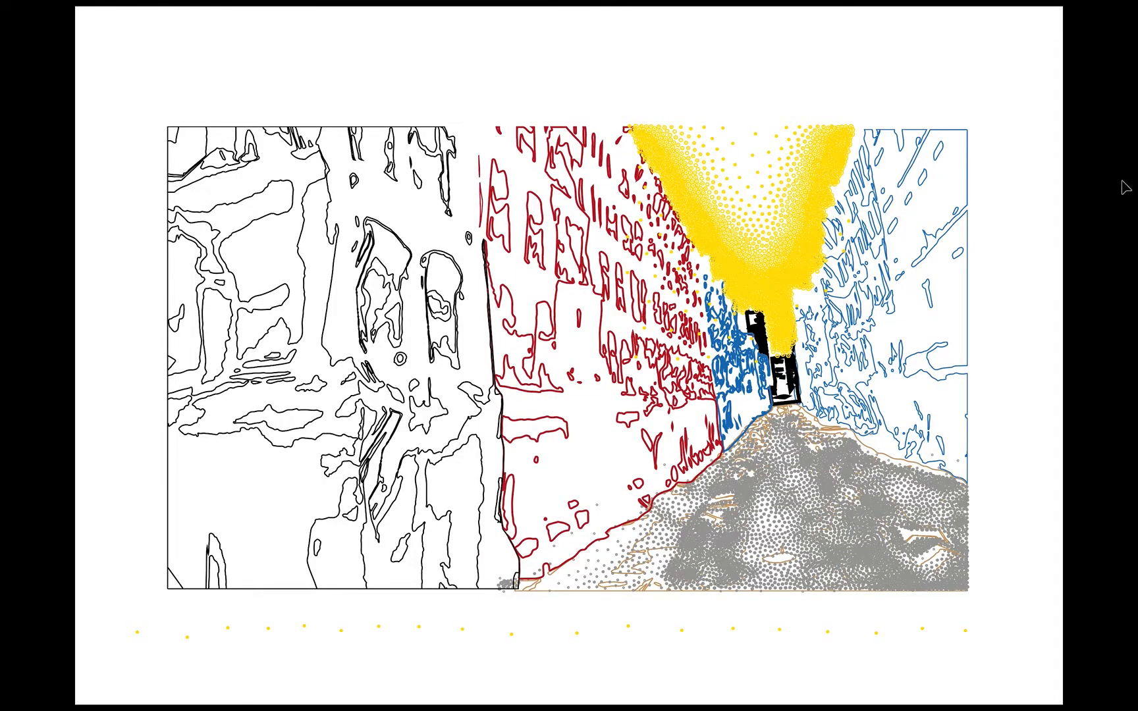
key(Escape)
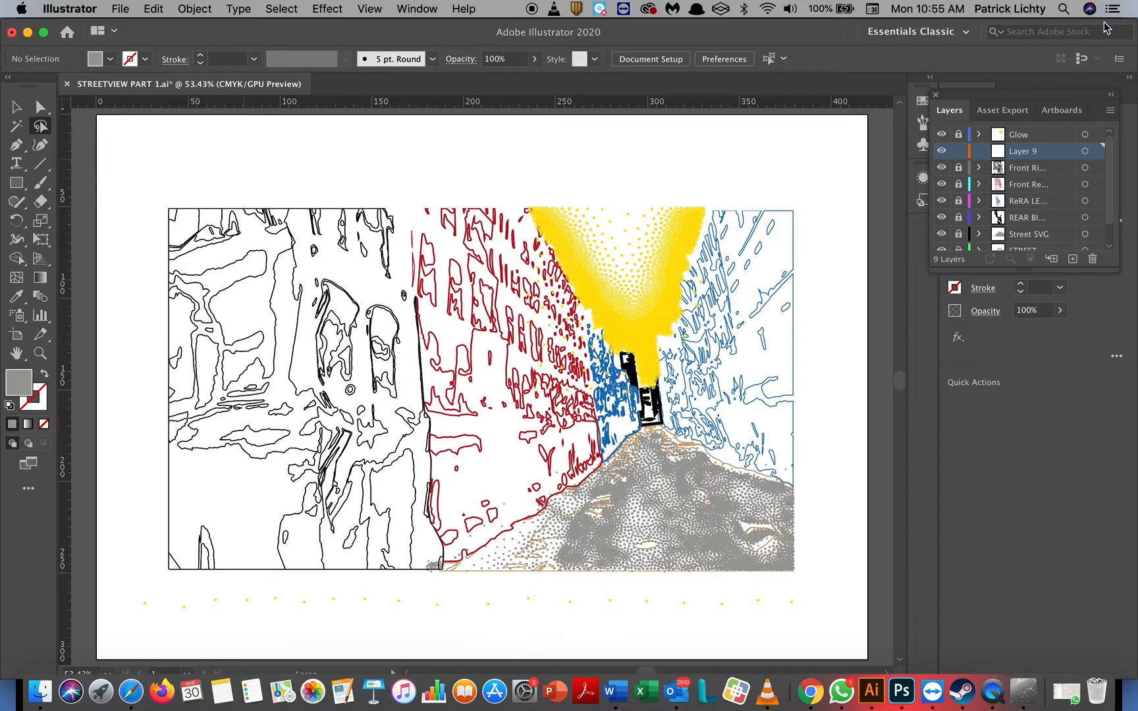
double_click(1032, 153)
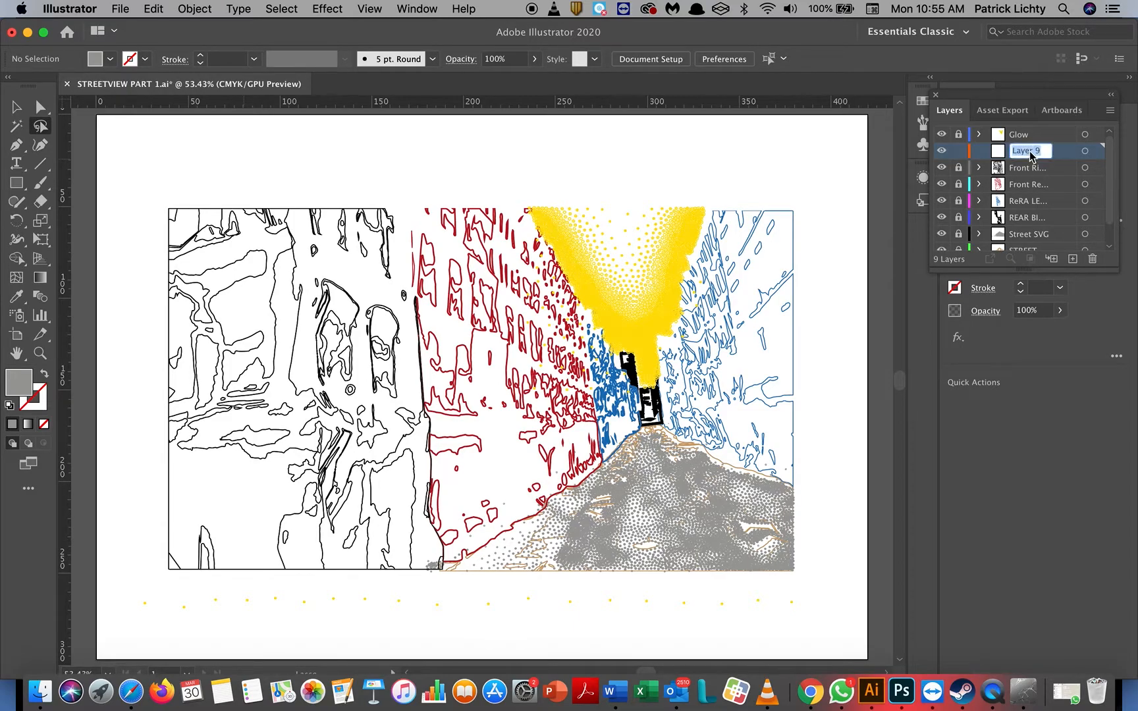
text(Front Right Stip)
Place Right side Bldgs svg.svg on the new layer, scaled from the line drawing's upper-left corner to its right edge.
click(122, 9)
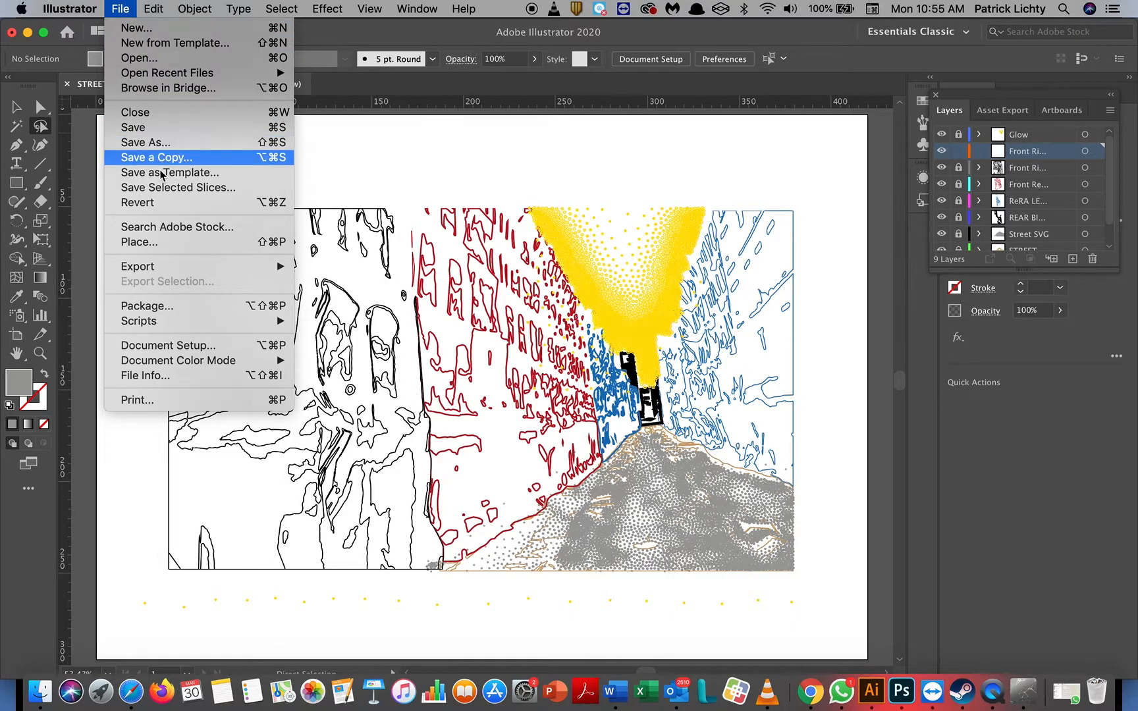
click(159, 244)
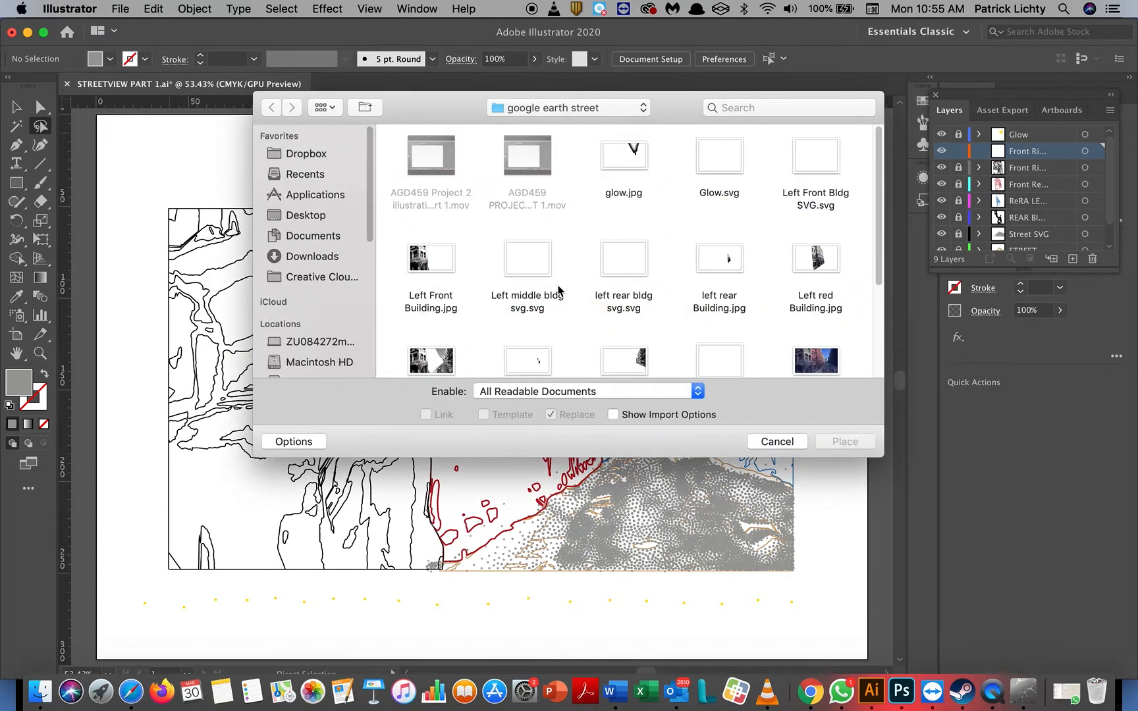
scroll(558, 290, down, 5)
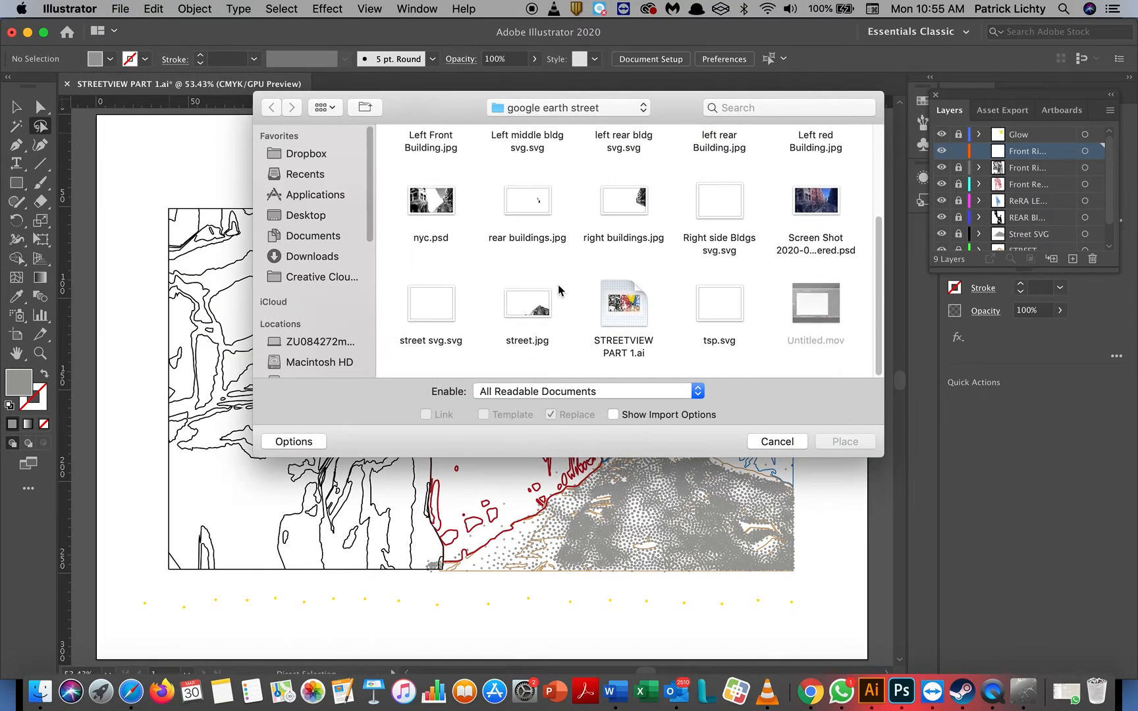
click(726, 206)
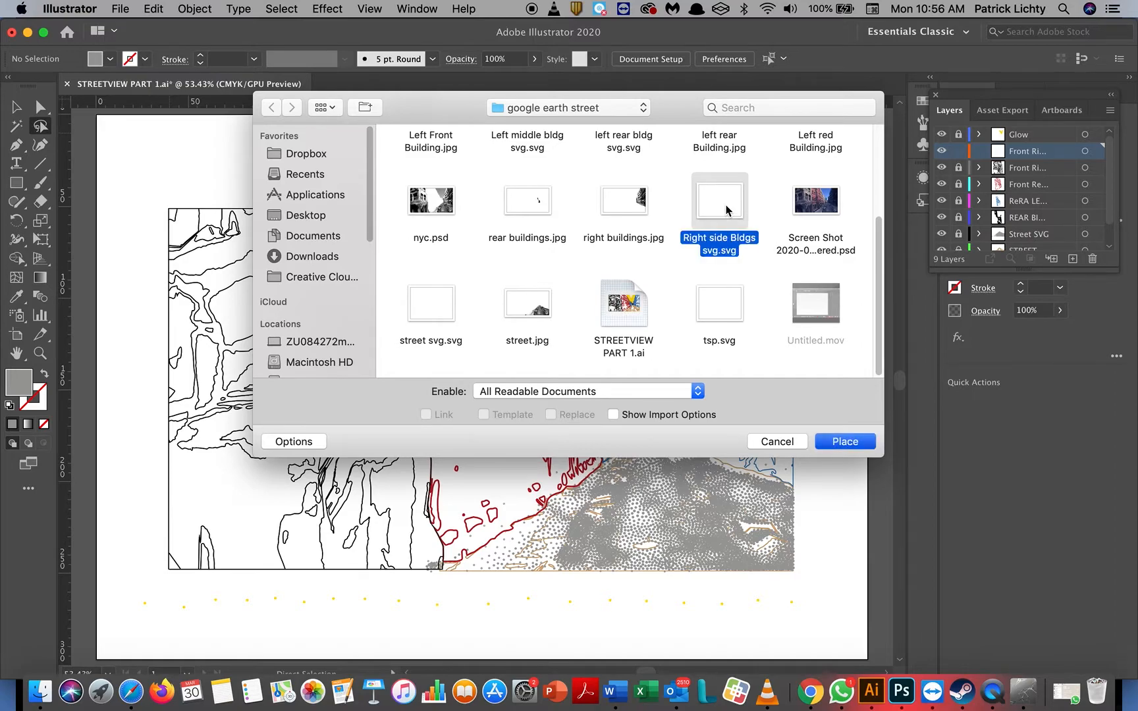
click(867, 442)
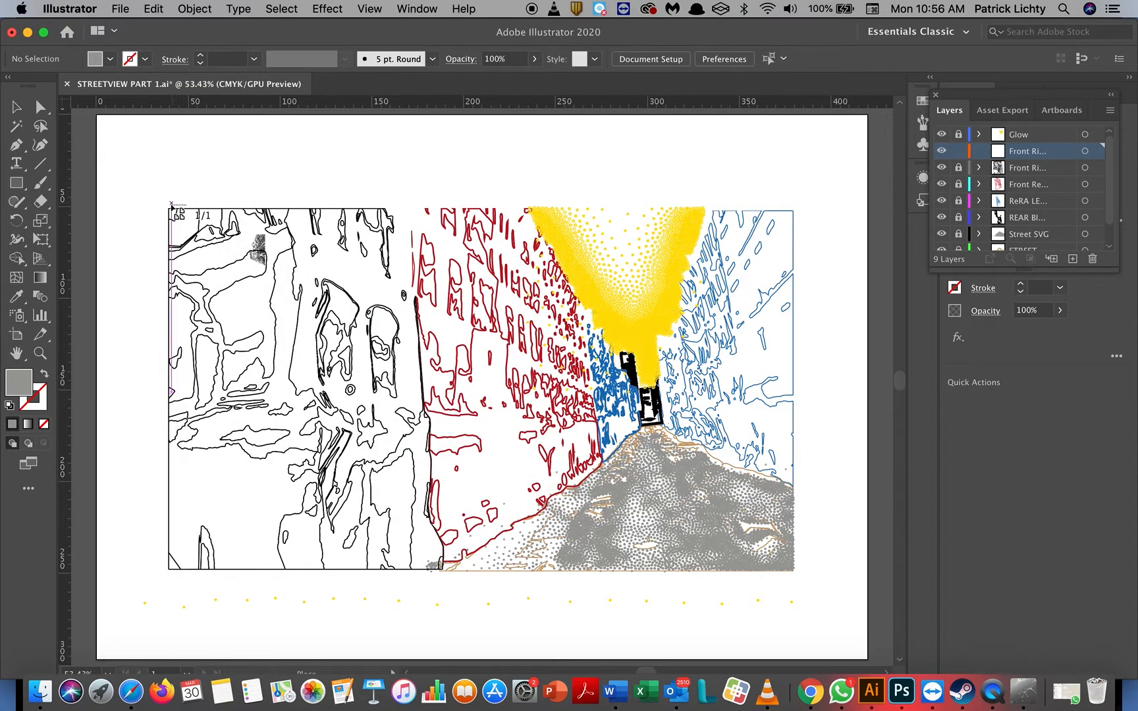
mouse_move(168, 208)
mouse_down()
mouse_move(388, 364)
mouse_move(735, 501)
mouse_move(799, 561)
mouse_move(815, 606)
mouse_move(859, 650)
mouse_move(889, 656)
mouse_move(797, 596)
mouse_up()
key(q)
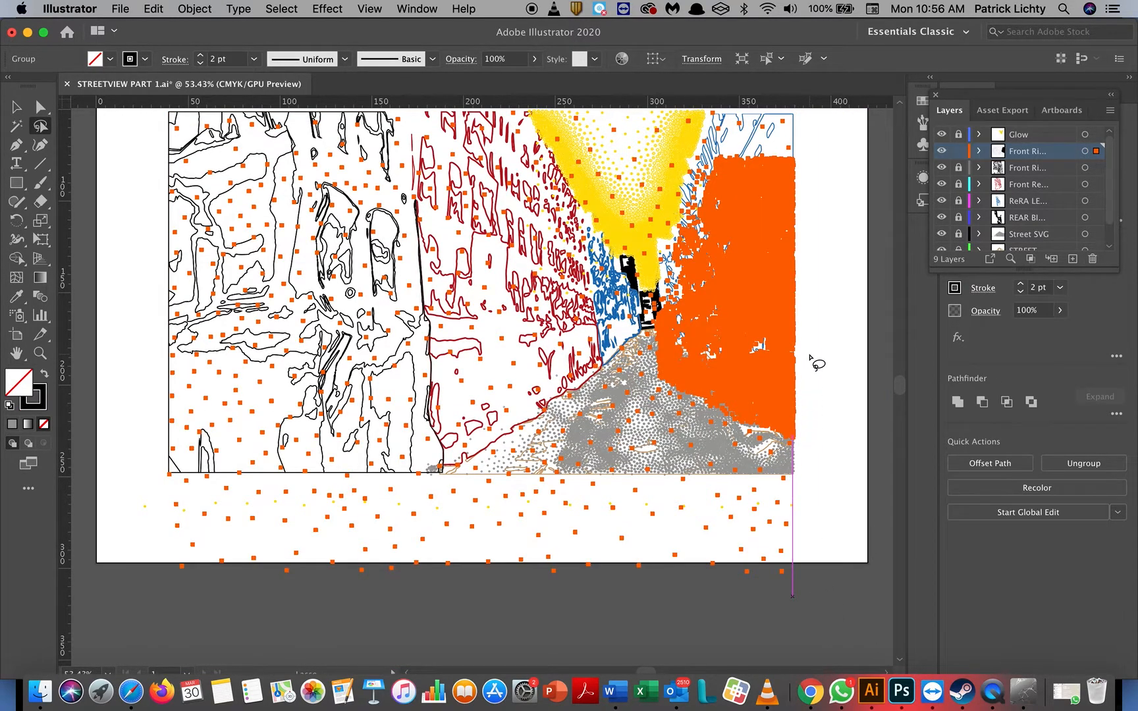
scroll(816, 364, up, 2)
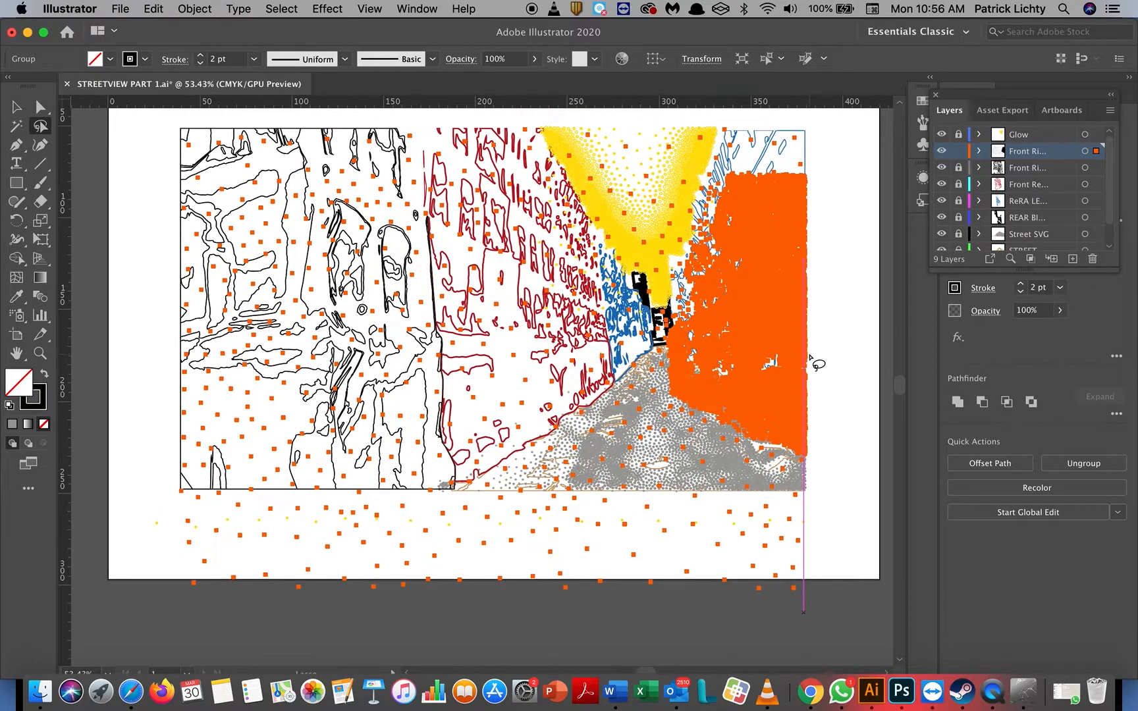
Select the whole placed building stipple and move it up to line up with the blue outlines of the right-hand buildings.
click(776, 294)
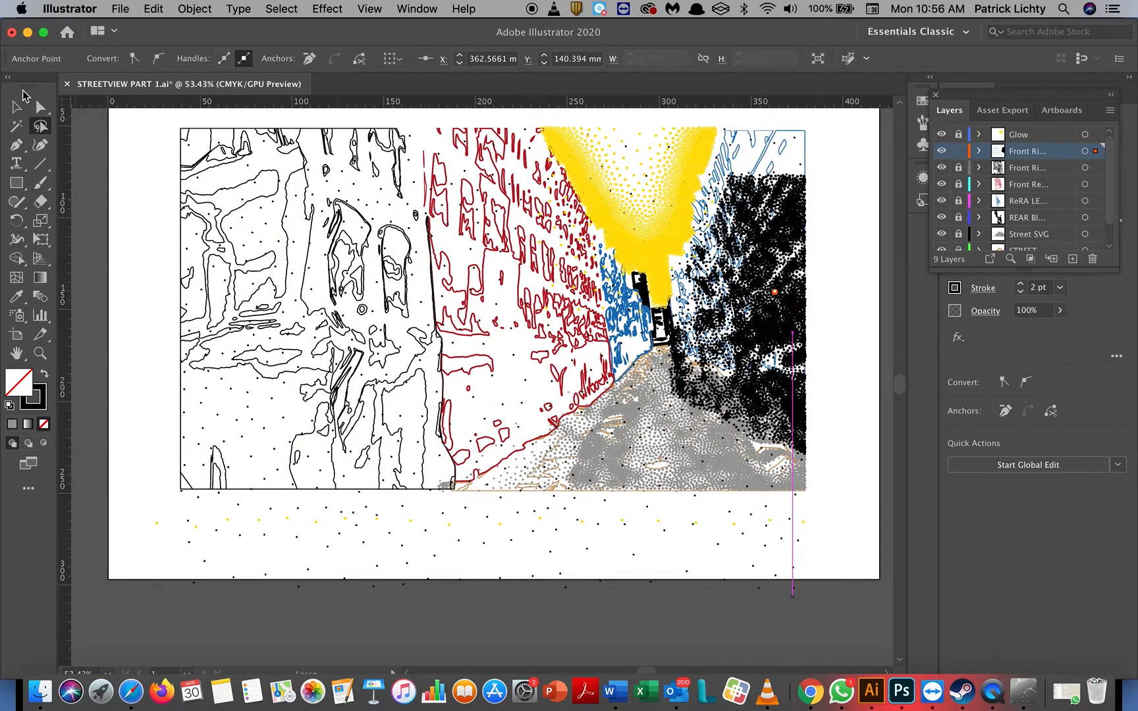
click(20, 110)
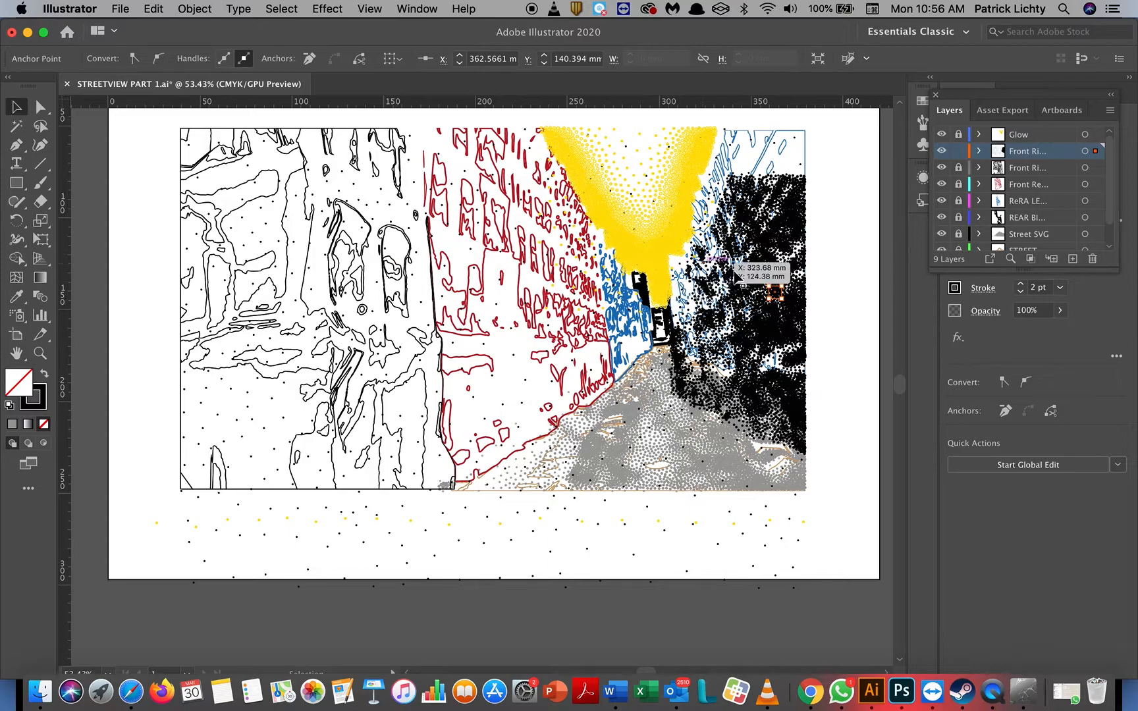
click(830, 269)
click(779, 229)
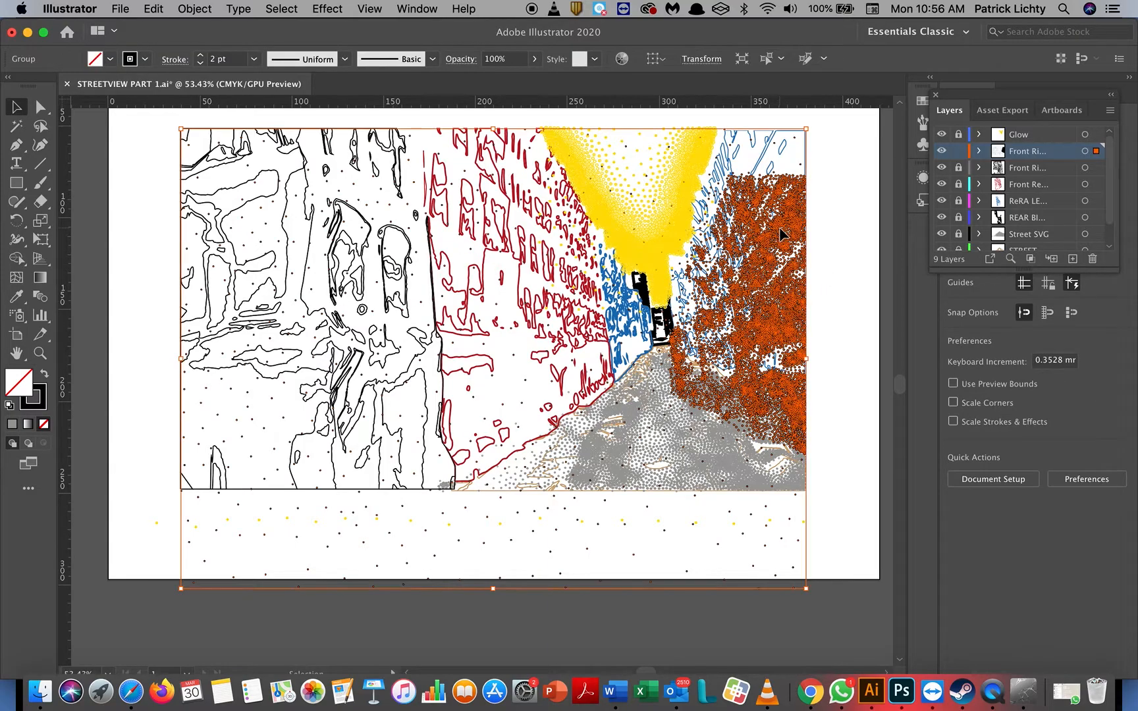
drag(779, 227, 779, 184)
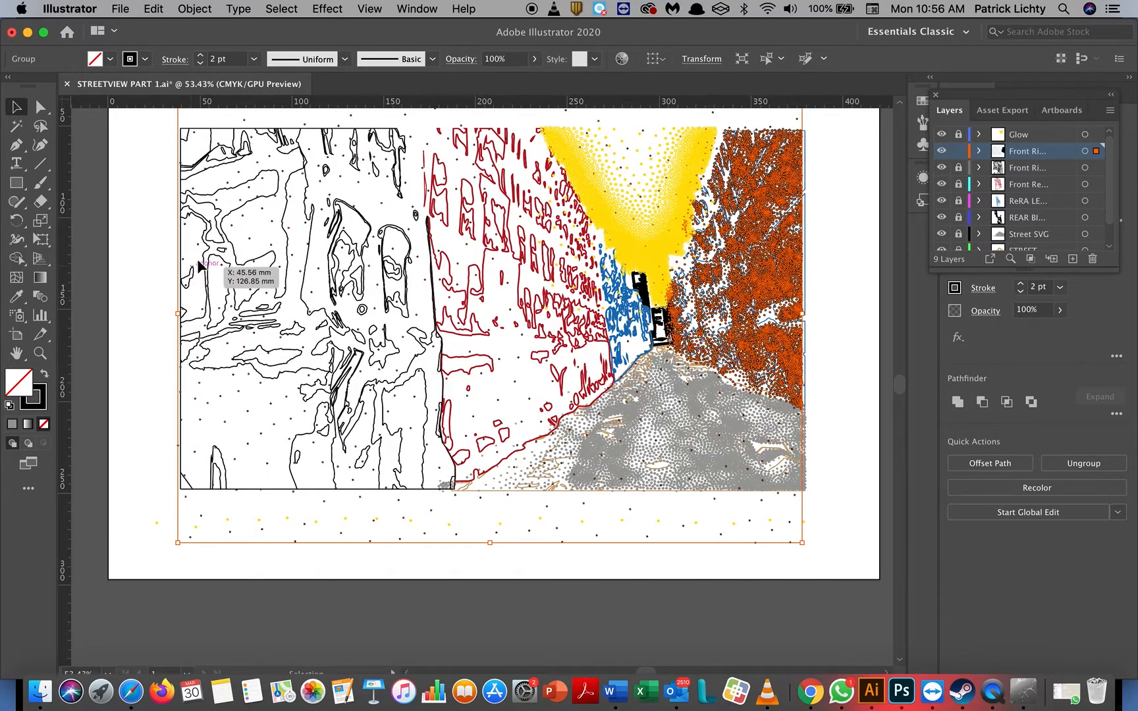
Ungroup the building stipple and expand its strokes into filled shapes.
click(163, 10)
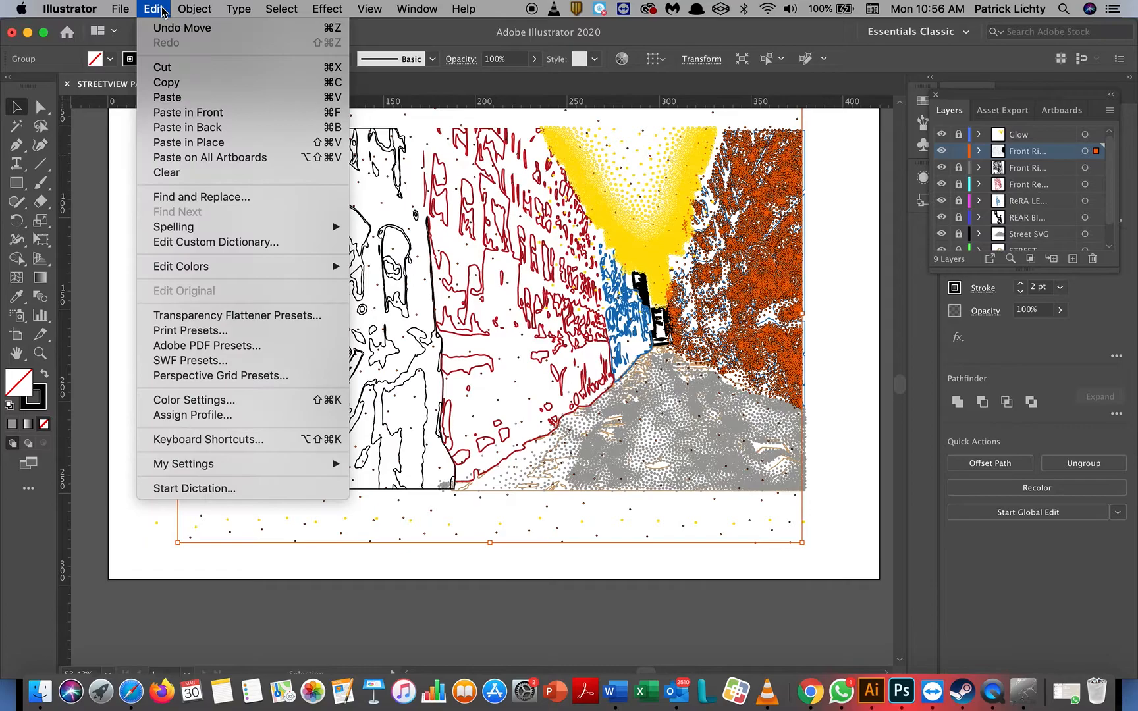
mouse_move(191, 13)
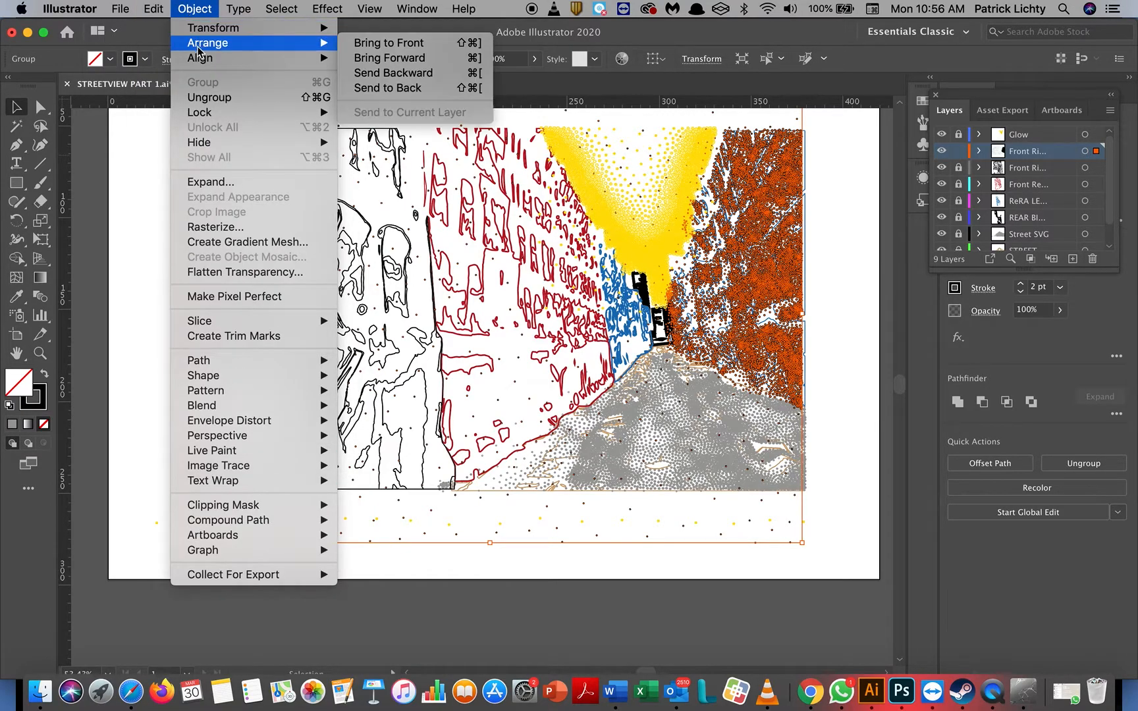
click(206, 97)
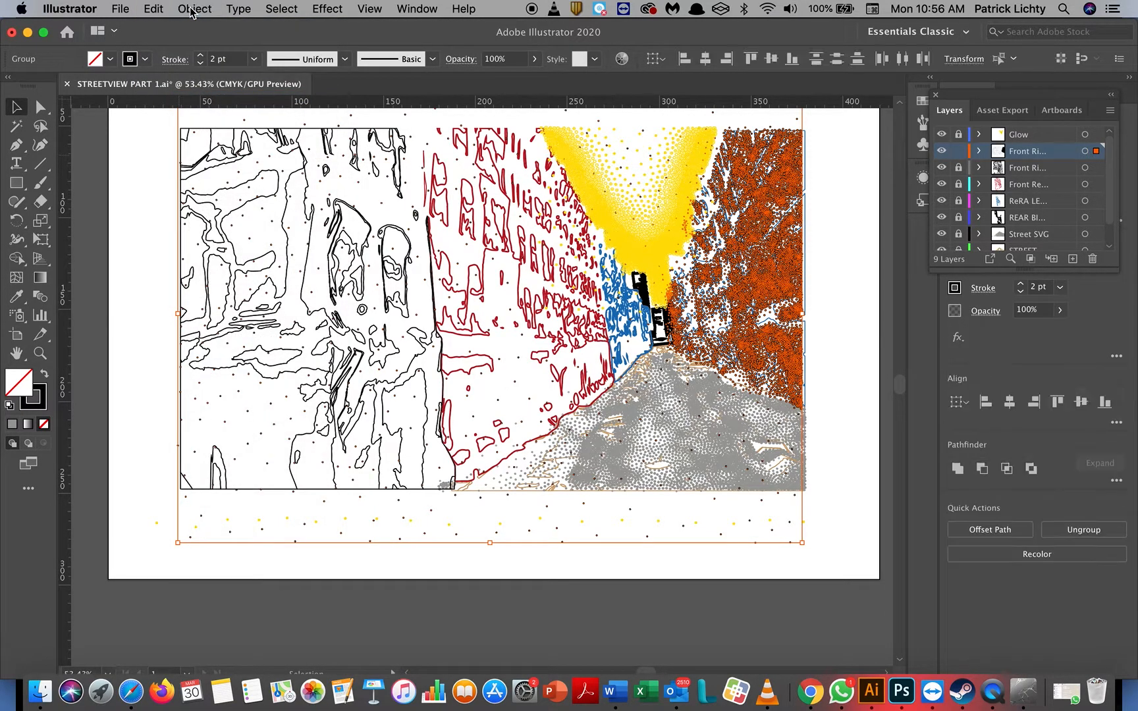
click(191, 9)
click(206, 182)
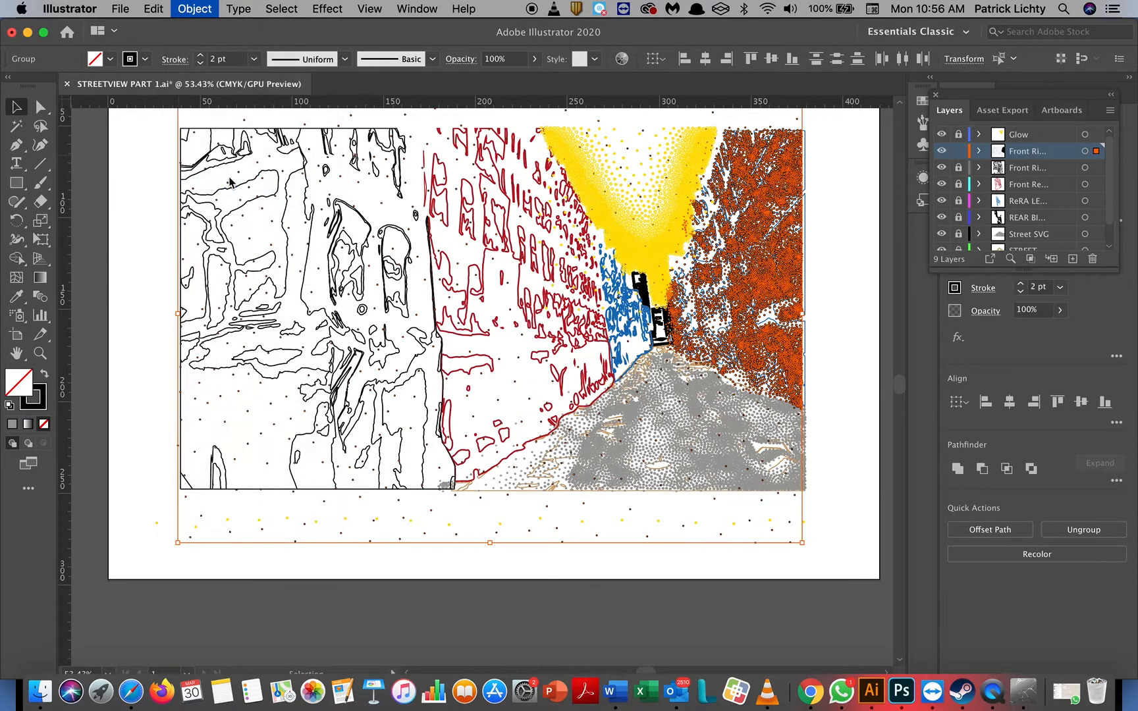
click(608, 448)
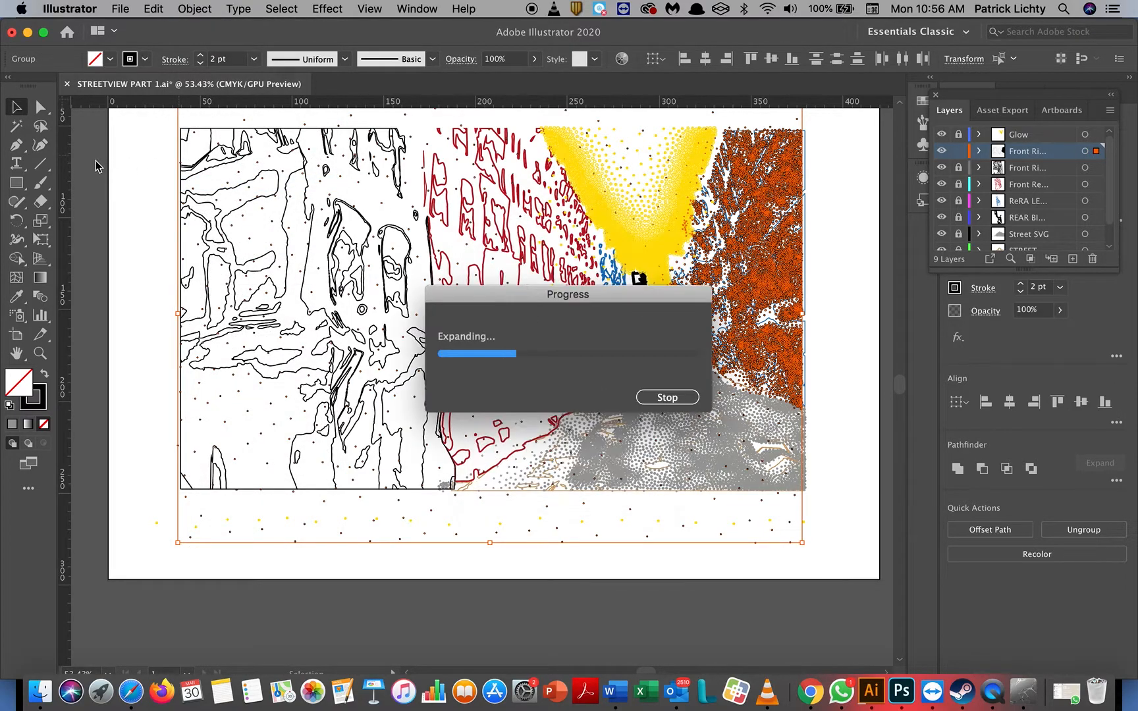
key(shift+x)
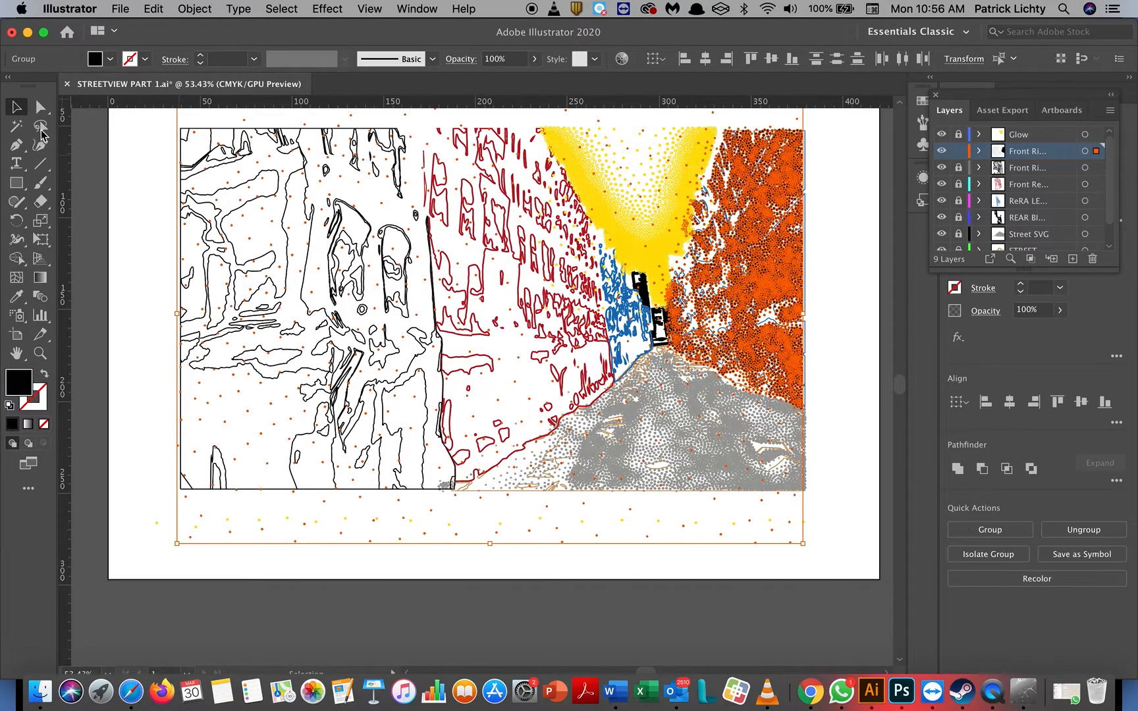
Lasso the stray stipple dots scattered outside the right-hand buildings, around and across the rest of the drawing, and delete them.
click(40, 126)
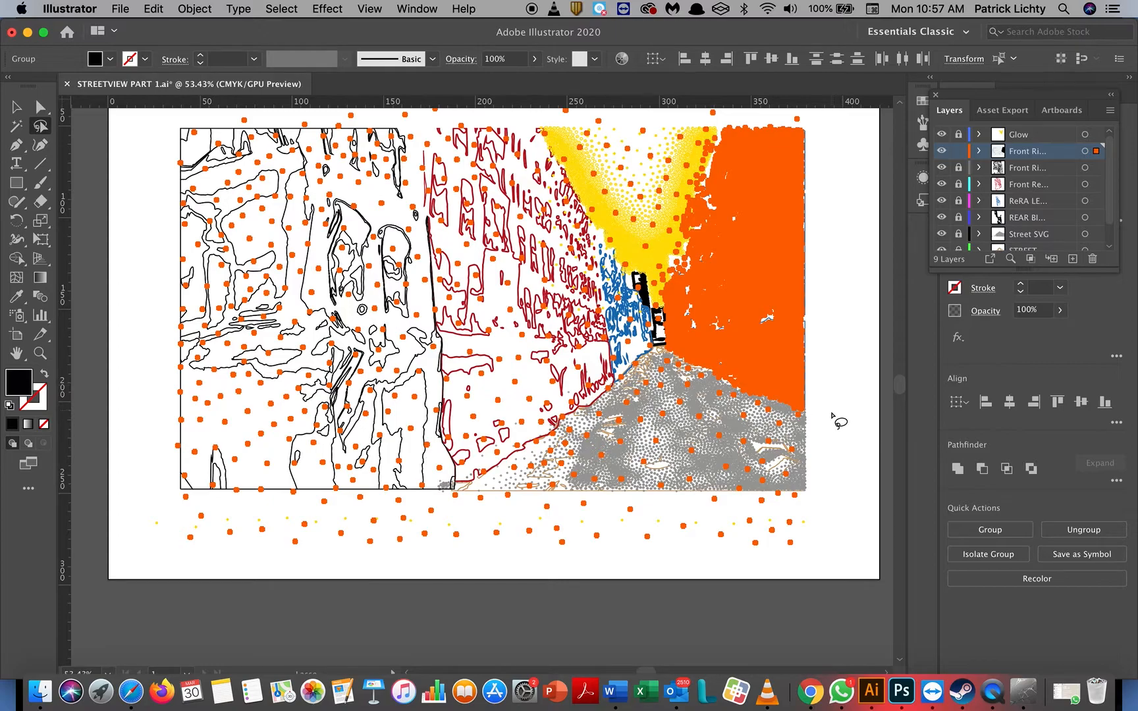
mouse_move(817, 426)
mouse_down()
mouse_move(663, 355)
mouse_move(654, 287)
mouse_move(680, 251)
mouse_move(676, 224)
mouse_move(714, 122)
mouse_move(790, 122)
mouse_move(810, 113)
mouse_move(805, 105)
mouse_move(742, 140)
mouse_move(569, 147)
mouse_move(184, 124)
mouse_move(144, 219)
mouse_move(156, 367)
mouse_move(142, 495)
mouse_move(156, 573)
mouse_move(166, 601)
mouse_move(189, 617)
mouse_move(313, 621)
mouse_up()
mouse_move(392, 634)
mouse_down()
mouse_move(702, 635)
mouse_move(791, 622)
mouse_move(820, 600)
mouse_move(821, 524)
mouse_up()
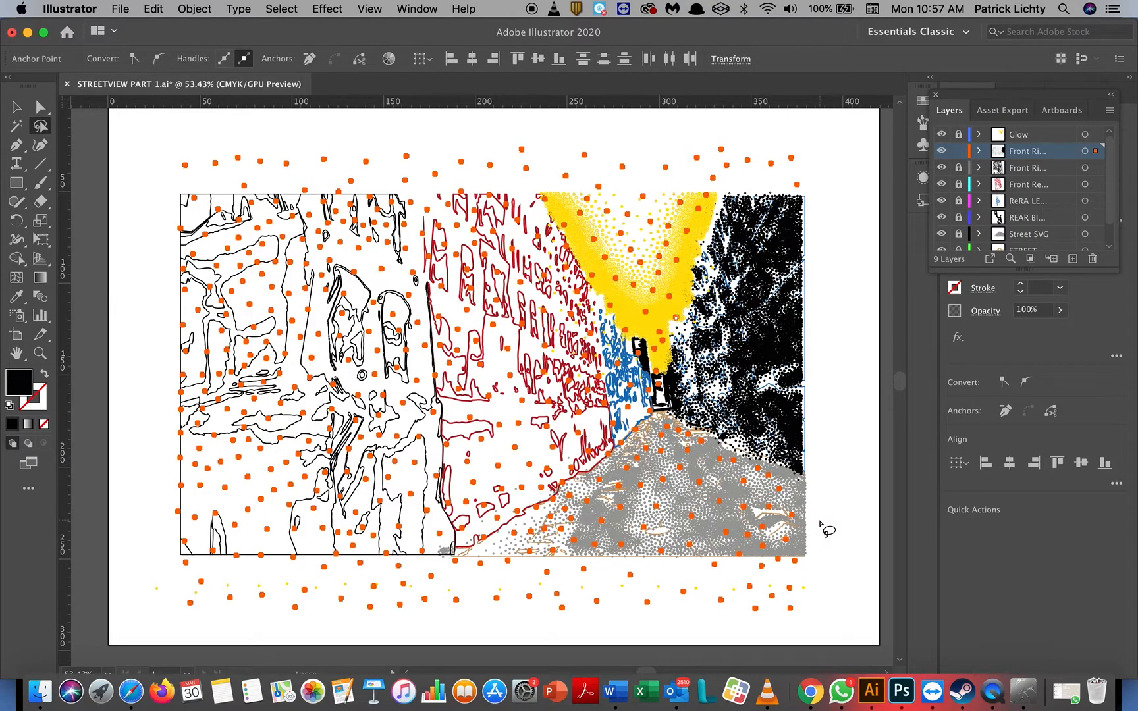
key(Delete)
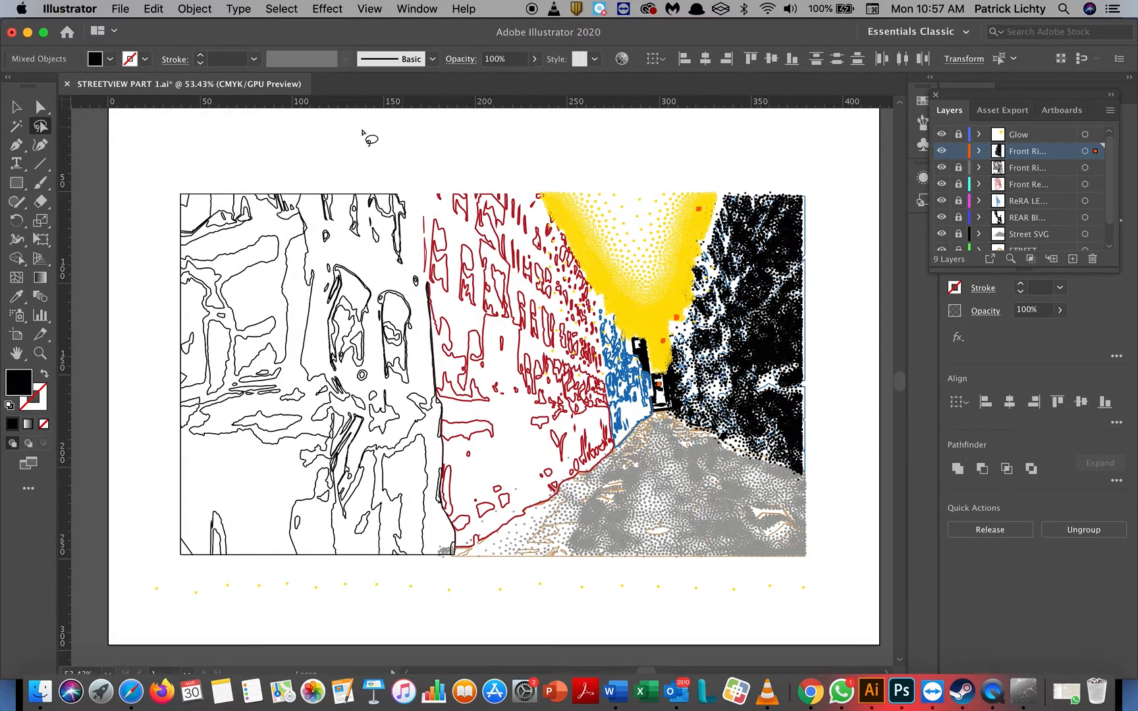
Select all the remaining right-hand building stipple and give it no fill and a blue stroke.
click(20, 107)
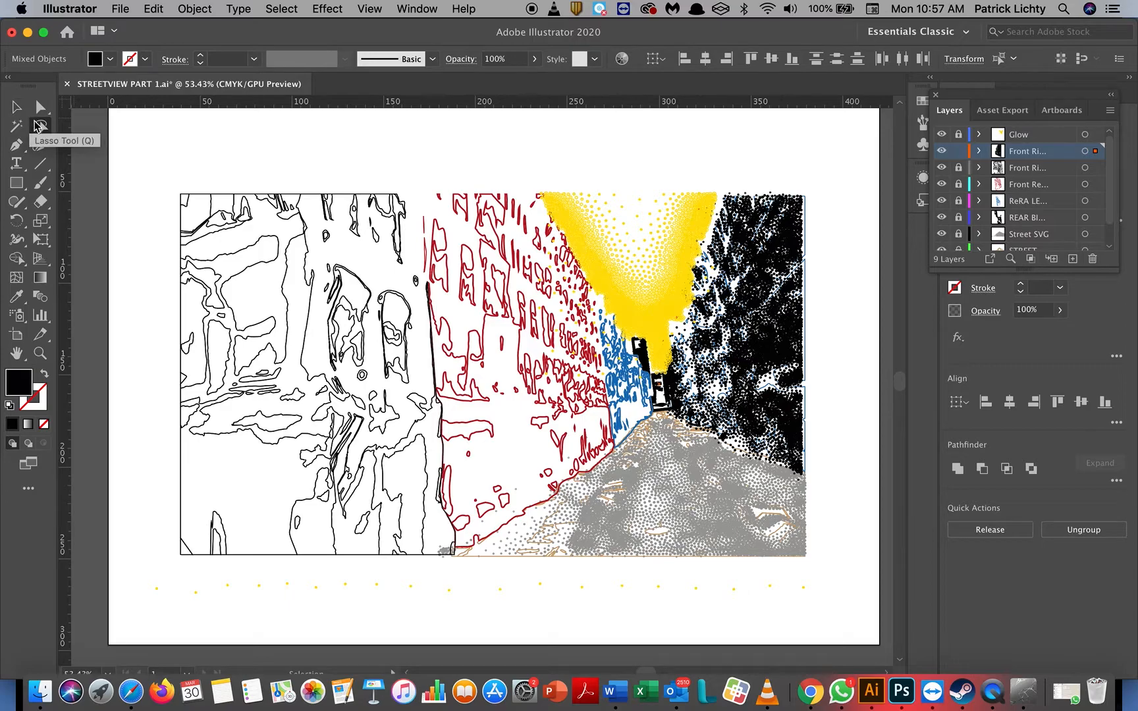
click(41, 126)
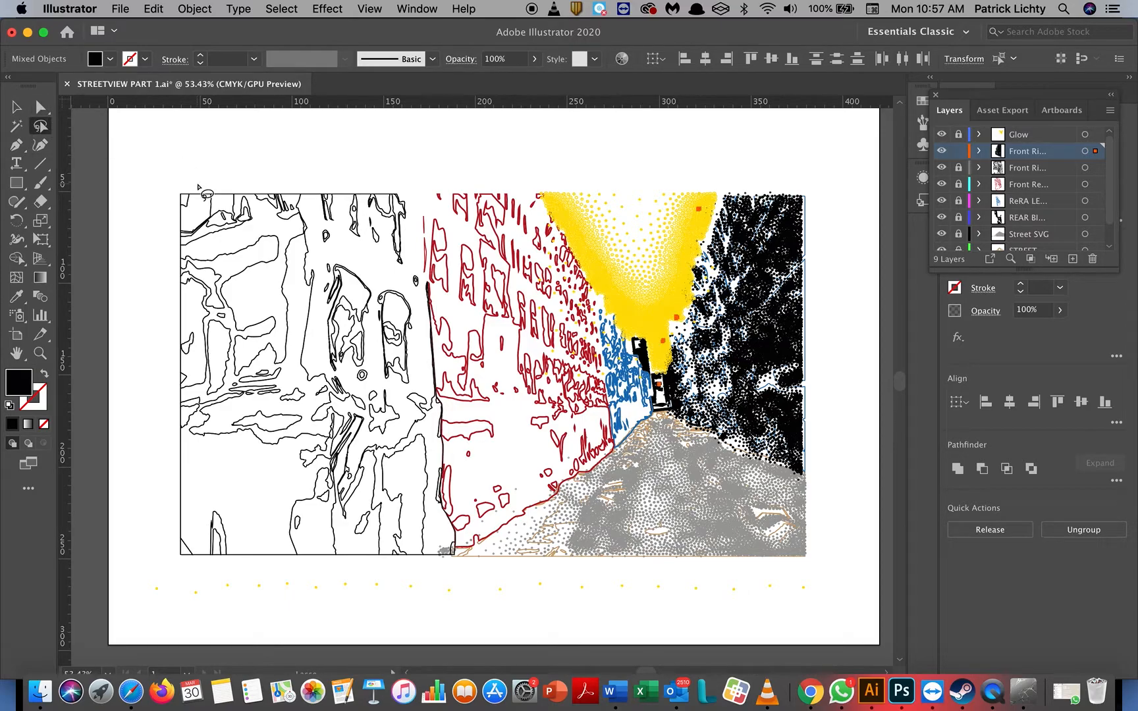
key(super+a)
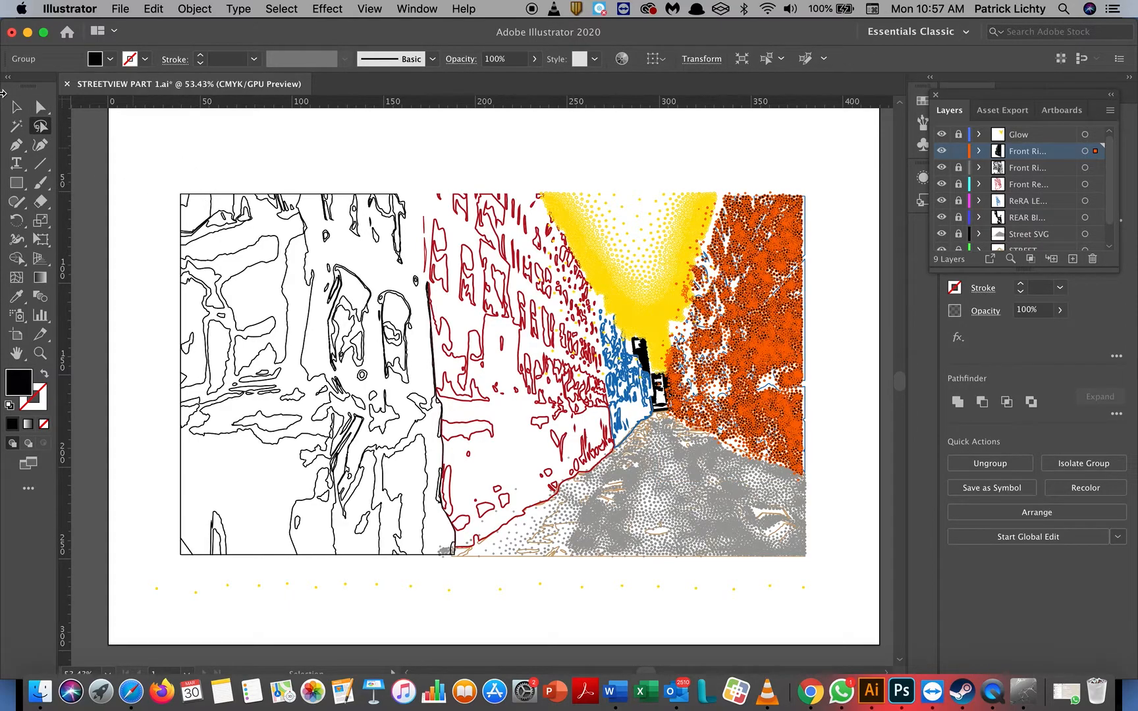
click(110, 59)
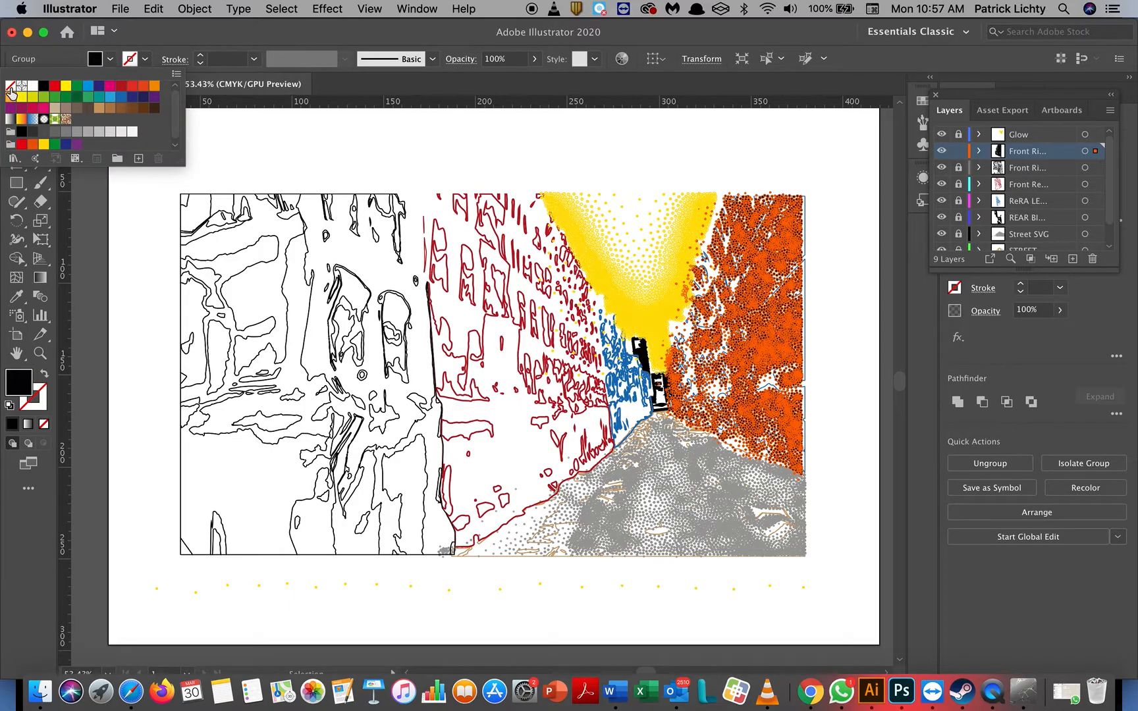
click(10, 86)
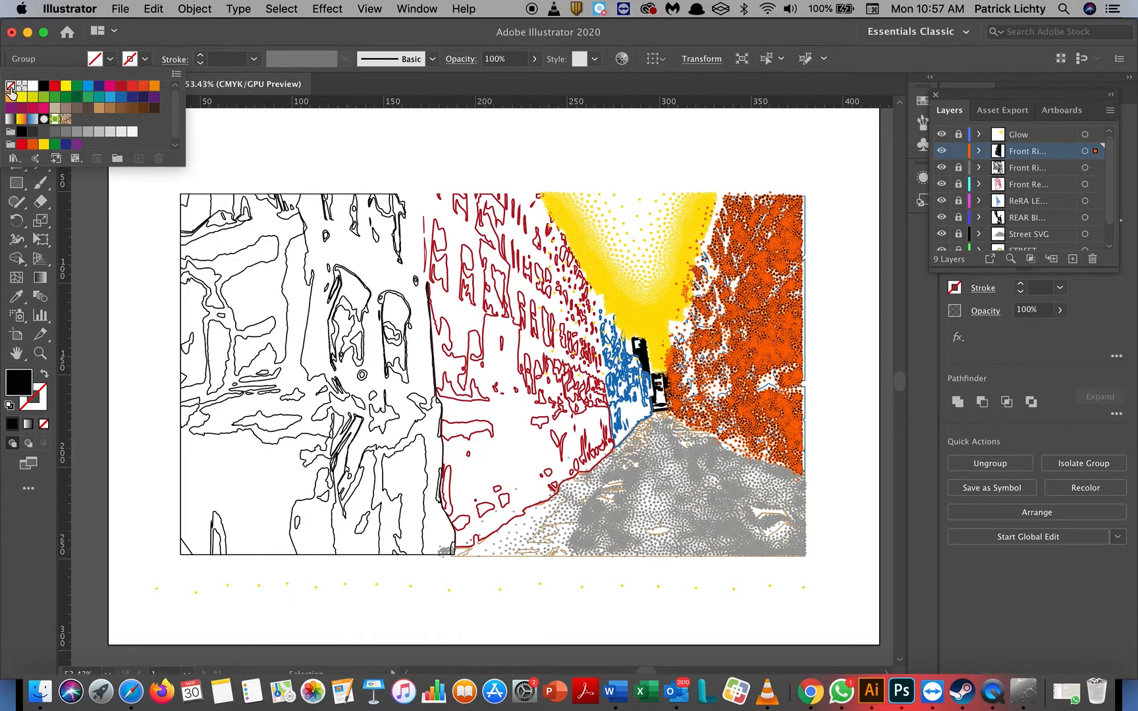
click(146, 62)
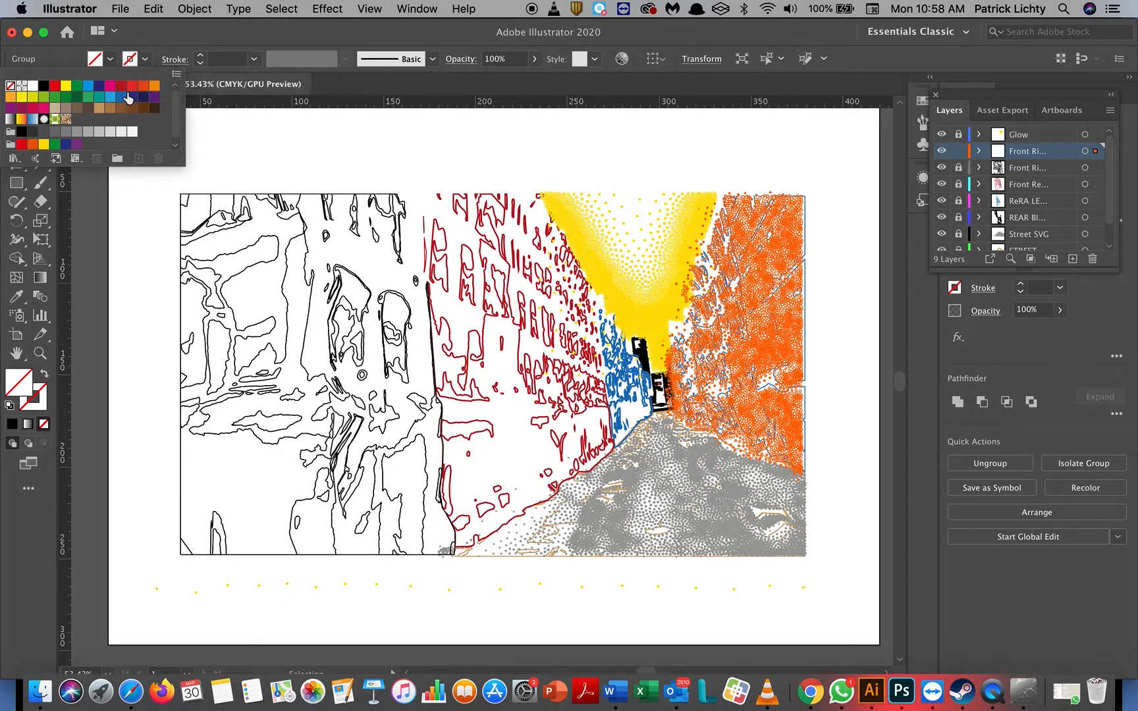
click(122, 98)
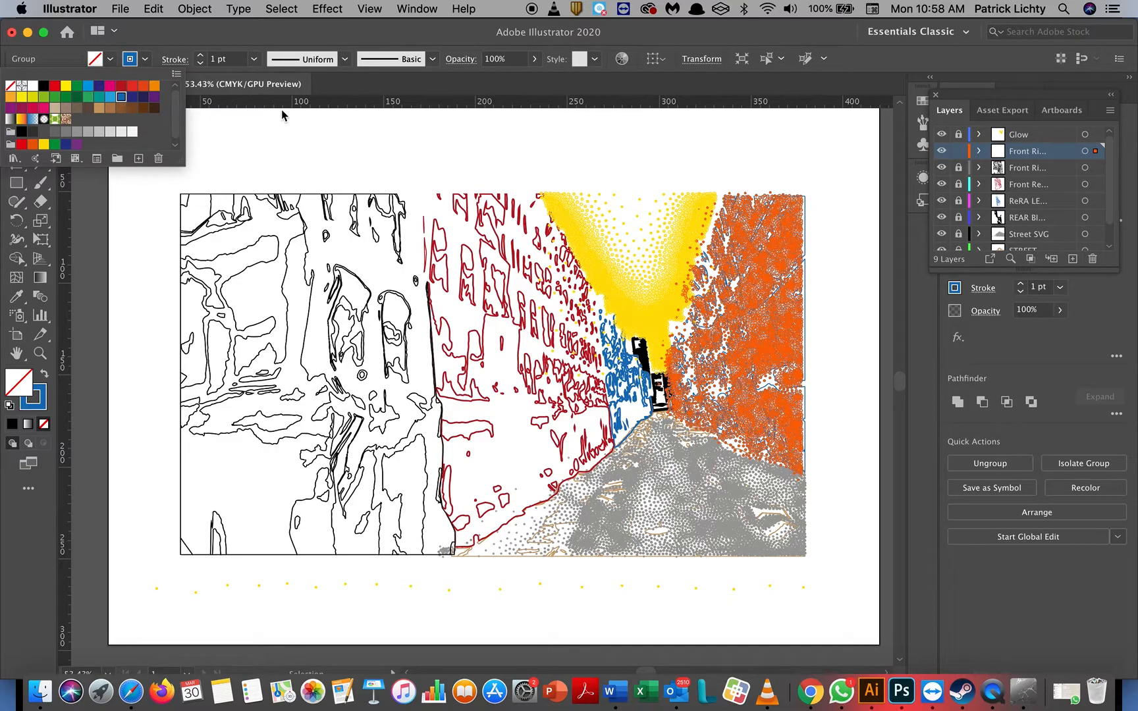
key(q)
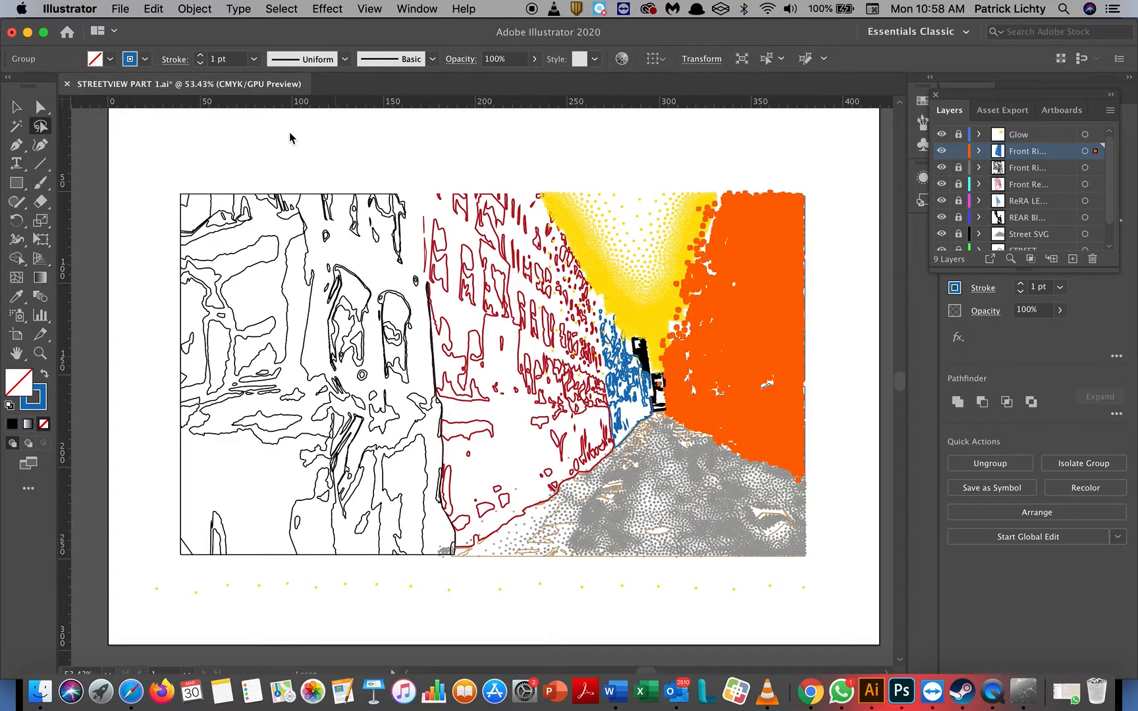
click(290, 139)
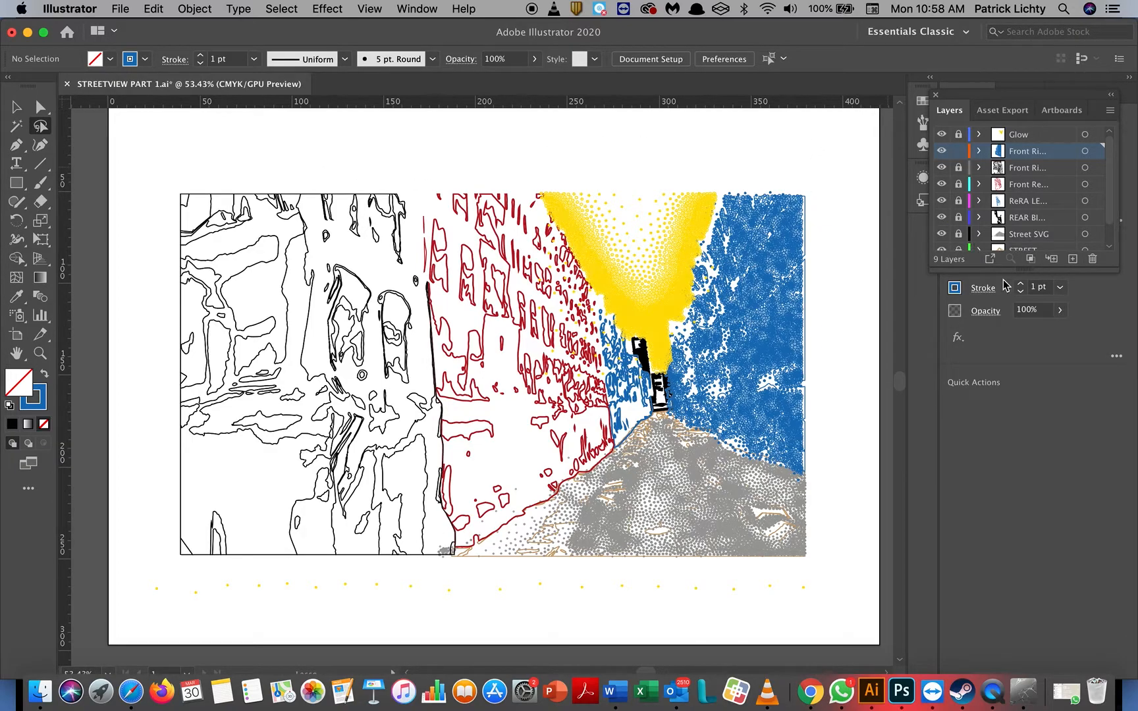
Lasso the blue right-hand building stipple and reduce its opacity to 44%.
click(1060, 311)
drag(1057, 329, 1027, 337)
mouse_move(834, 162)
mouse_down()
mouse_move(732, 158)
mouse_move(656, 308)
mouse_move(646, 370)
mouse_move(720, 477)
mouse_move(790, 511)
mouse_move(810, 506)
mouse_move(846, 373)
mouse_move(851, 243)
mouse_move(814, 184)
mouse_up()
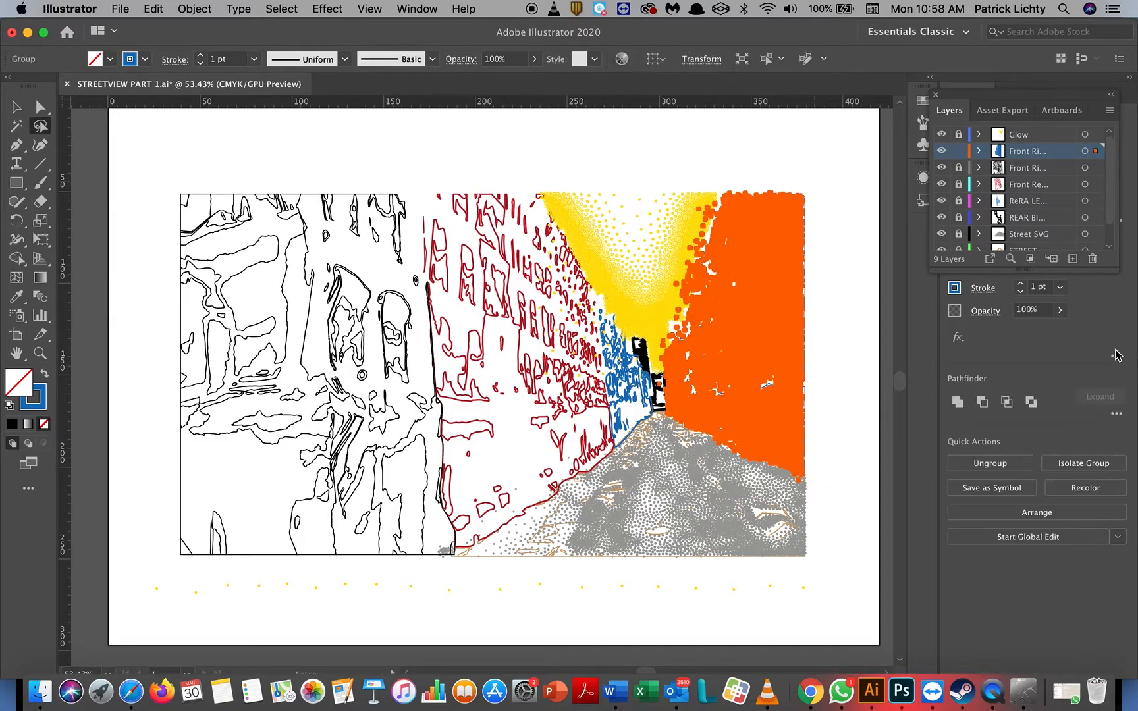
click(1060, 311)
drag(1060, 329, 1028, 338)
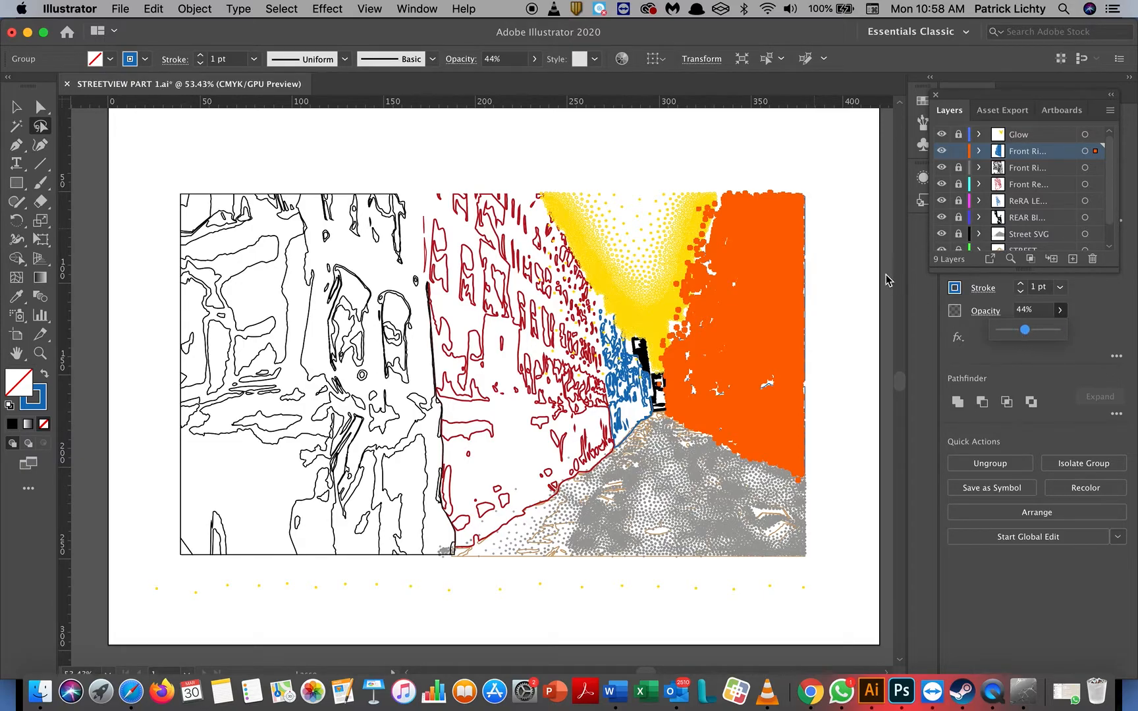
click(856, 276)
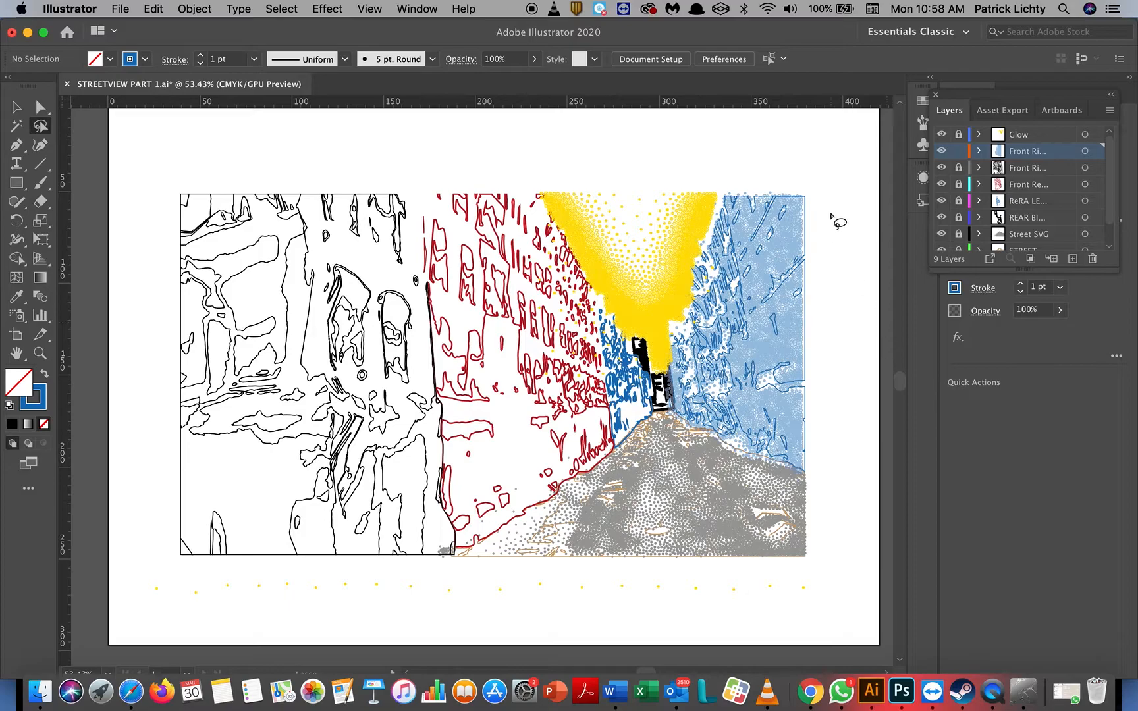
mouse_move(826, 175)
mouse_down()
mouse_move(709, 176)
mouse_move(675, 246)
mouse_move(665, 326)
mouse_move(700, 419)
mouse_move(663, 362)
mouse_move(675, 231)
mouse_up()
click(675, 231)
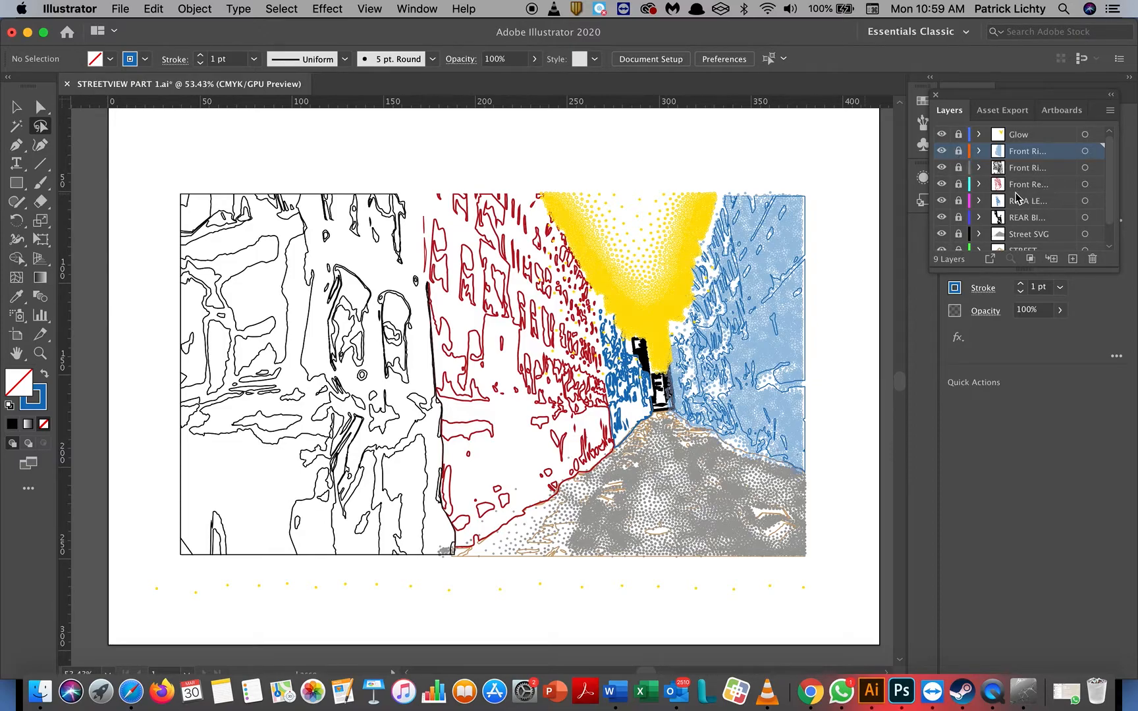
Identify the rear-left outline layer by toggling its visibility, add a layer directly above it and name it Rear Left Stipple.
click(942, 201)
click(942, 201)
click(1062, 201)
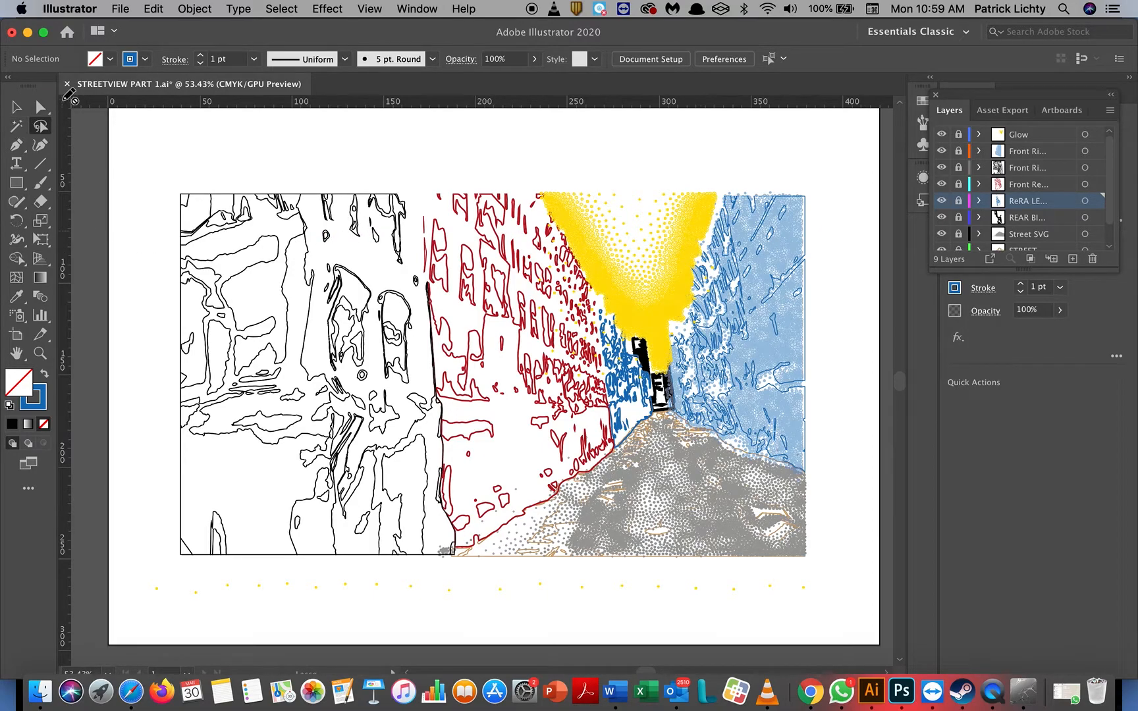
click(120, 9)
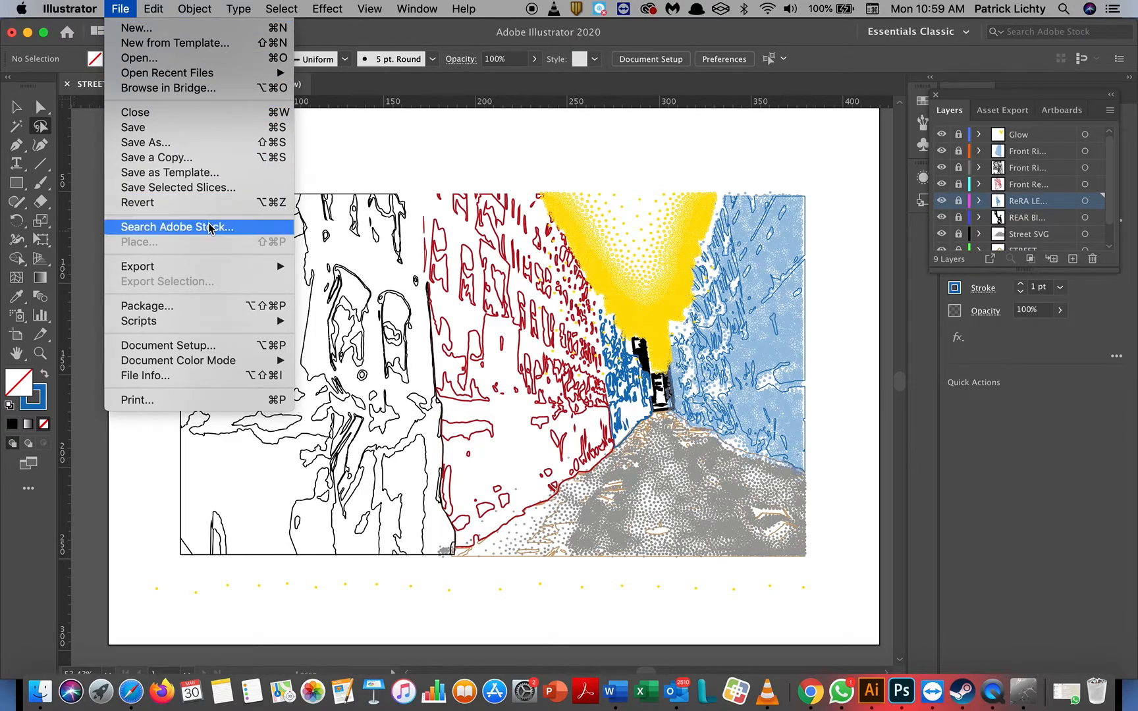
click(805, 156)
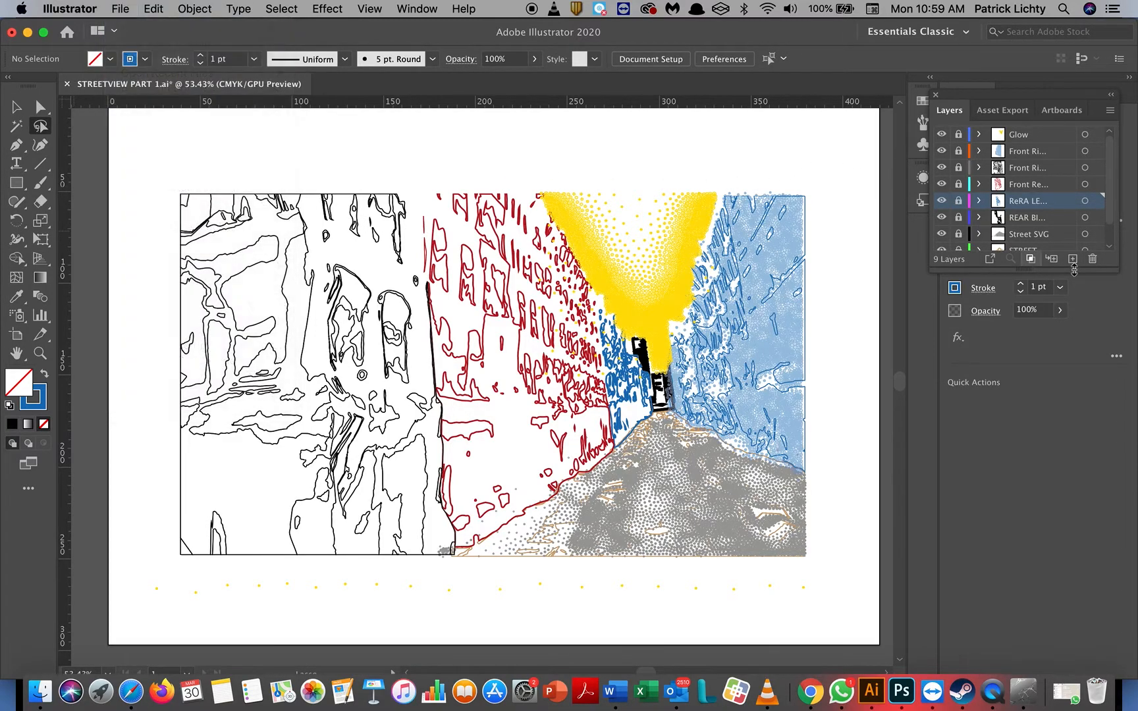
click(1073, 259)
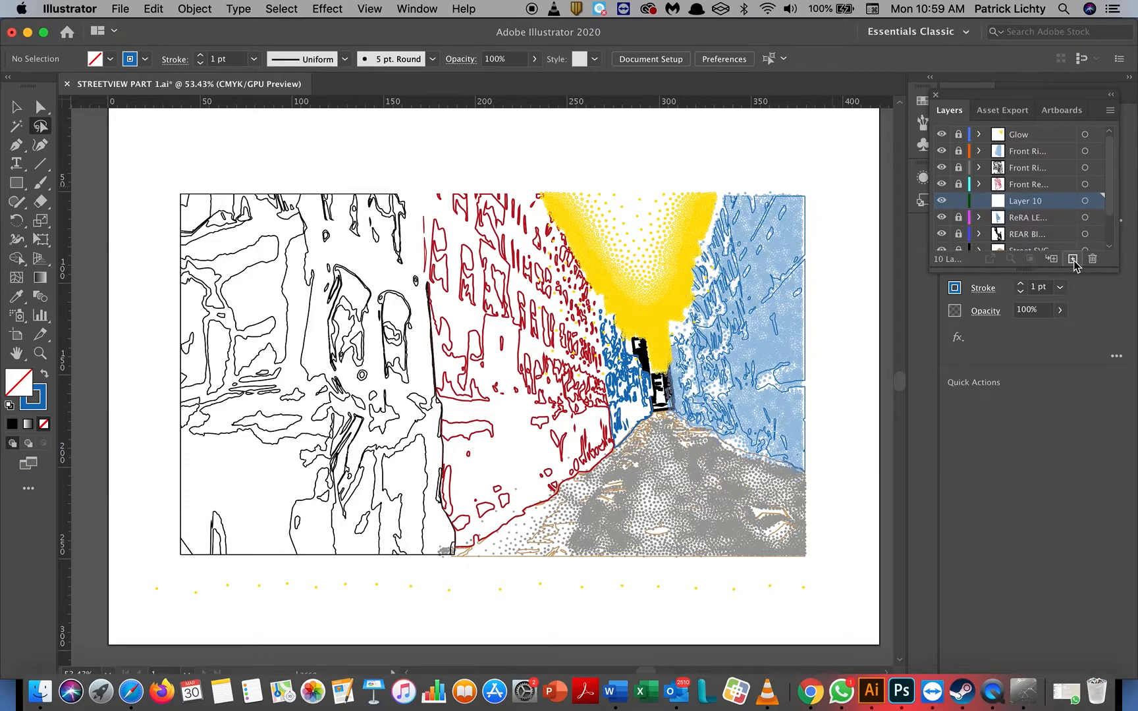
double_click(1035, 205)
text(R)
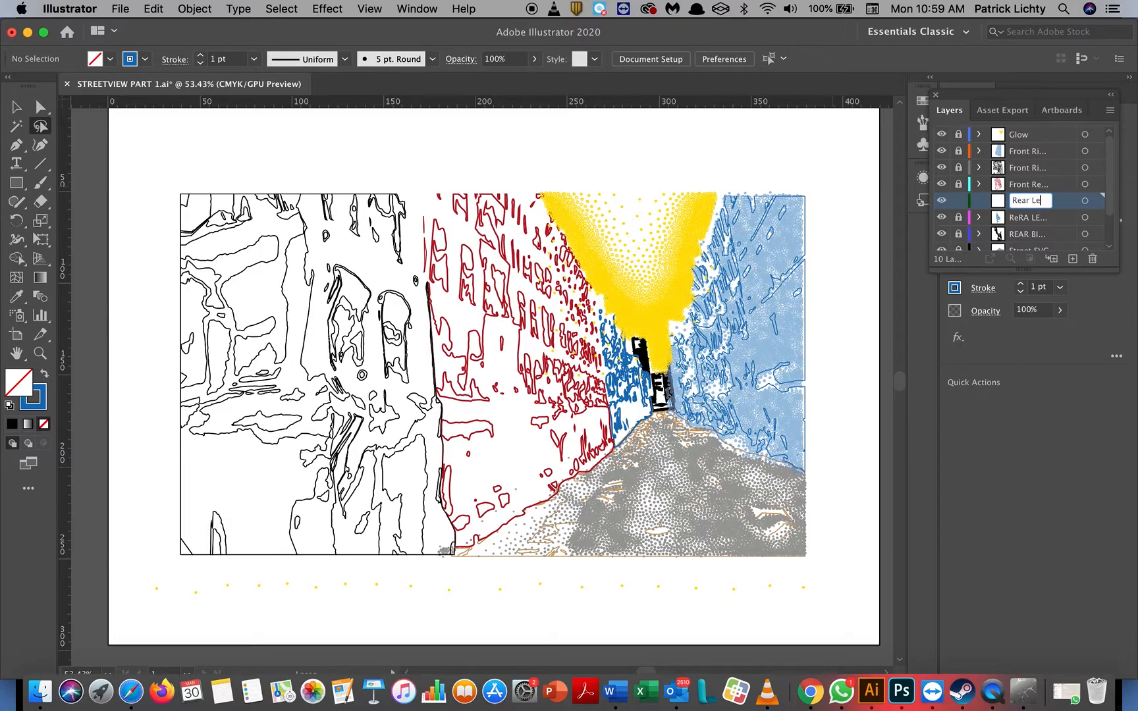
text(ear Left t)
key(BackSpace)
text(Stipple)
key(Return)
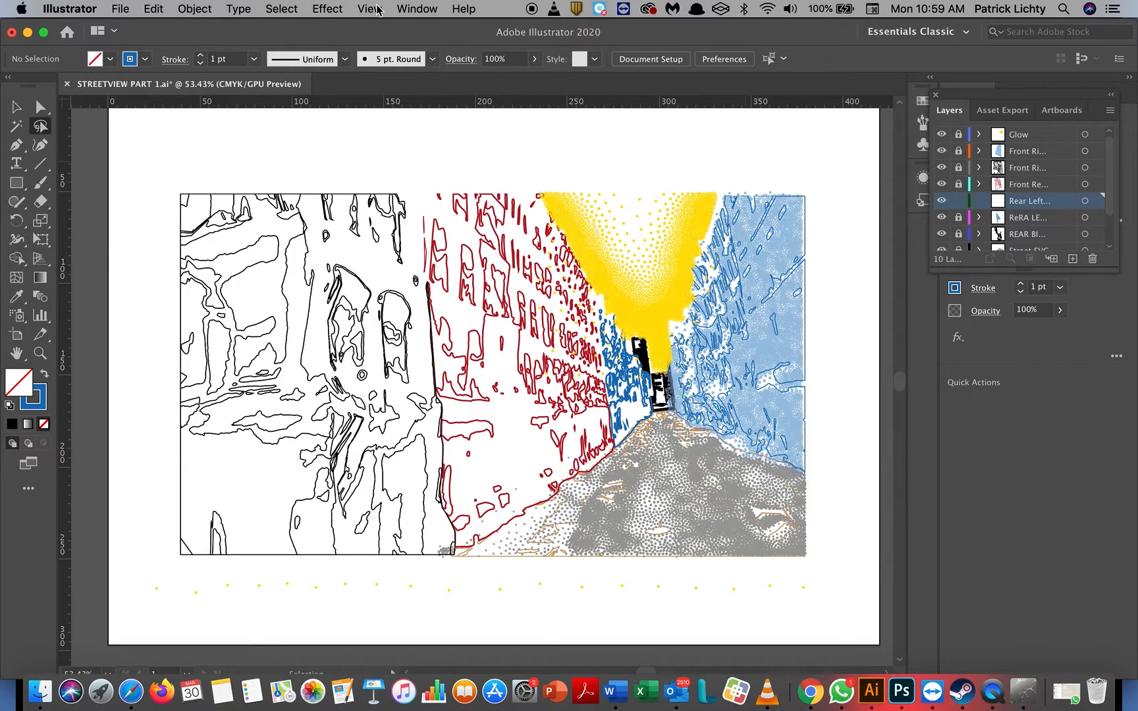
Place left rear bldg svg.svg on the Rear Left Stipple layer, sized to span the full width of the street drawing.
click(125, 10)
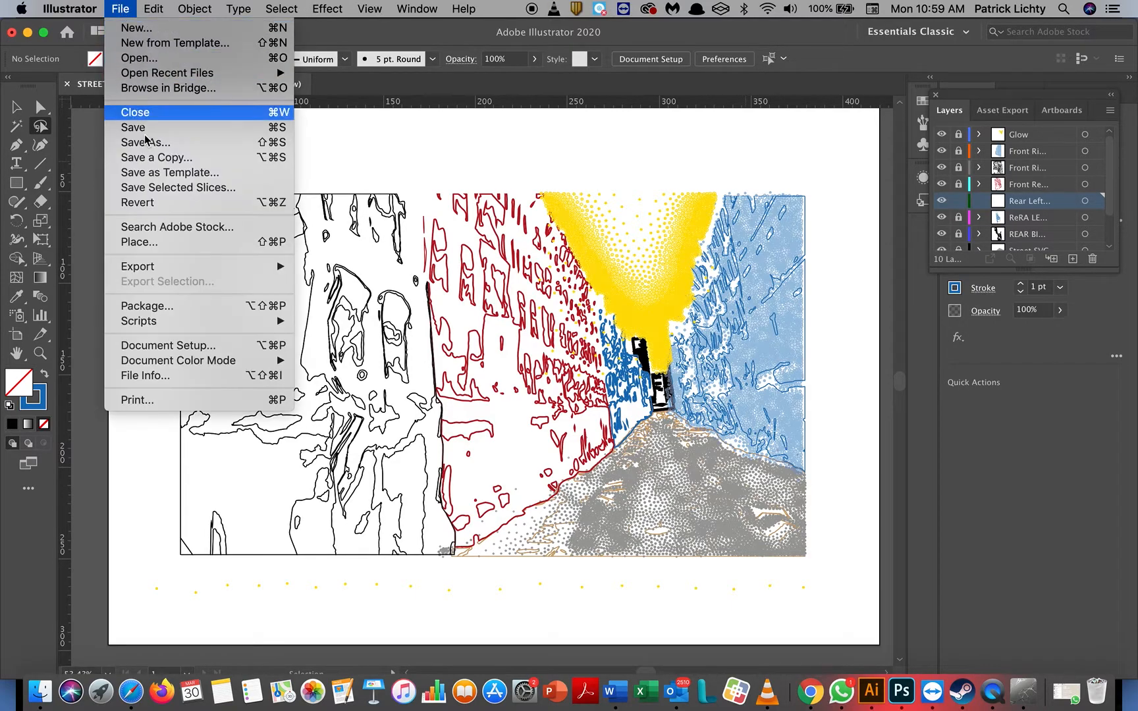
click(194, 244)
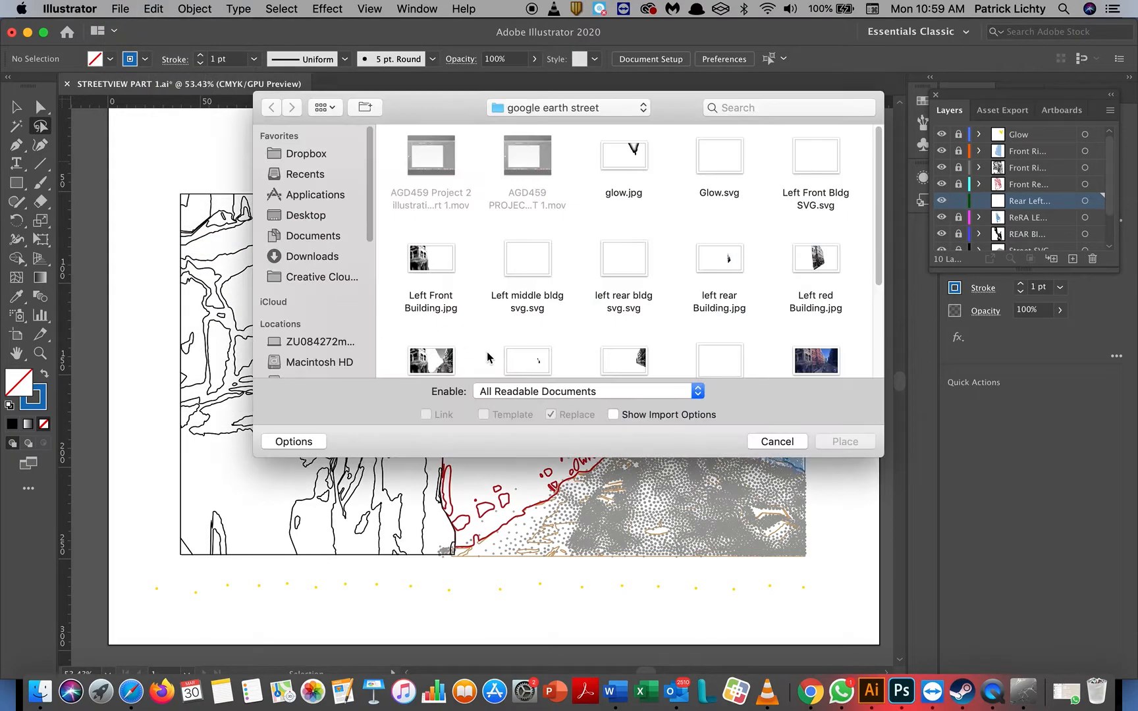
scroll(690, 299, down, 2)
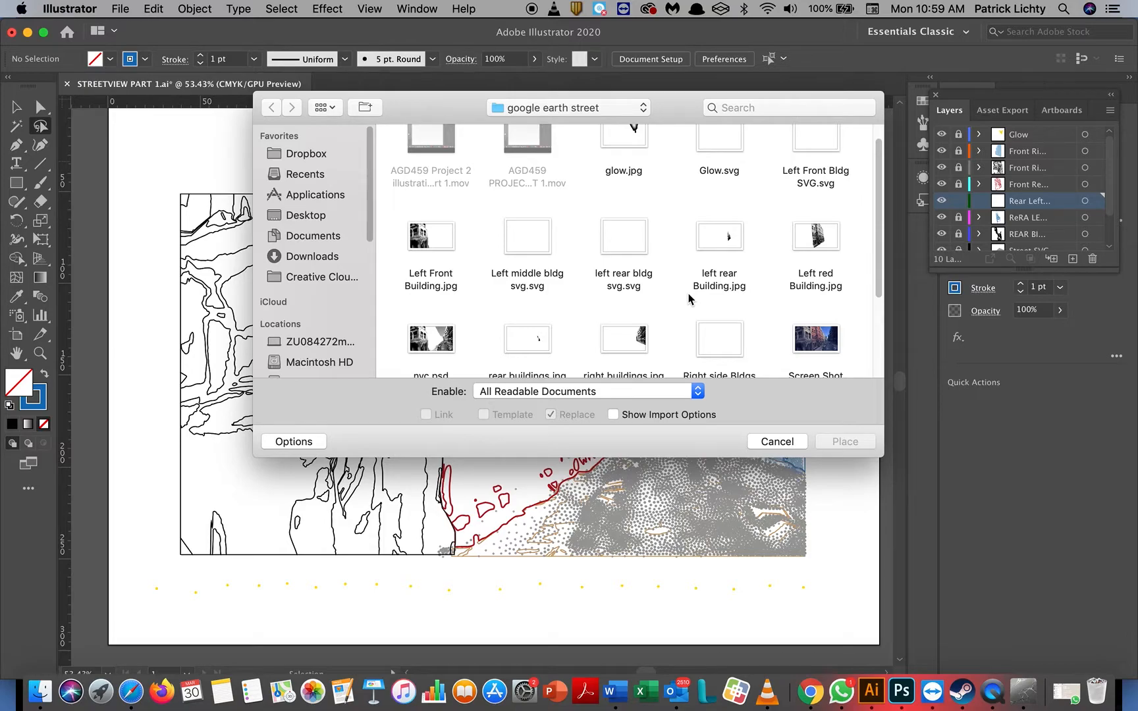
click(621, 249)
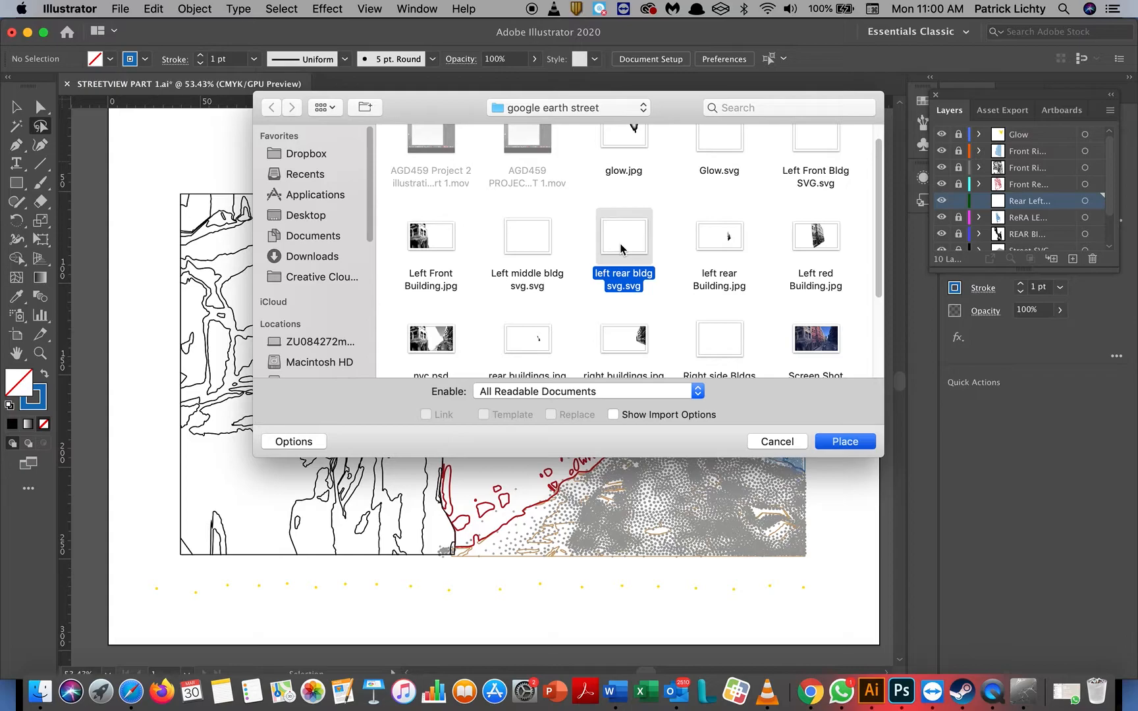
double_click(621, 249)
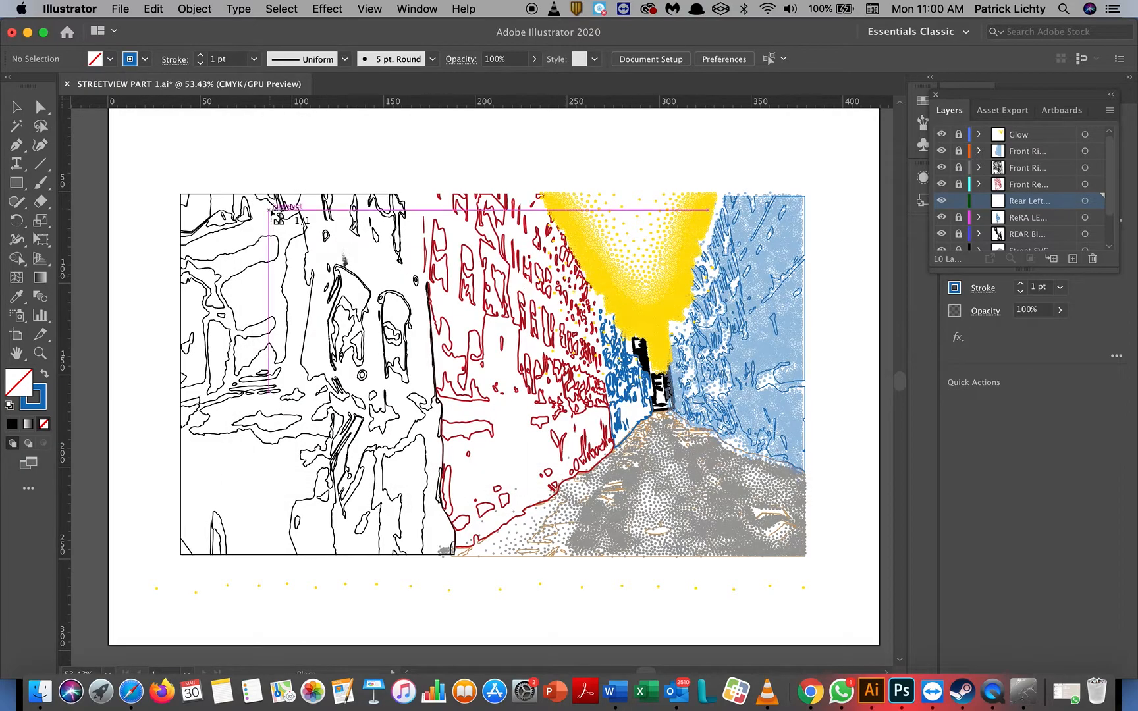
mouse_move(179, 164)
mouse_down()
mouse_move(360, 309)
mouse_move(527, 402)
mouse_move(708, 579)
mouse_move(788, 601)
mouse_move(814, 622)
mouse_up()
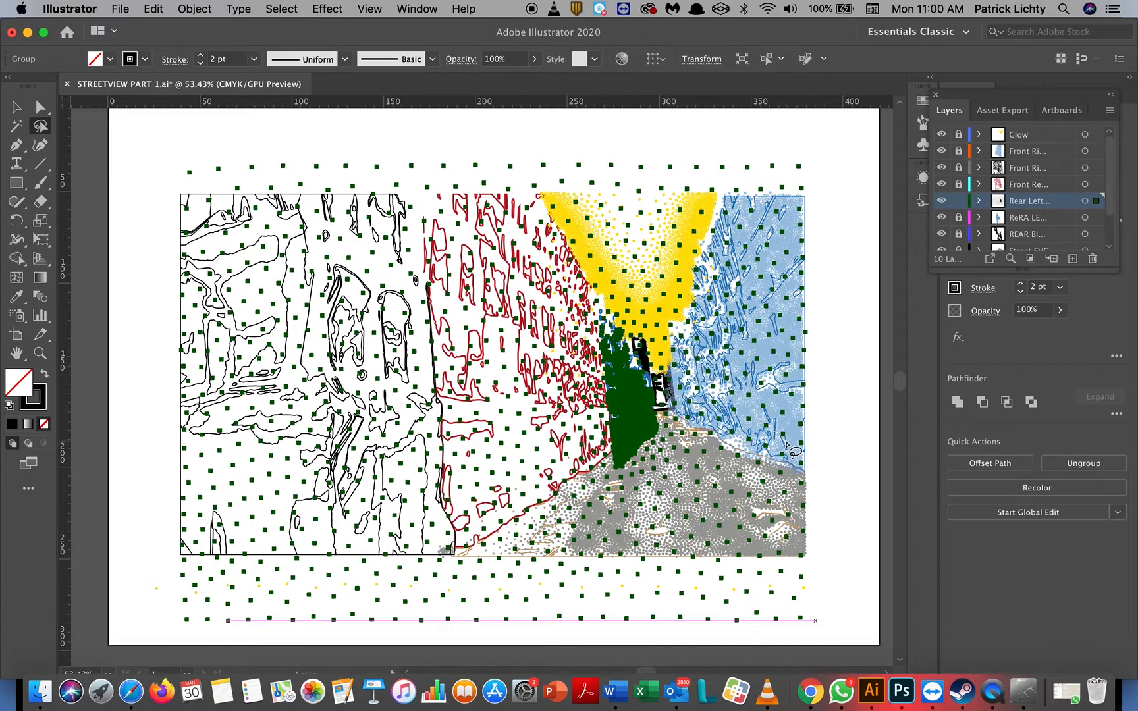
click(815, 454)
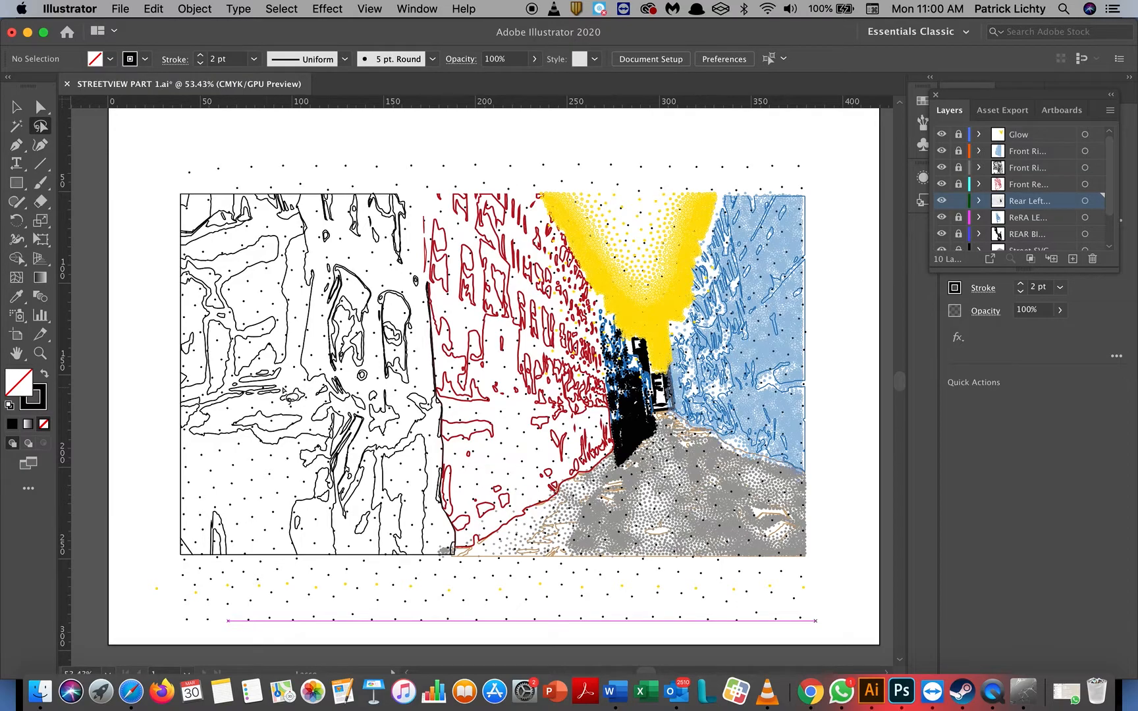
Select the placed stipple group and adjust its height from both ends so the dense area fits the rear-left building outline.
click(16, 106)
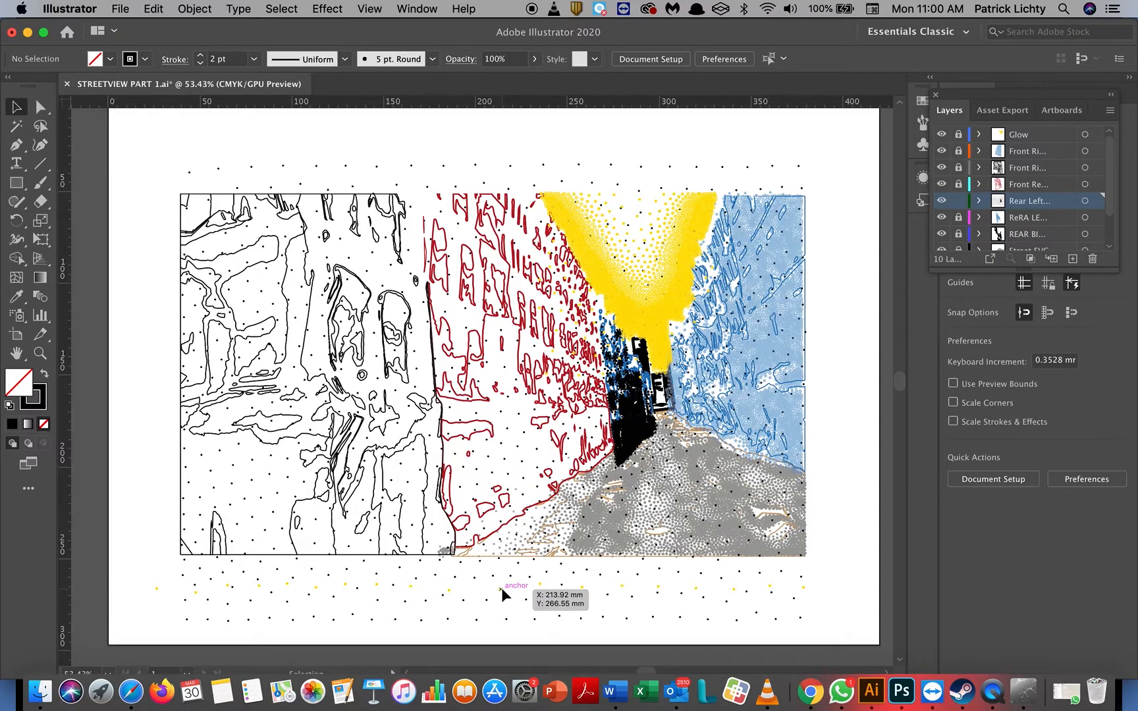
click(251, 172)
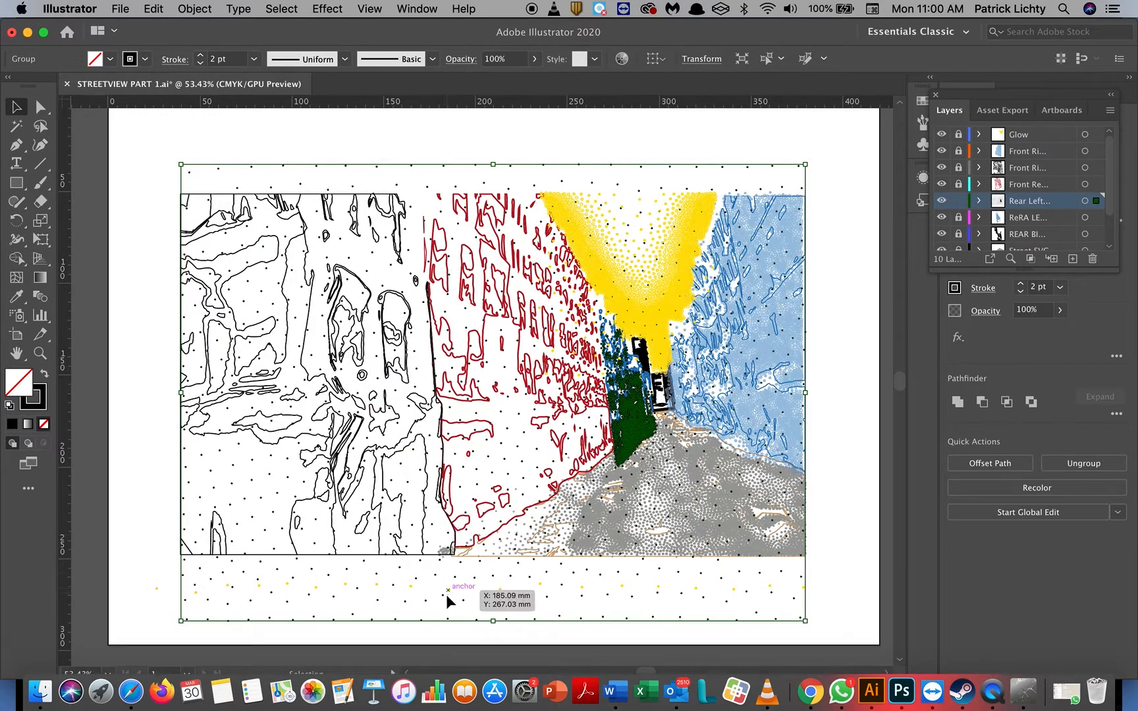
drag(493, 621, 492, 588)
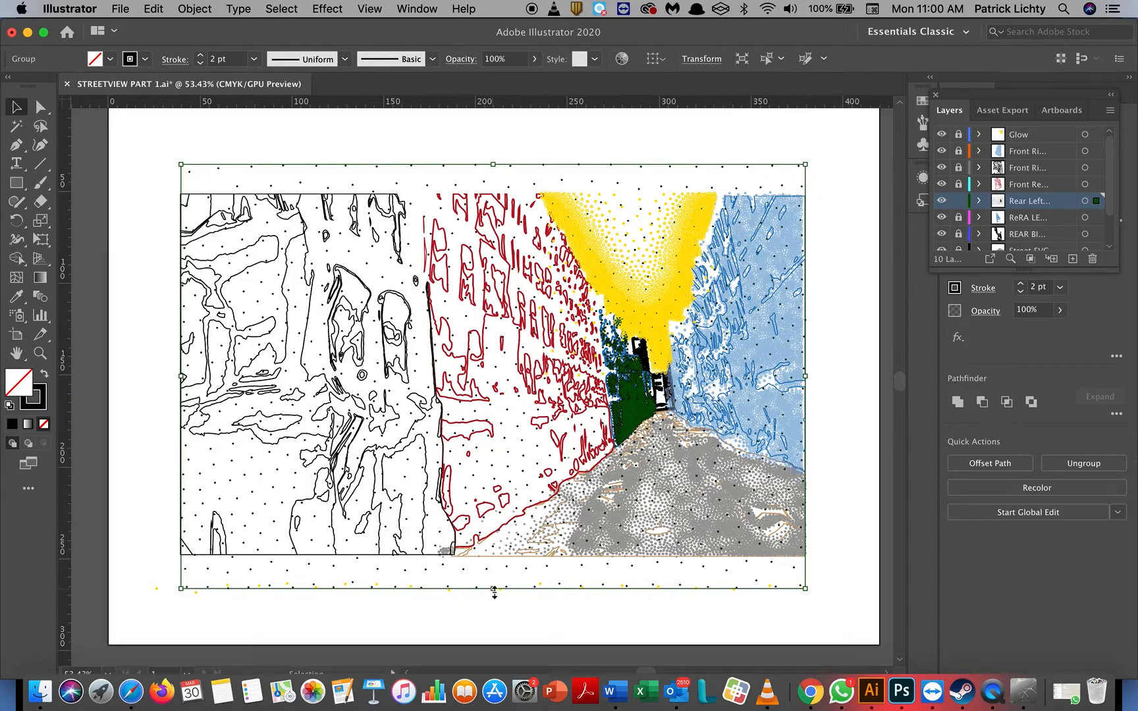
drag(493, 592, 493, 591)
drag(494, 163, 490, 161)
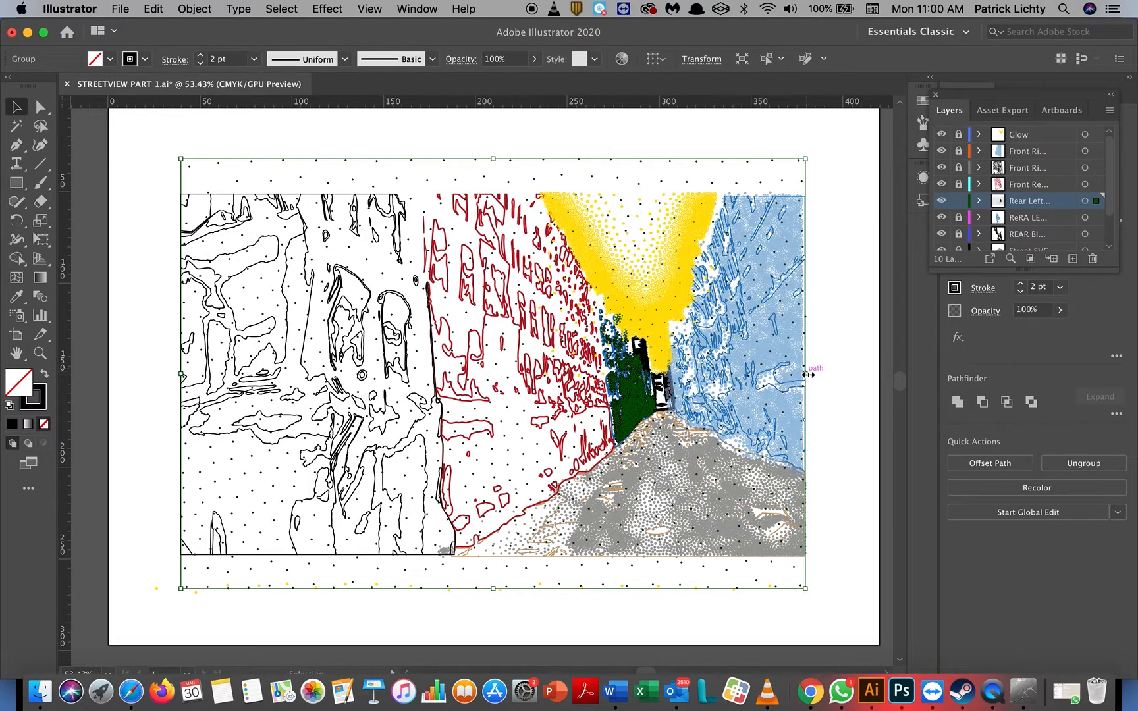
Fine-tune the stipple group's width from both sides so its dense area lines up horizontally with the rear-left building.
drag(806, 374, 796, 375)
drag(786, 379, 783, 377)
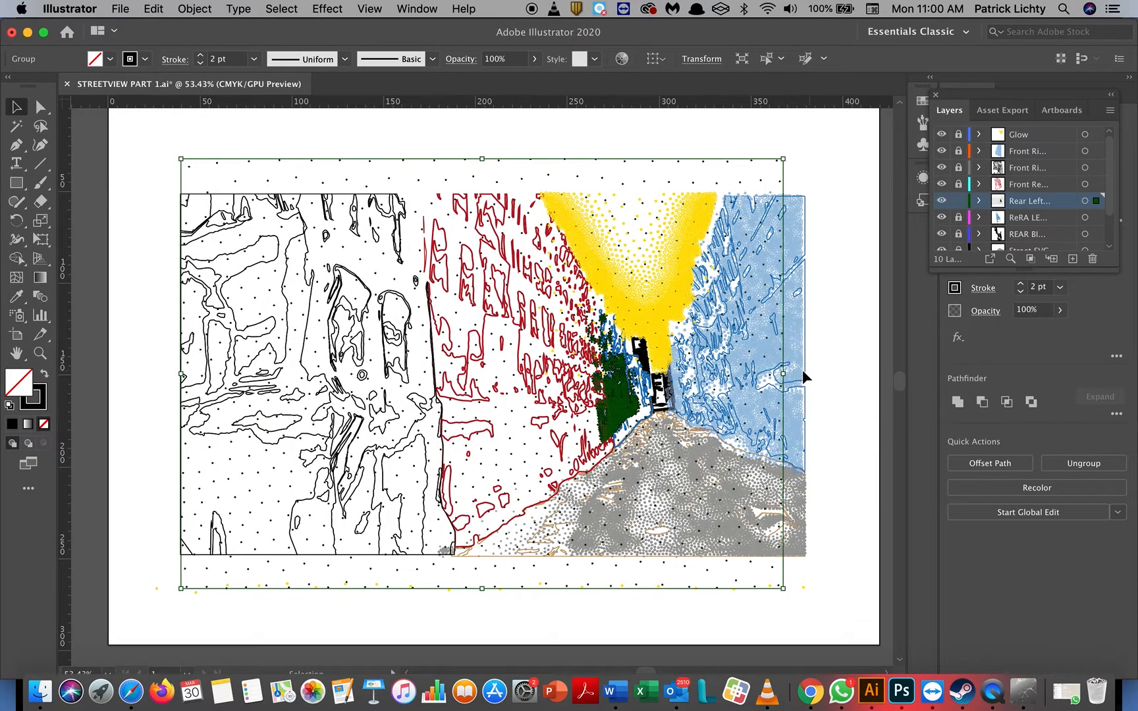
drag(784, 374, 803, 374)
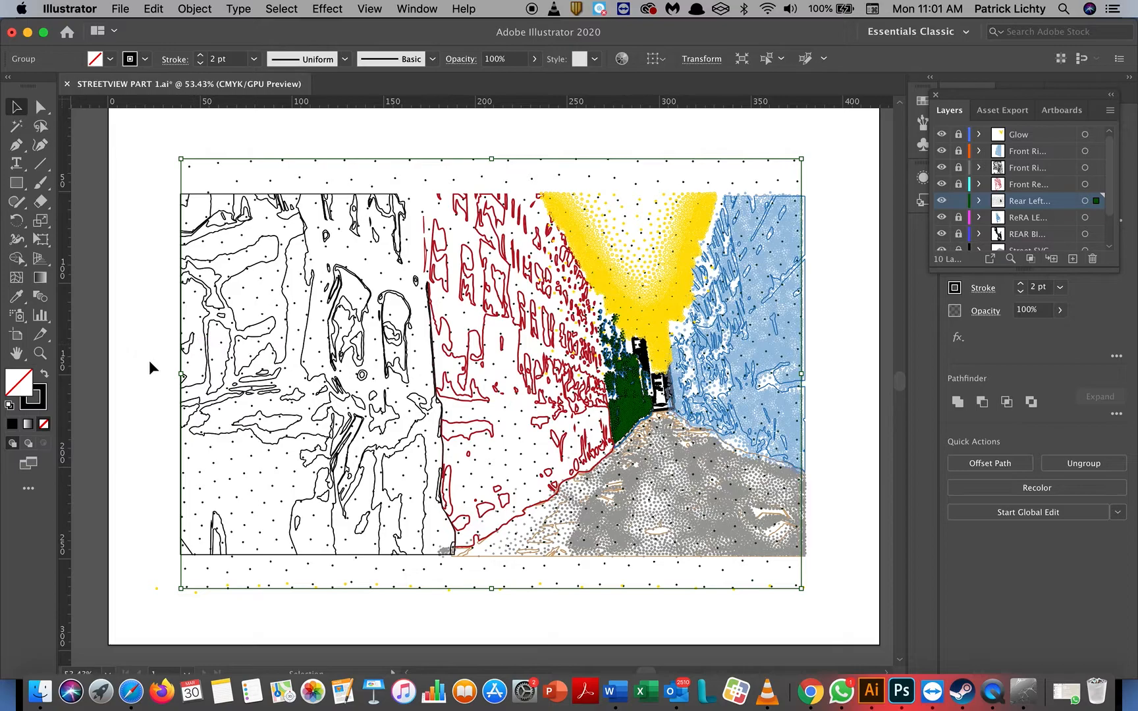
mouse_move(181, 375)
mouse_down()
mouse_move(165, 376)
mouse_move(175, 378)
mouse_up()
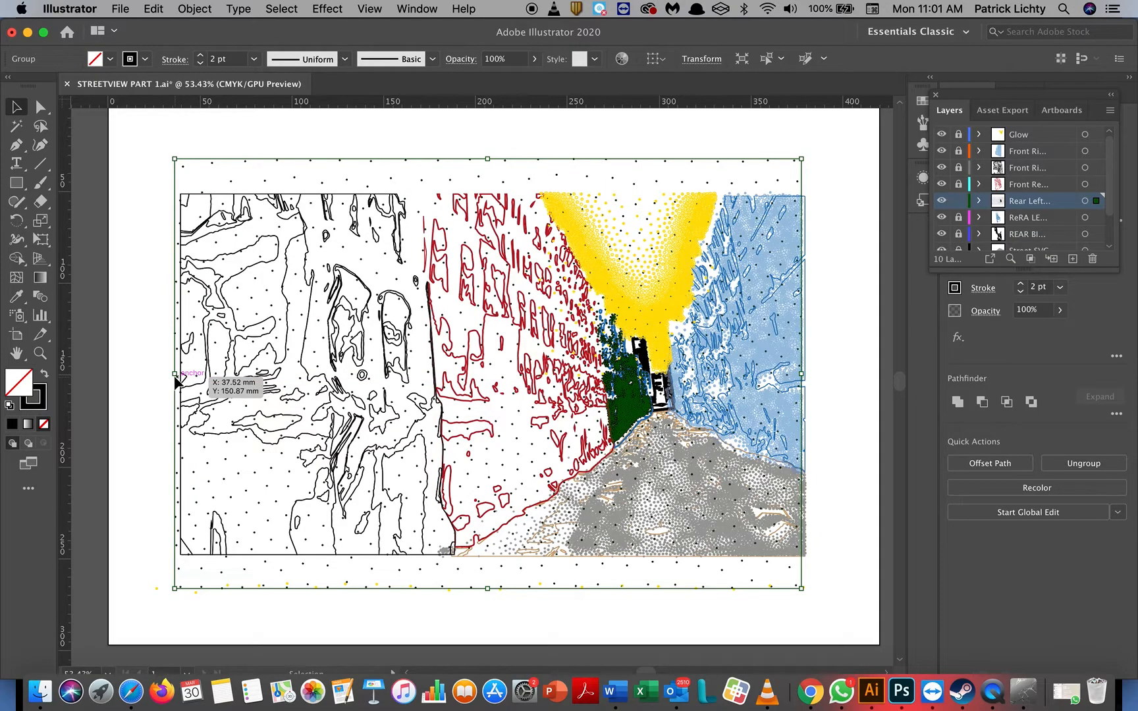
drag(178, 378, 179, 377)
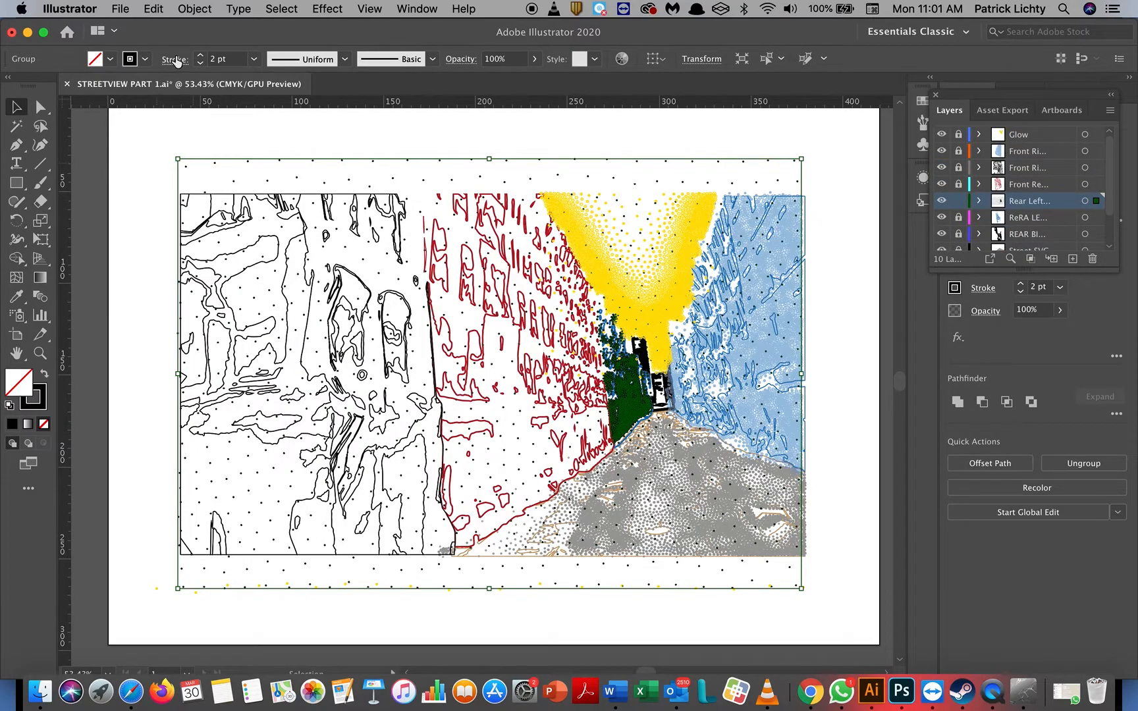
Ungroup the rear-left stipple and expand its fill and stroke.
click(208, 9)
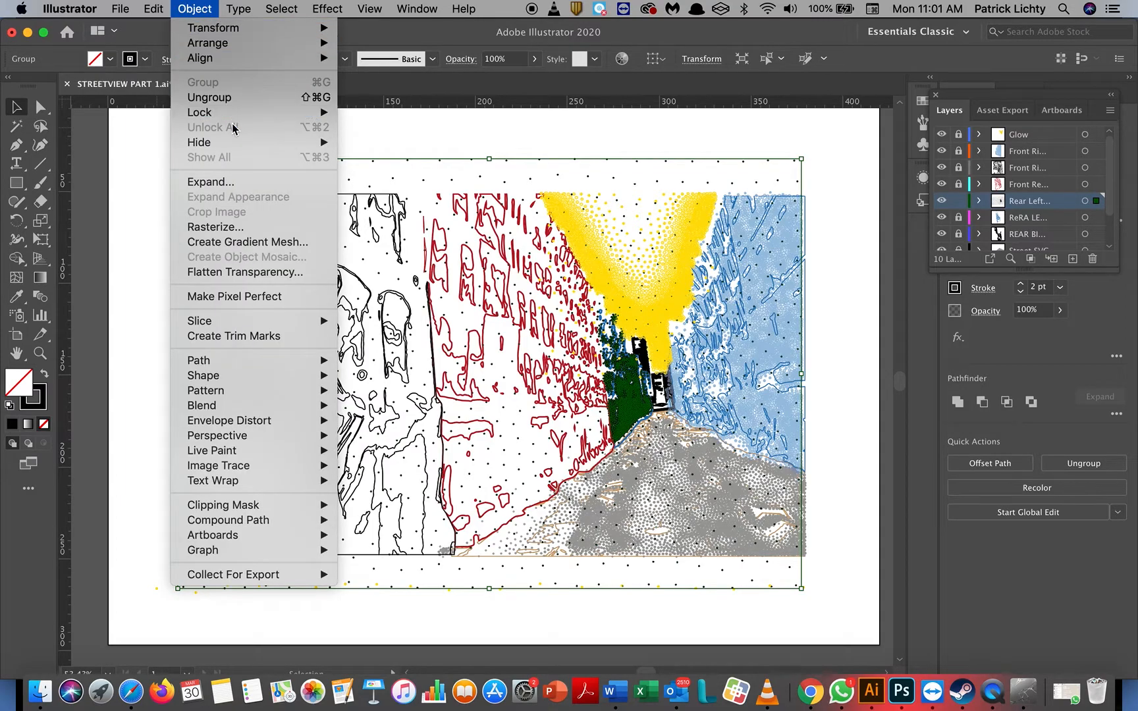
click(214, 94)
click(195, 9)
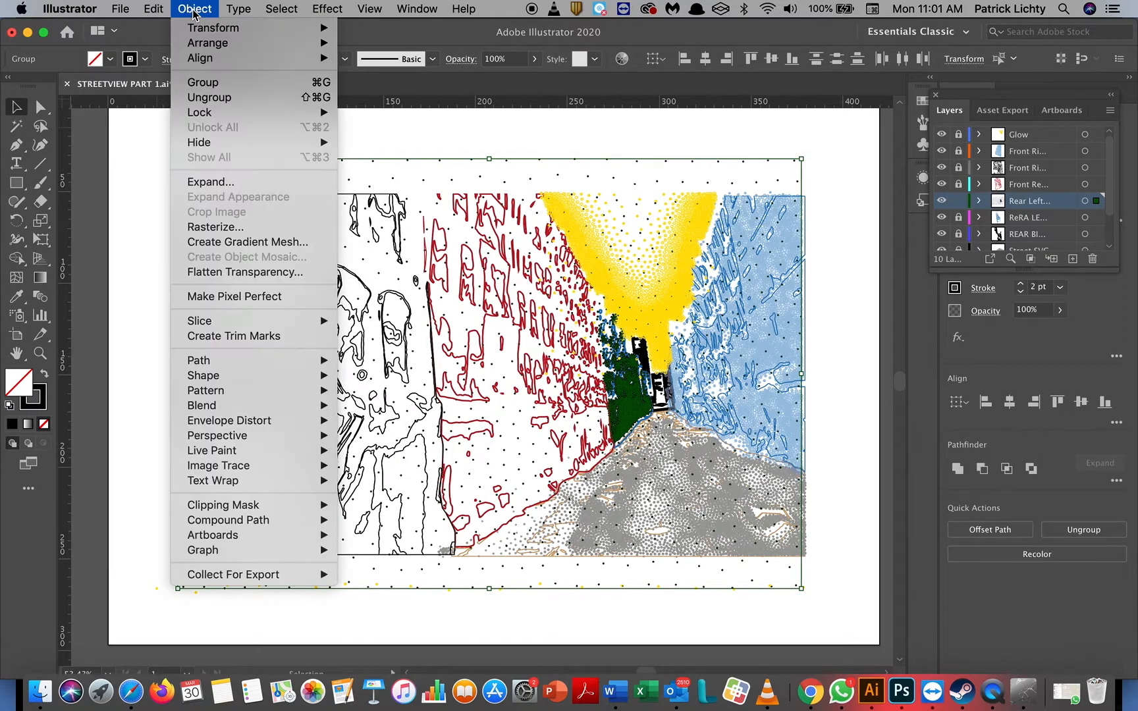
click(220, 182)
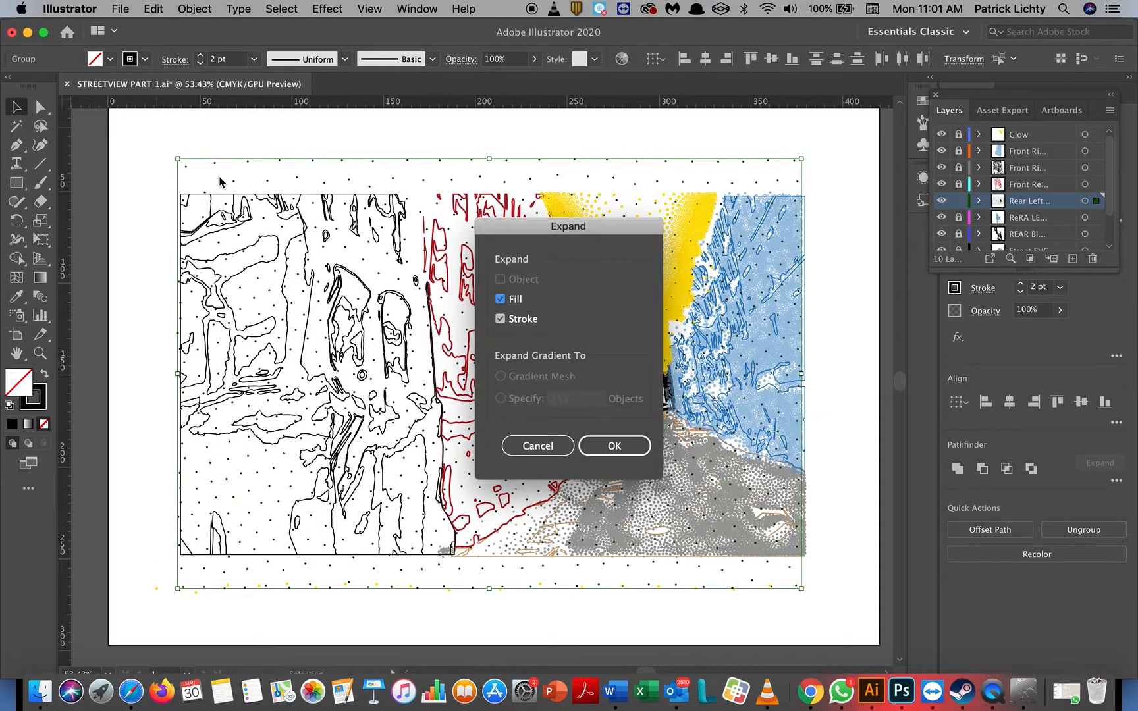
click(631, 455)
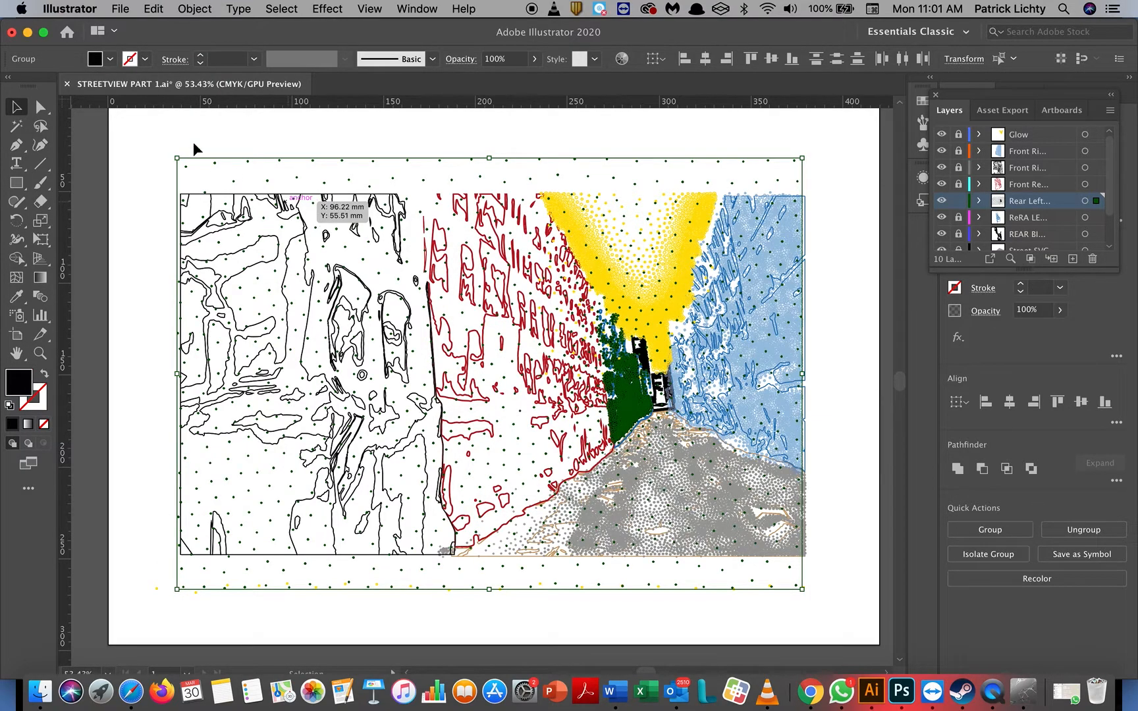
Give the expanded rear-left stipple no fill and a grayish-brown stroke.
click(110, 58)
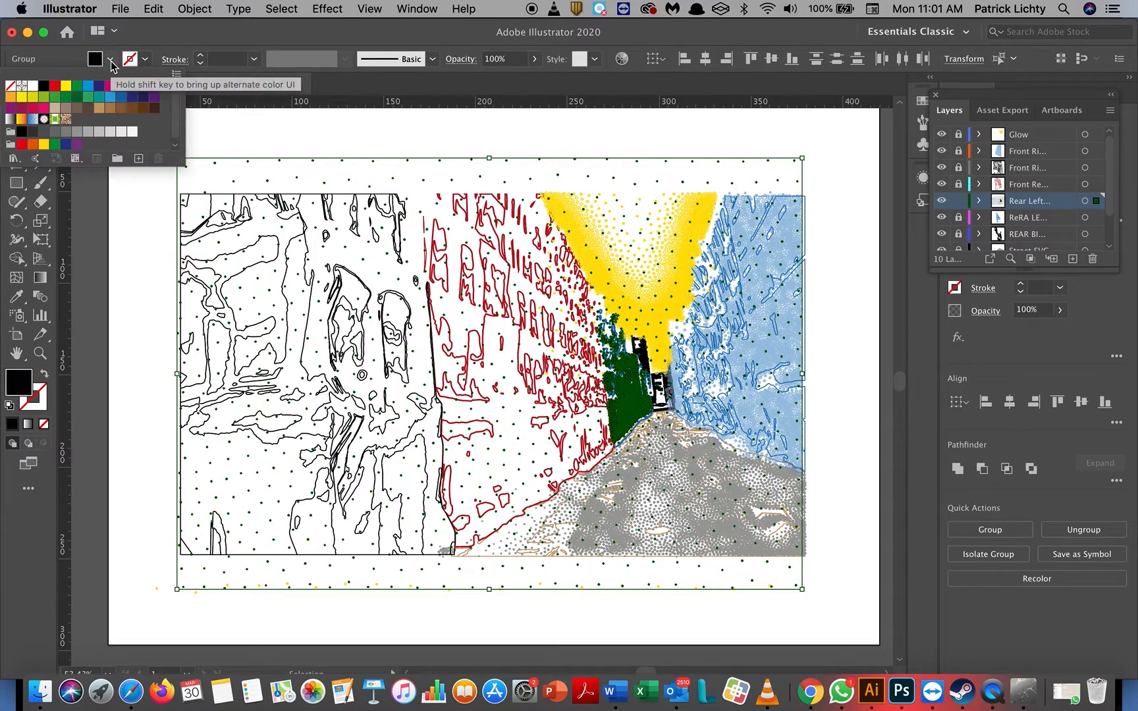
click(11, 87)
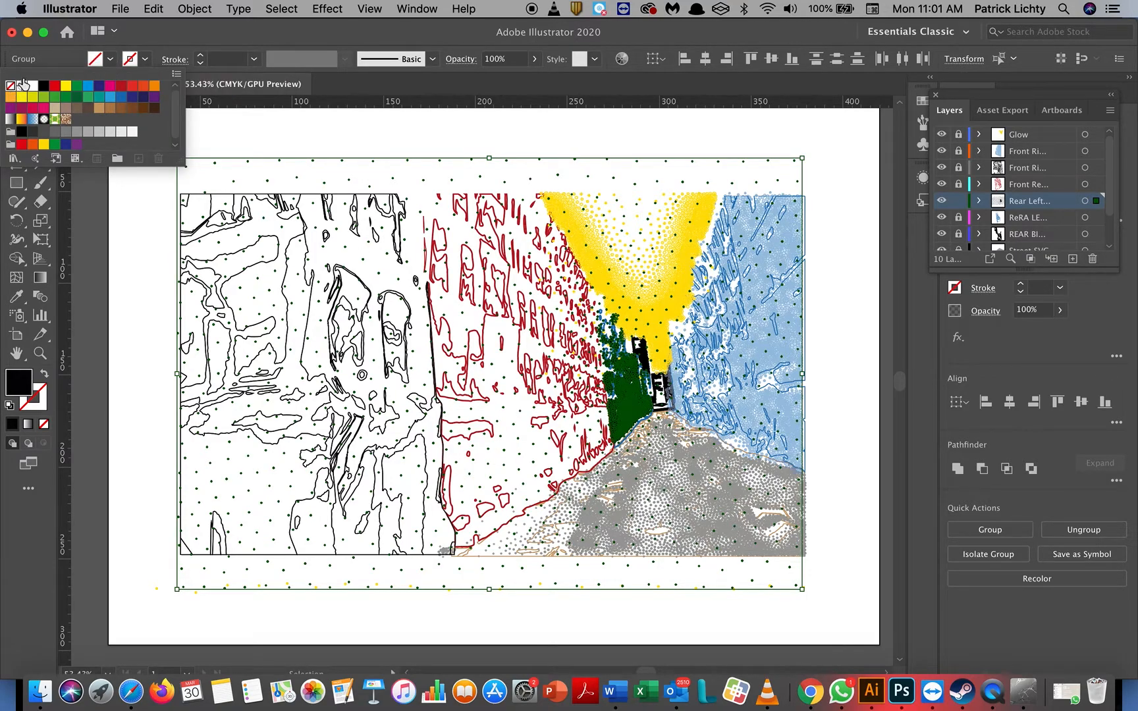
click(144, 60)
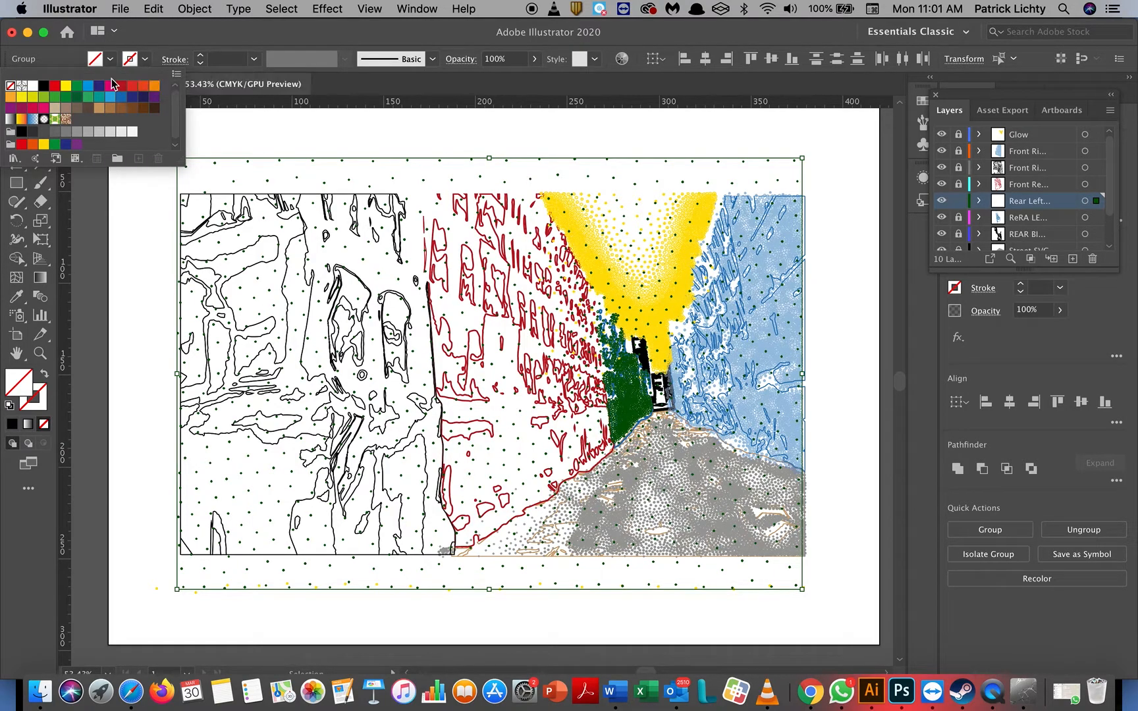
click(77, 110)
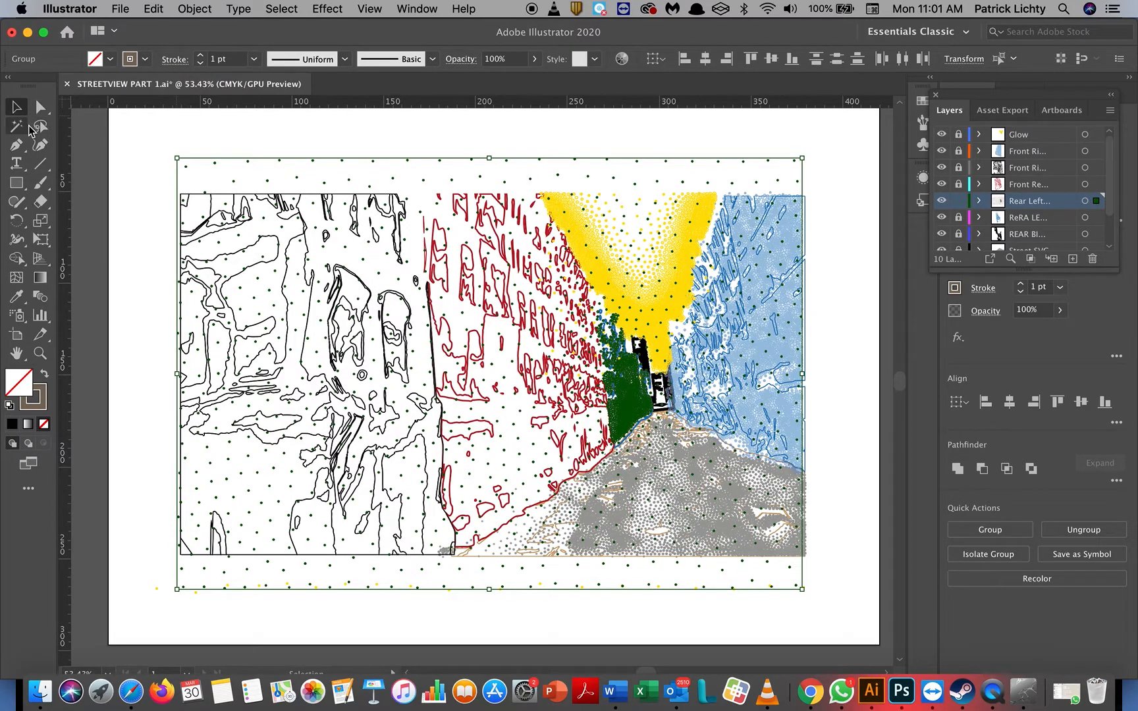
Lasso the stray stipple dots scattered around and across the drawing outside the rear-left building and delete them.
click(41, 126)
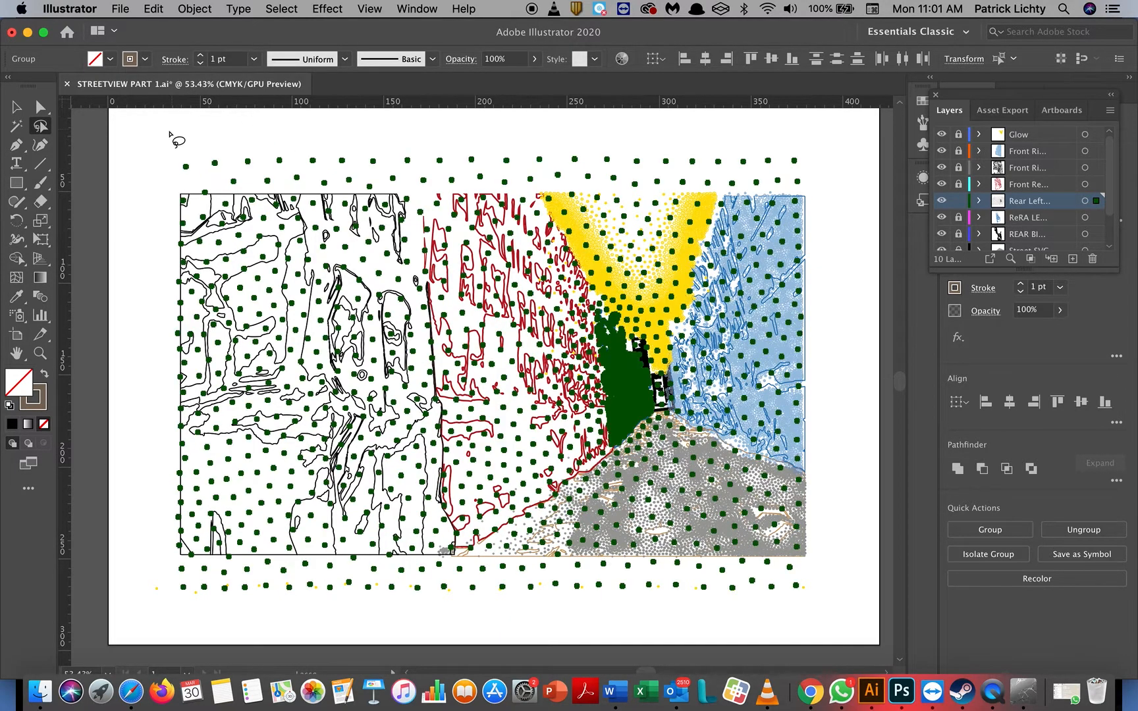
mouse_move(166, 128)
mouse_down()
mouse_move(154, 192)
mouse_move(174, 212)
mouse_move(323, 246)
mouse_move(417, 243)
mouse_move(504, 267)
mouse_move(565, 299)
mouse_move(623, 303)
mouse_move(650, 323)
mouse_move(667, 393)
mouse_move(659, 433)
mouse_move(607, 471)
mouse_move(386, 474)
mouse_move(363, 582)
mouse_move(434, 609)
mouse_move(527, 612)
mouse_move(599, 595)
mouse_move(682, 622)
mouse_move(784, 627)
mouse_move(820, 596)
mouse_move(858, 444)
mouse_move(850, 277)
mouse_move(826, 170)
mouse_move(809, 139)
mouse_move(514, 141)
mouse_up()
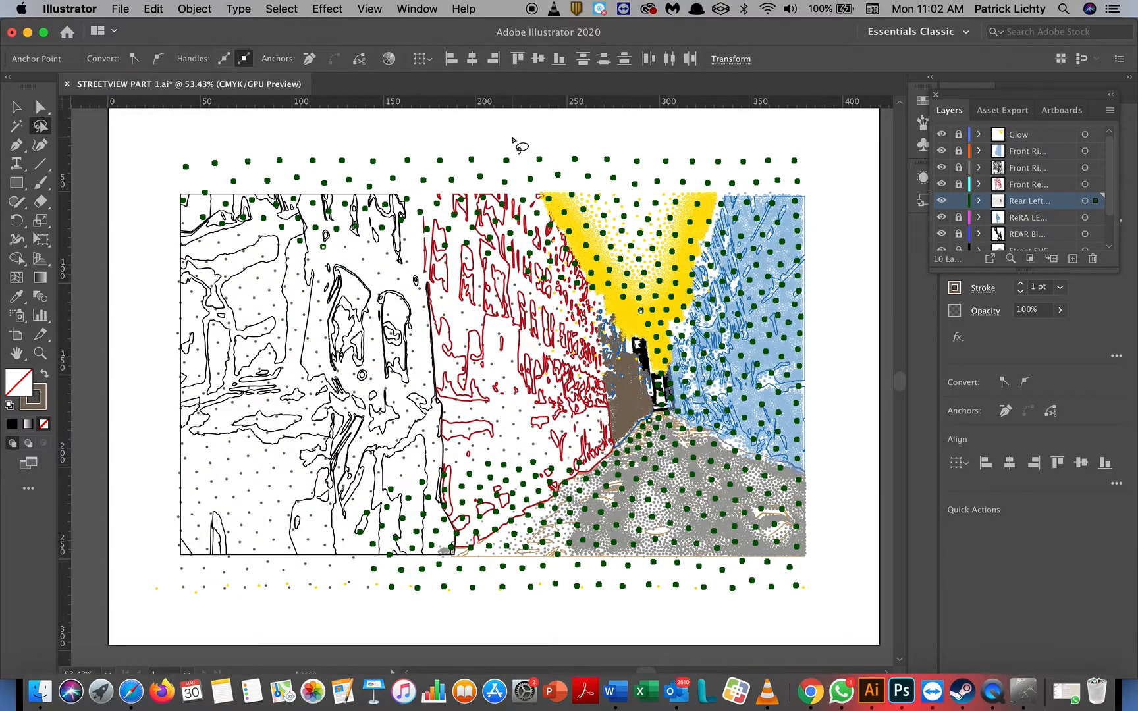
key(Delete)
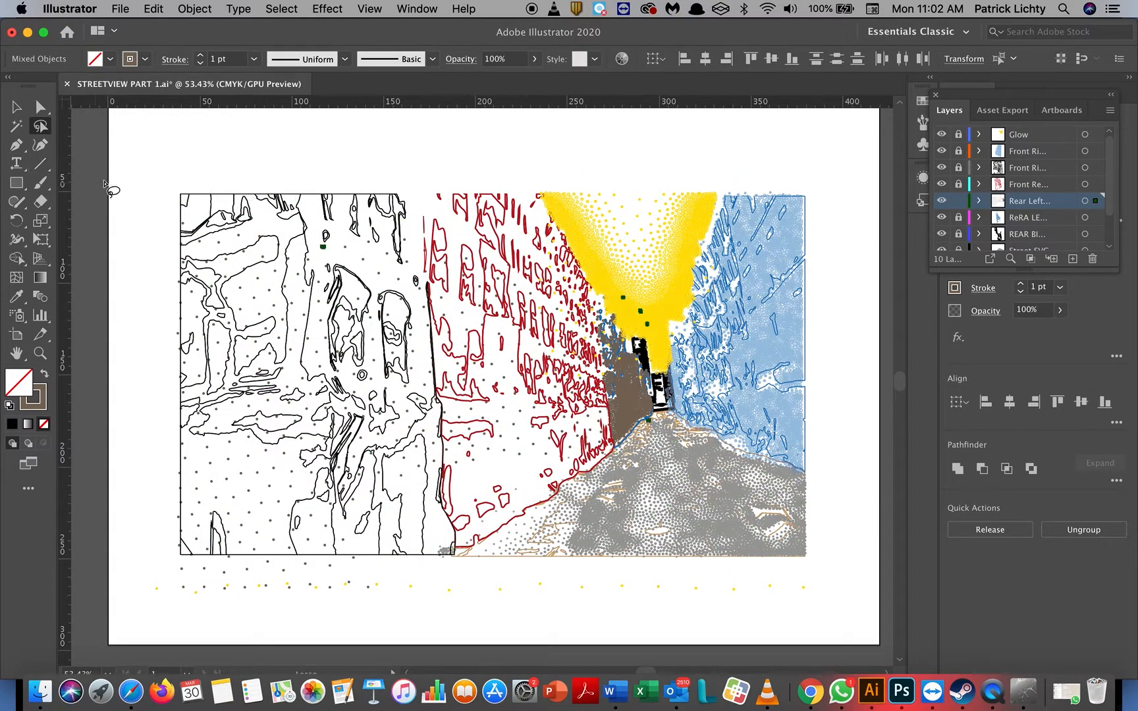
mouse_move(129, 174)
mouse_down()
mouse_move(297, 110)
mouse_move(356, 132)
mouse_move(478, 134)
mouse_move(558, 155)
mouse_move(581, 180)
mouse_move(578, 226)
mouse_move(598, 276)
mouse_move(608, 457)
mouse_move(602, 501)
mouse_move(541, 567)
mouse_move(500, 567)
mouse_move(434, 619)
mouse_move(344, 629)
mouse_move(174, 611)
mouse_move(144, 586)
mouse_move(121, 427)
mouse_up()
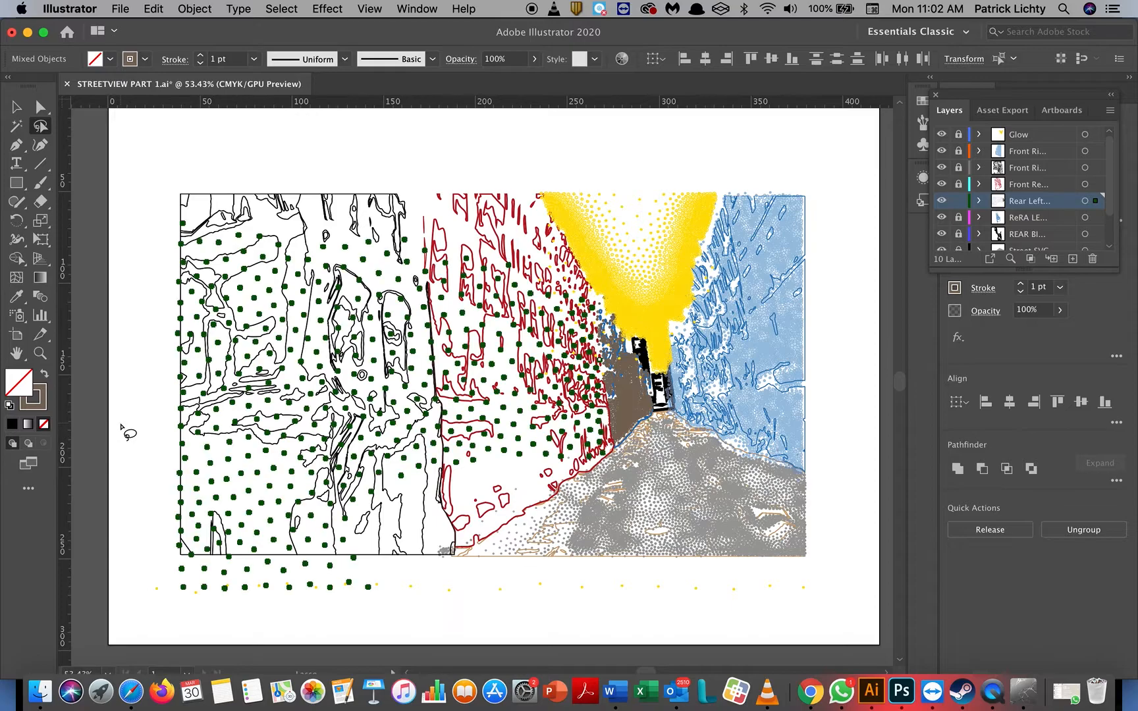
key(Delete)
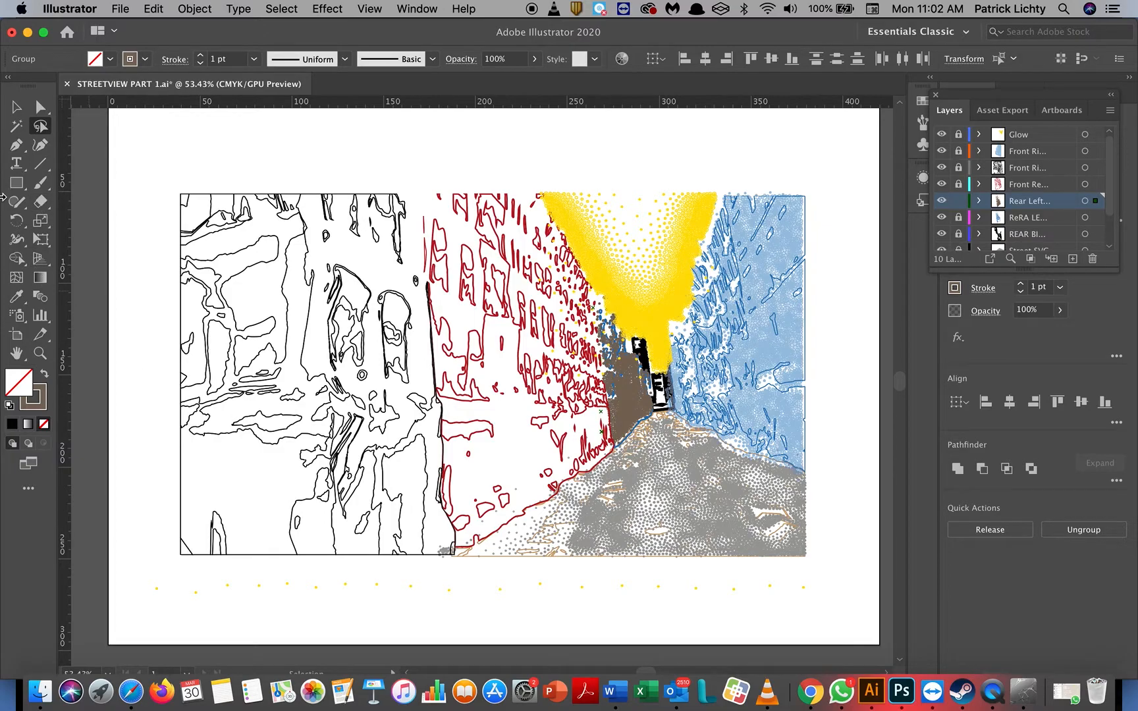
Select the remaining rear-left stipple, set its stroke weight to 0.5 pt and stretch its lower edge slightly downward.
click(14, 103)
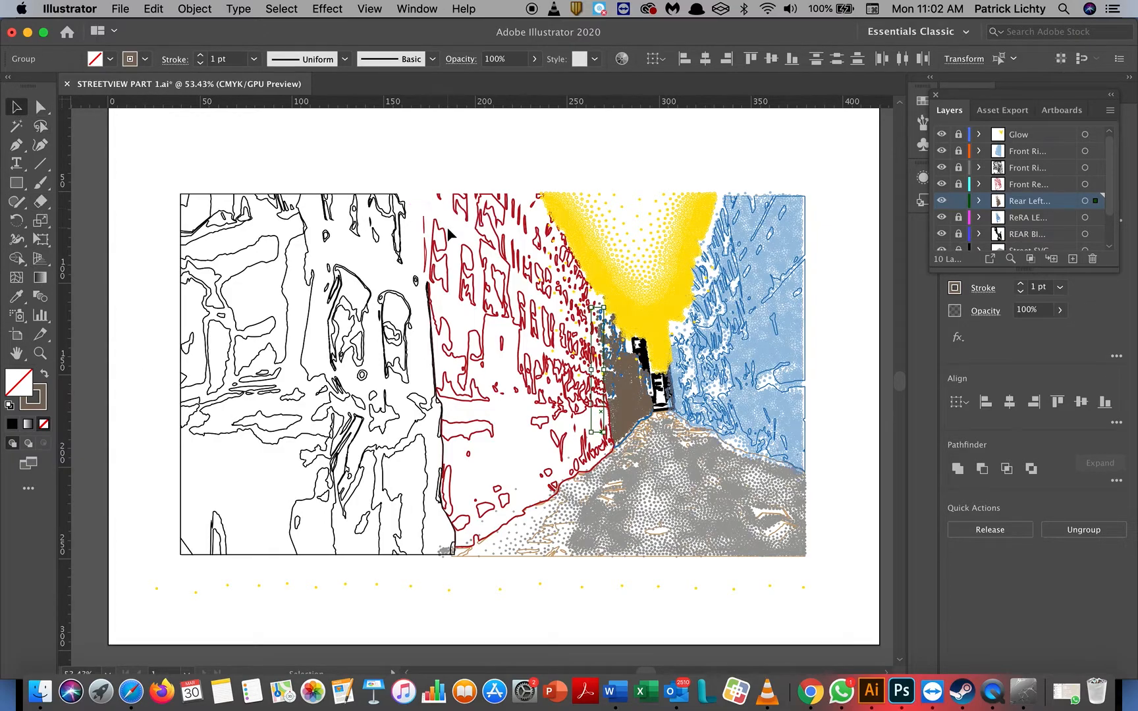
drag(514, 156, 760, 533)
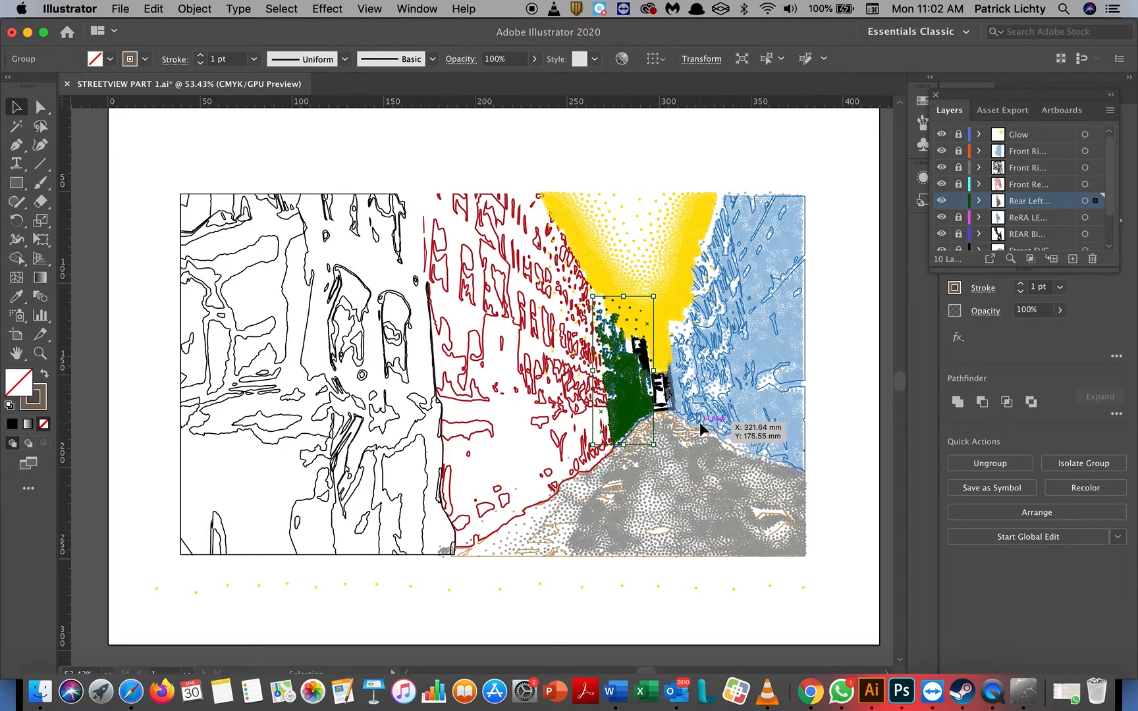
click(200, 62)
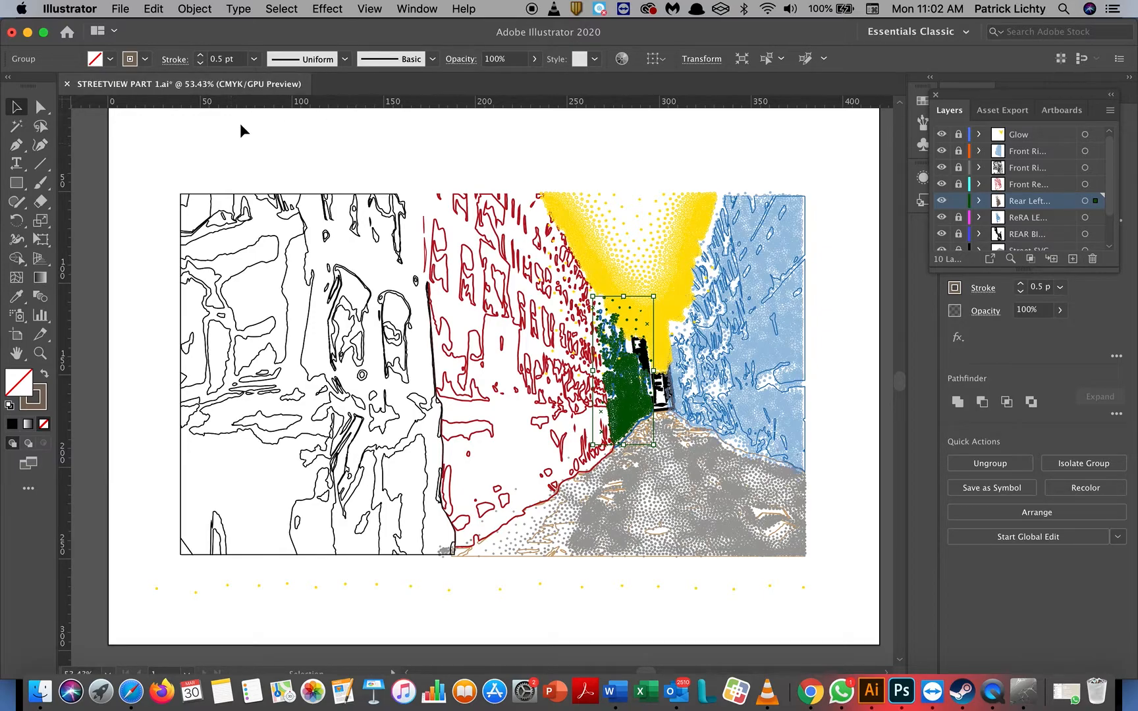
click(158, 133)
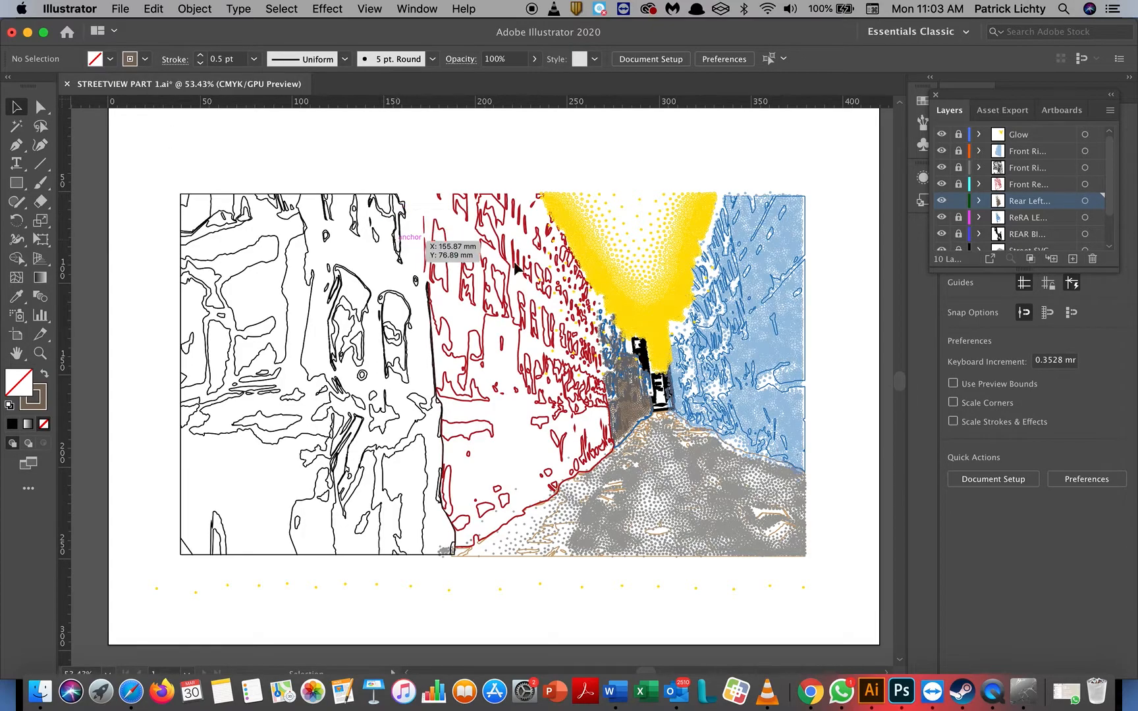
click(640, 407)
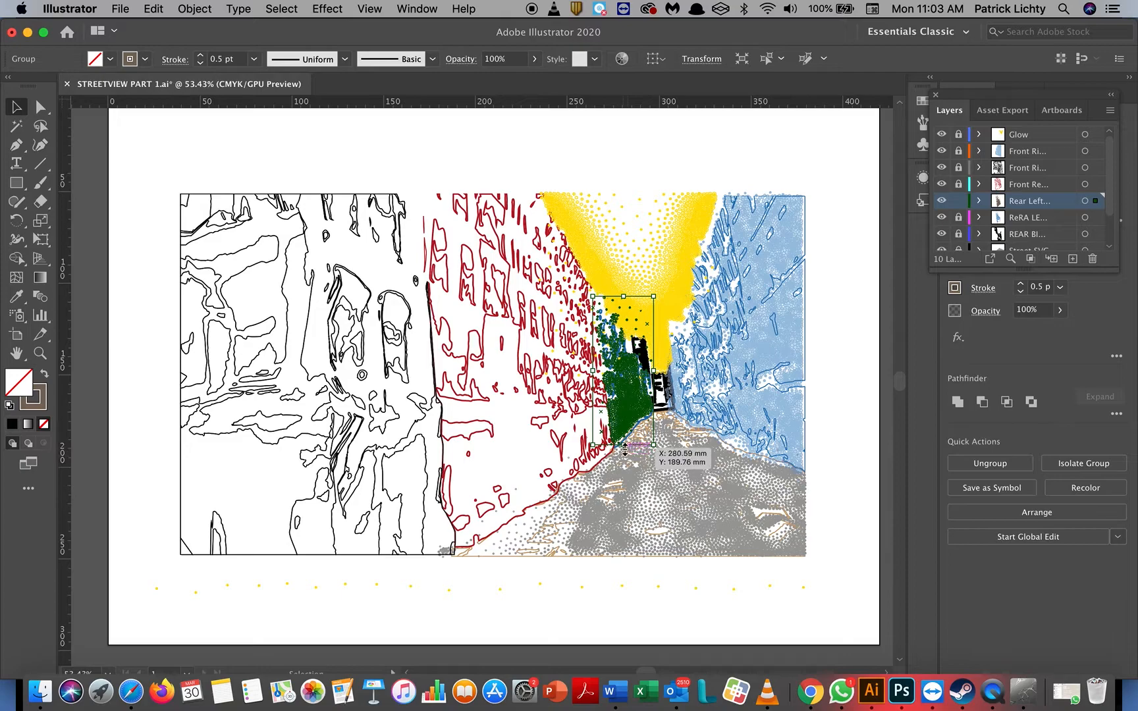
drag(625, 448, 623, 450)
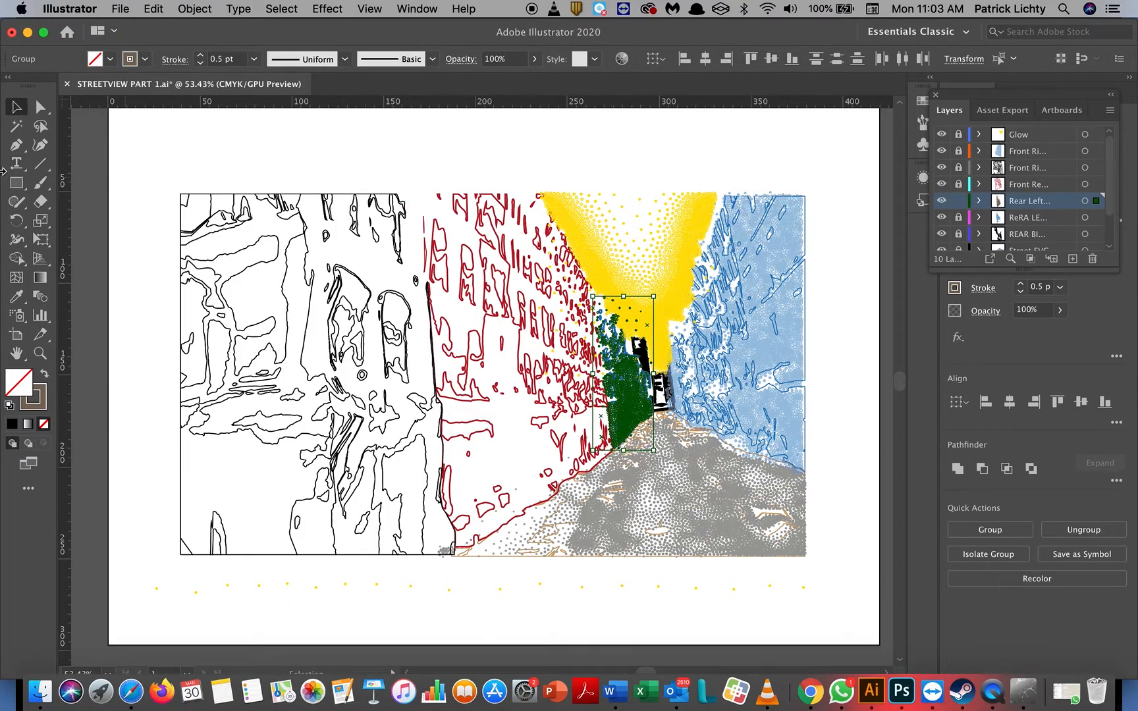
Lasso and delete the stray stipple dots above the rear-left building, and lock the rear-left stipple layer.
click(40, 126)
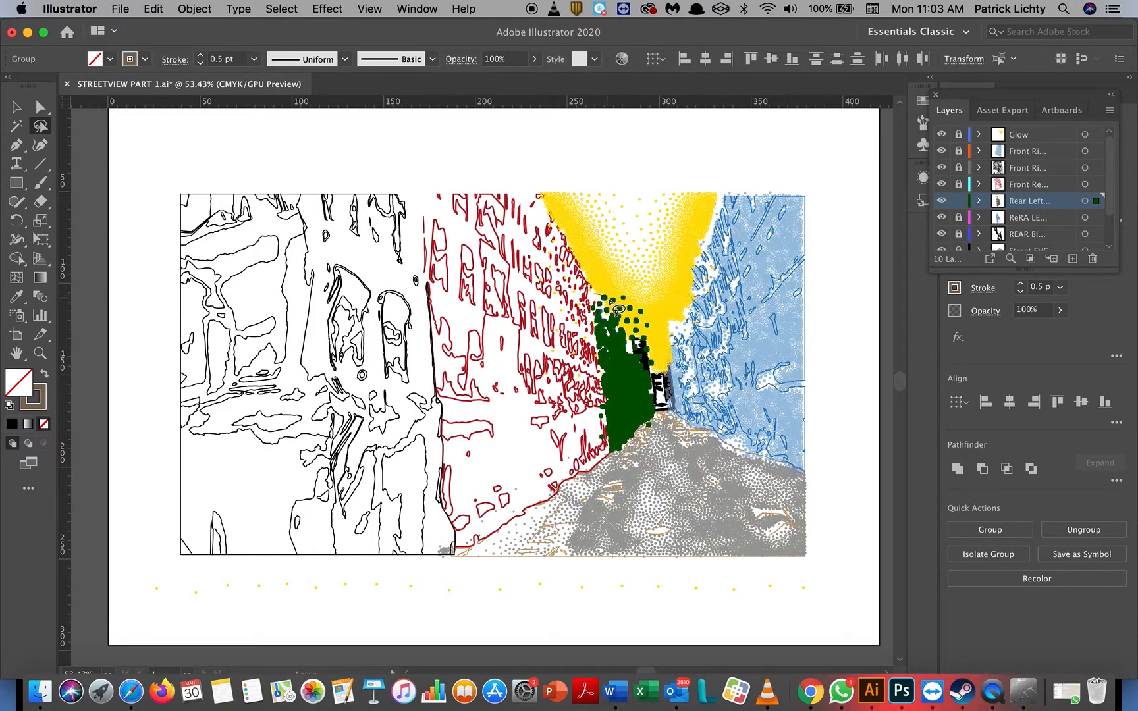
mouse_move(630, 327)
mouse_down()
mouse_move(666, 301)
mouse_move(602, 244)
mouse_up()
key(Delete)
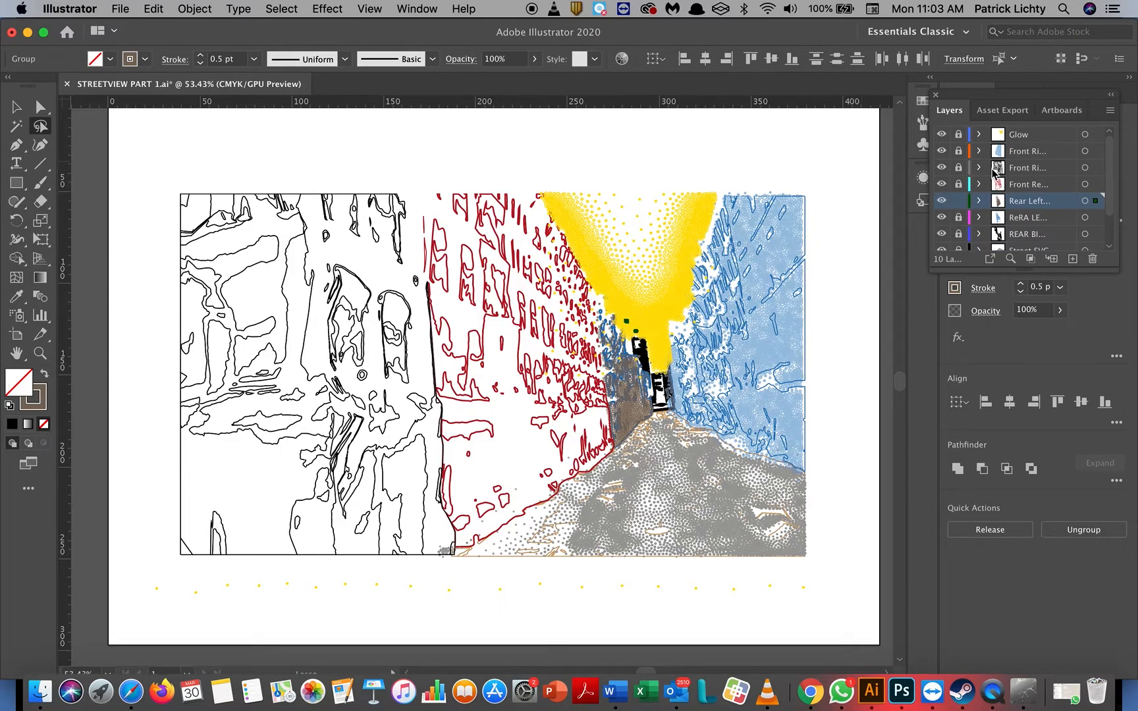
click(959, 201)
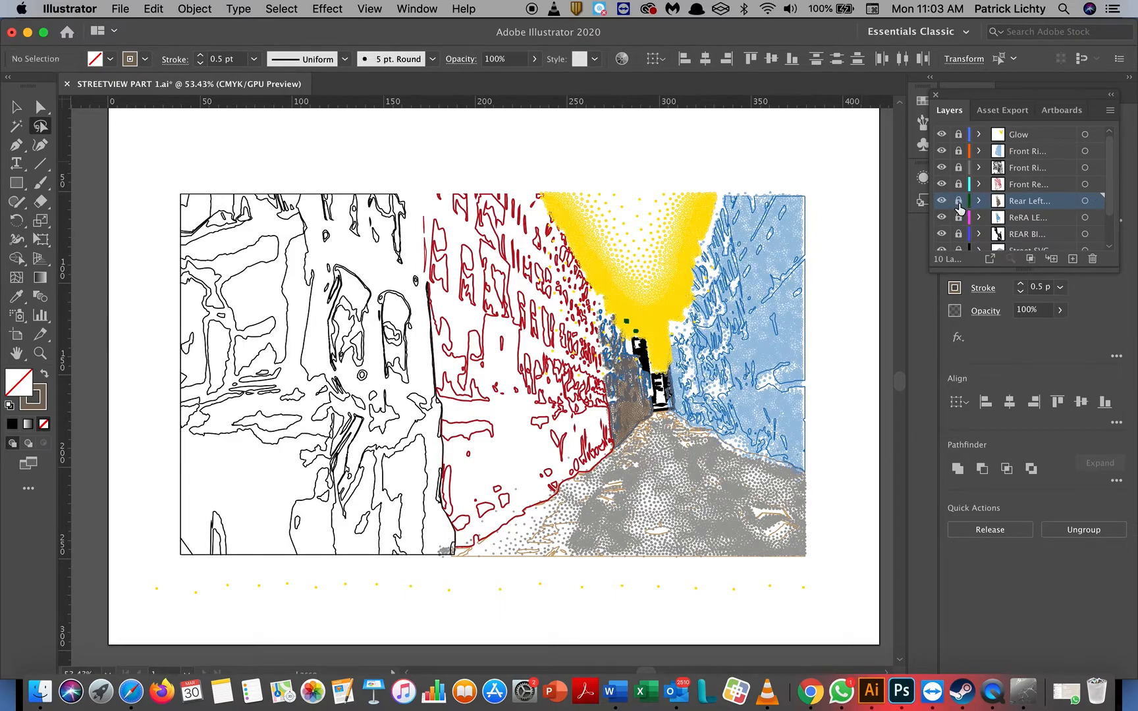
Create a new layer directly above the front red building layer and name it Front Red Bldg SVG.
click(1050, 189)
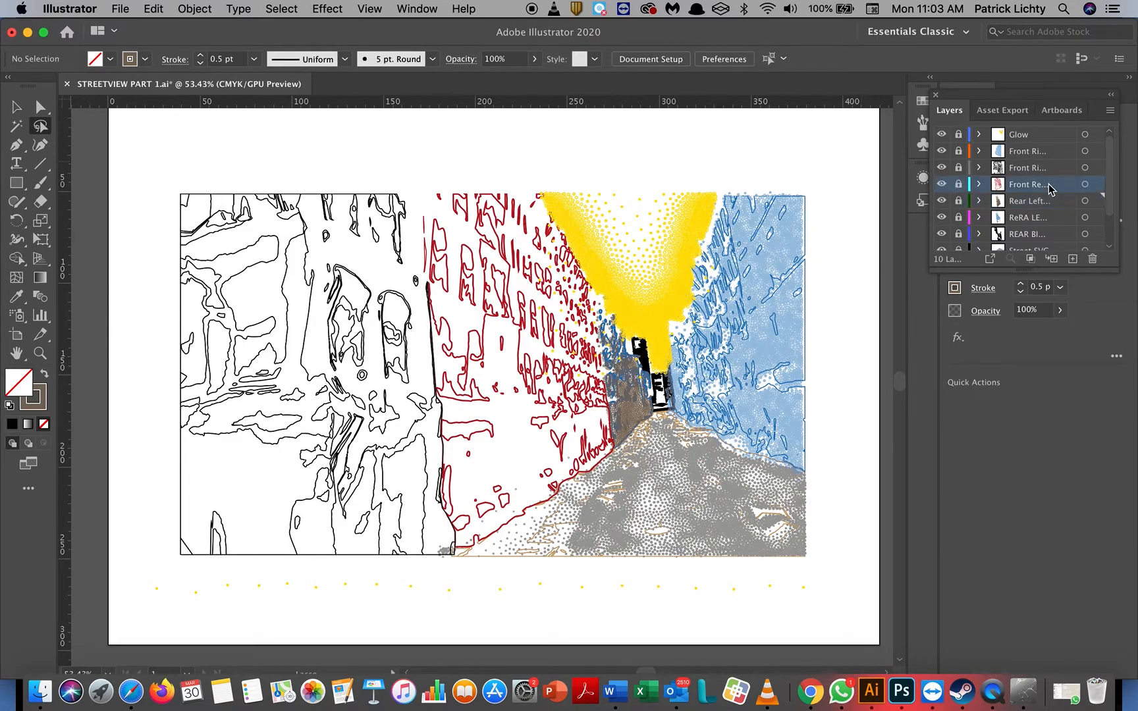
click(1073, 259)
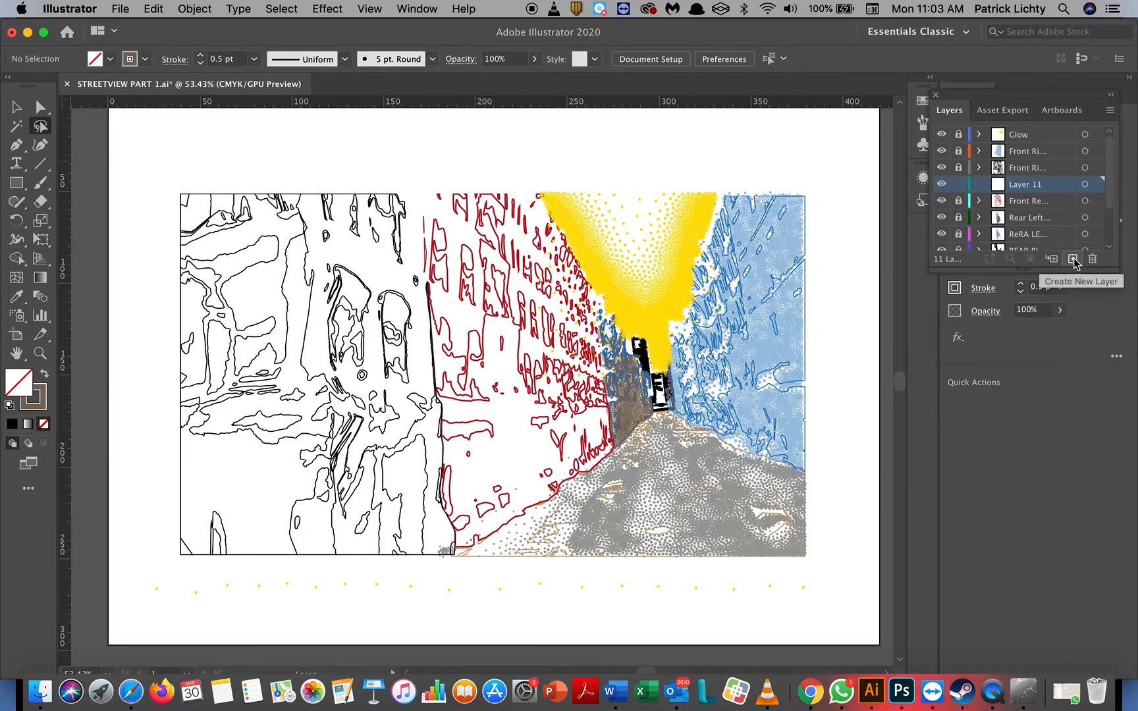
double_click(1040, 186)
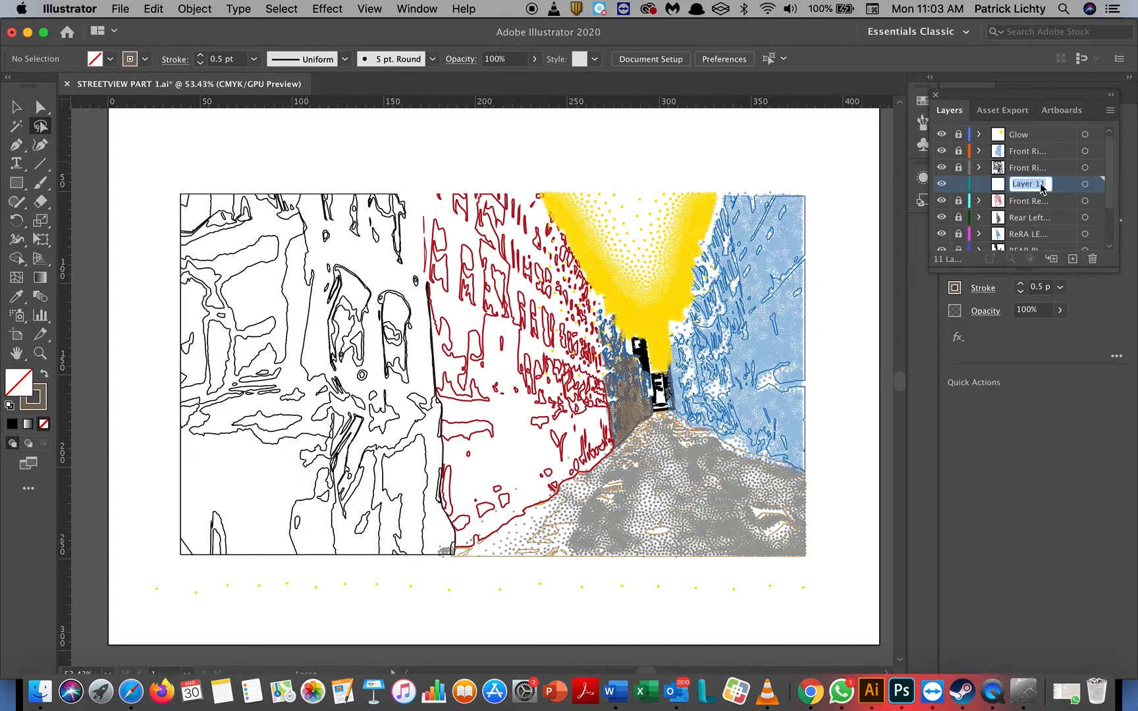
text(Fr)
text(ont Red B)
text(leg)
text(o)
text( SVG)
key(Return)
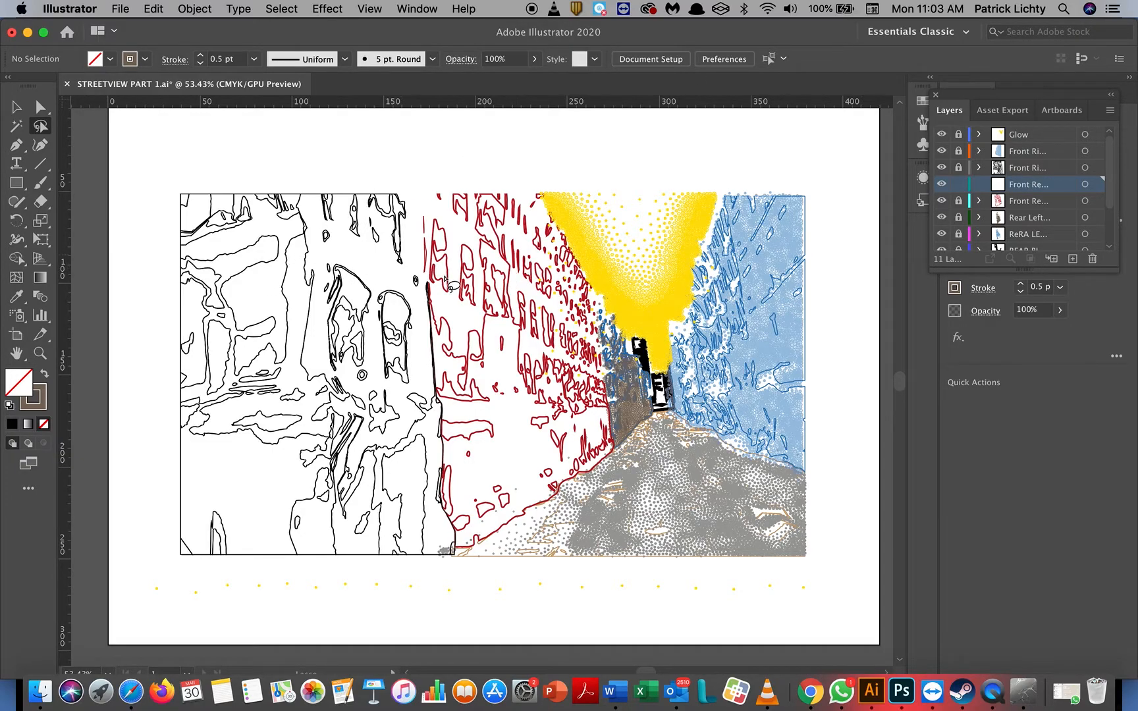
click(120, 9)
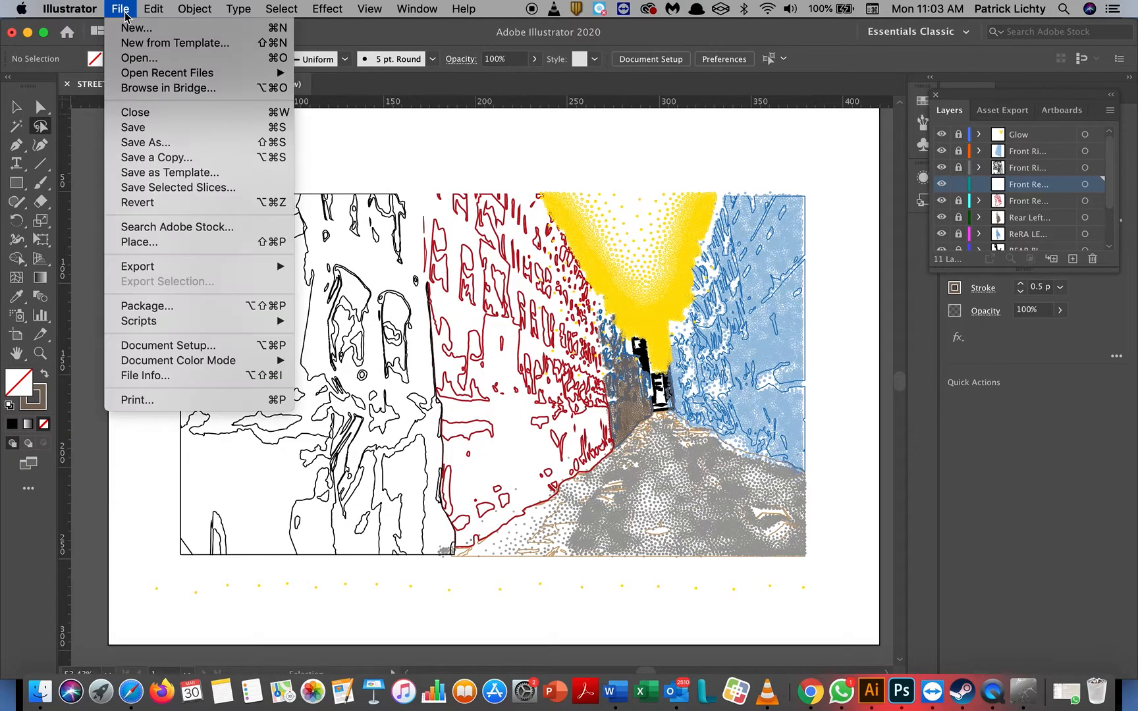
click(184, 244)
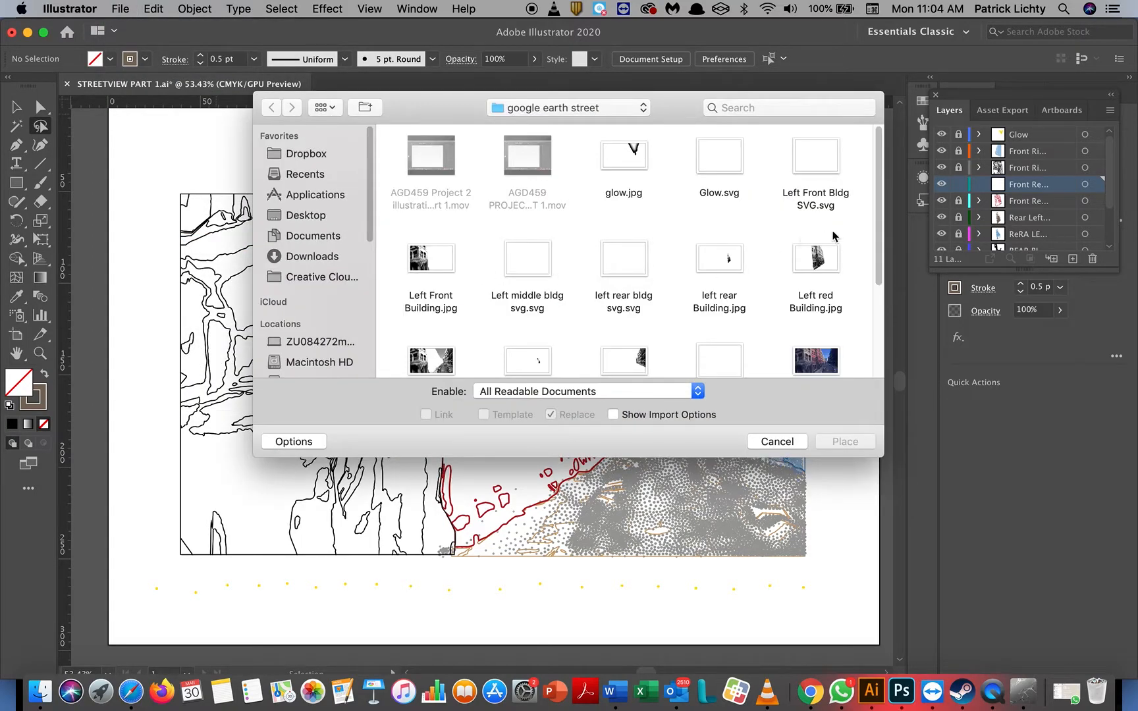
double_click(816, 257)
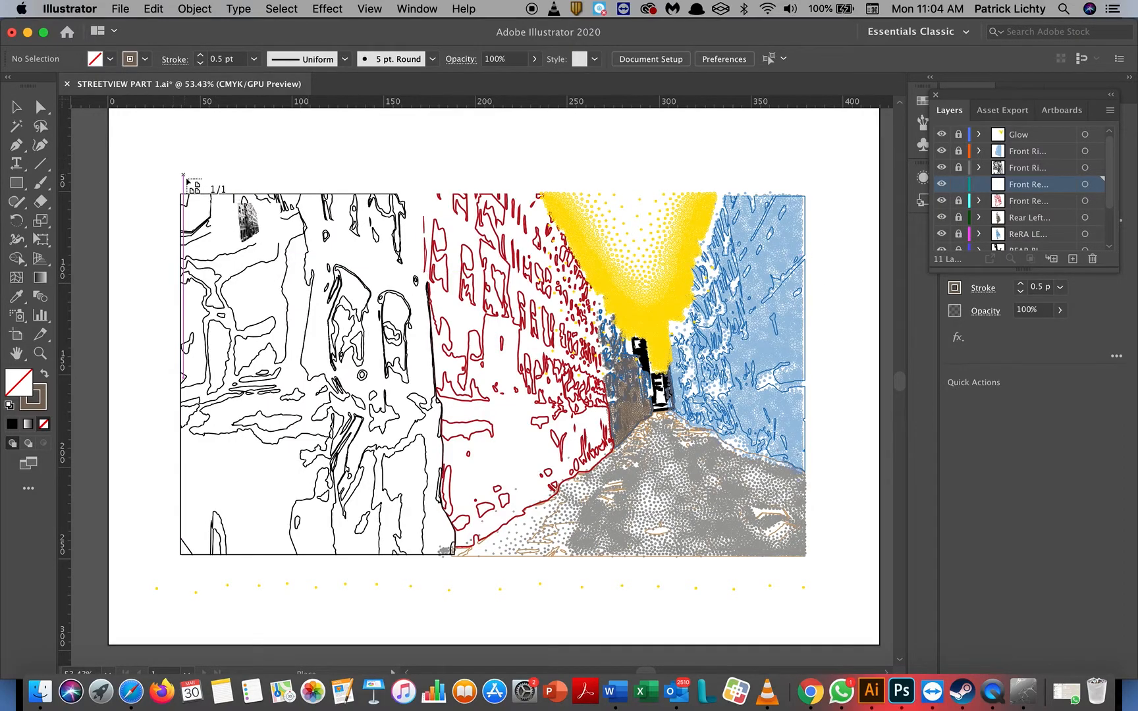
drag(177, 167, 814, 637)
drag(809, 632, 809, 631)
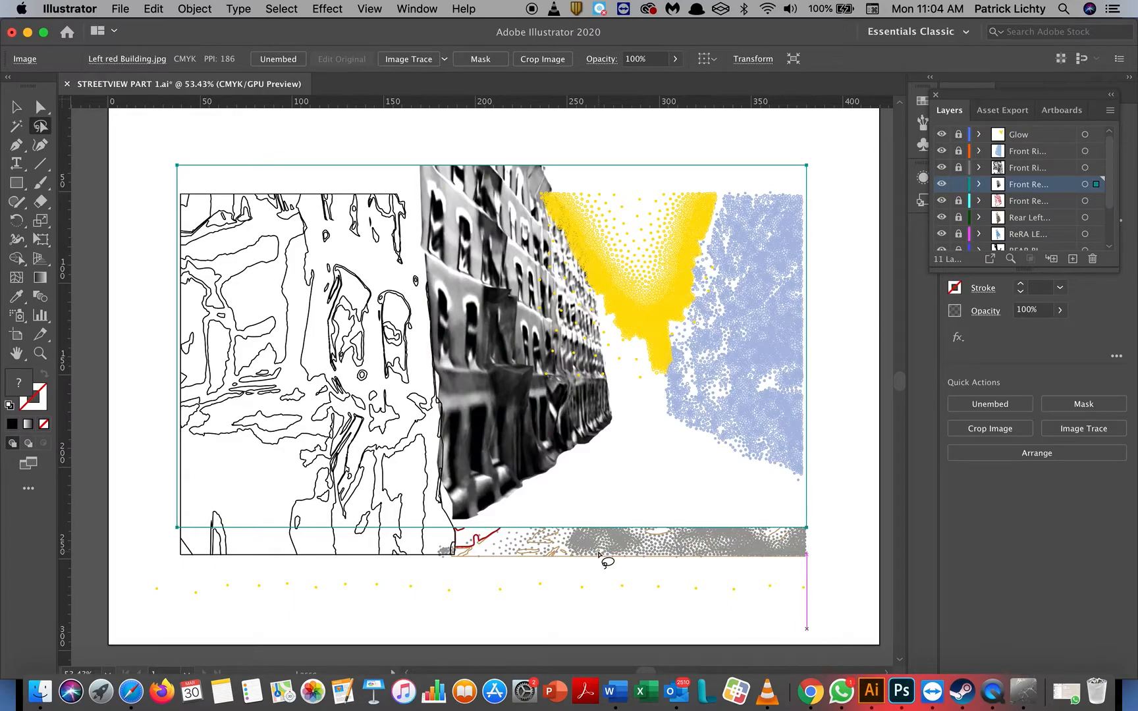
key(Delete)
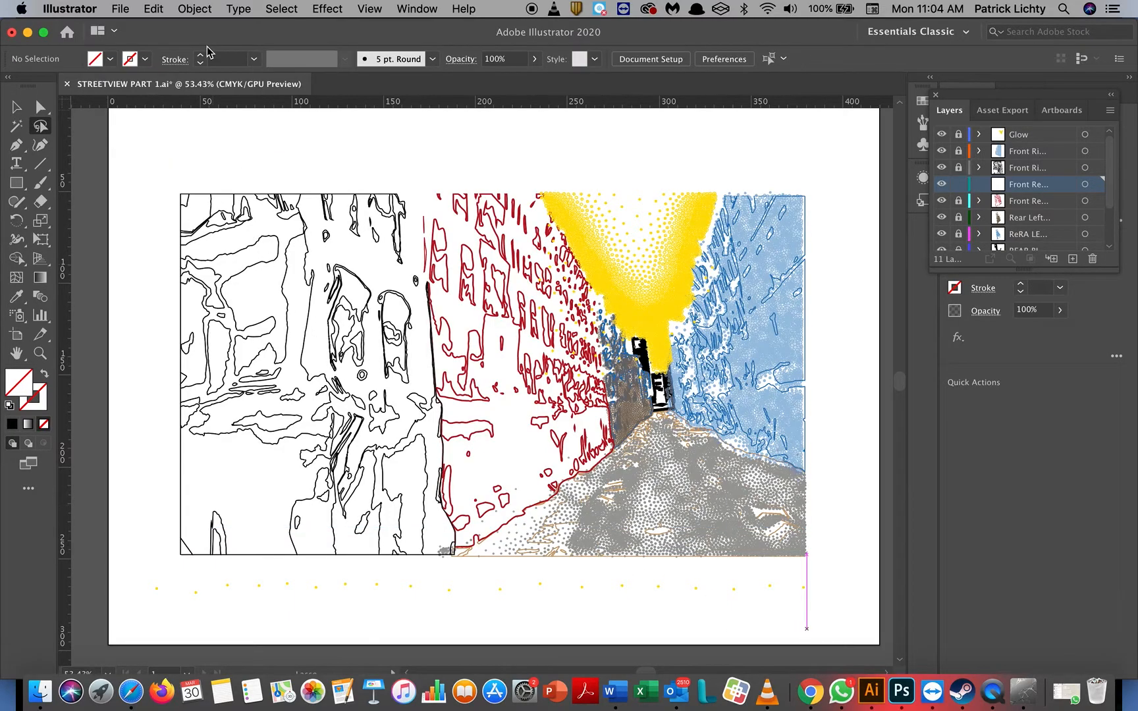
Place Left Front Bldg SVG.svg on the new layer, sized to span roughly the full width of the street drawing.
click(120, 8)
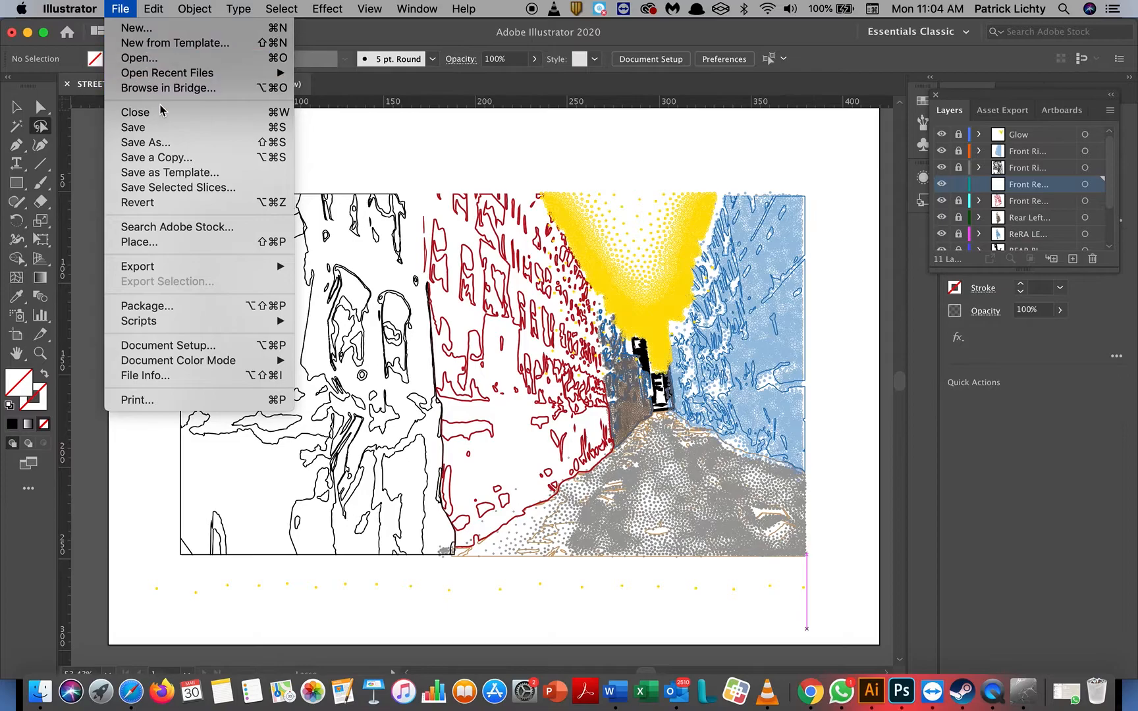
click(205, 244)
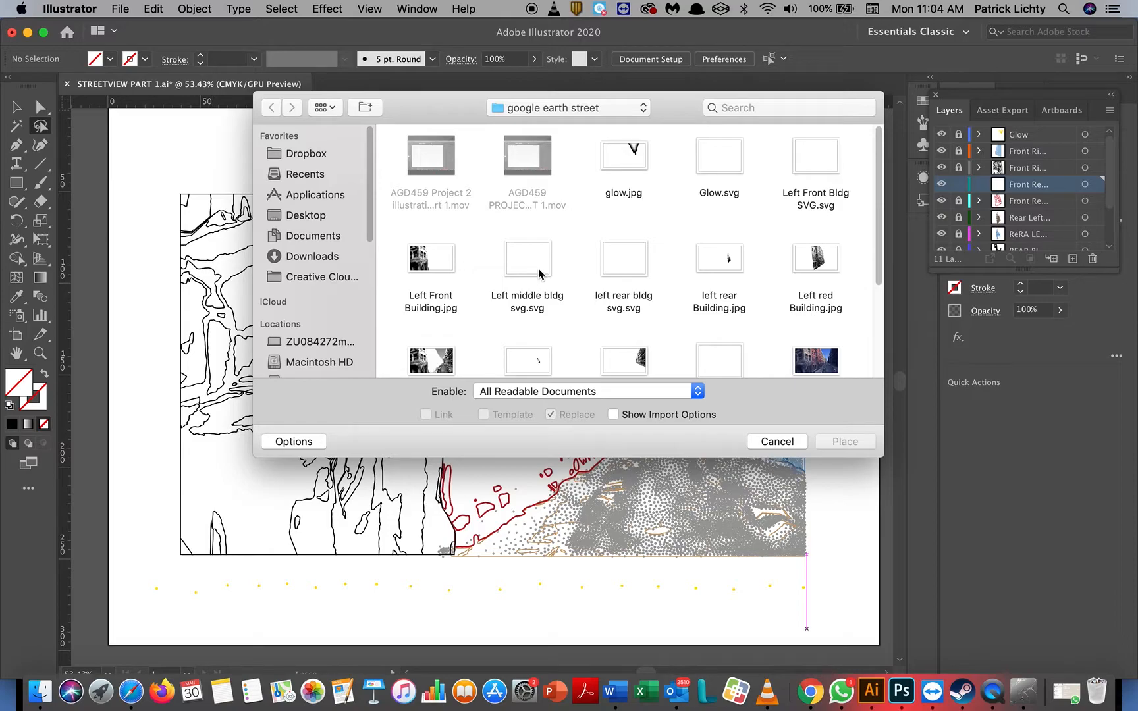
scroll(539, 274, down, 3)
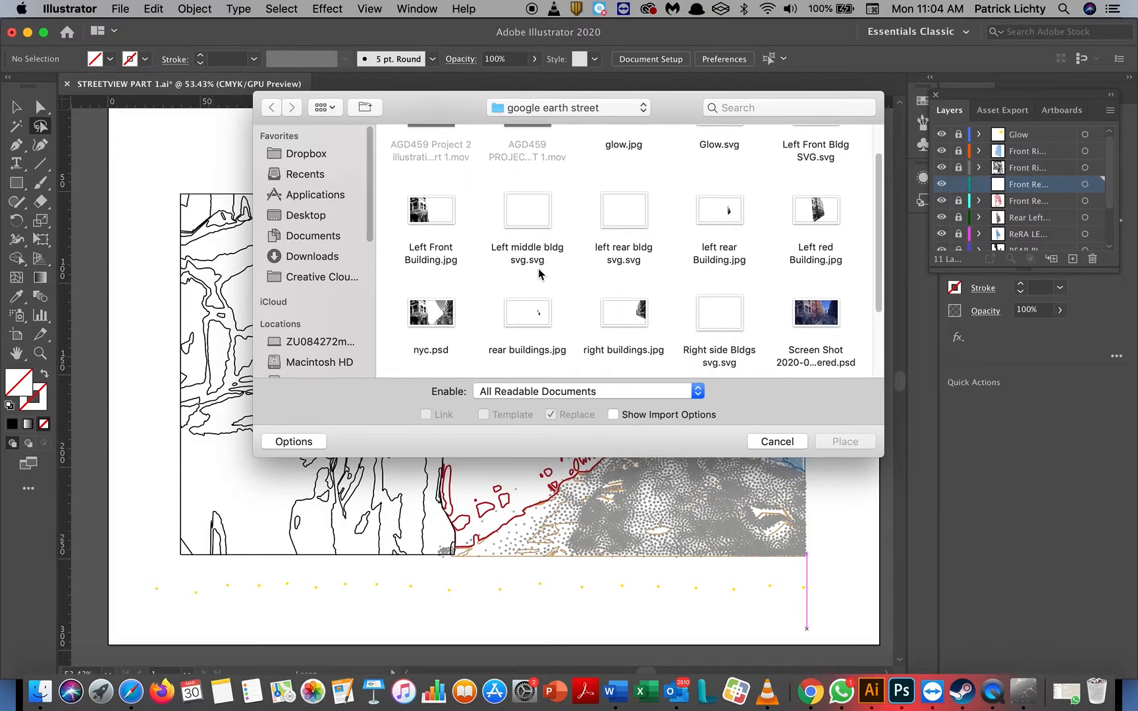
scroll(541, 290, up, 2)
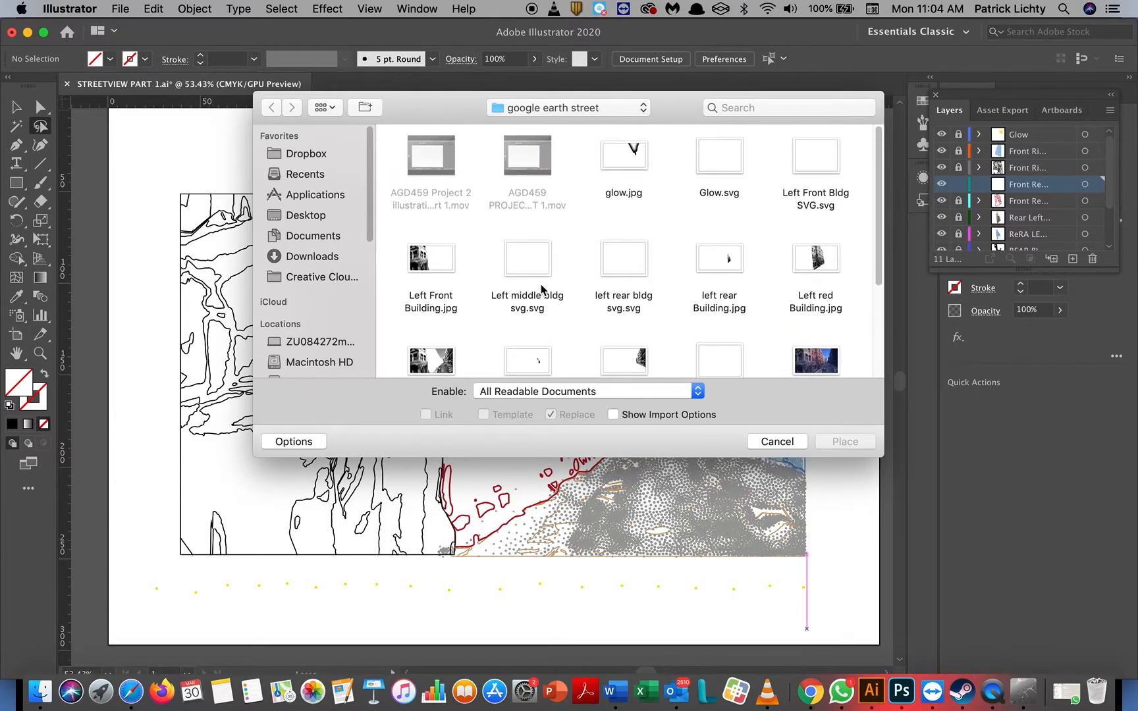
click(825, 163)
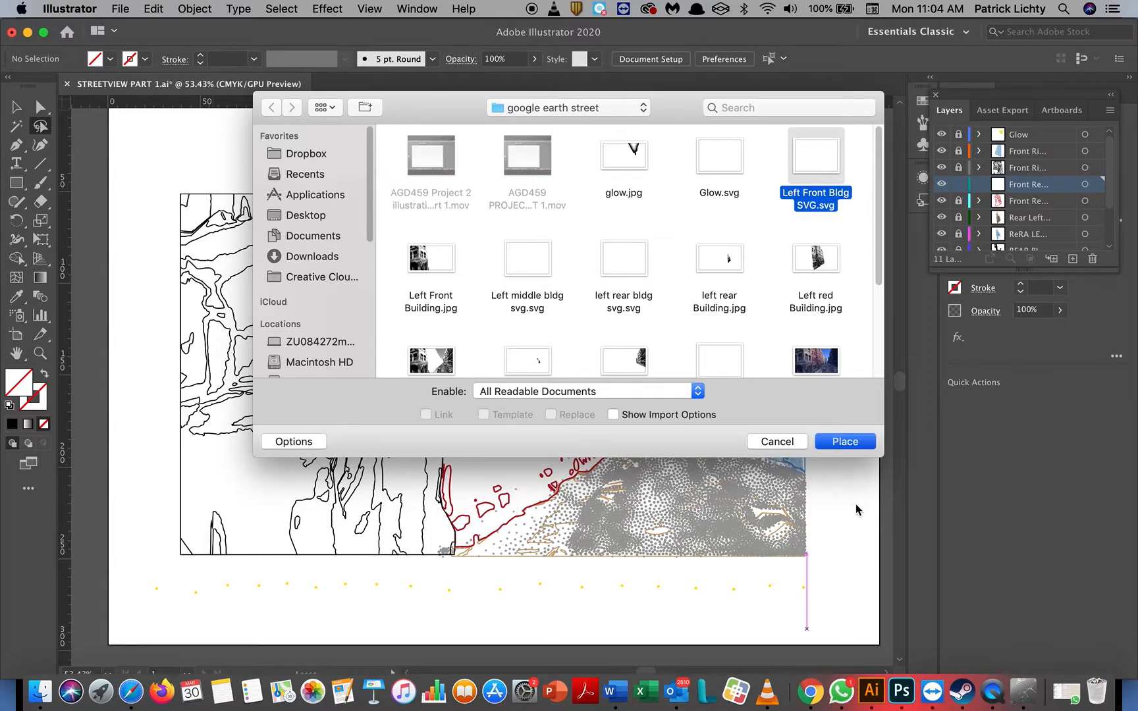
click(845, 442)
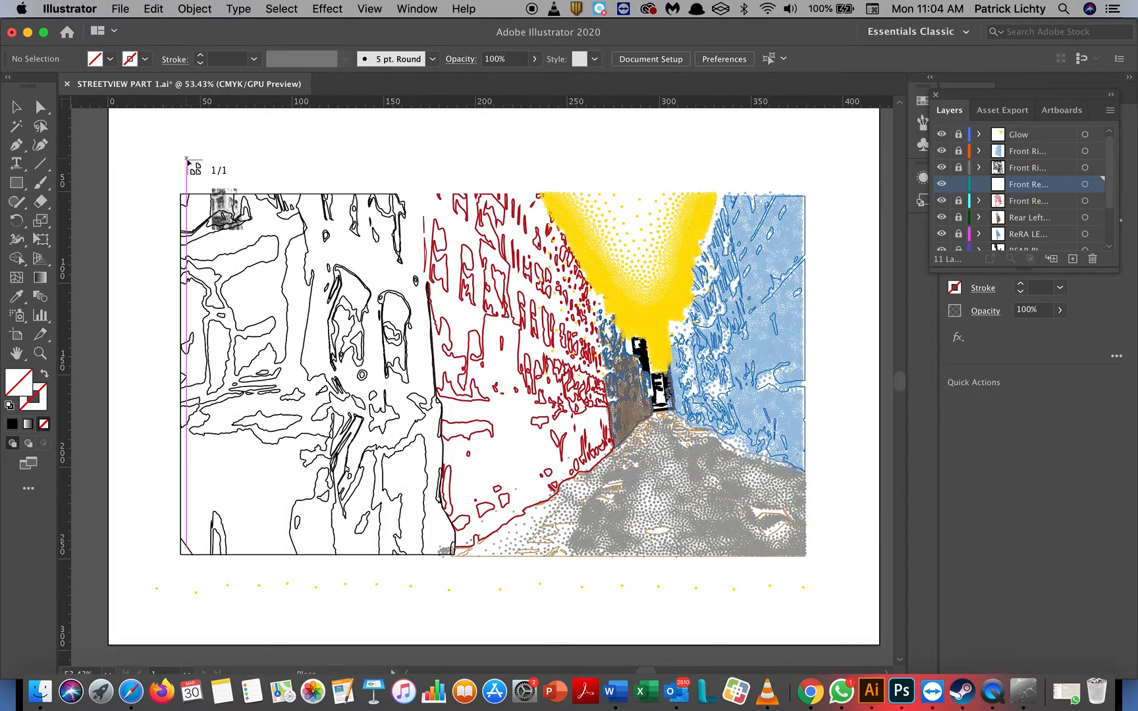
mouse_move(186, 159)
mouse_down()
mouse_move(419, 253)
mouse_move(652, 367)
mouse_move(777, 518)
mouse_move(799, 579)
mouse_move(840, 619)
mouse_up()
key(q)
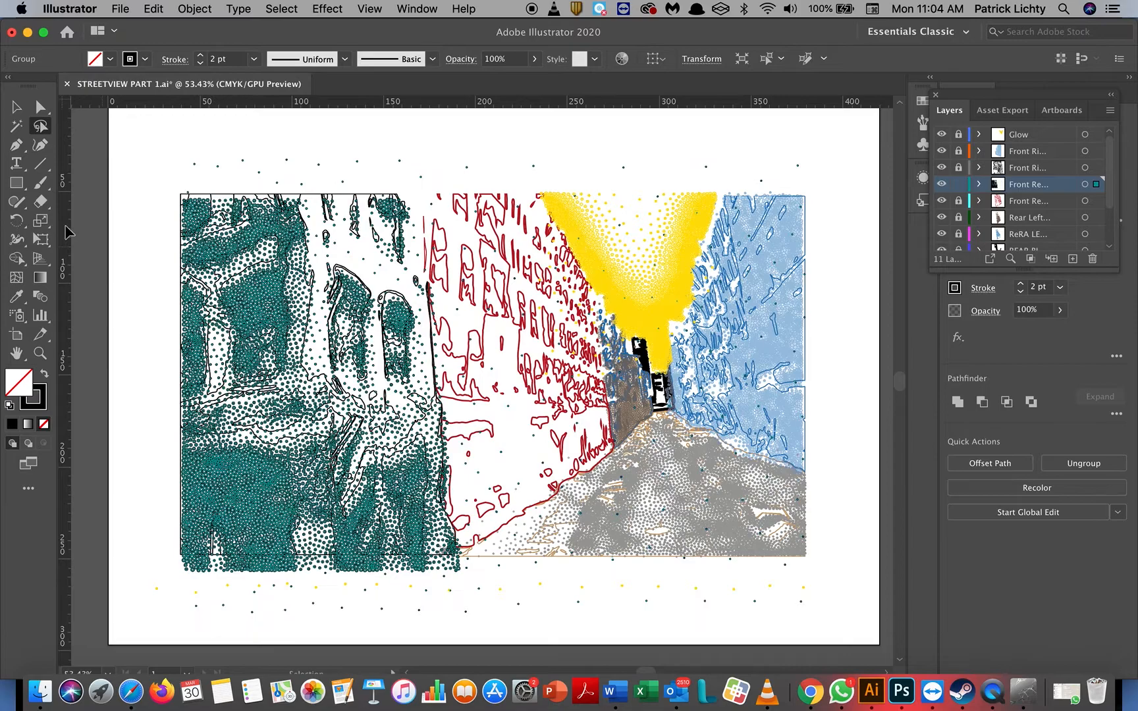
Move and scale the placed stipple until it lines up with the black outlines of the front-left building.
click(16, 106)
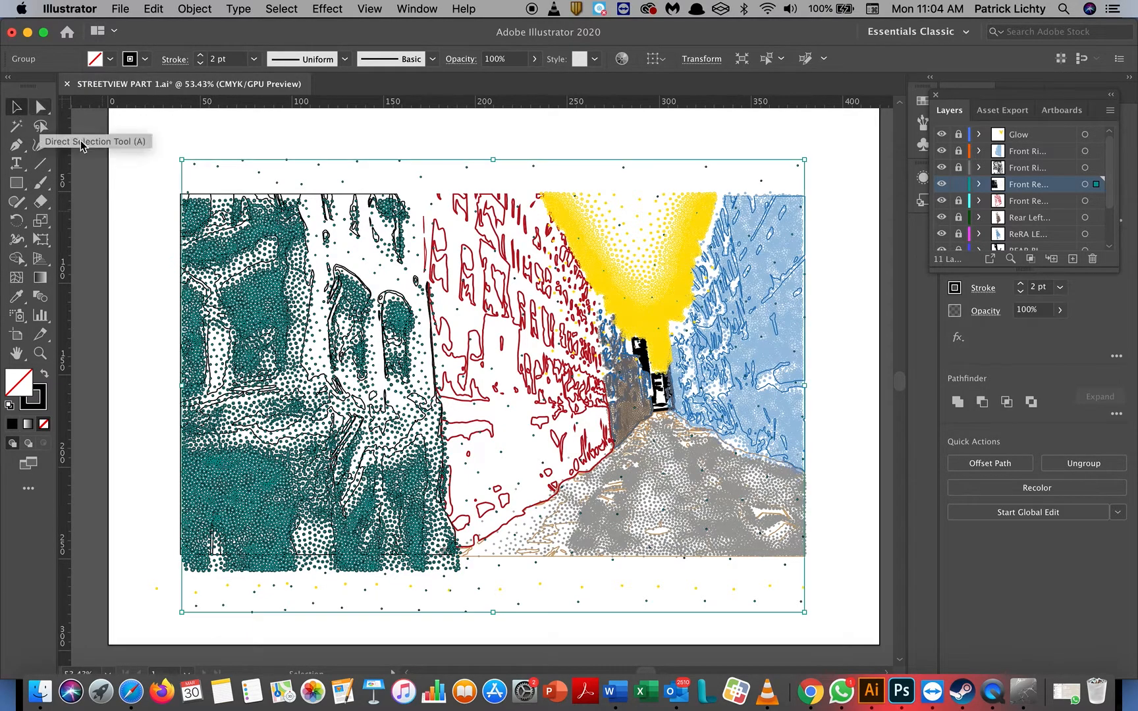
drag(205, 218, 208, 217)
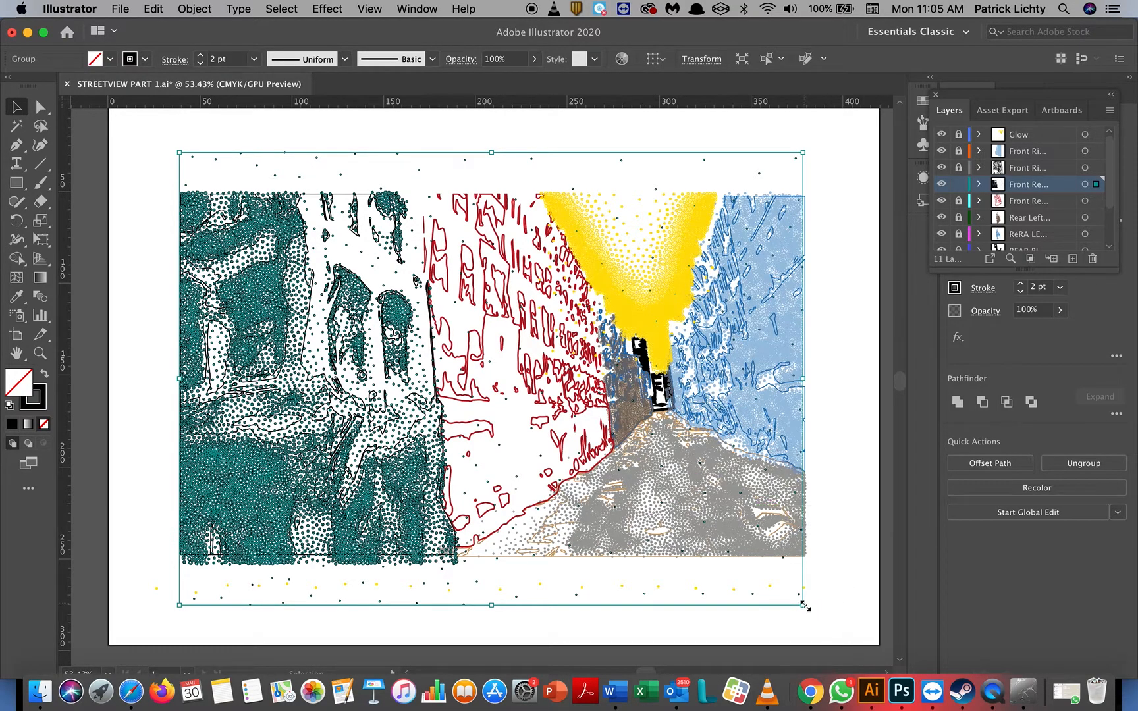
drag(801, 604, 794, 599)
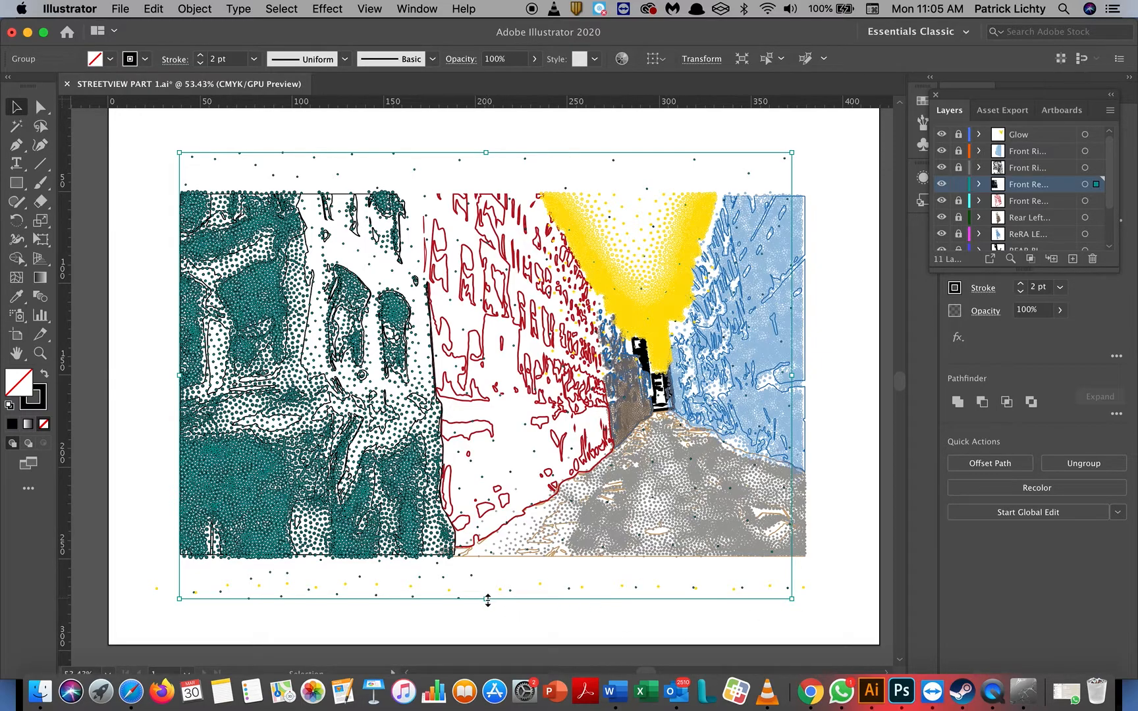
drag(487, 600, 486, 596)
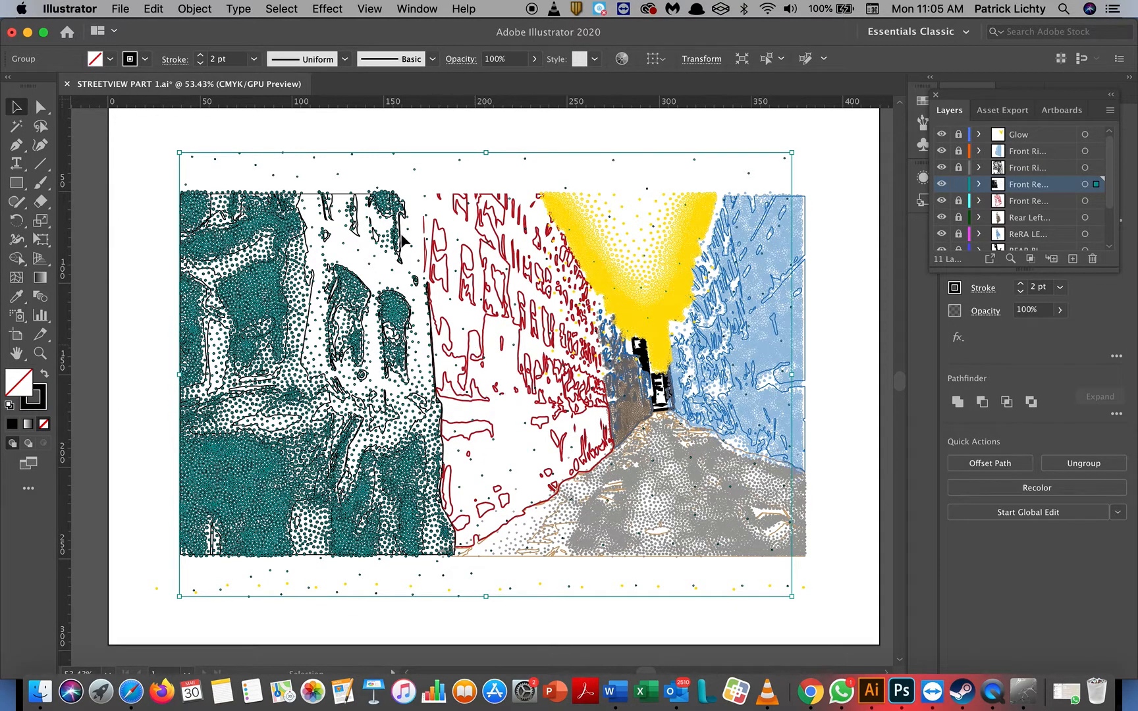
drag(488, 155, 486, 155)
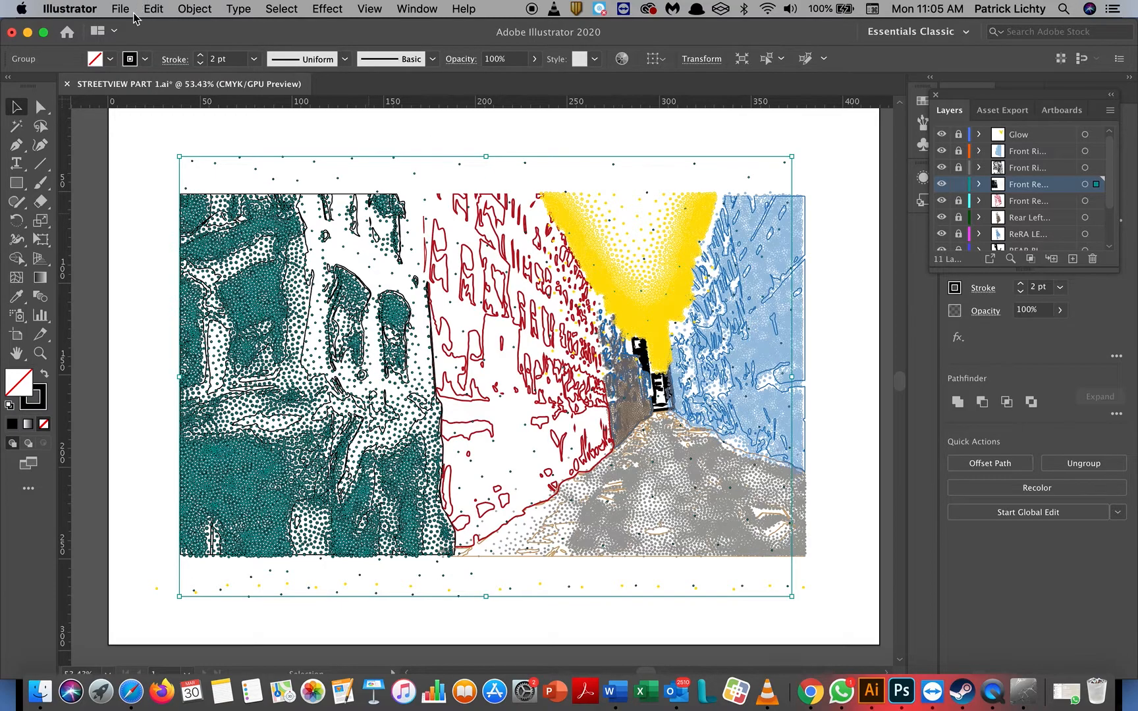
Give the front-left stipple a green stroke using the C=85 M=10 Y=100 K=10 swatch, and deselect it.
click(145, 59)
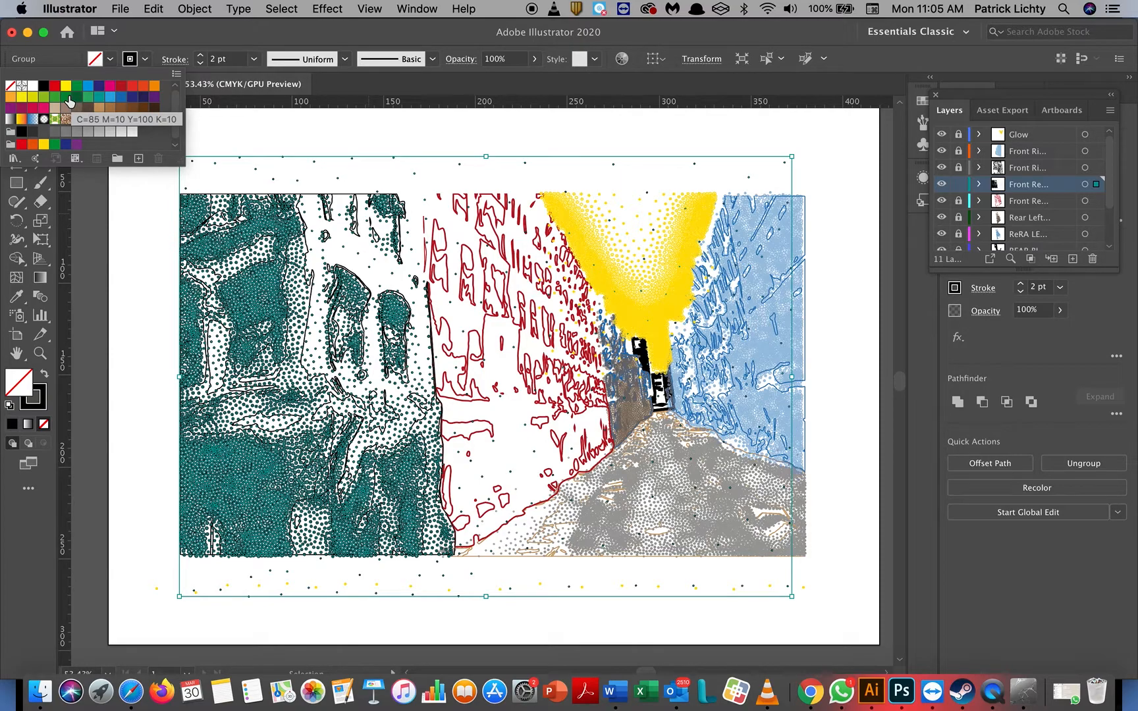
click(68, 98)
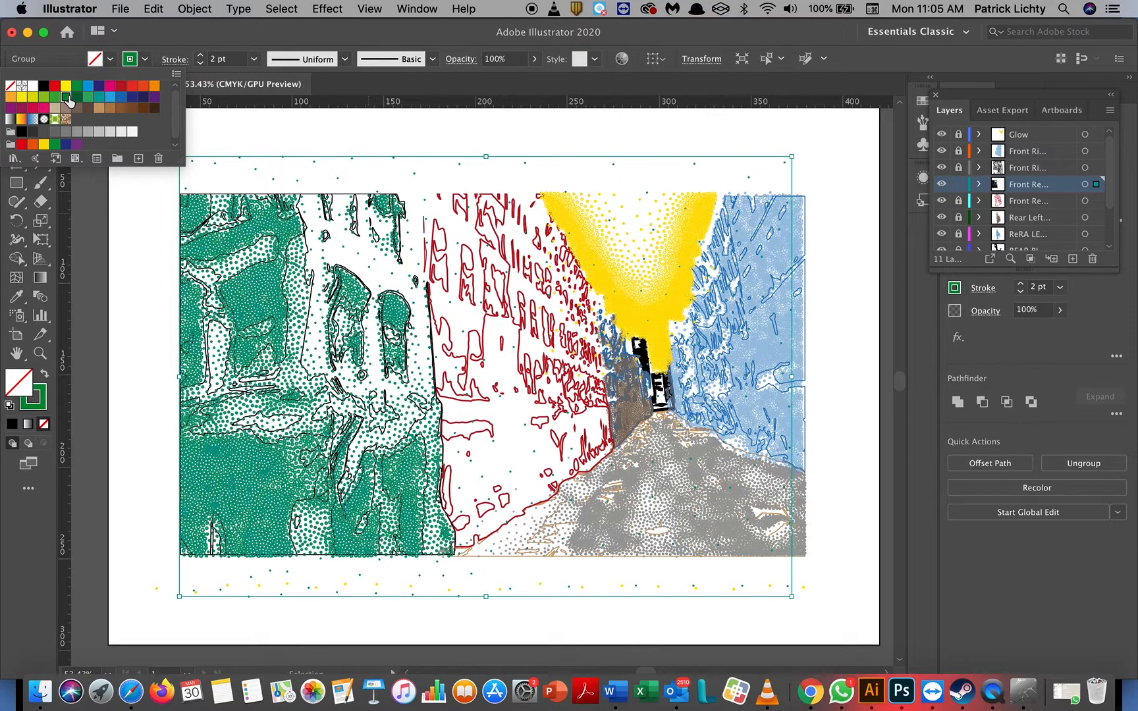
click(195, 9)
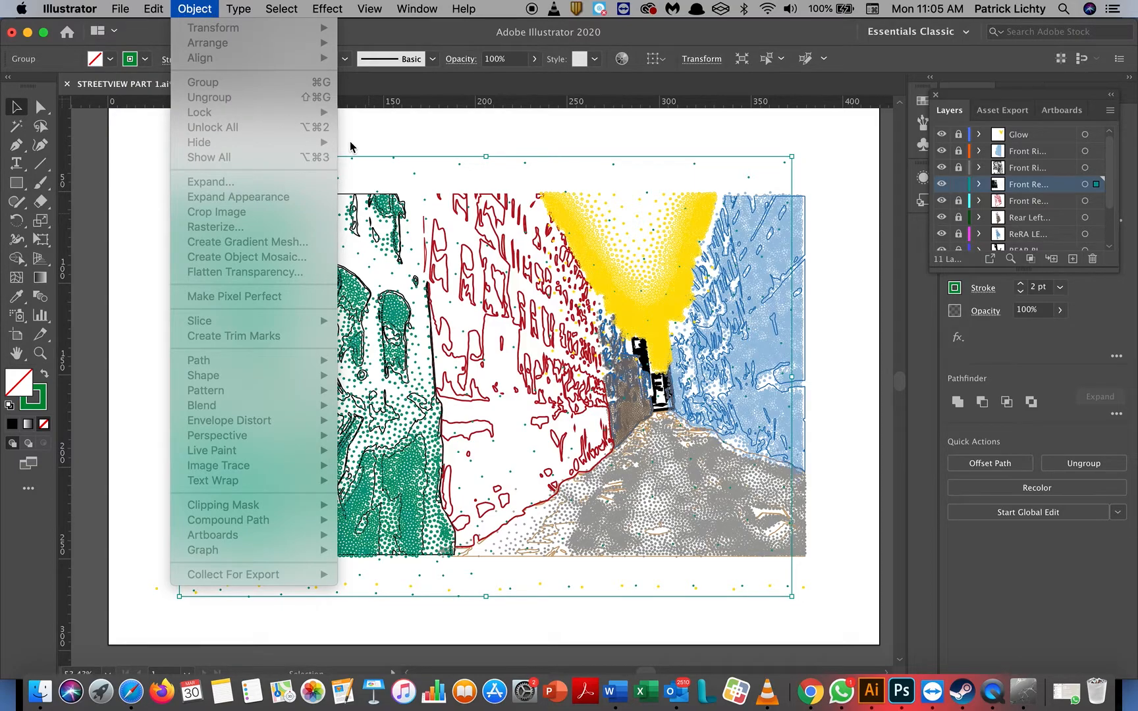
click(429, 145)
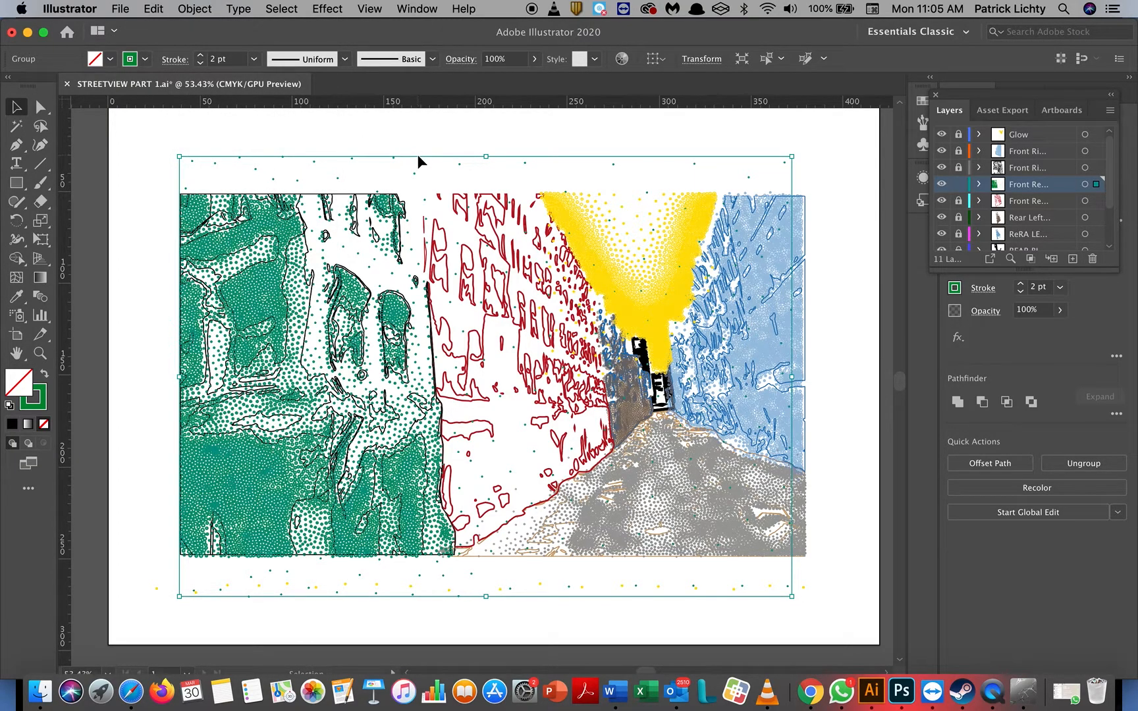
click(419, 155)
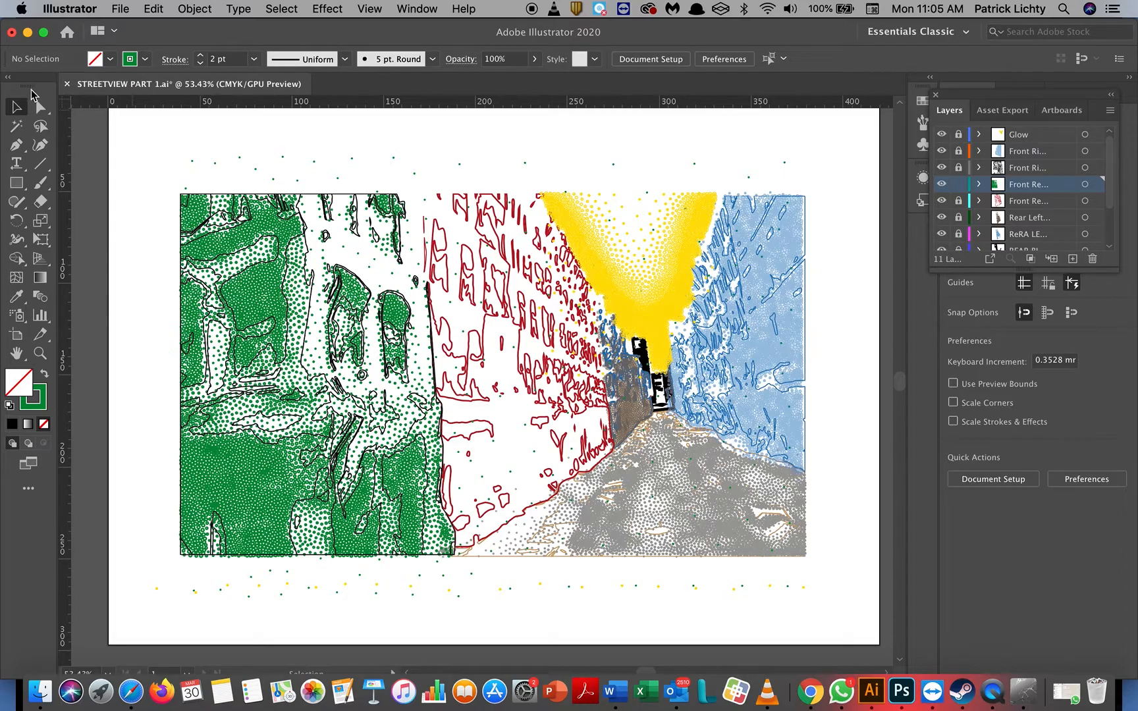
Select the green front-left stipple group, ungroup it into separate dots and clear the selection.
click(277, 302)
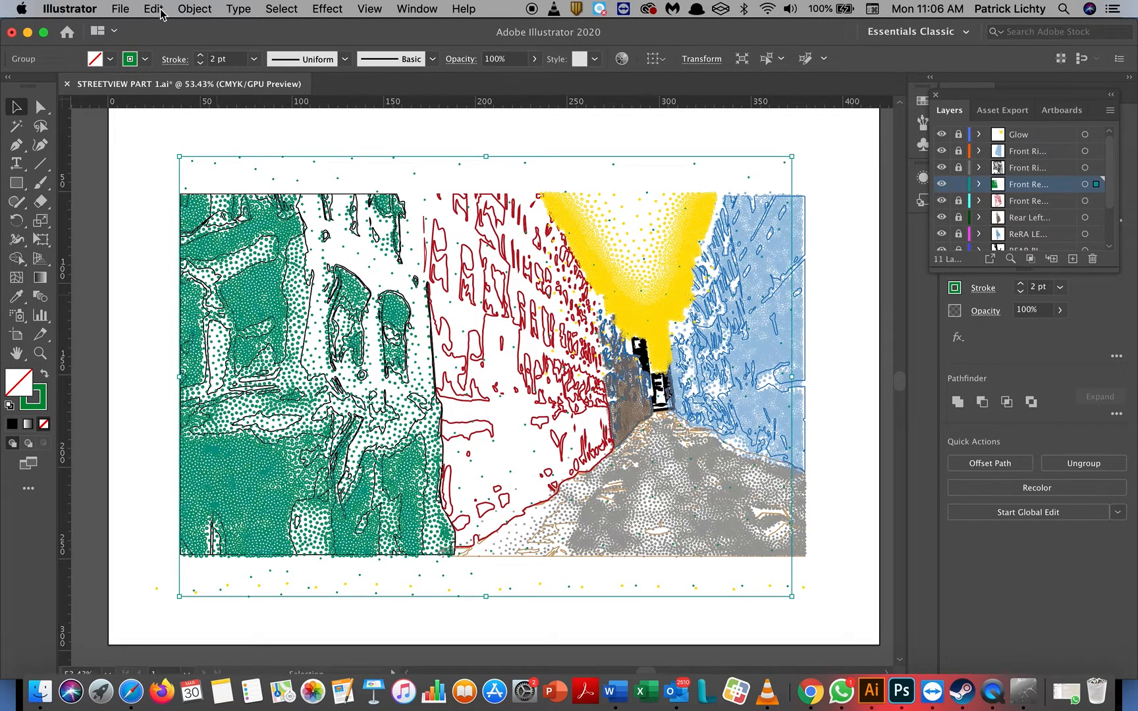
click(154, 9)
mouse_move(195, 21)
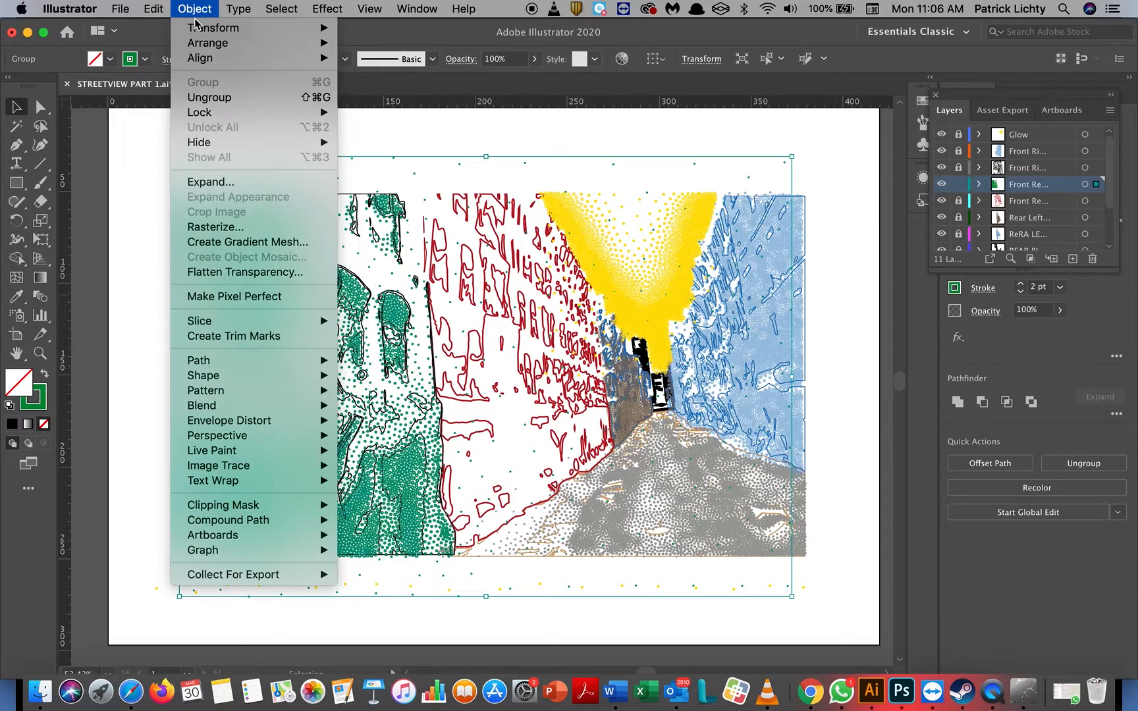
click(209, 97)
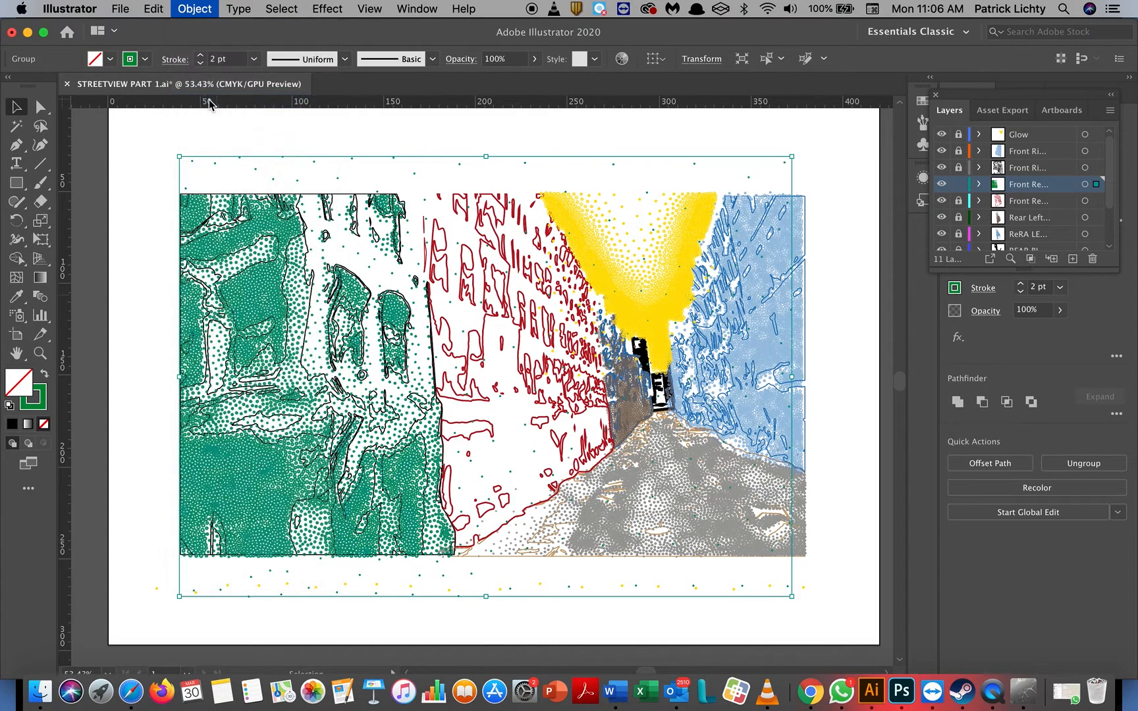
click(304, 143)
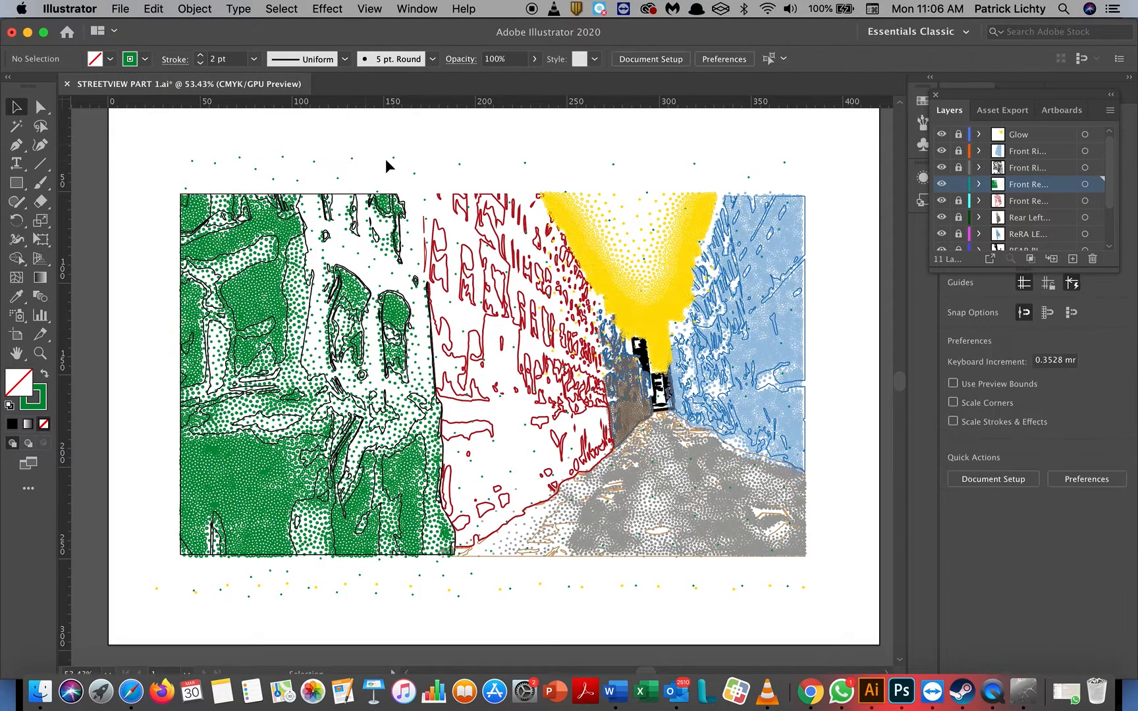
Lasso and delete the stray green dots scattered over the red building, sky, blue building, street and surrounding margins.
click(40, 126)
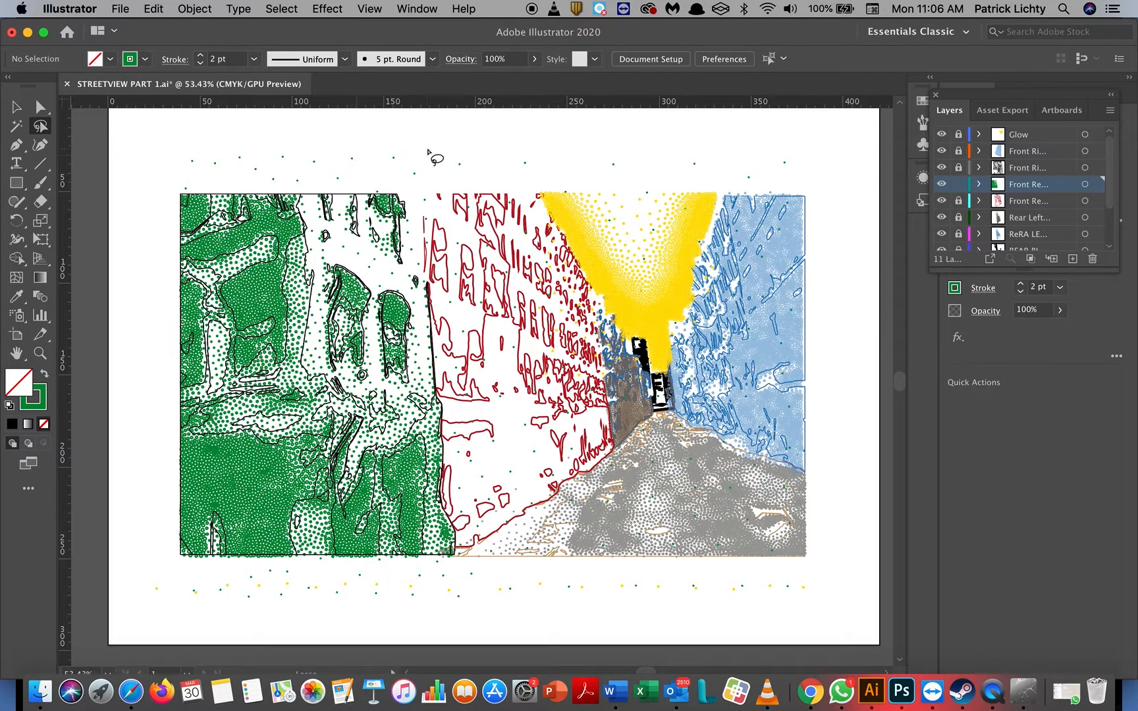
mouse_move(426, 151)
mouse_down()
mouse_move(497, 269)
mouse_move(549, 420)
mouse_move(632, 569)
mouse_move(700, 596)
mouse_move(723, 584)
mouse_up()
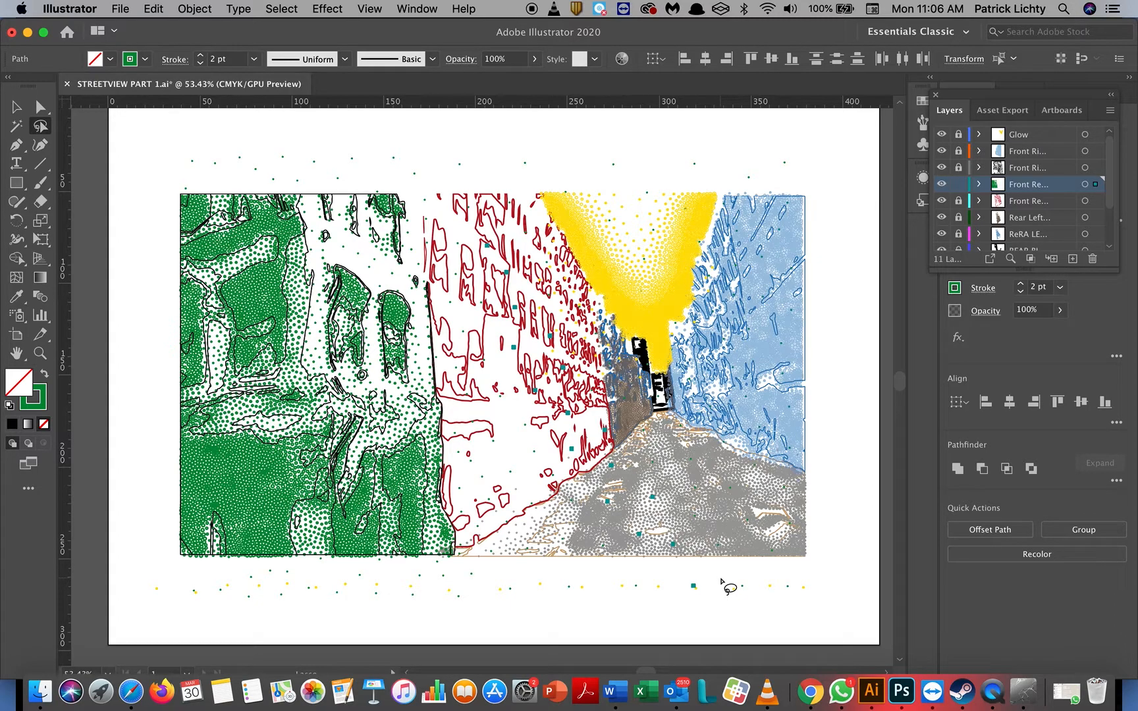
mouse_move(843, 137)
mouse_down()
mouse_move(880, 269)
mouse_move(872, 434)
mouse_move(827, 546)
mouse_move(798, 577)
mouse_move(773, 575)
mouse_move(814, 571)
mouse_move(830, 587)
mouse_move(778, 623)
mouse_move(624, 629)
mouse_move(509, 610)
mouse_move(461, 616)
mouse_move(448, 590)
mouse_move(465, 550)
mouse_move(445, 291)
mouse_move(412, 181)
mouse_move(381, 153)
mouse_move(405, 131)
mouse_move(545, 93)
mouse_move(709, 199)
mouse_move(841, 193)
mouse_up()
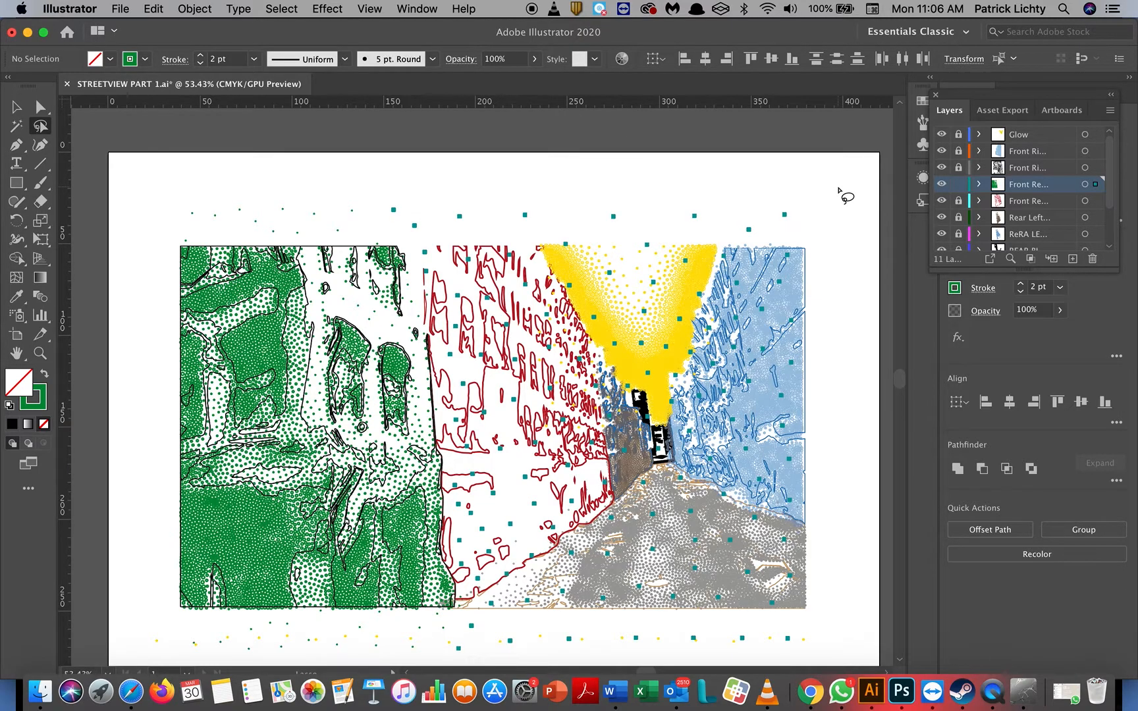
key(Delete)
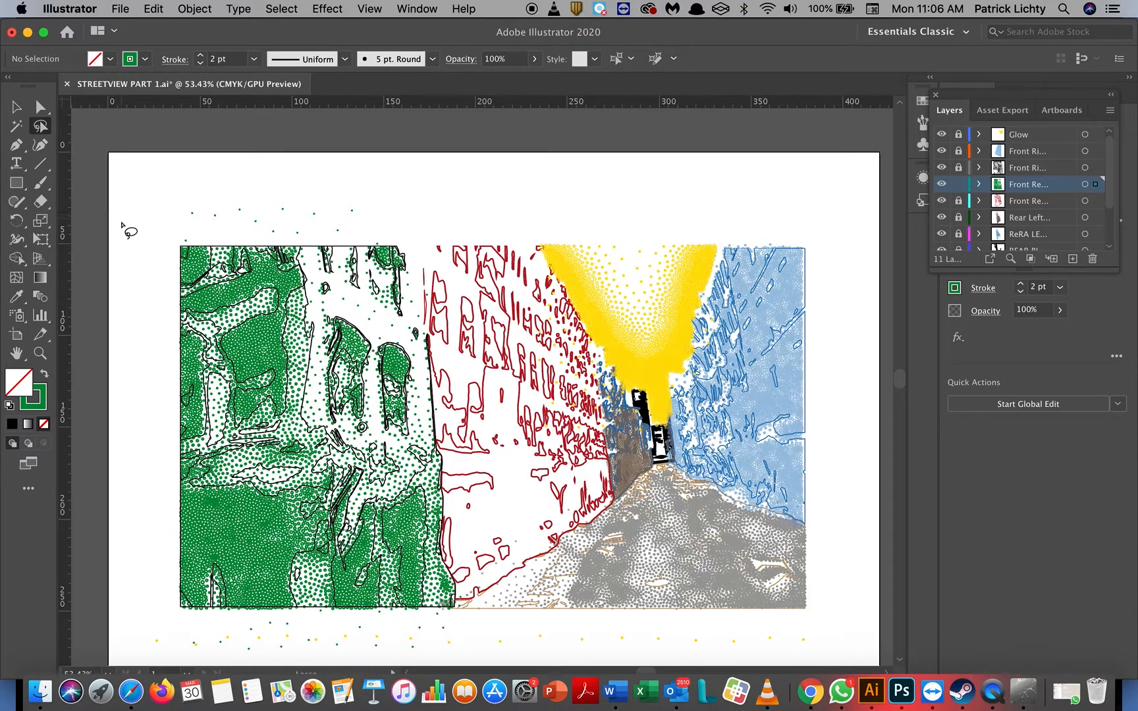
Delete the remaining stray green dots in the margins above and below the front-left building.
mouse_move(122, 191)
mouse_down()
mouse_move(262, 156)
mouse_move(305, 159)
mouse_move(409, 176)
mouse_move(411, 231)
mouse_move(358, 245)
mouse_move(186, 242)
mouse_move(162, 236)
mouse_move(147, 192)
mouse_up()
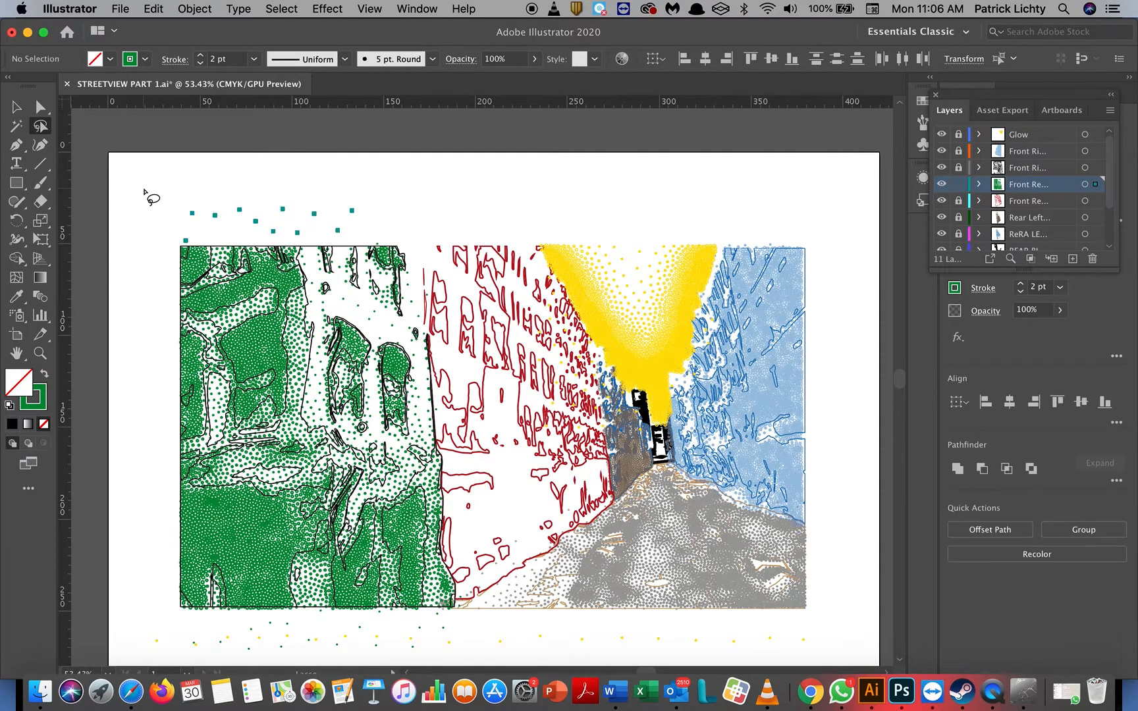
key(Delete)
mouse_move(232, 611)
mouse_down()
mouse_move(173, 615)
mouse_move(427, 615)
mouse_move(456, 623)
mouse_move(466, 672)
mouse_move(442, 649)
mouse_move(282, 640)
mouse_move(152, 597)
mouse_up()
key(BackSpace)
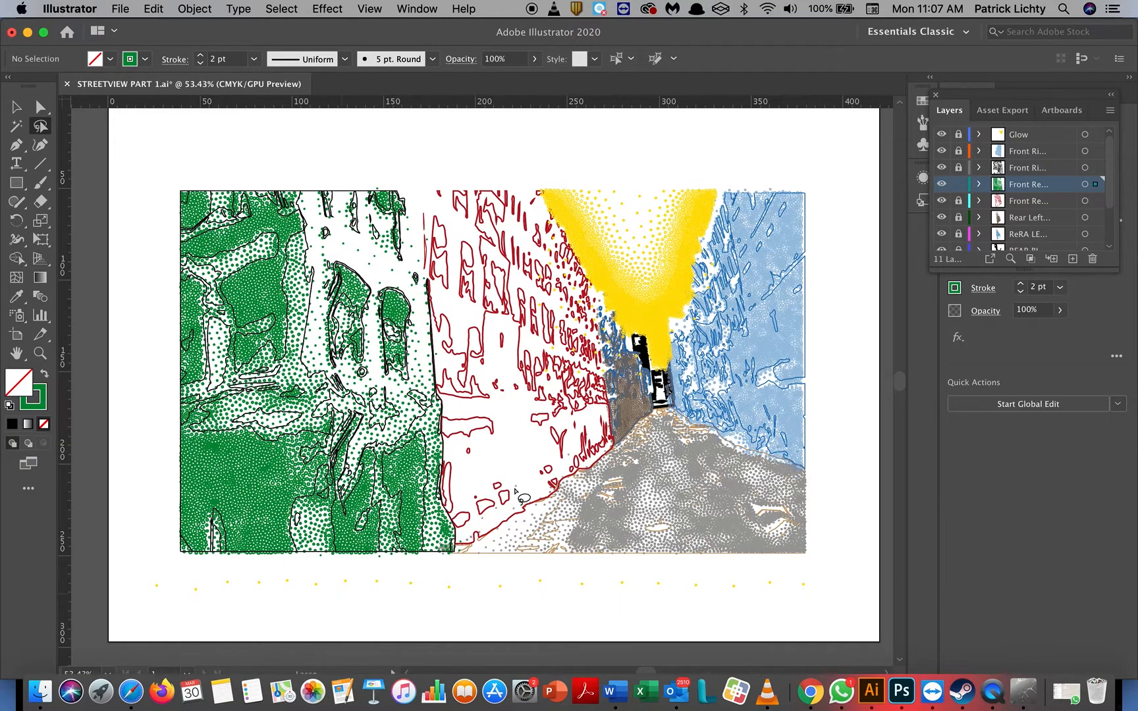
Rename the green stipple's layer so that its name ends with "Corner Bldg.svg".
double_click(1040, 186)
drag(1035, 186, 1116, 196)
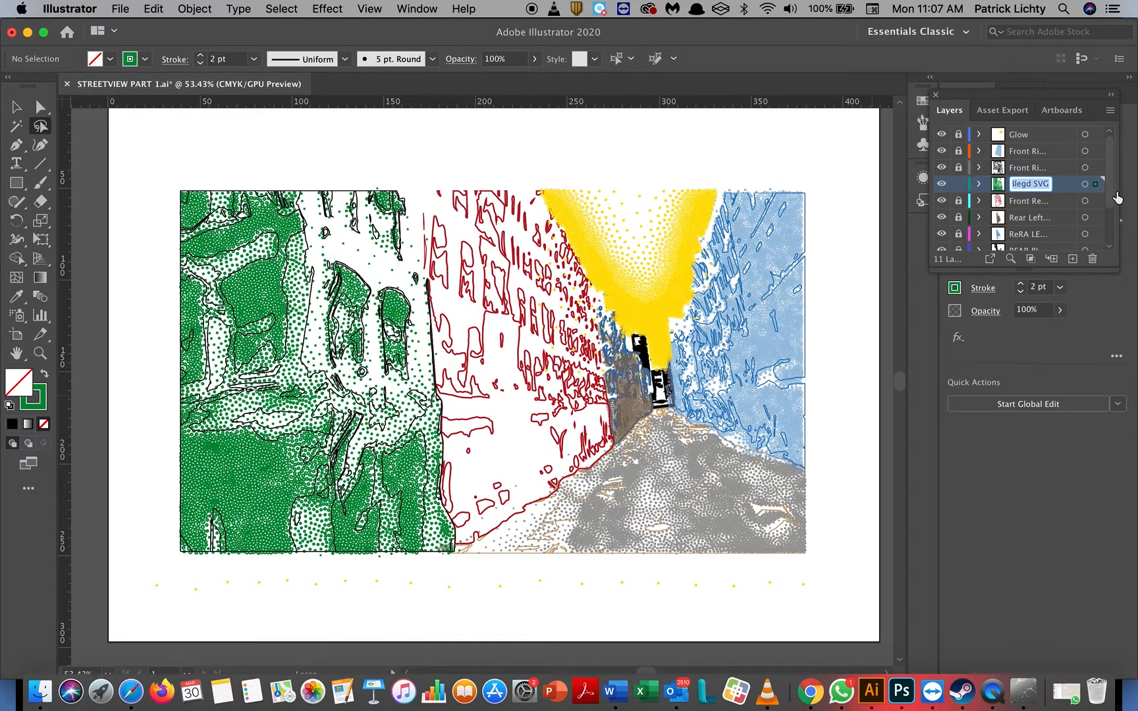
text(Front)
key(BackSpace)
key(BackSpace)
key(BackSpace)
key(BackSpace)
key(BackSpace)
text(Corner Bldg.svg)
key(Return)
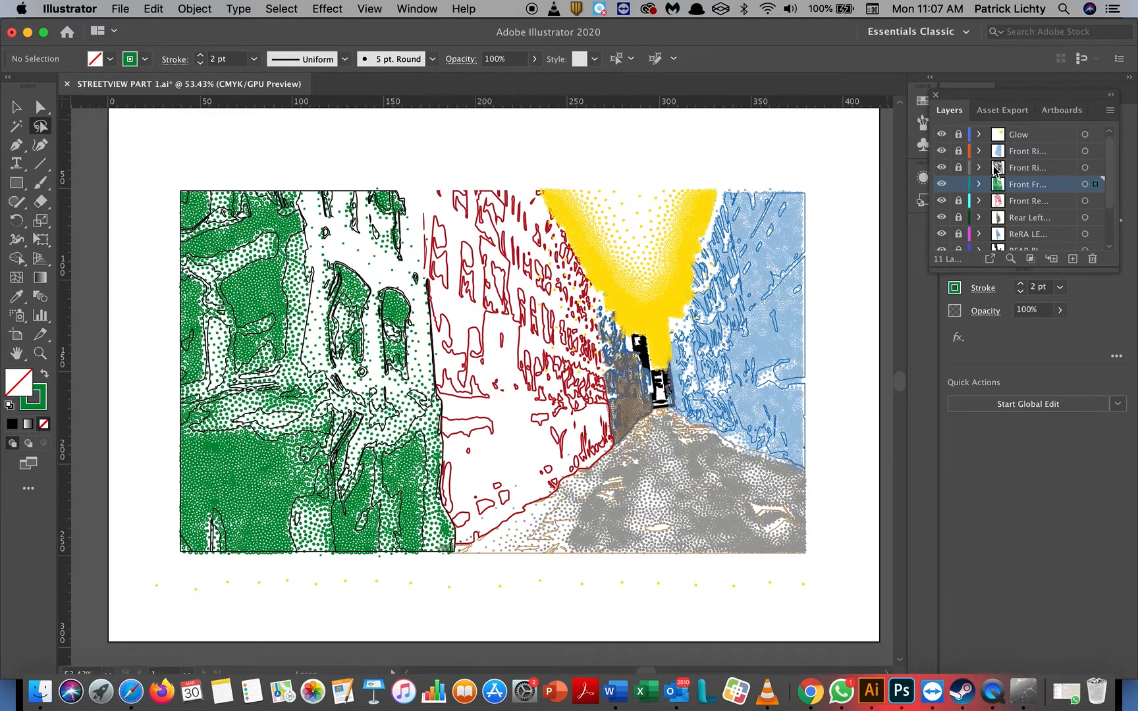
Hide the Street SVG layer and place Left middle bldg svg.svg across roughly the full width of the street drawing.
scroll(994, 175, down, 3)
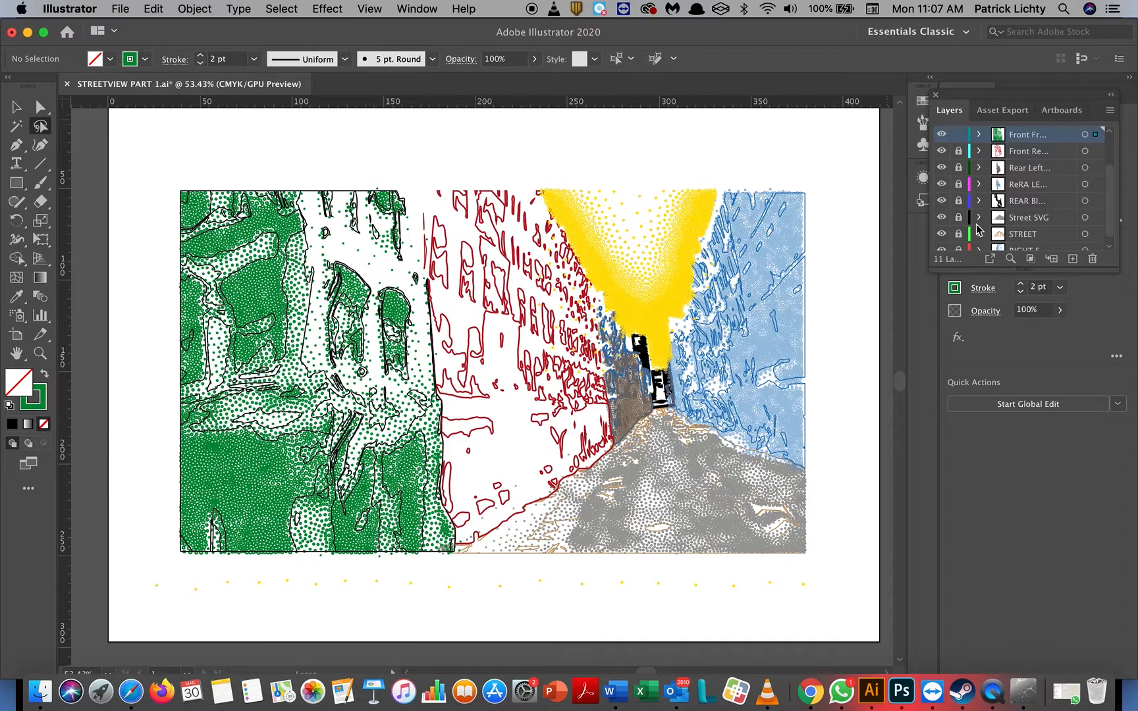
click(942, 220)
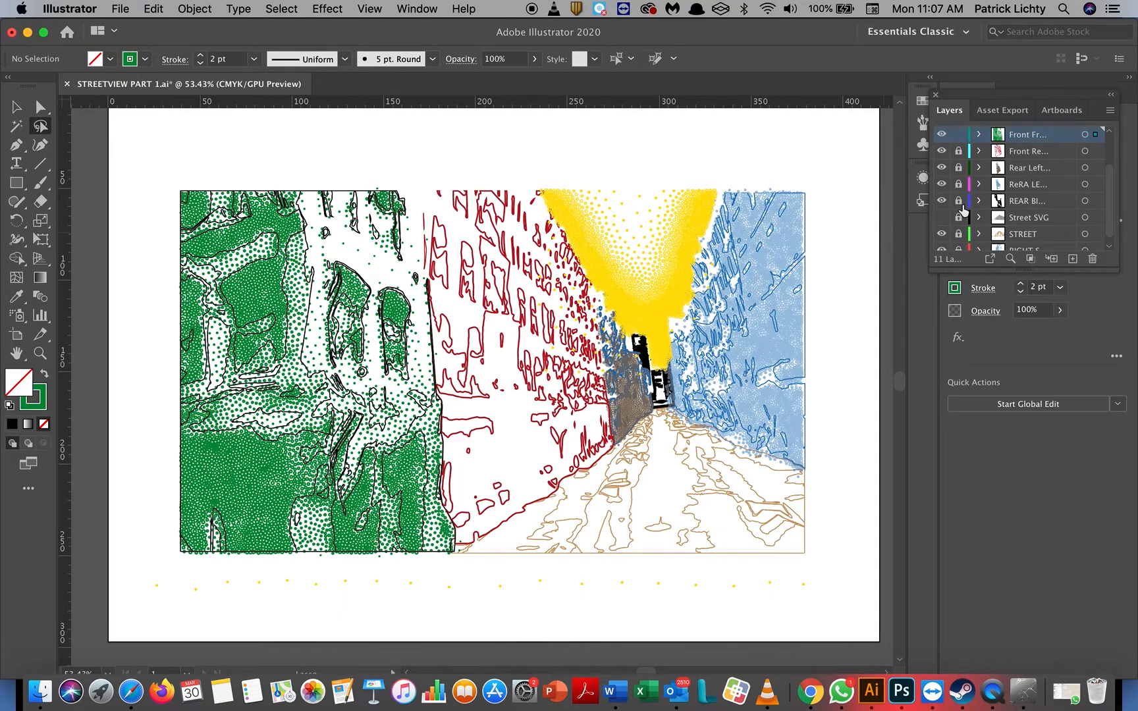
click(119, 9)
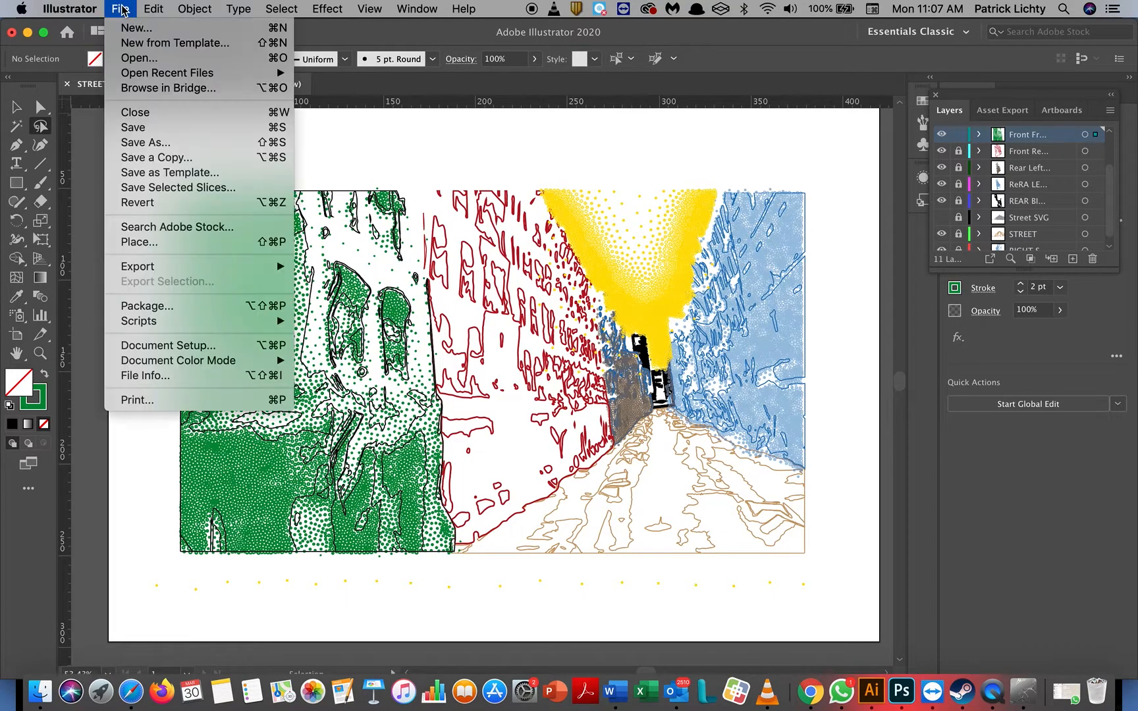
click(175, 242)
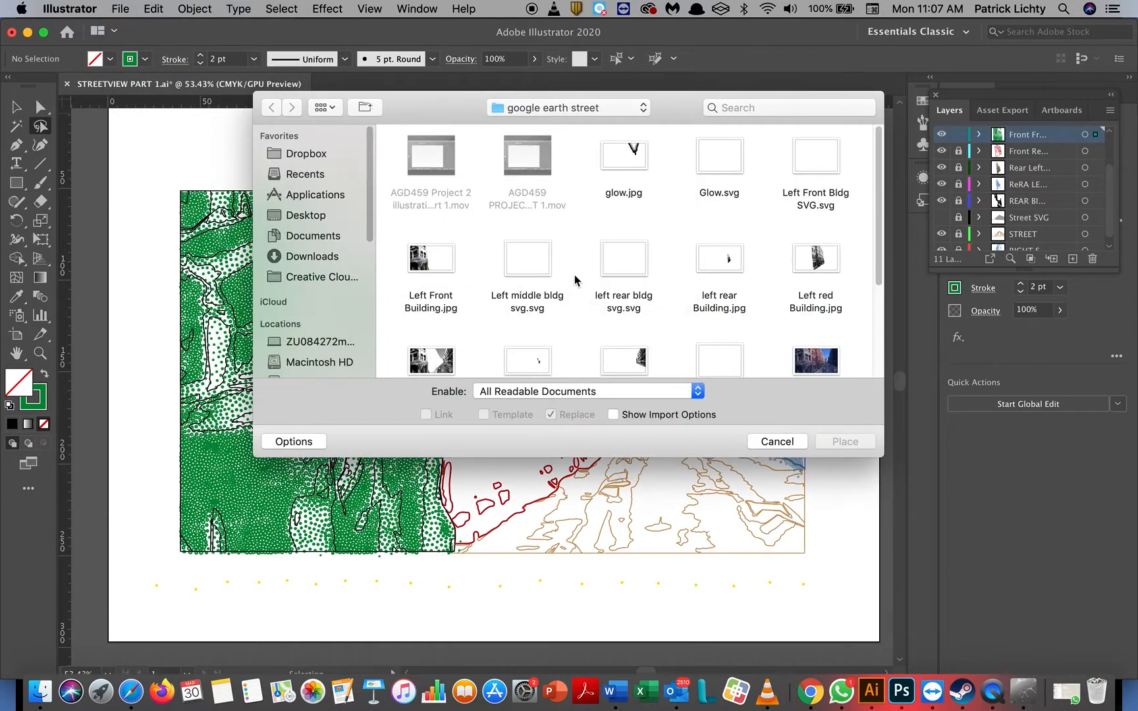
scroll(581, 277, down, 1)
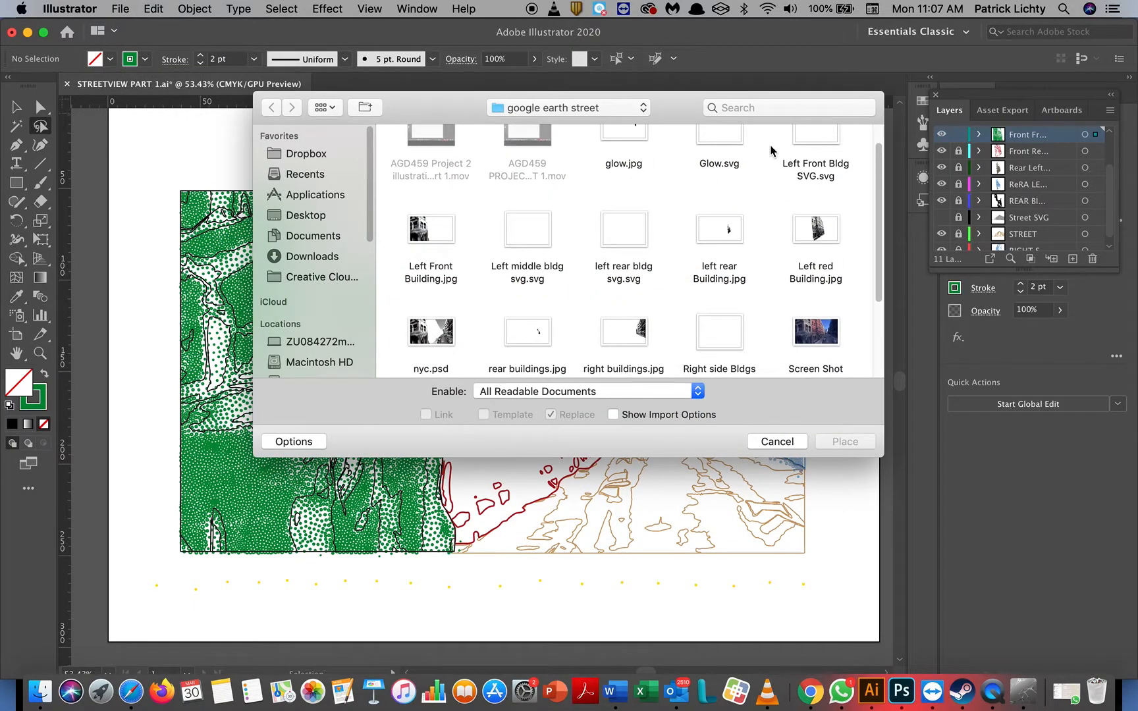
scroll(394, 226, down, 1)
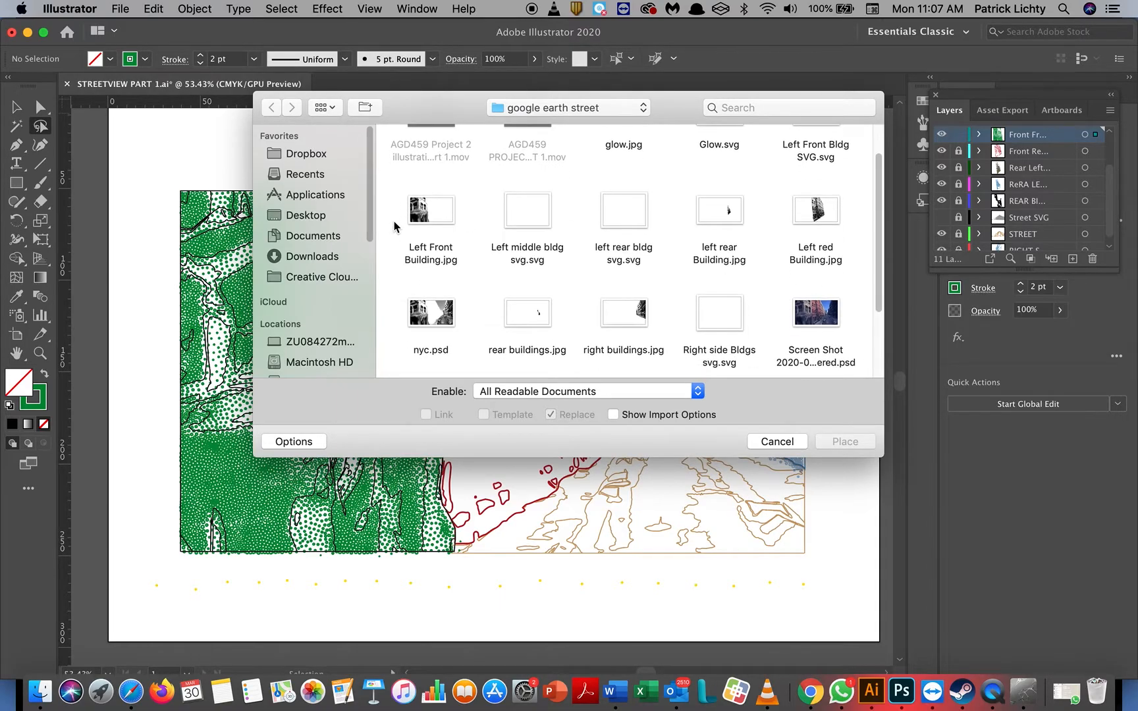
scroll(672, 247, down, 1)
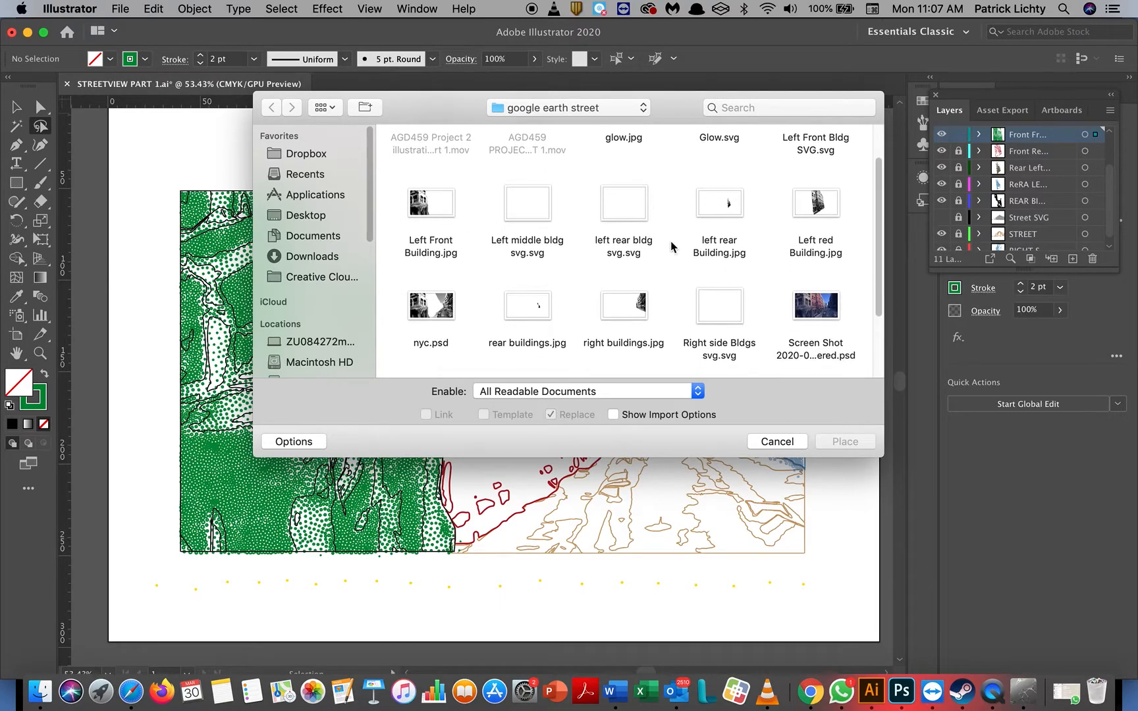
click(528, 196)
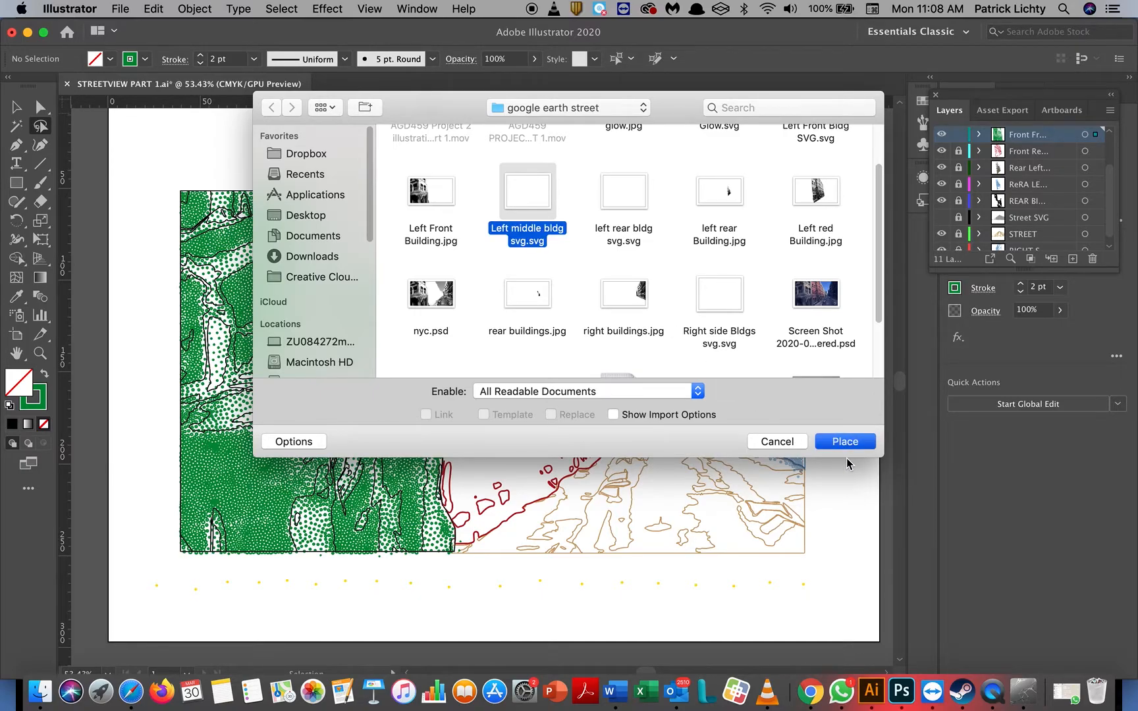
key(Return)
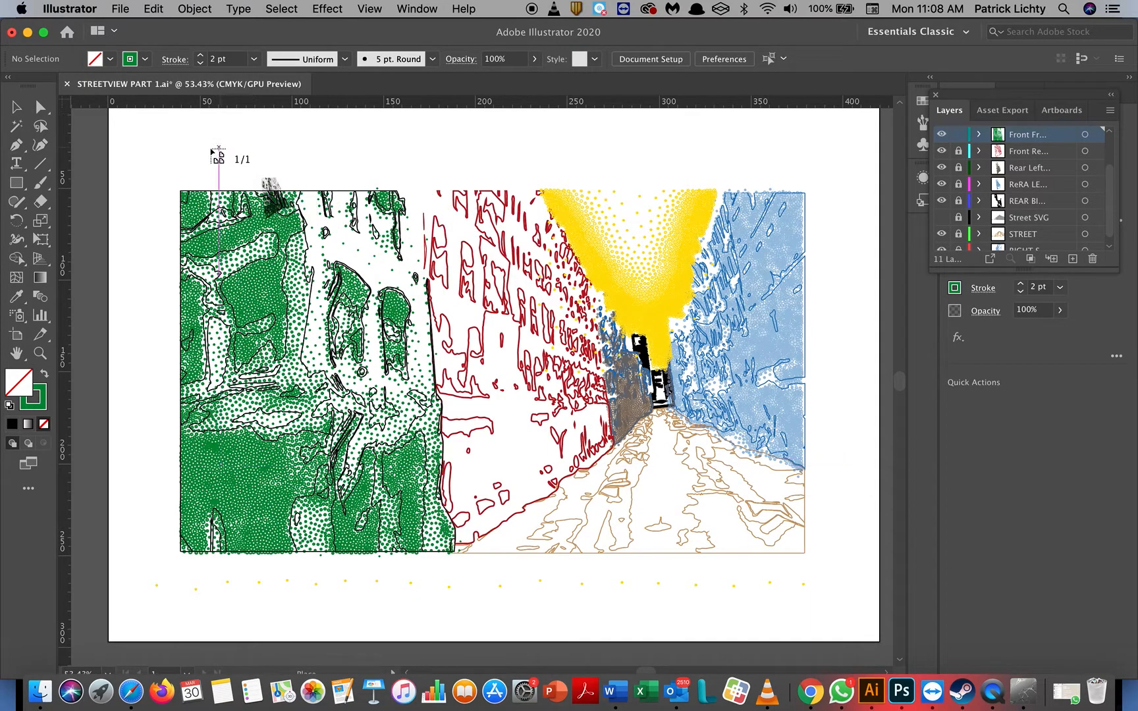
drag(181, 156, 878, 618)
key(q)
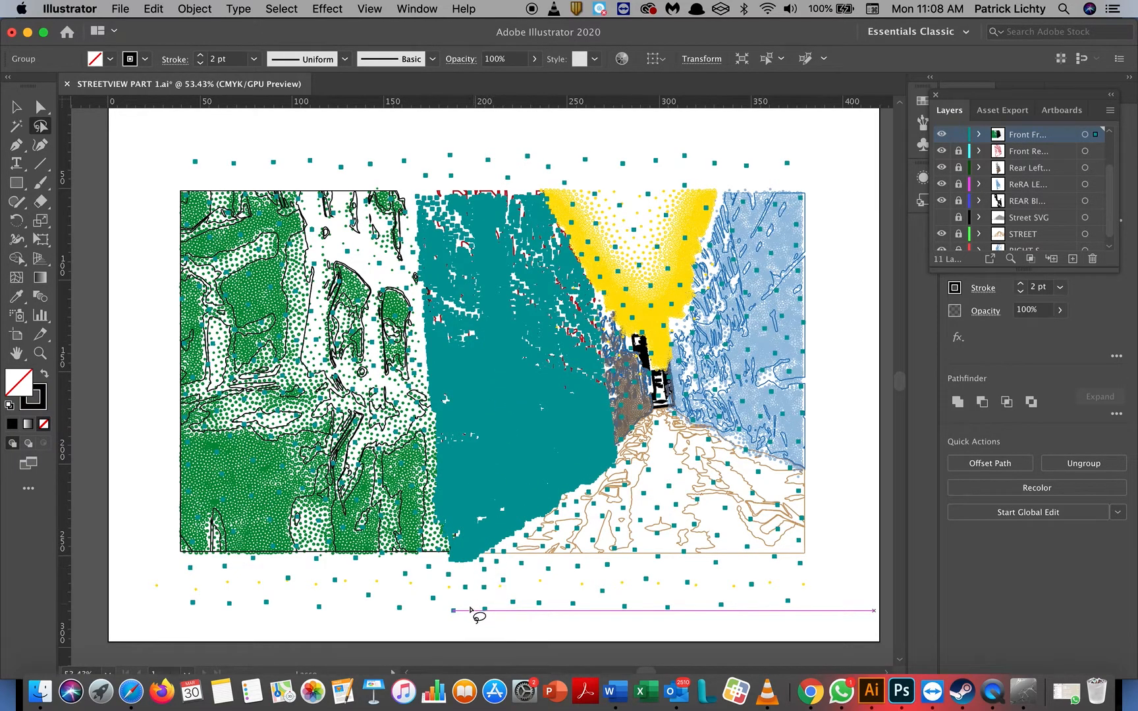
Adjust the upper and lower edges of the placed stipple until its height matches the red middle-building outlines.
click(17, 107)
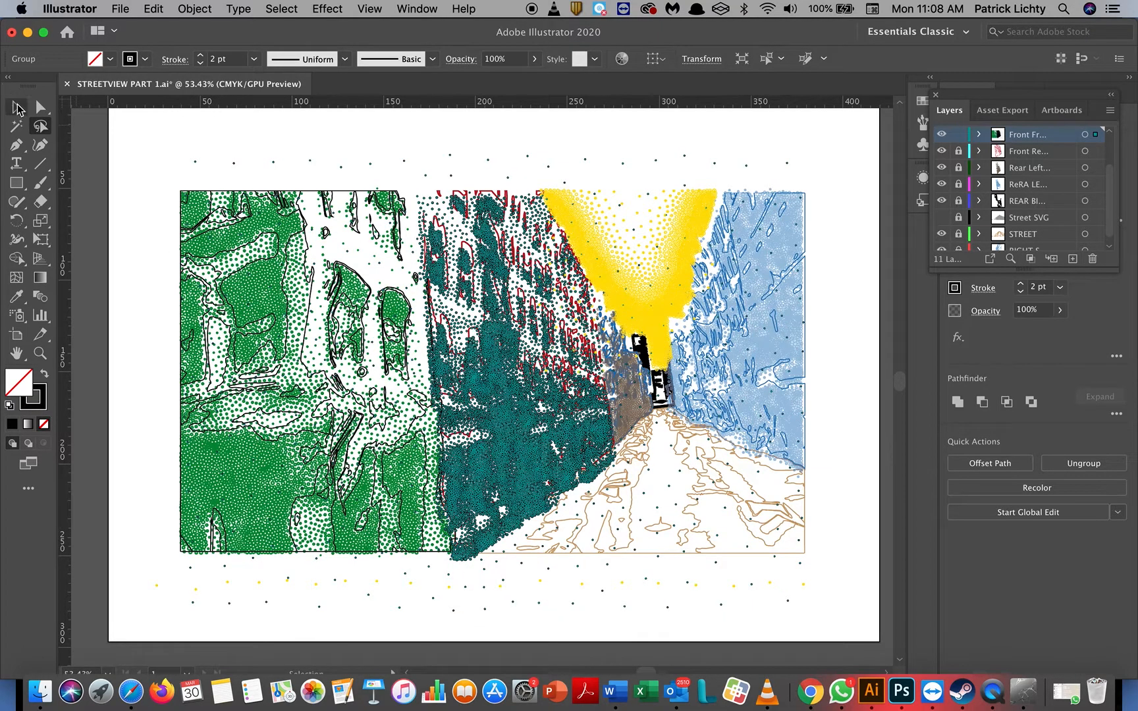
key(super+a)
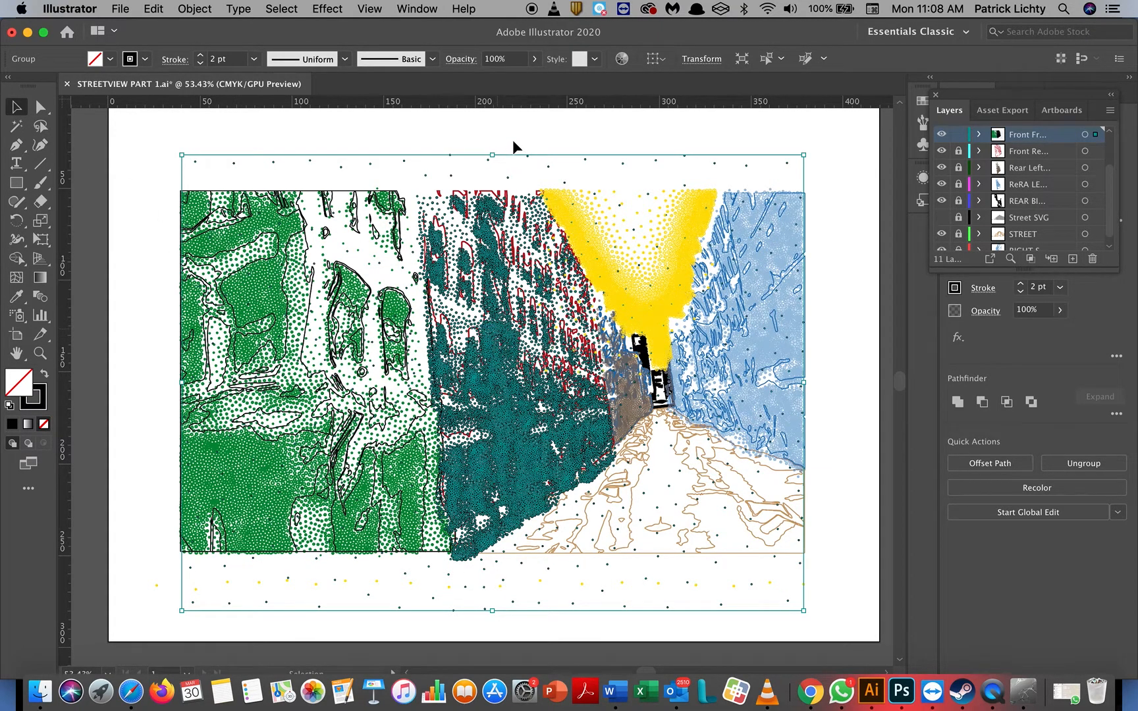
drag(494, 156, 495, 152)
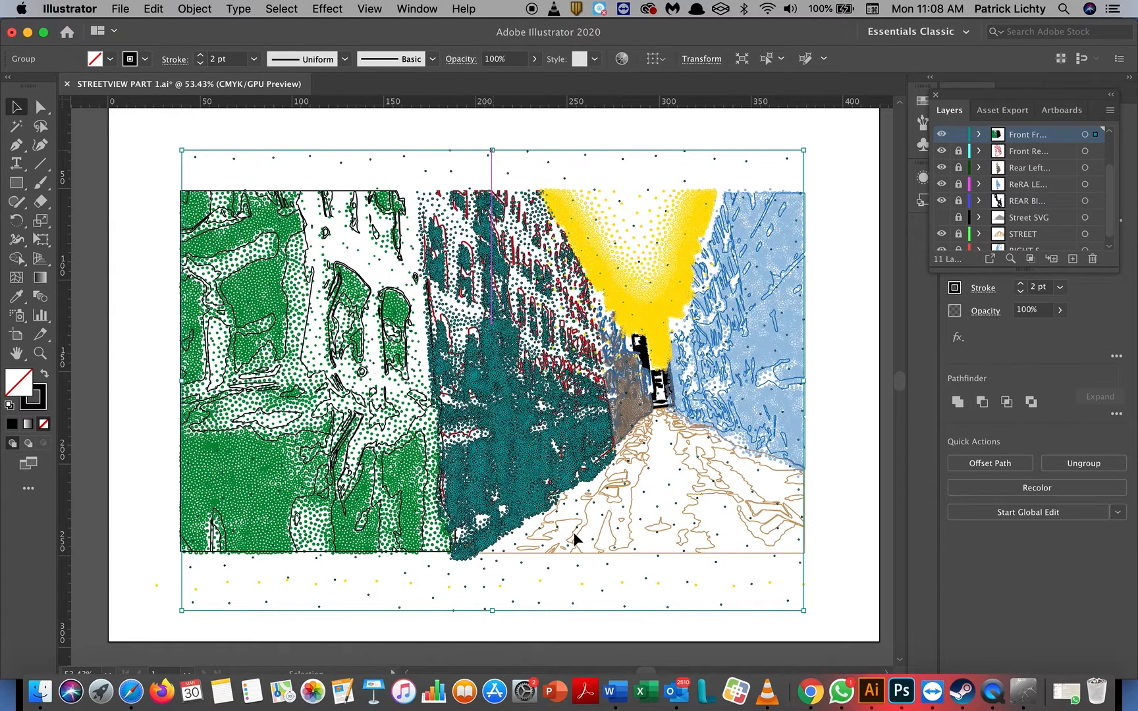
drag(493, 611, 491, 602)
click(491, 602)
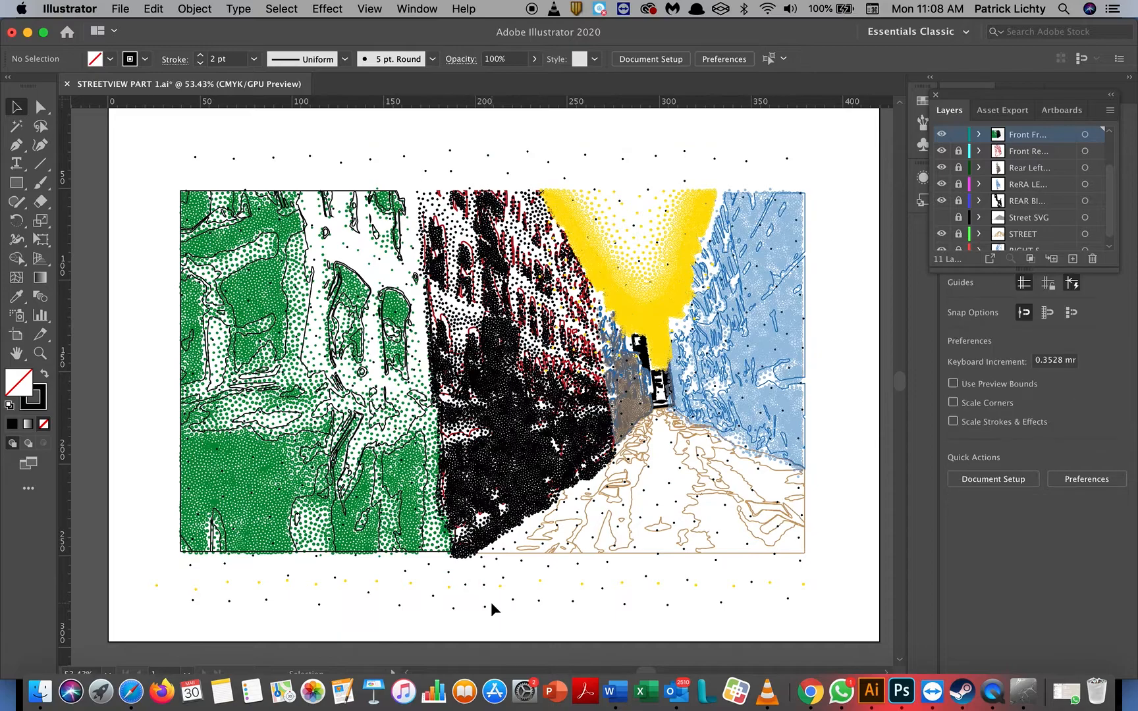
click(492, 560)
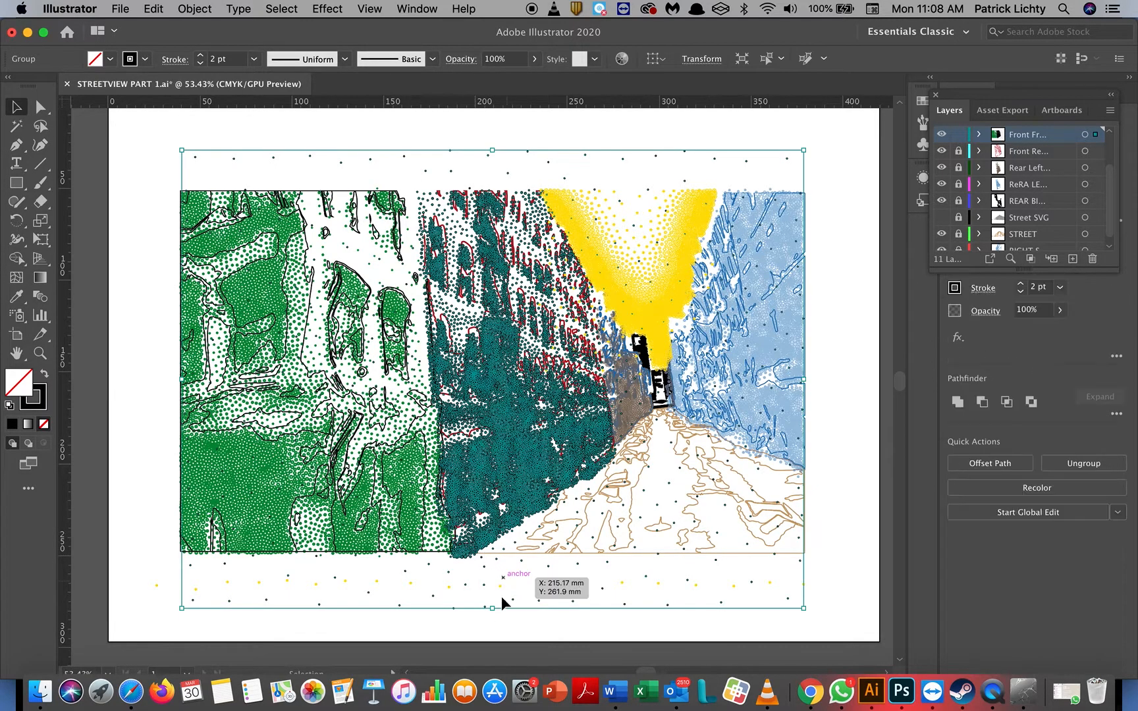
drag(492, 608, 492, 601)
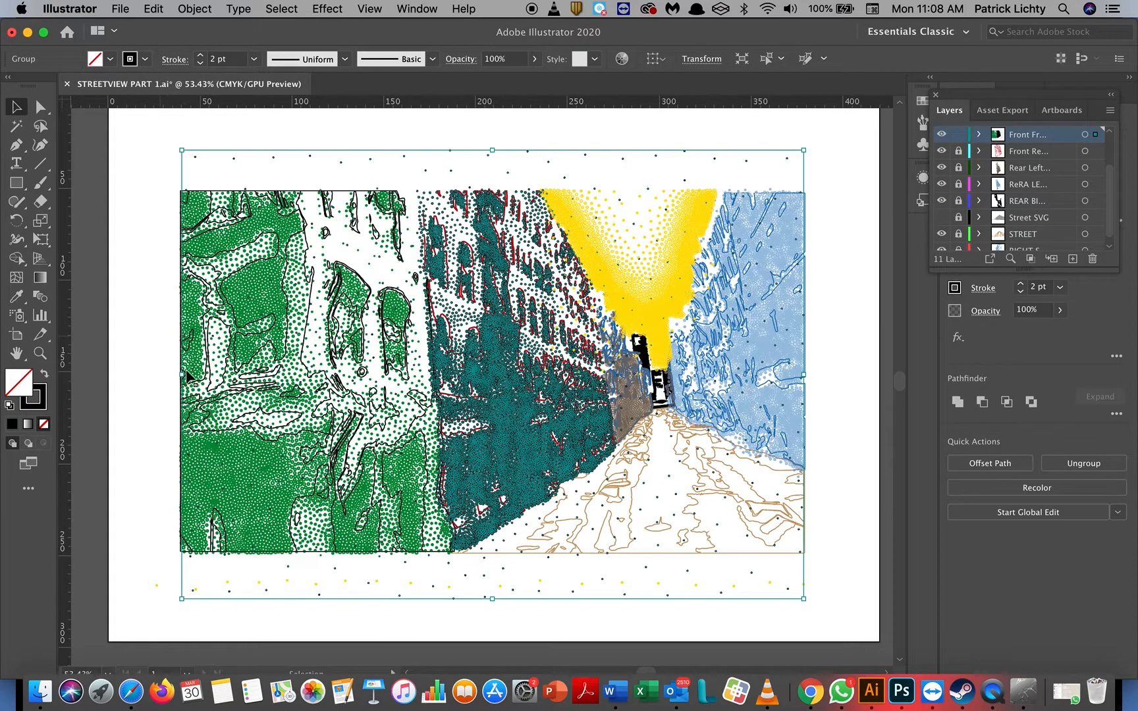
Adjust the side edges of the middle-building stipple until its width lines up with the red outlines.
drag(182, 374, 185, 374)
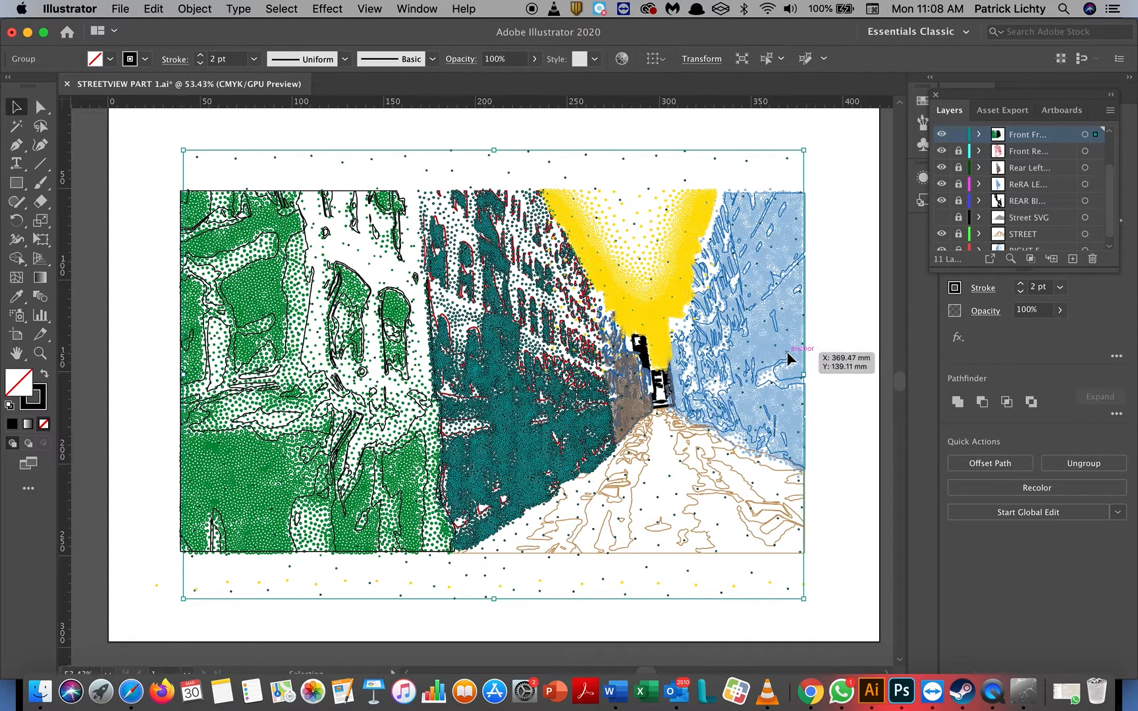
drag(807, 372, 797, 374)
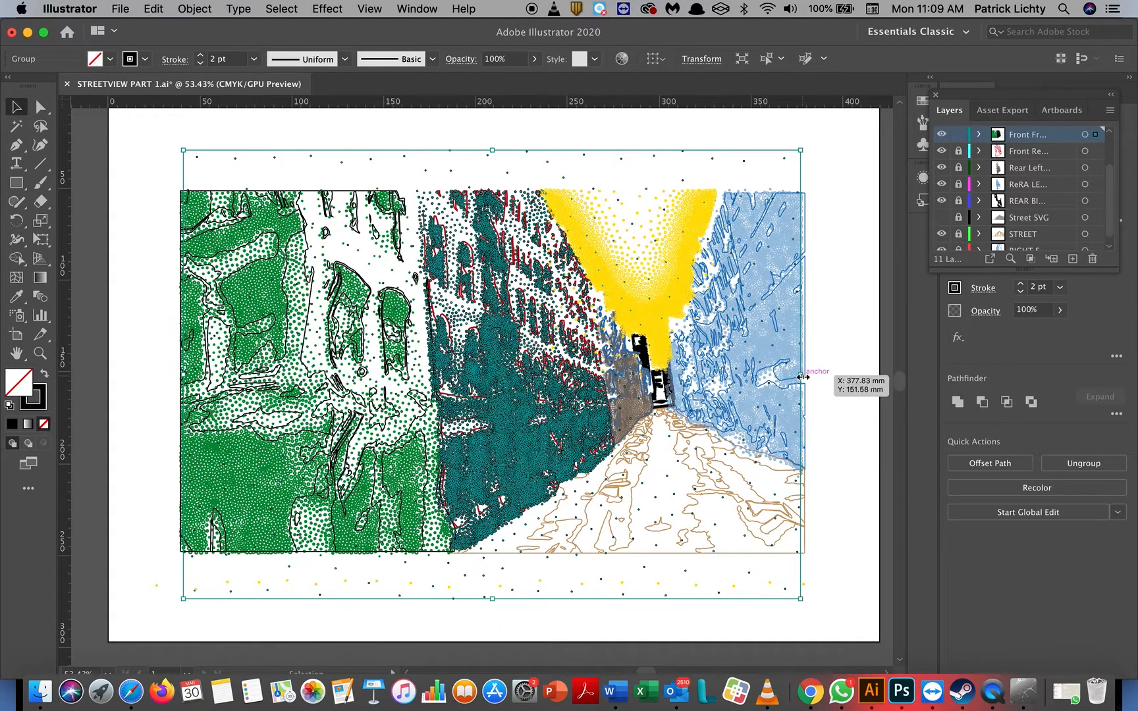
drag(801, 375, 791, 380)
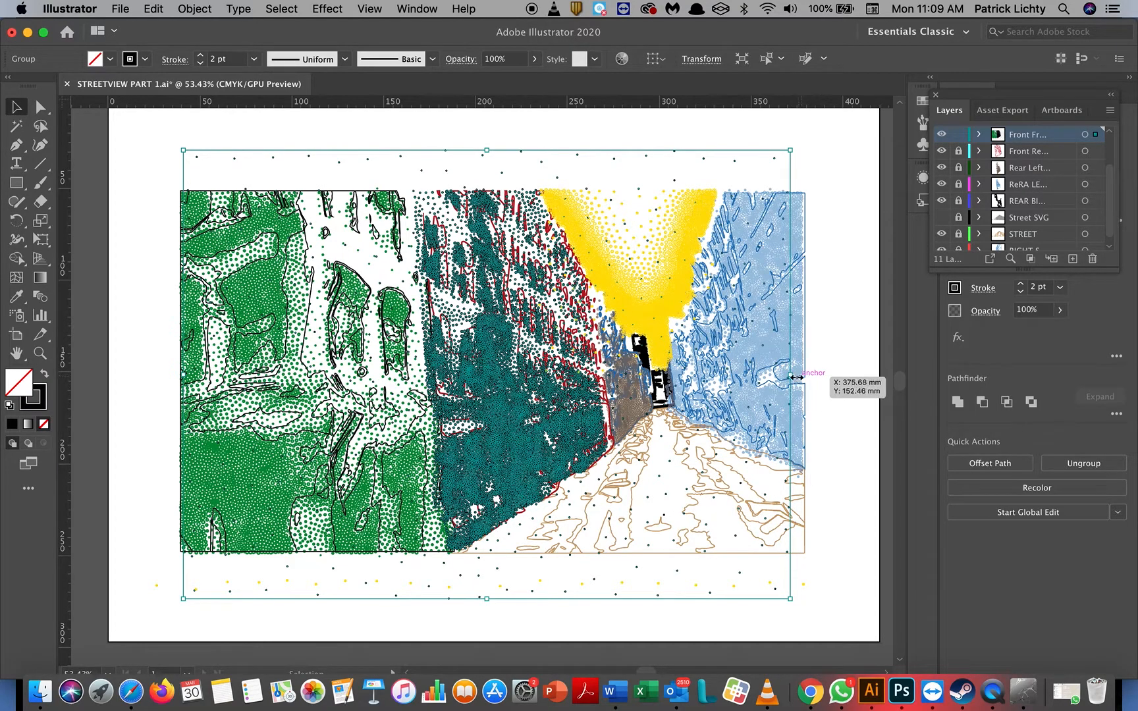
drag(793, 376, 798, 380)
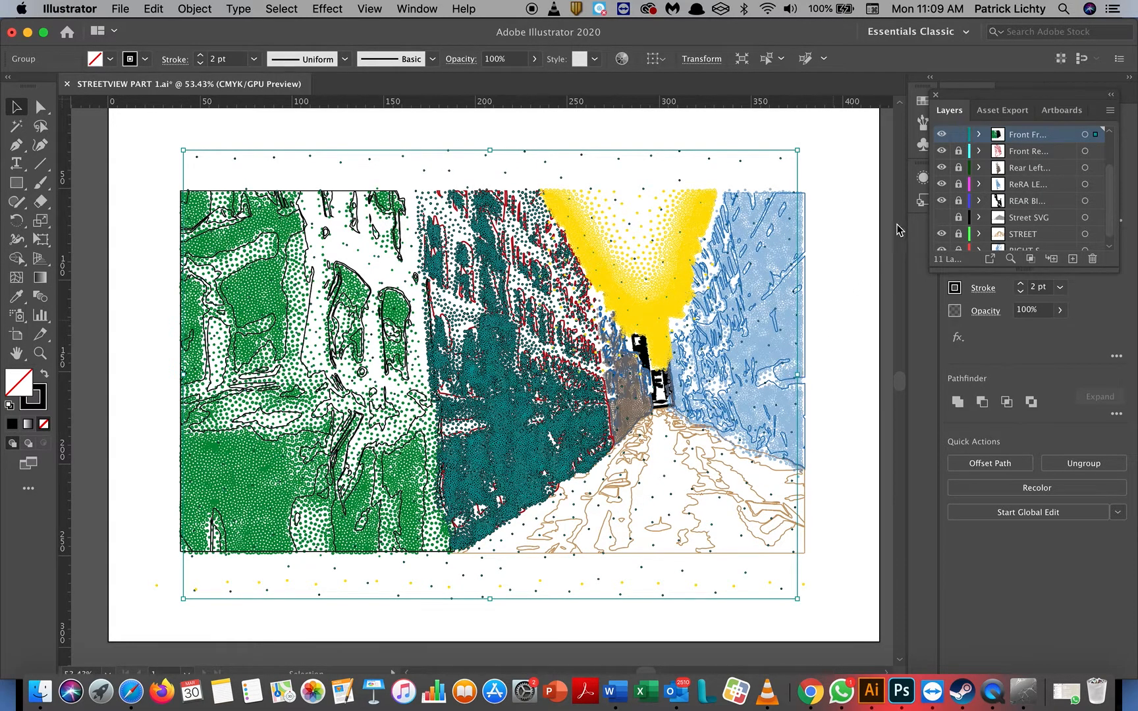
Give the middle-building stipple a dark red stroke to match the building's red outlines.
scroll(1011, 181, up, 3)
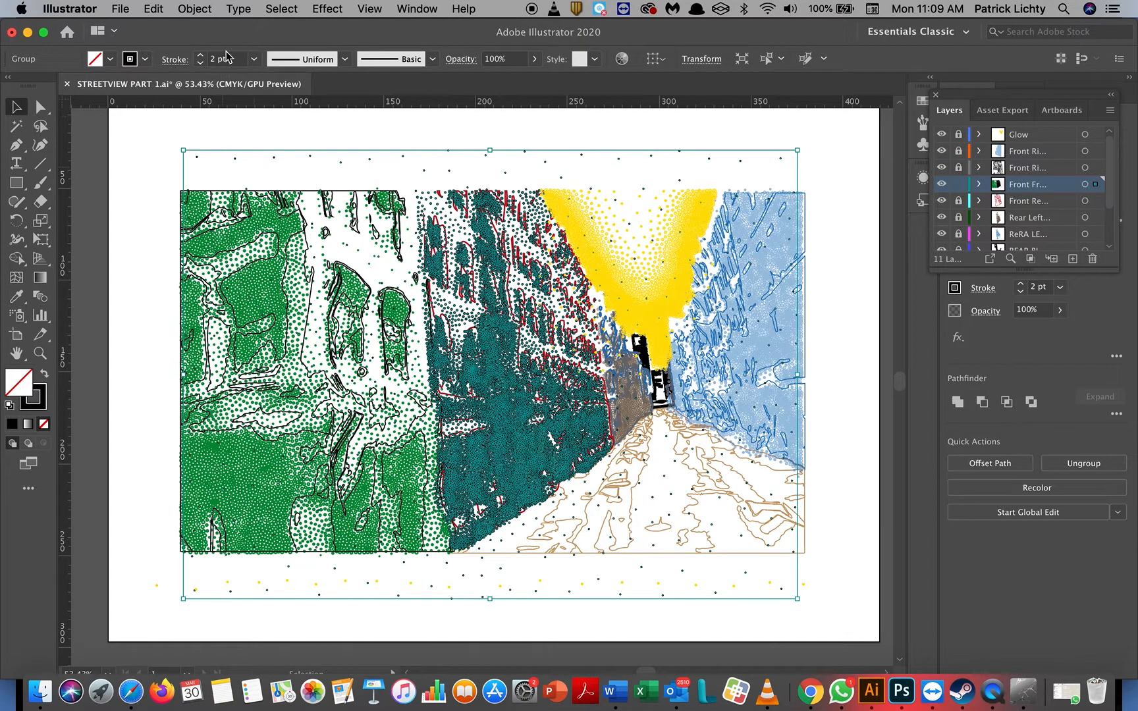
click(147, 61)
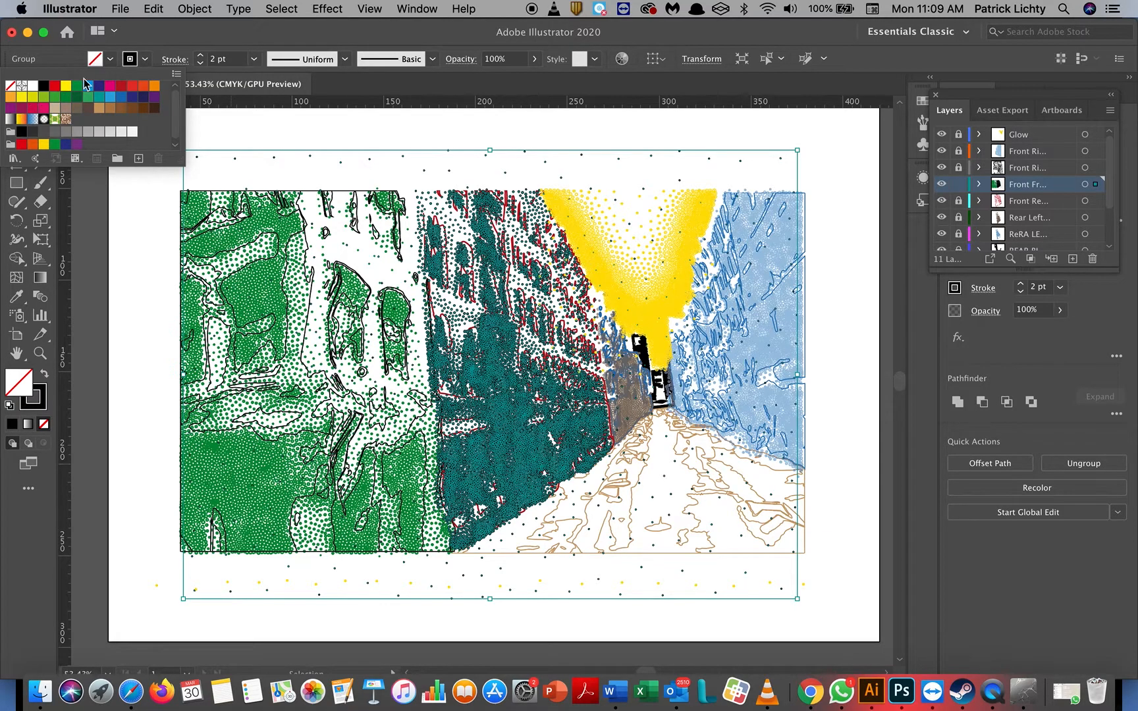
click(121, 86)
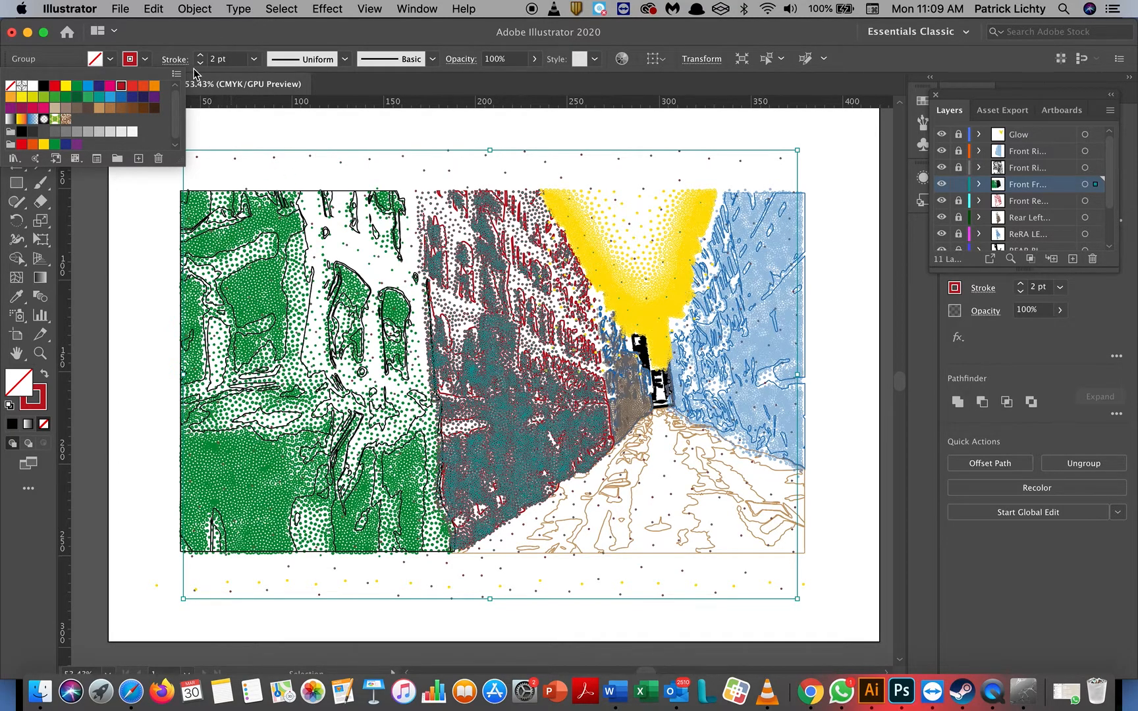
Ungroup the red middle-building stipple.
click(196, 10)
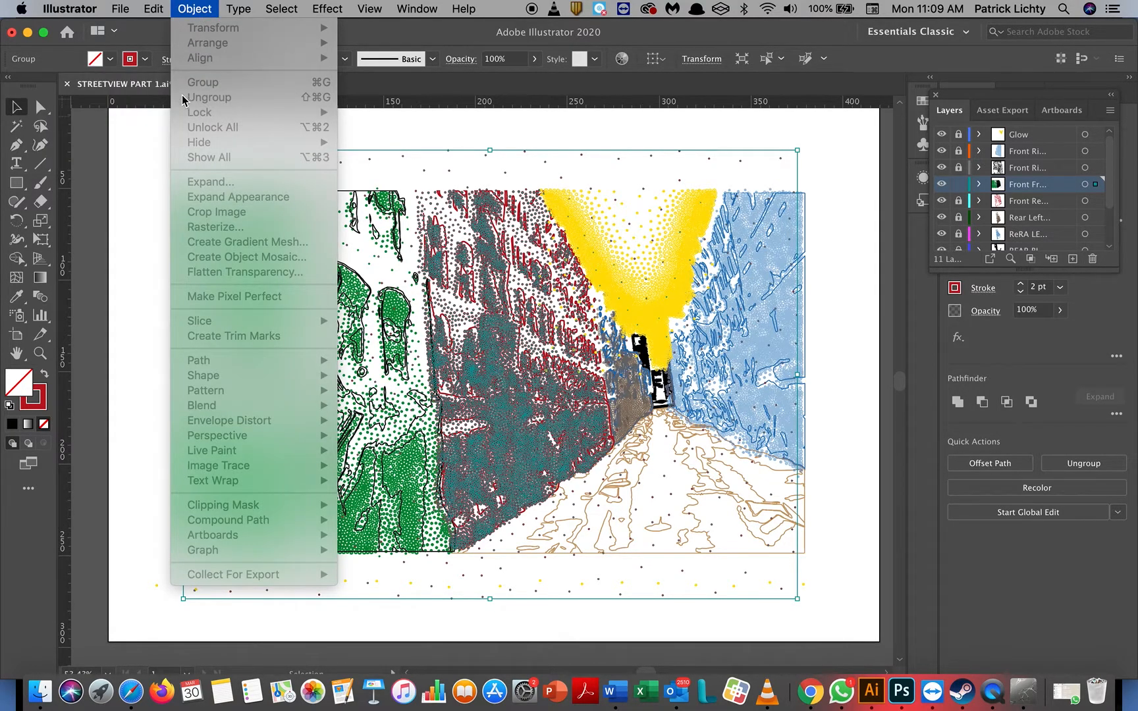
click(464, 139)
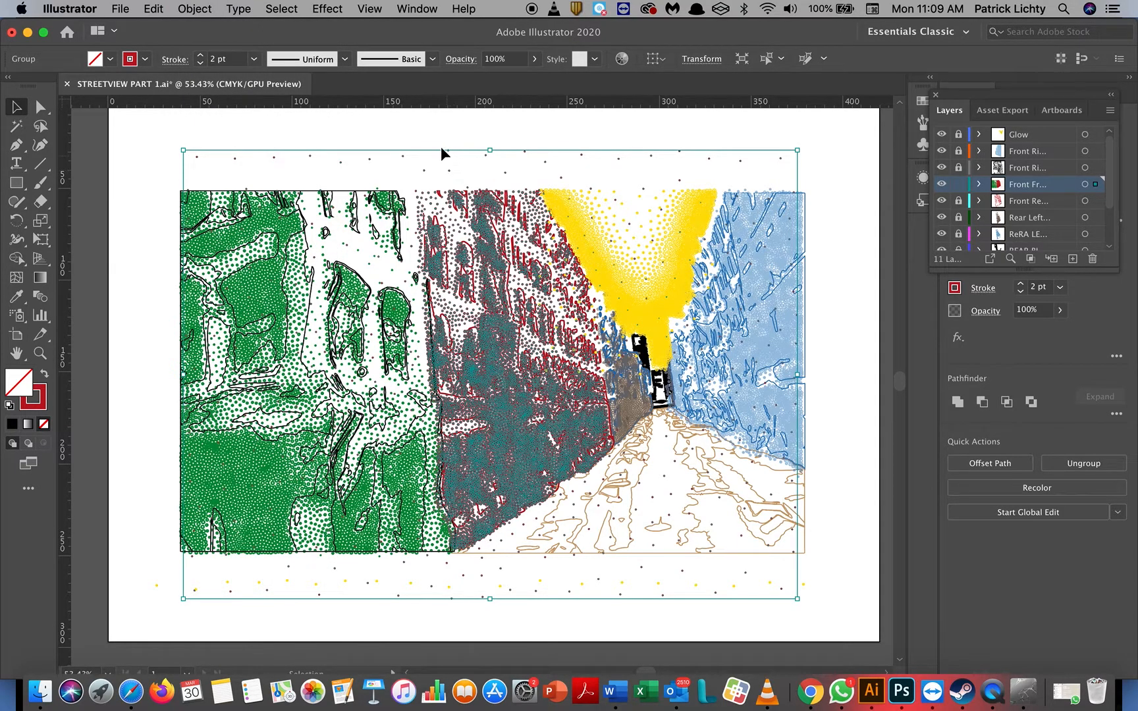
click(195, 9)
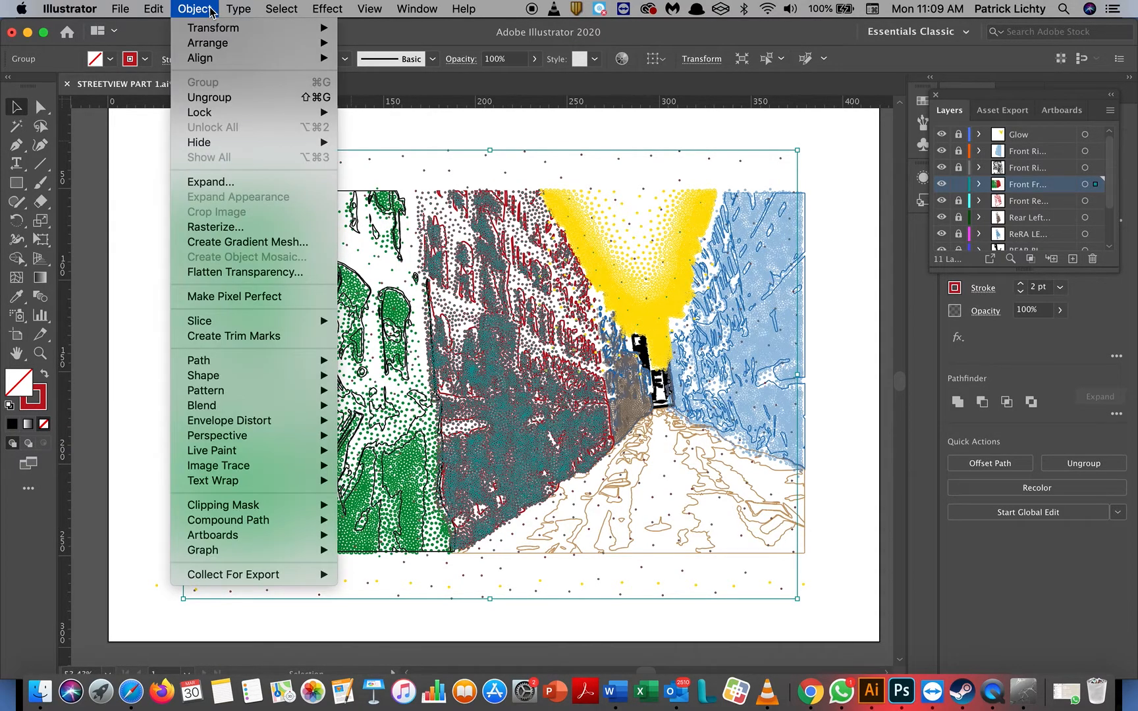
click(217, 102)
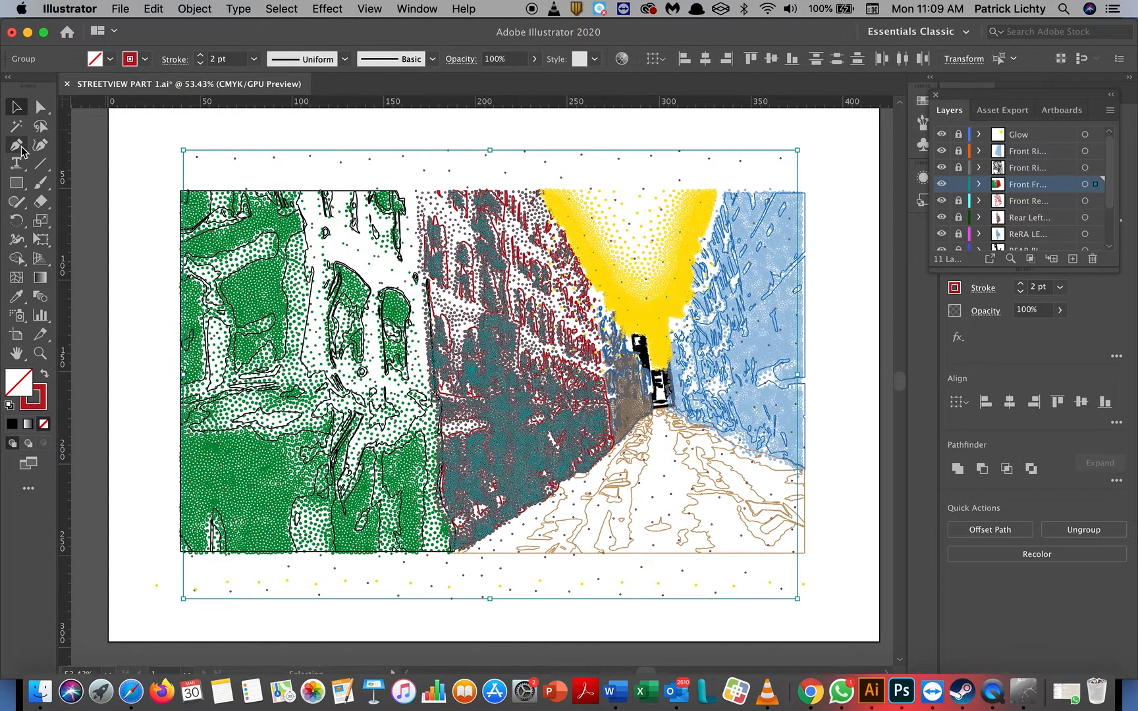
Try to lasso and delete the stray dots around the red middle-building stipple, and undo the deletion.
click(41, 126)
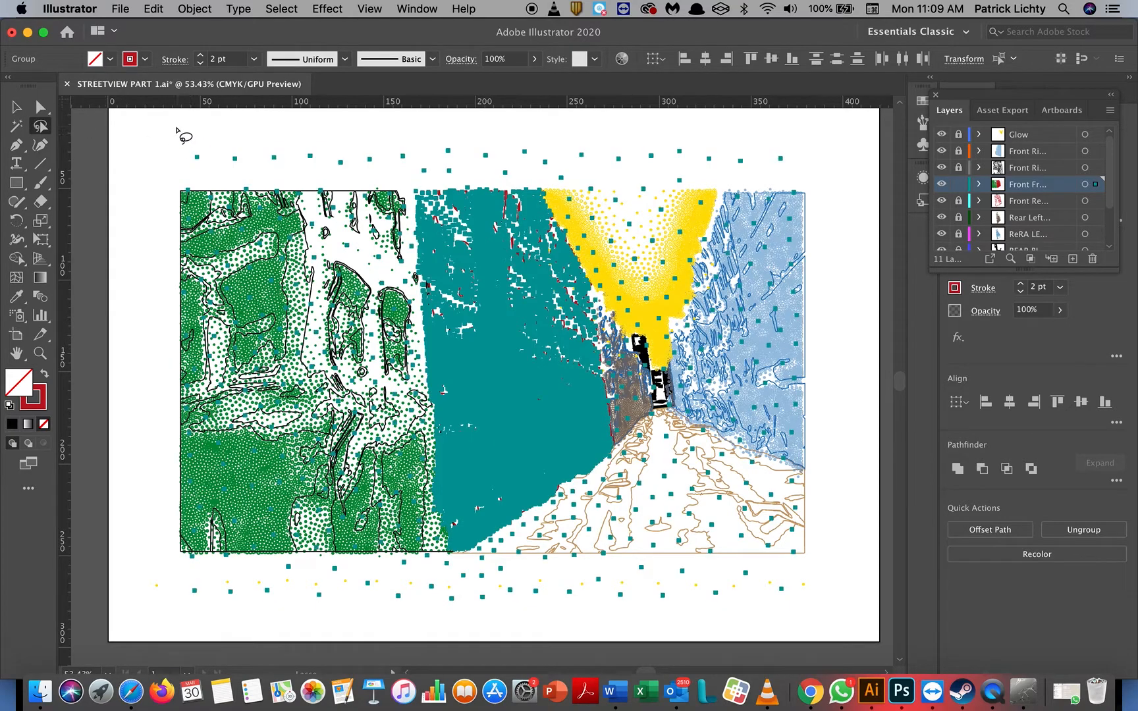
mouse_move(163, 128)
mouse_down()
mouse_move(291, 126)
mouse_move(321, 110)
mouse_move(494, 120)
mouse_move(596, 147)
mouse_move(754, 135)
mouse_move(814, 156)
mouse_move(813, 194)
mouse_move(885, 301)
mouse_move(825, 583)
mouse_move(805, 607)
mouse_move(753, 599)
mouse_move(723, 571)
mouse_move(692, 448)
mouse_move(659, 430)
mouse_move(653, 375)
mouse_move(558, 205)
mouse_move(423, 186)
mouse_move(409, 196)
mouse_move(449, 195)
mouse_move(421, 195)
mouse_move(415, 218)
mouse_move(444, 557)
mouse_move(473, 582)
mouse_move(572, 499)
mouse_move(632, 470)
mouse_move(662, 493)
mouse_move(654, 611)
mouse_move(541, 631)
mouse_move(260, 640)
mouse_move(180, 610)
mouse_move(140, 394)
mouse_move(150, 160)
mouse_up()
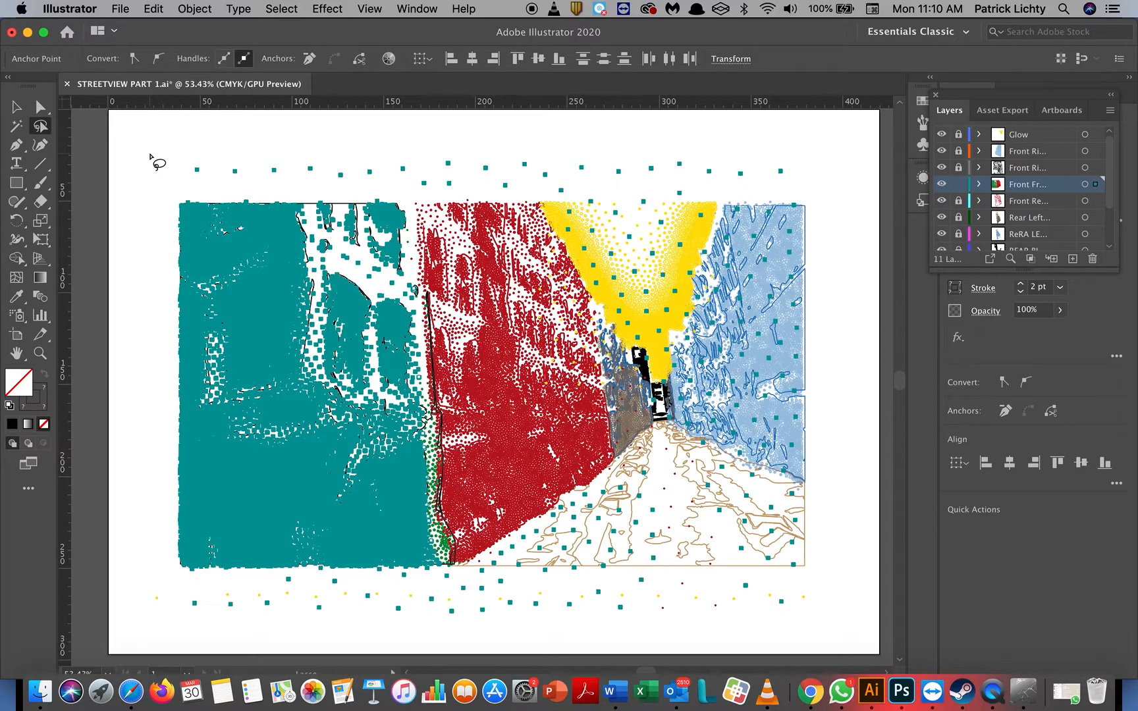
key(Delete)
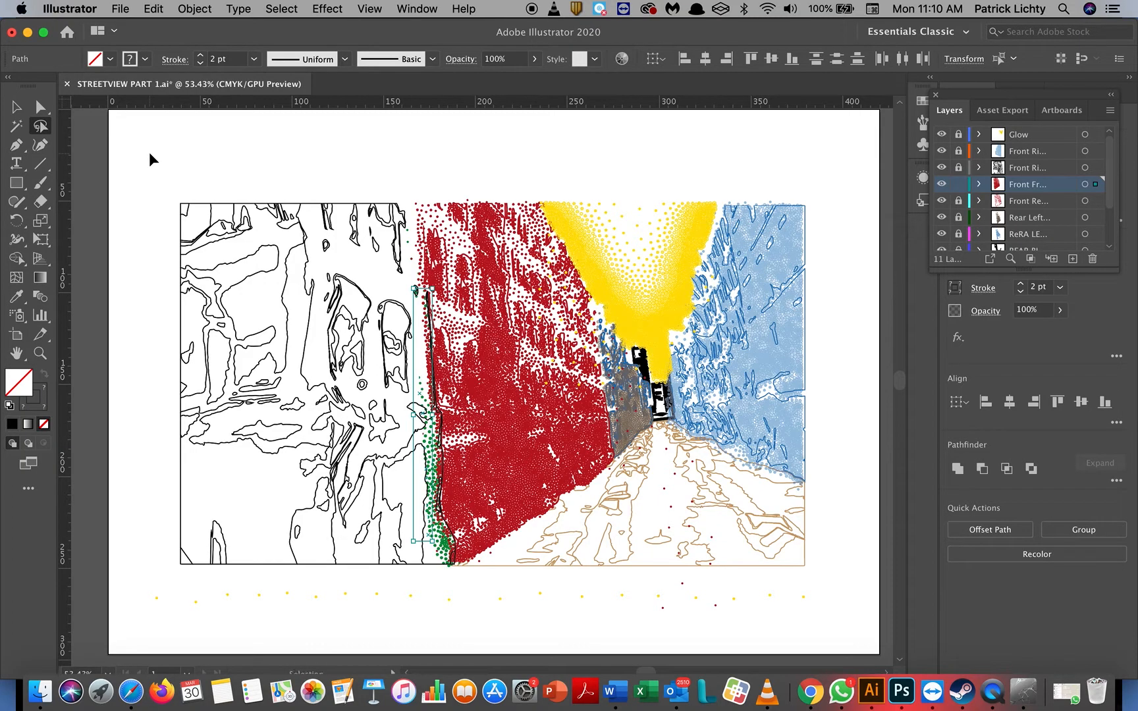
key(super+z)
key(super+shift+z)
key(super+z)
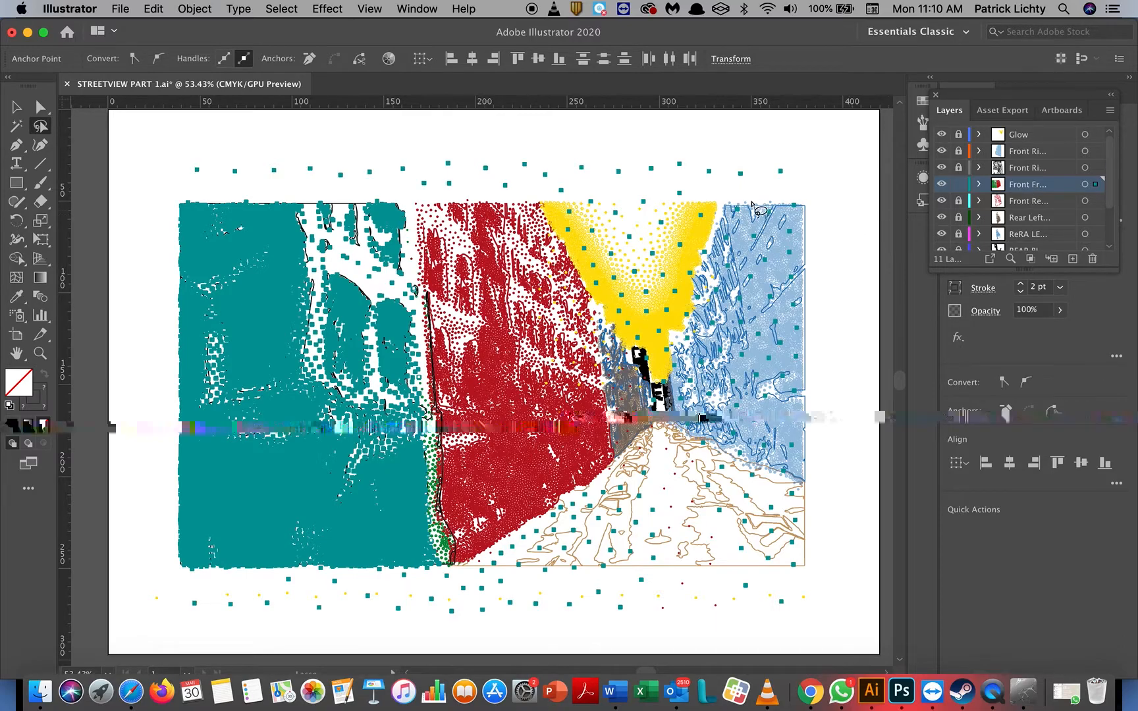
Undo the ungrouping, recoloring, resizing and placing of the middle-building stipple so that only its red outlines remain.
key(v)
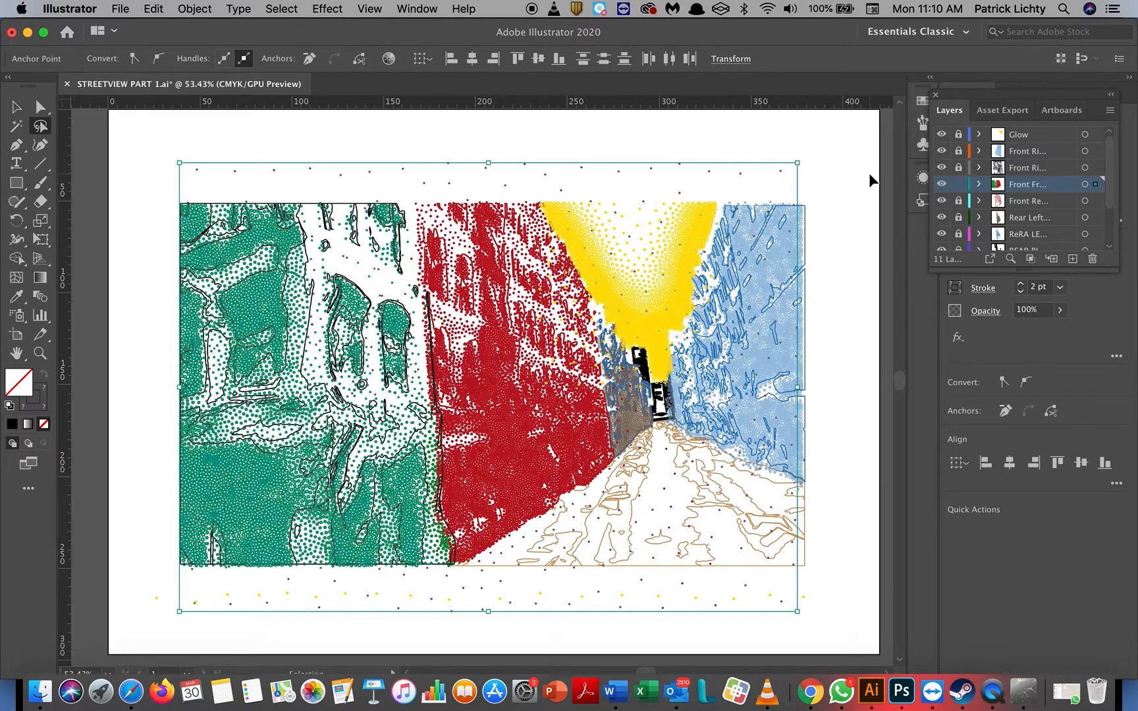
key(super+a)
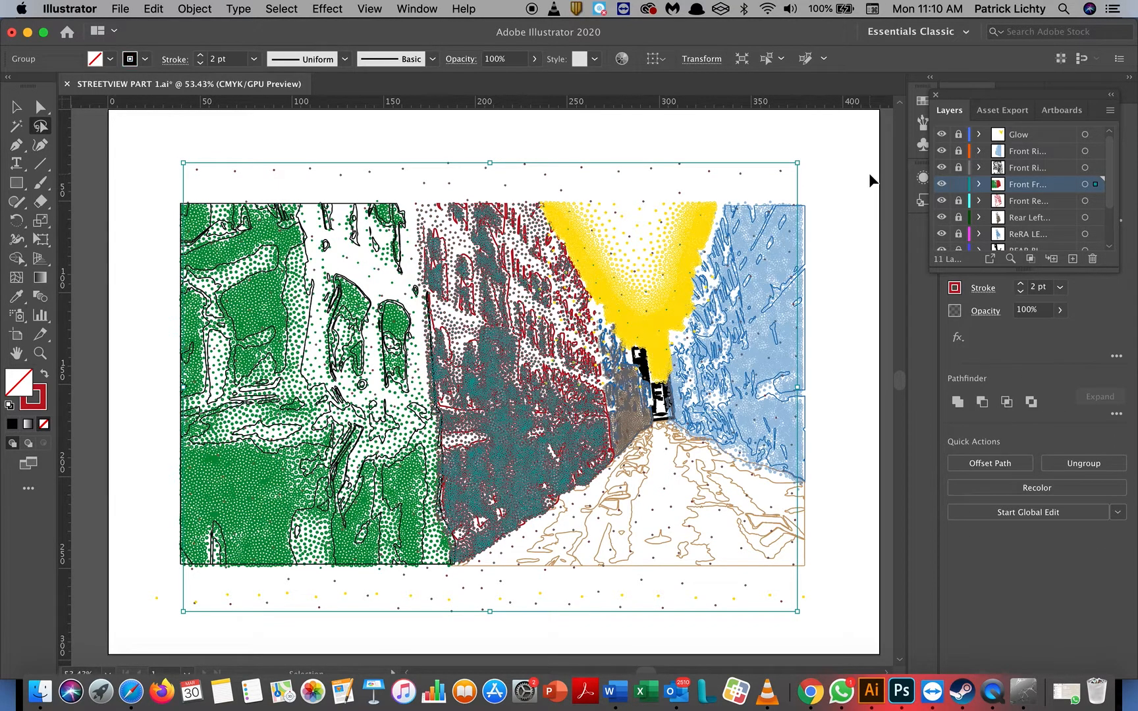
key(super+z)
key(super+z)
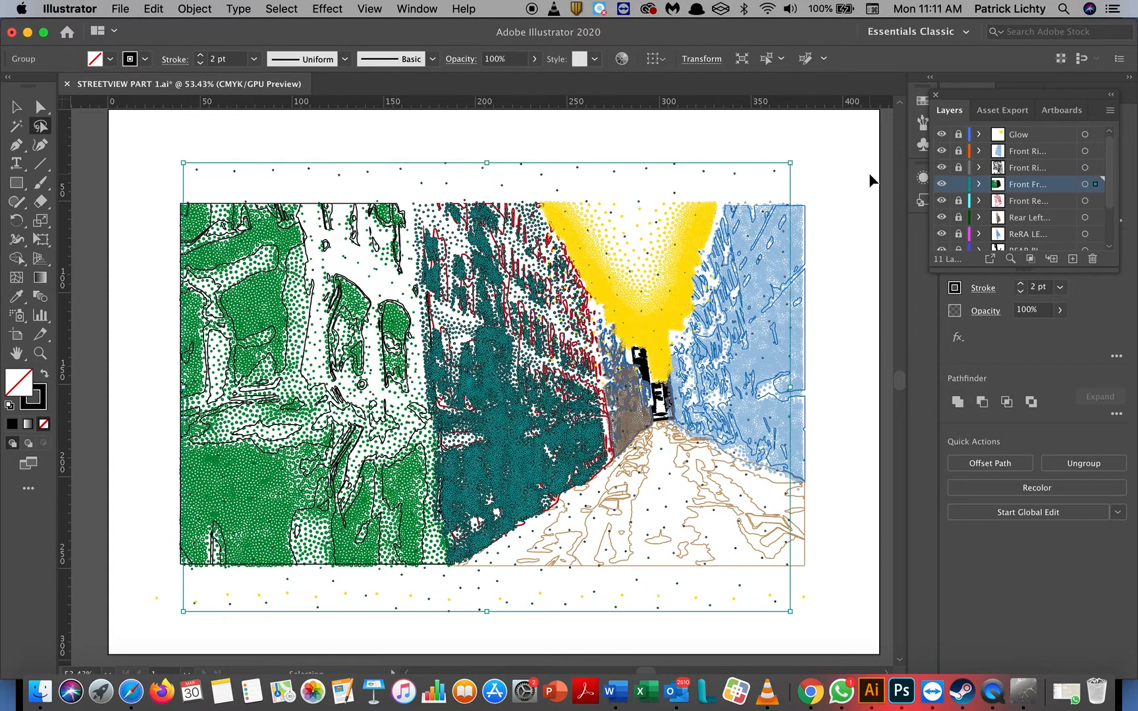
key(super+z)
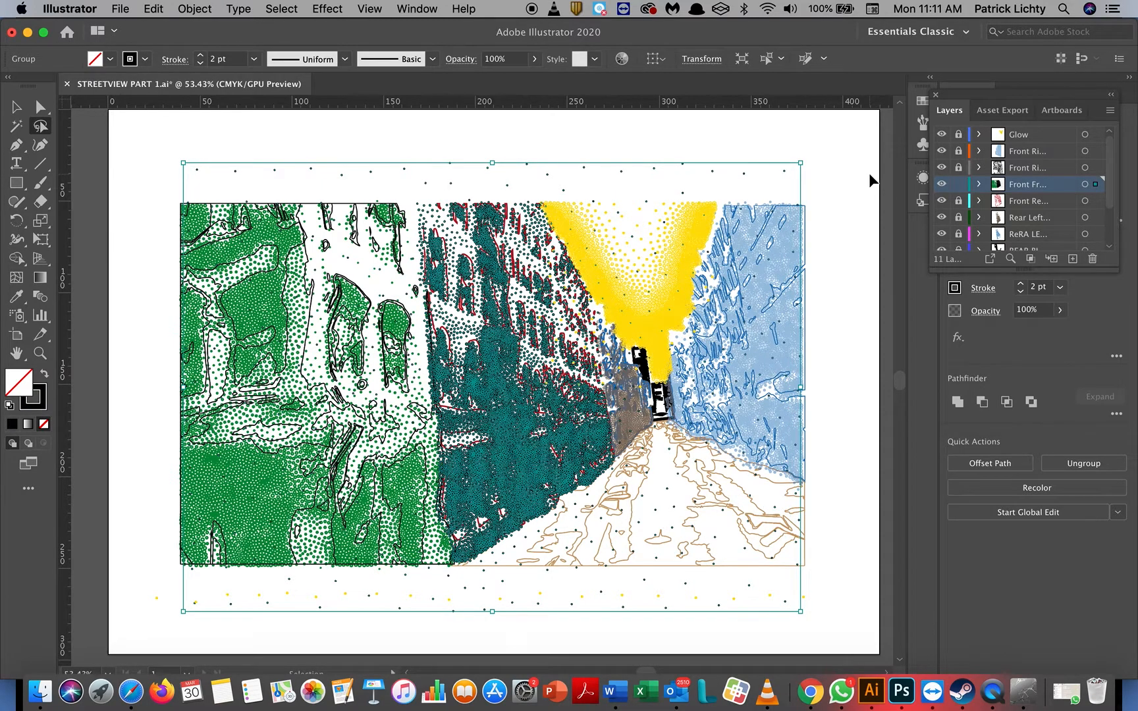
key(super+z)
key(super+z)
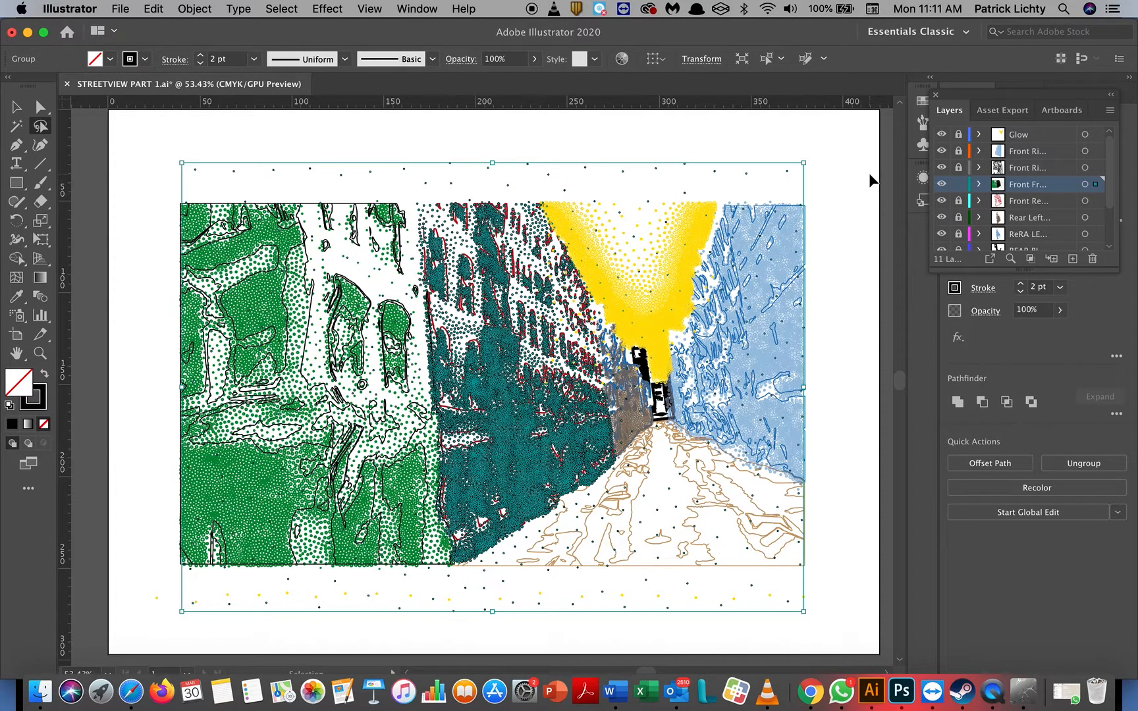
key(super+z)
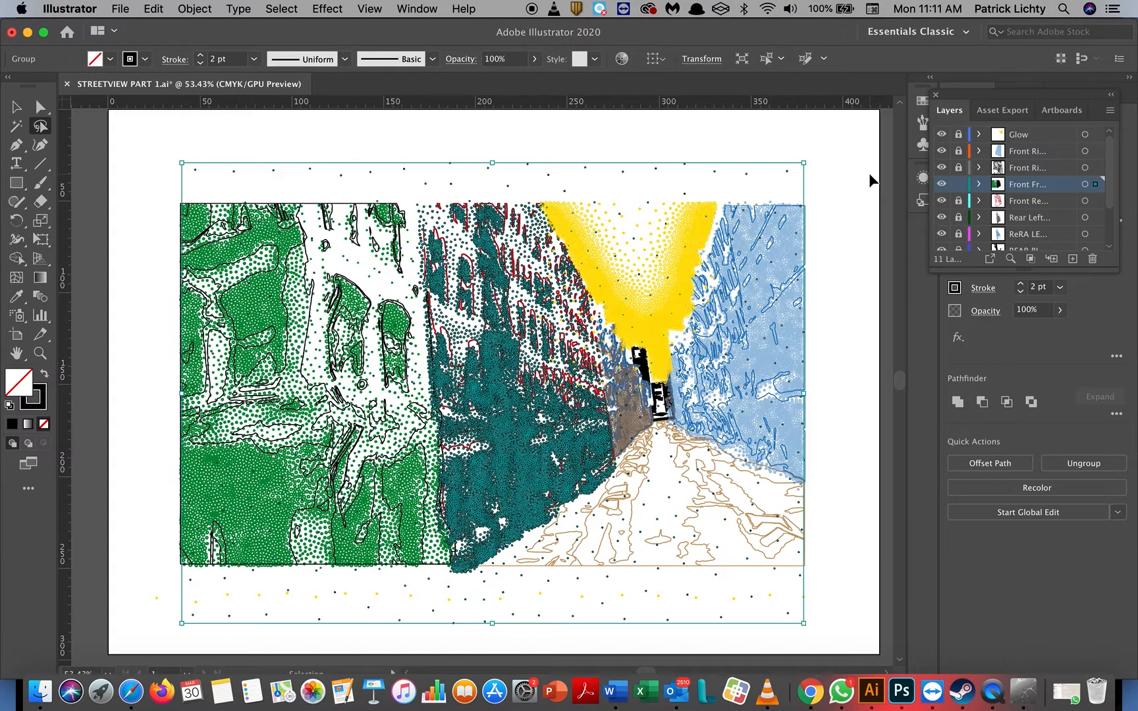
key(super+z)
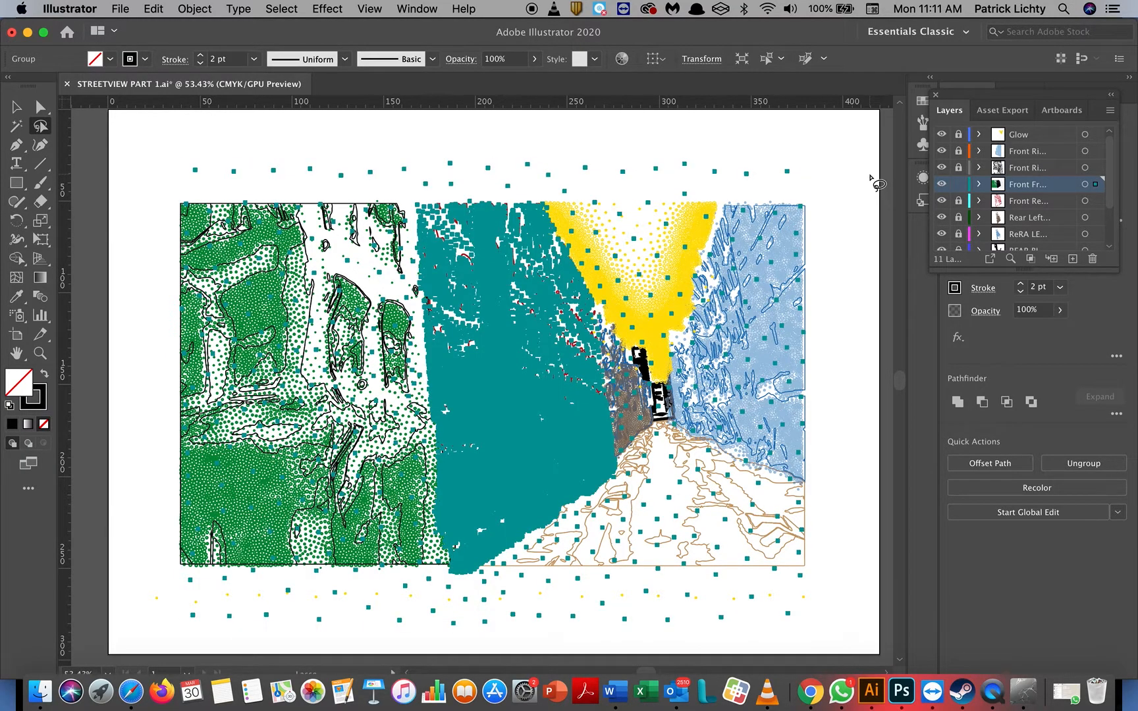
key(super+z)
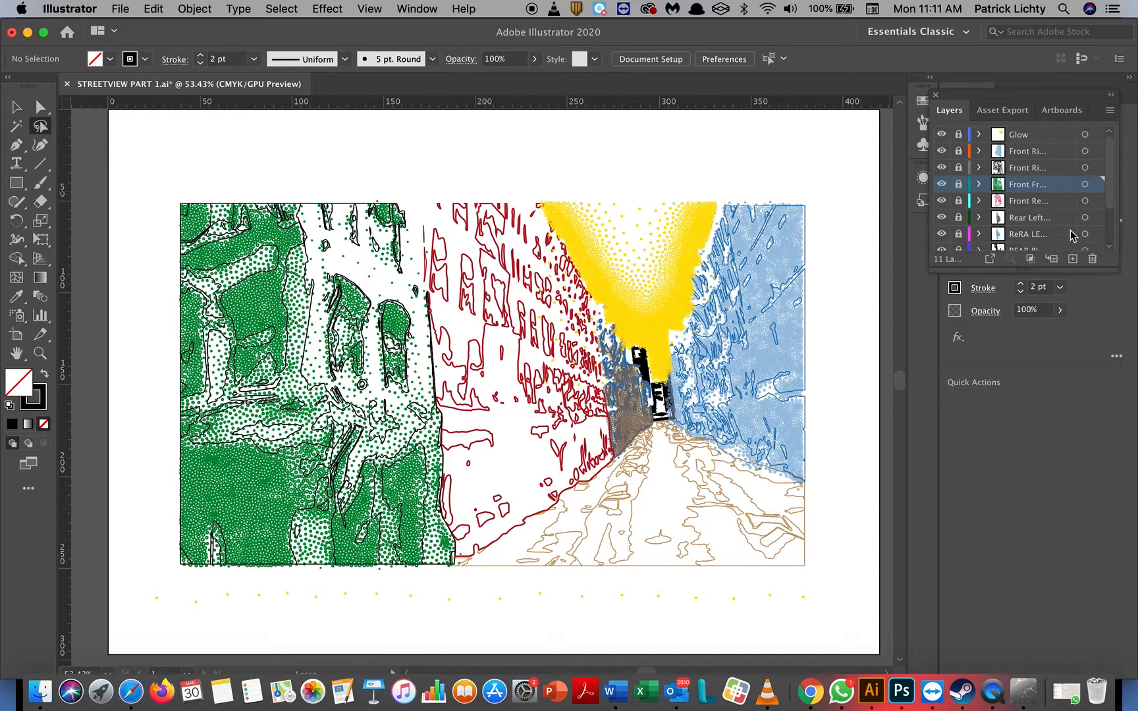
Create a new layer above the green front building's layer and name it "left middle red bldg svg".
click(1073, 260)
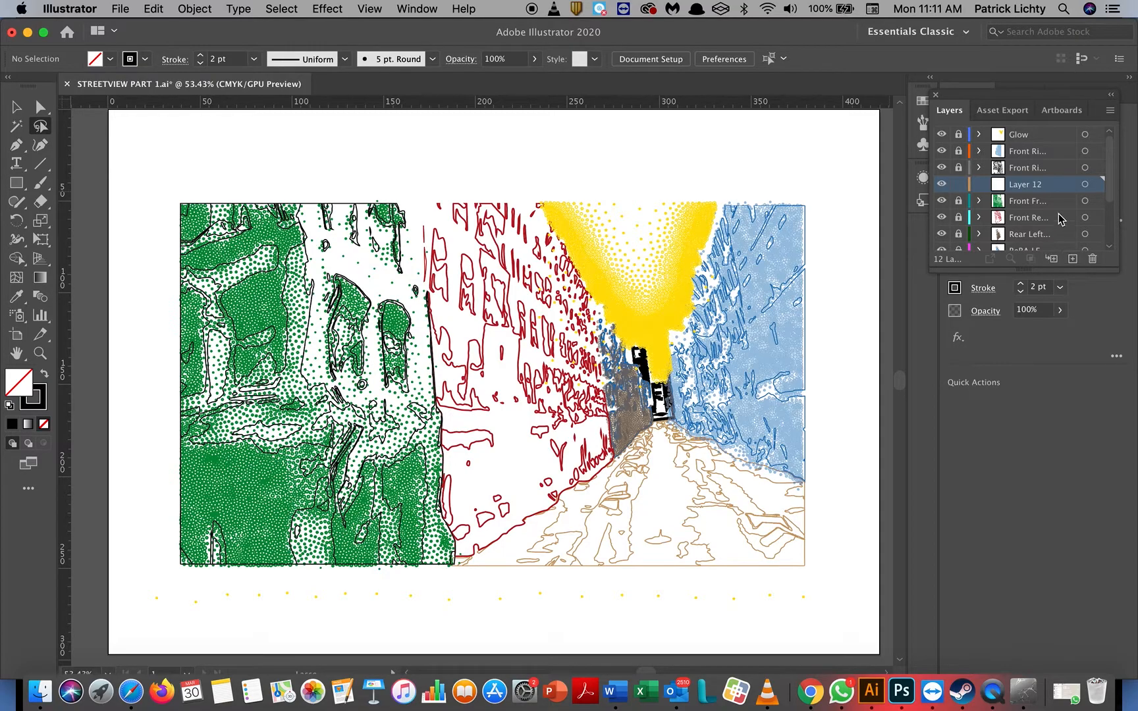
double_click(1033, 188)
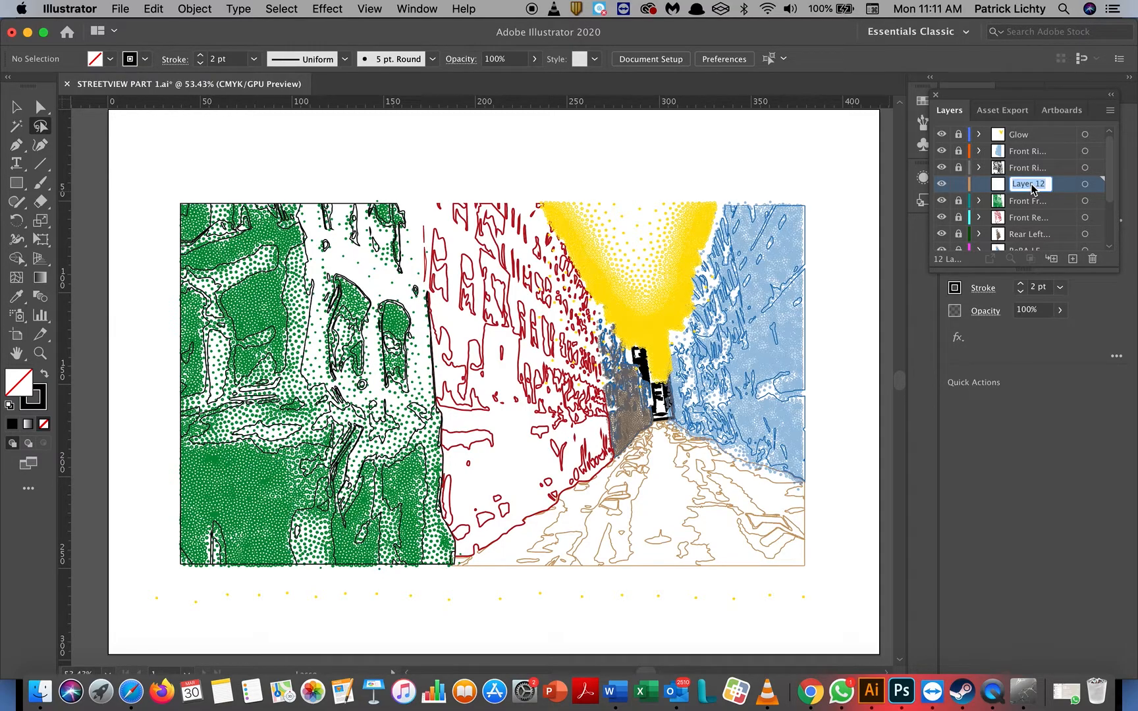
key(BackSpace)
text(left middle re)
text(d )
text(()
key(BackSpace)
text(bldg svg)
key(Return)
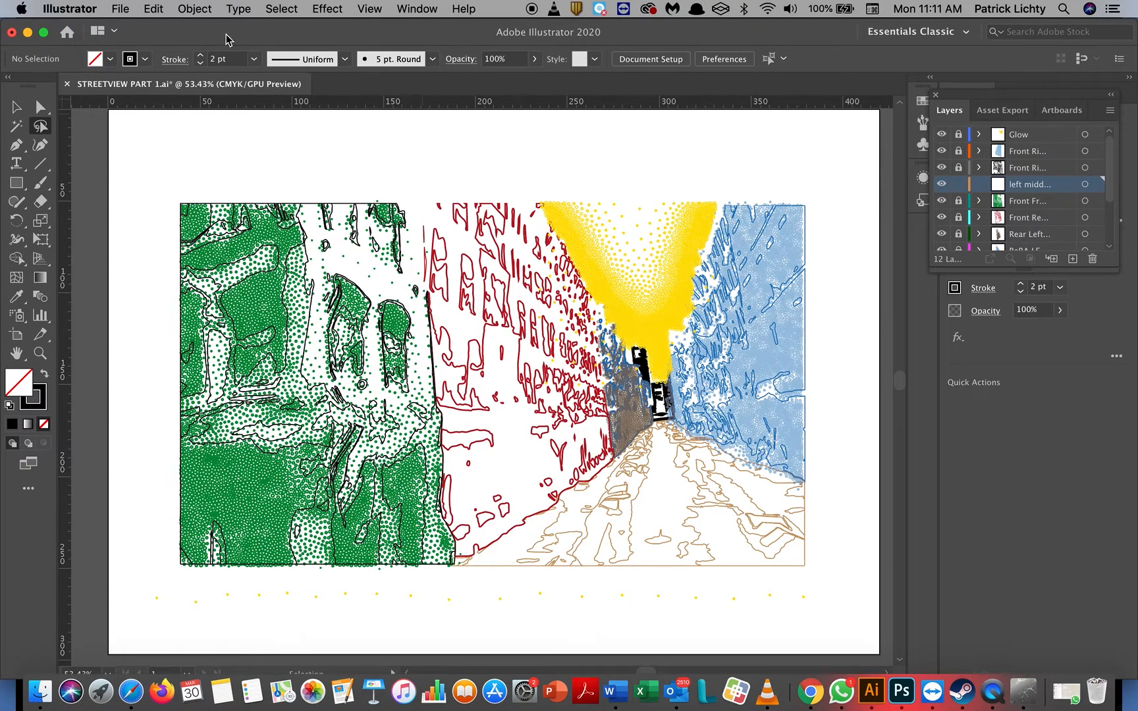
Place "Left middle bldg svg.svg" on the new layer, scaled to cover the street scene over the red building outlines.
click(120, 9)
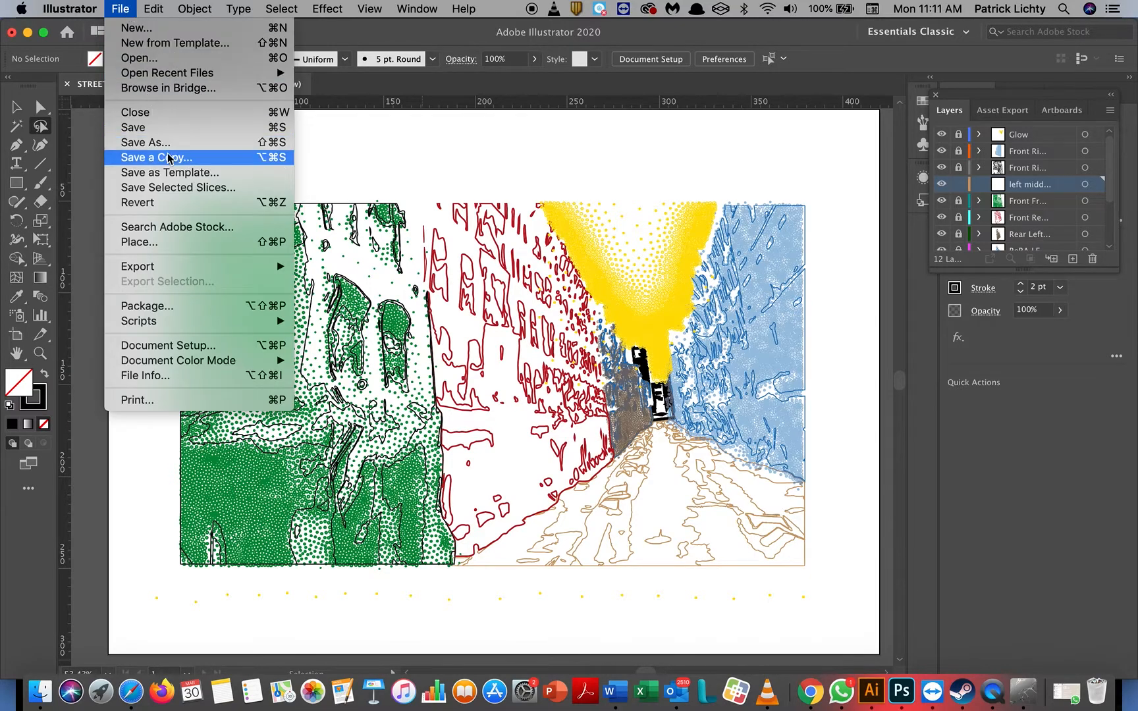
click(186, 248)
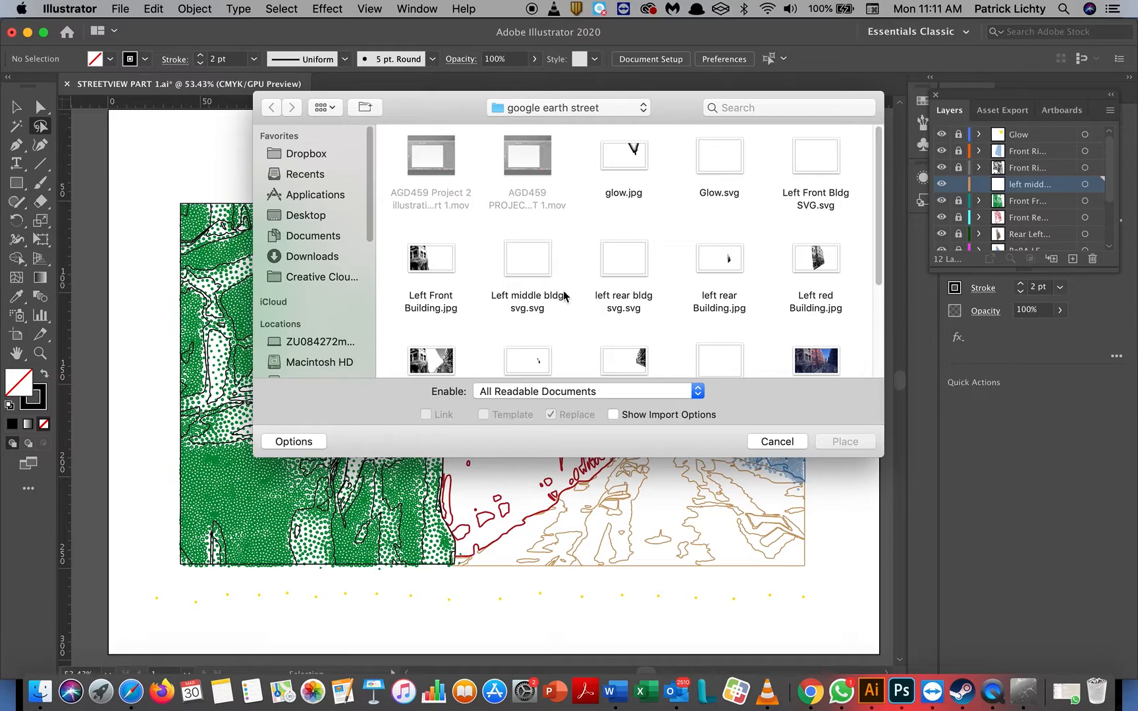
click(531, 267)
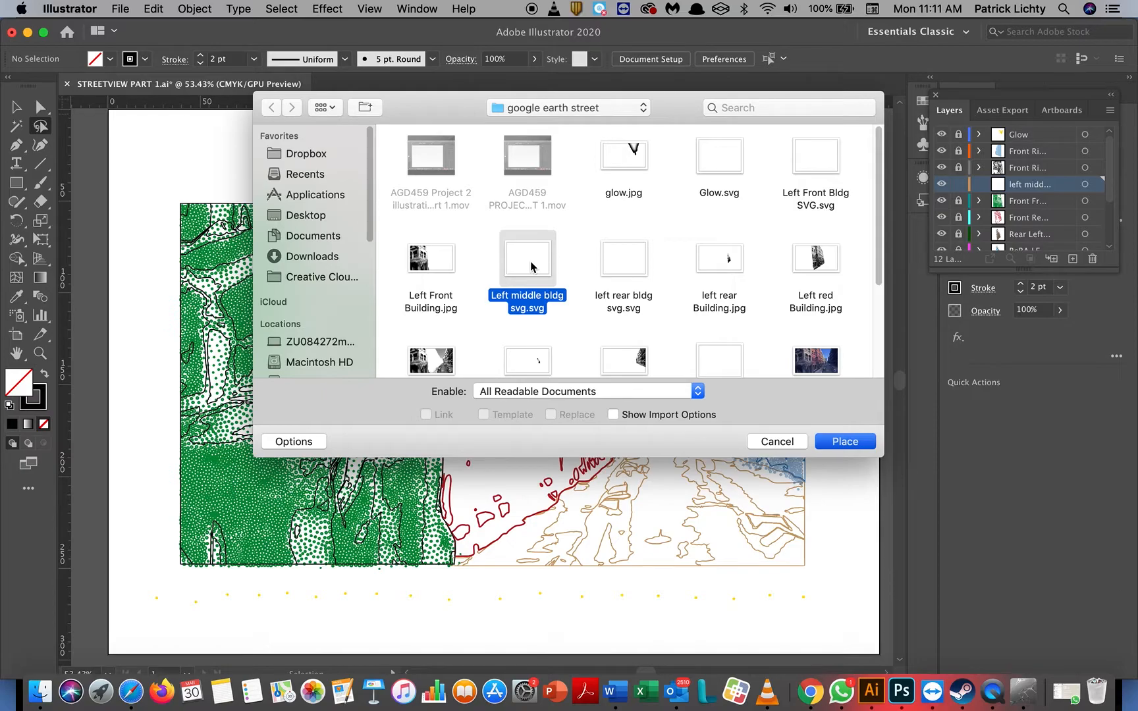
double_click(531, 266)
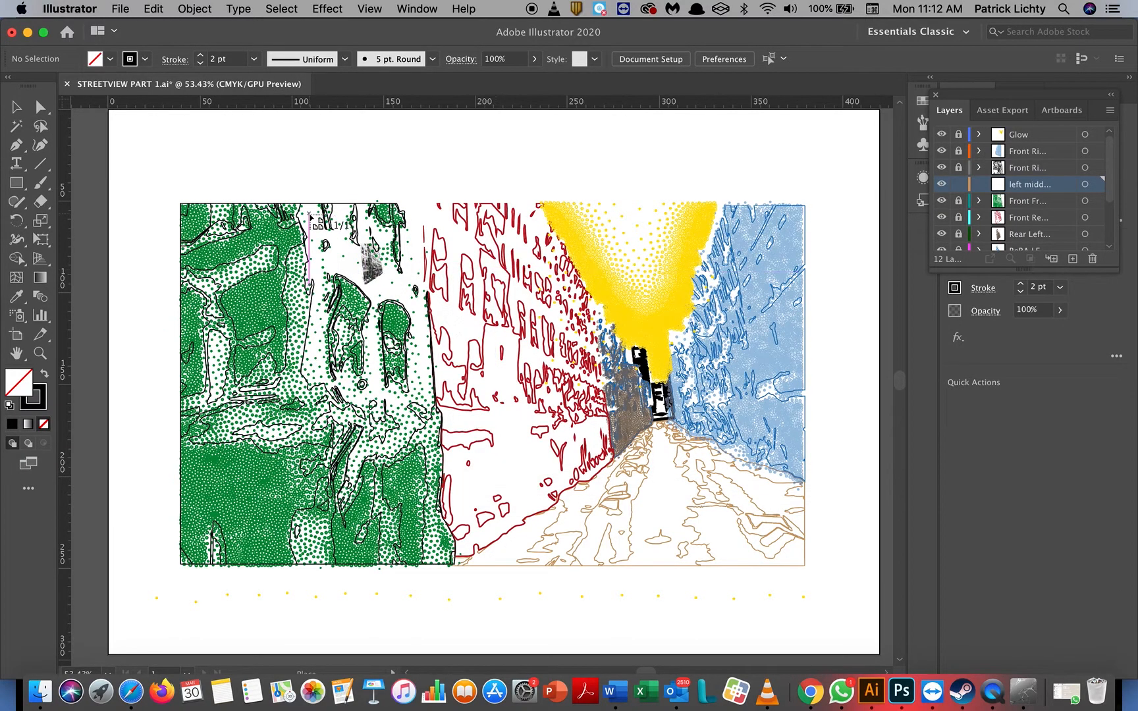
drag(326, 276, 812, 666)
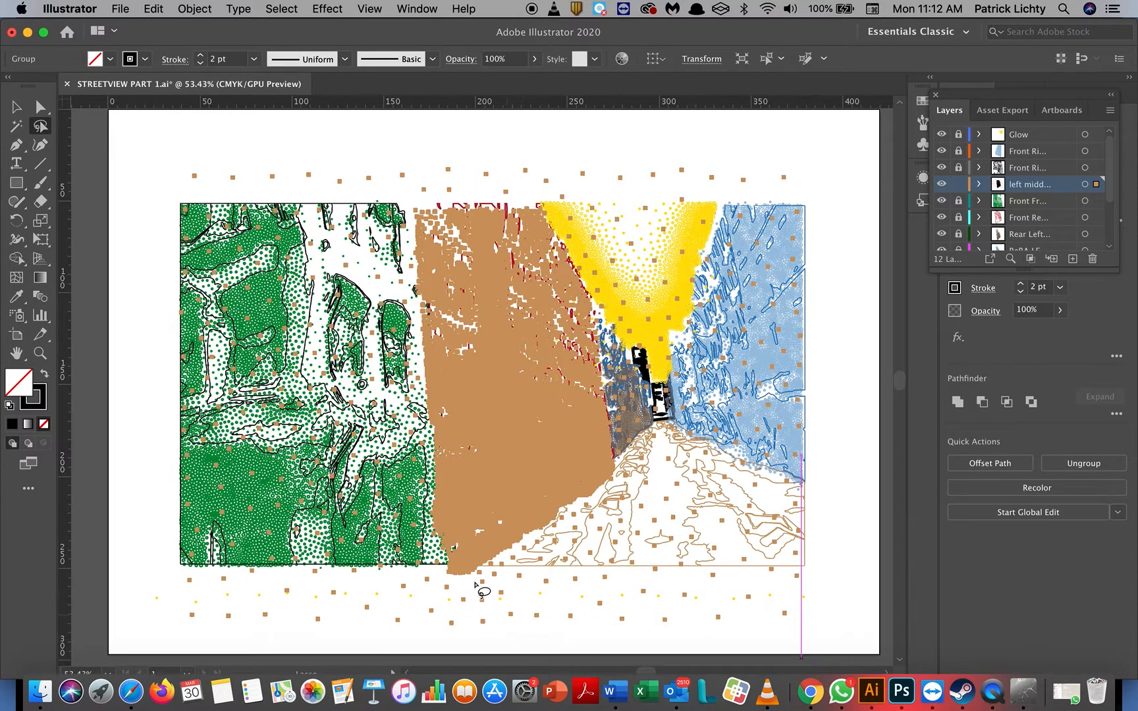
Adjust the lower and upper edges of the newly placed stipple to fit the height of the red outlines.
click(16, 106)
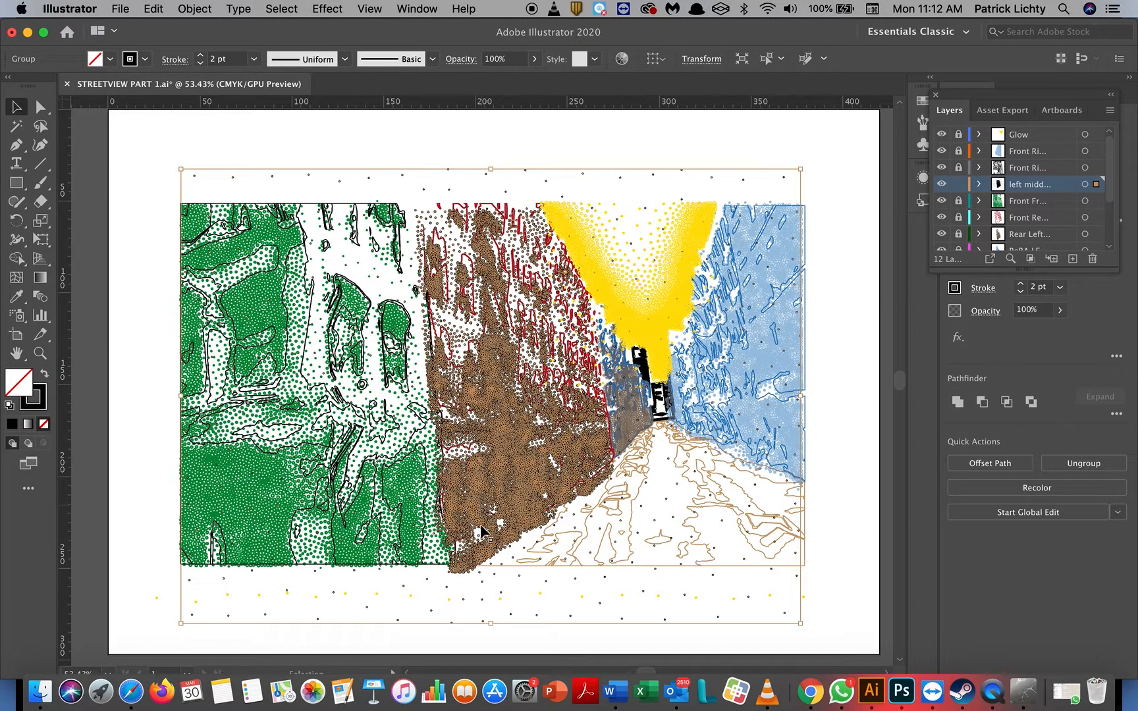
drag(493, 620, 490, 614)
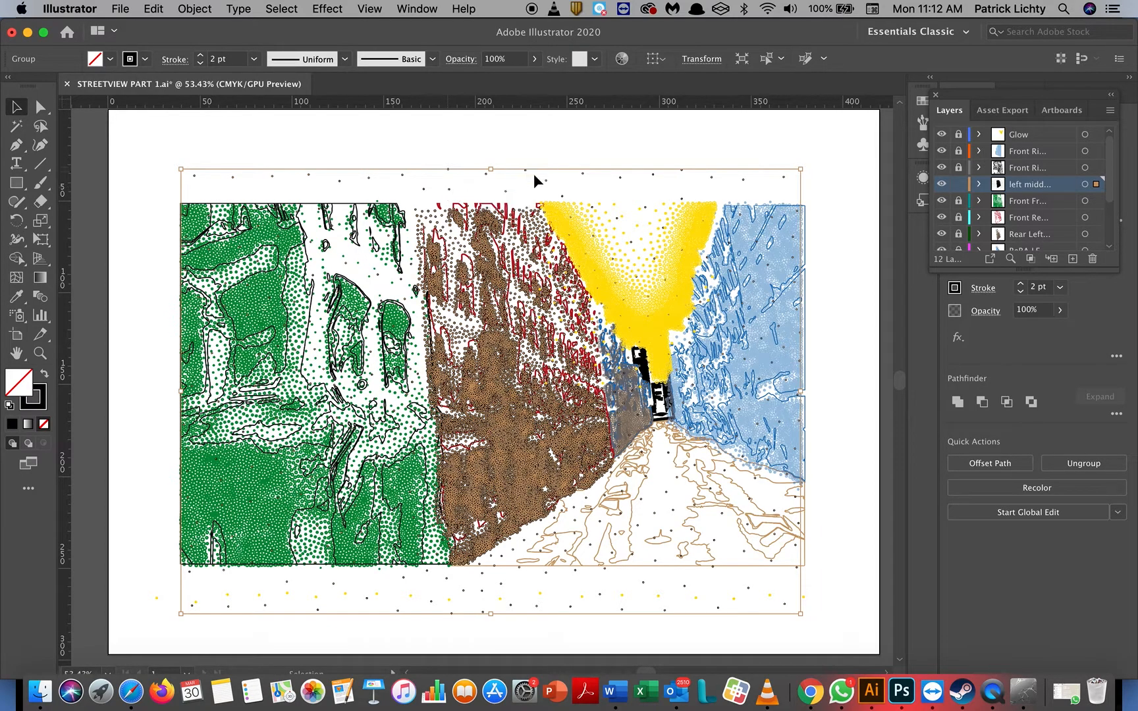
drag(493, 164, 492, 161)
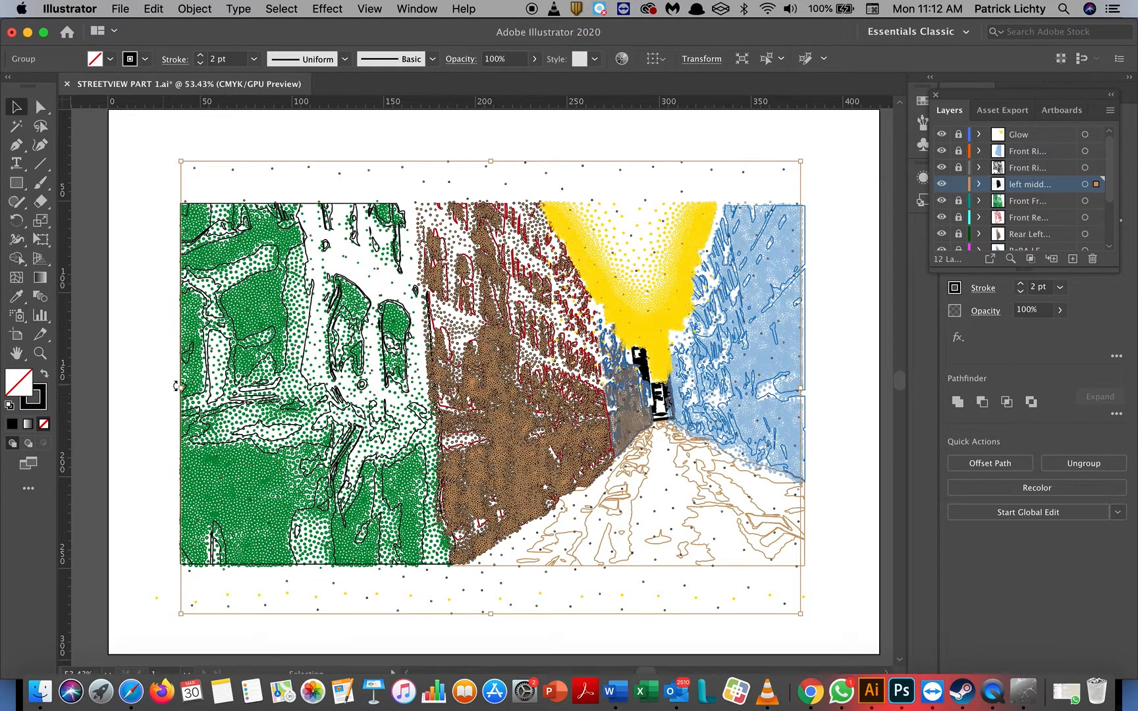
Narrow the newly placed stipple from both sides until it lines up with the red building outlines.
drag(179, 388, 184, 388)
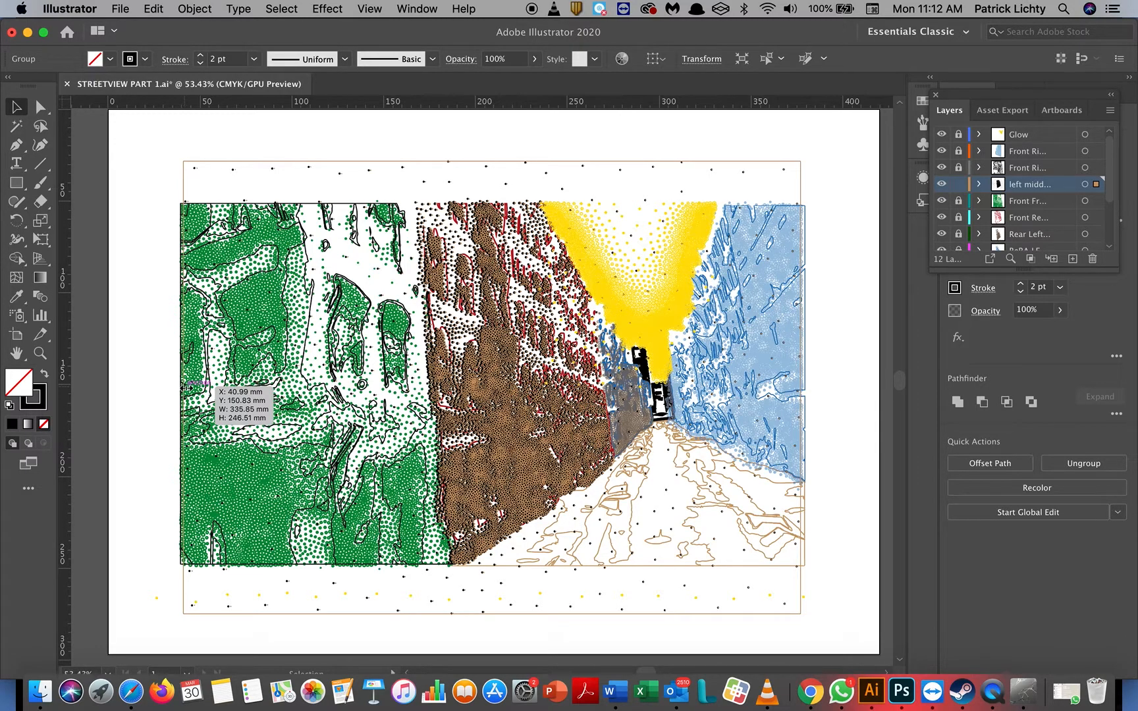
drag(186, 387, 187, 388)
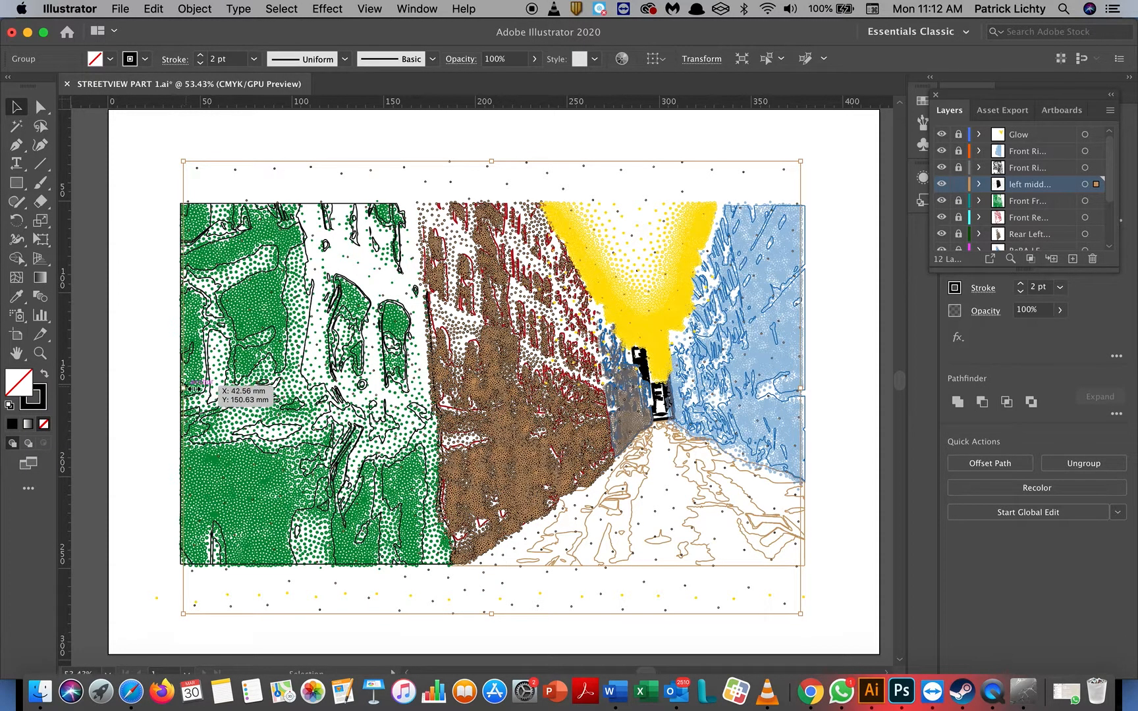
mouse_move(187, 389)
mouse_down()
mouse_move(197, 382)
mouse_move(190, 393)
mouse_up()
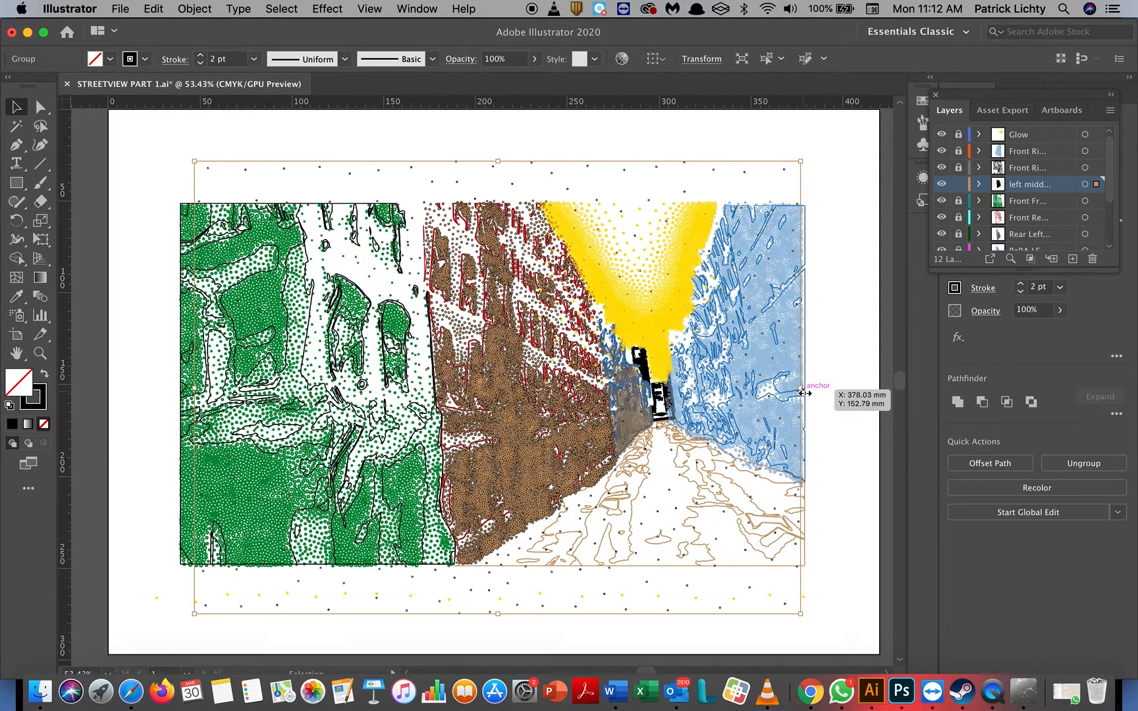
drag(803, 394, 789, 395)
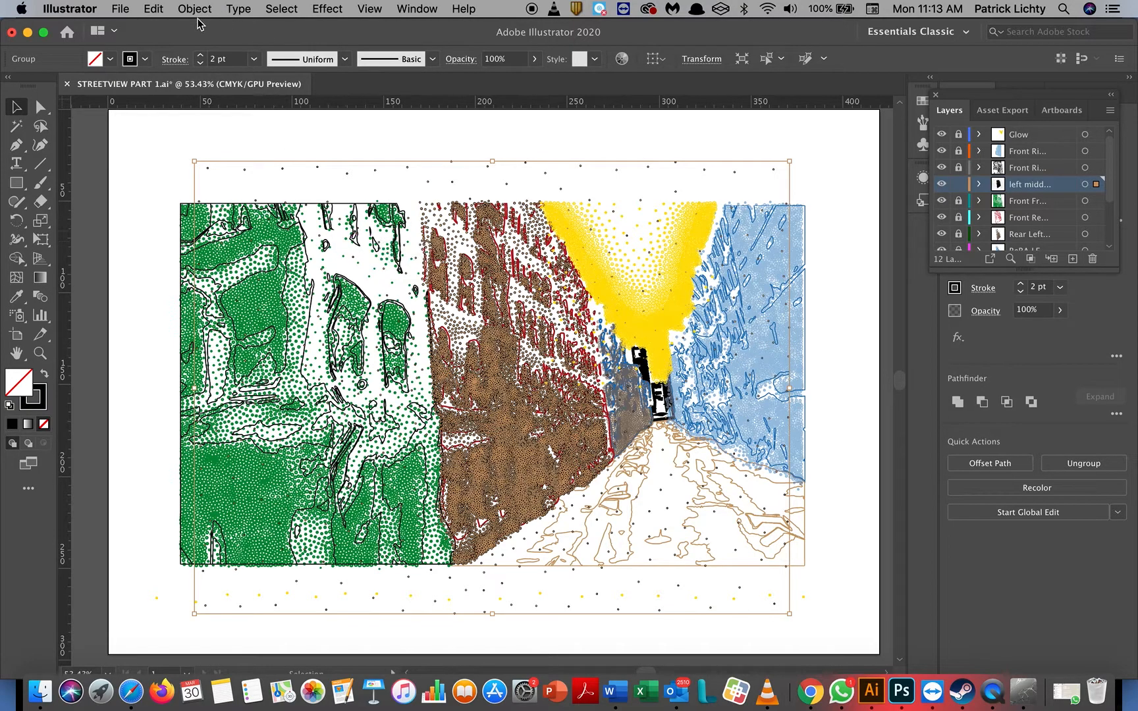
Give the middle-building stipple a dark magenta-red stroke and ungroup it.
click(145, 58)
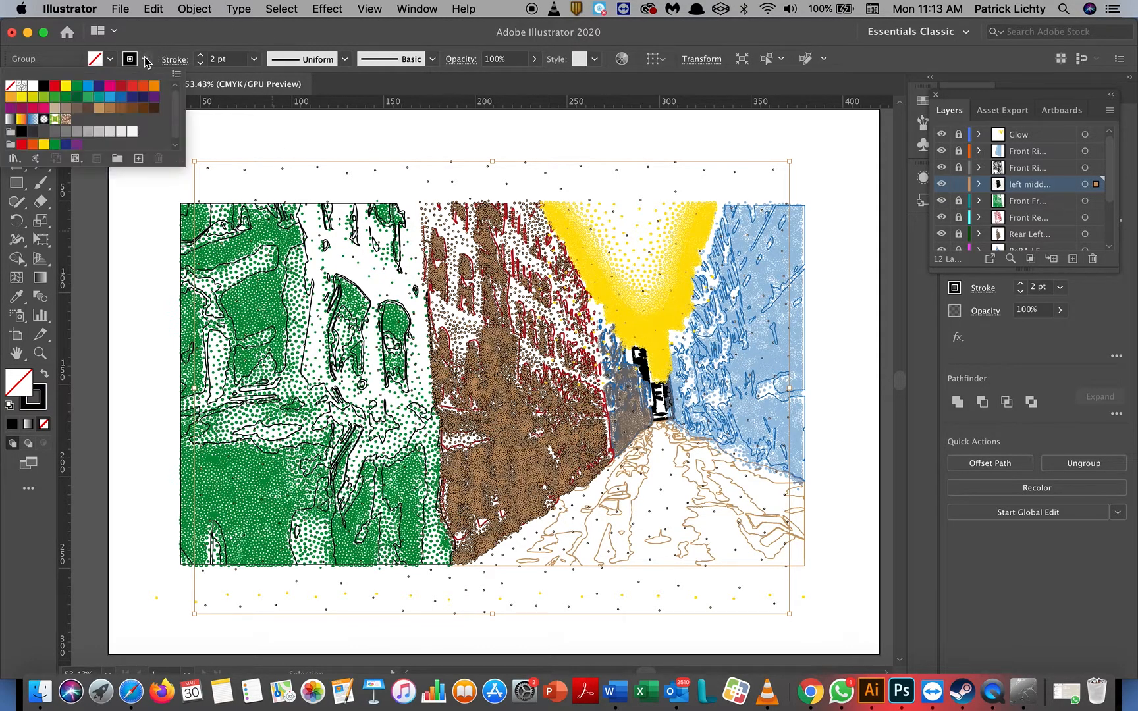
click(20, 109)
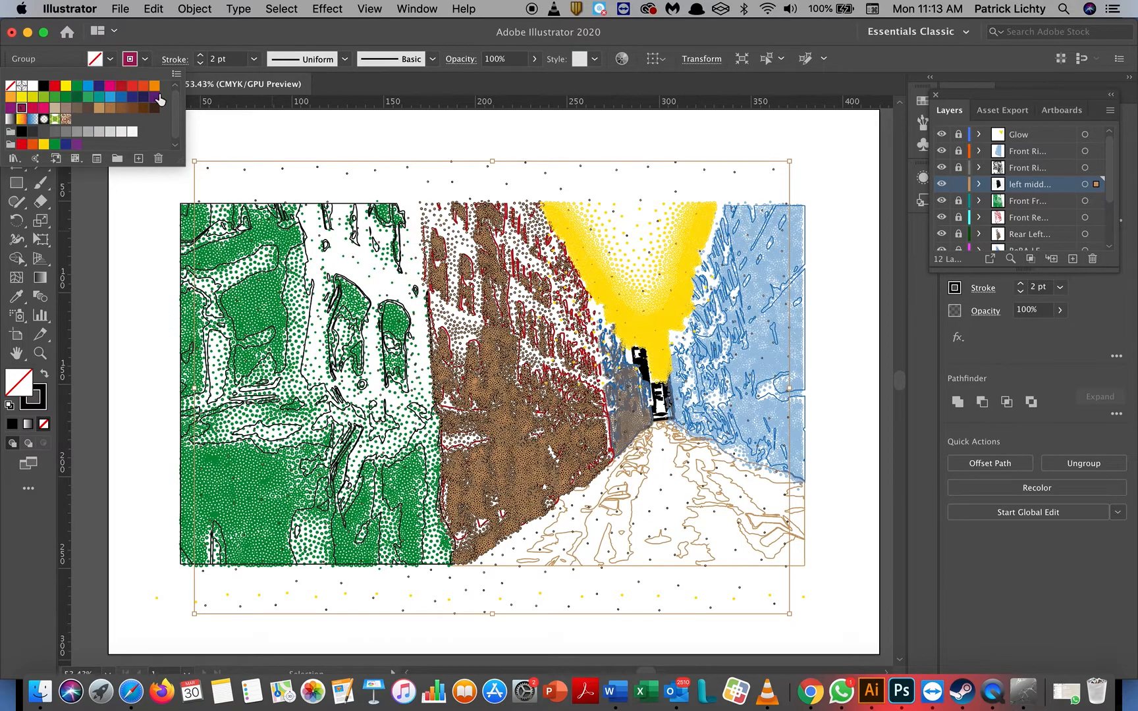
click(198, 11)
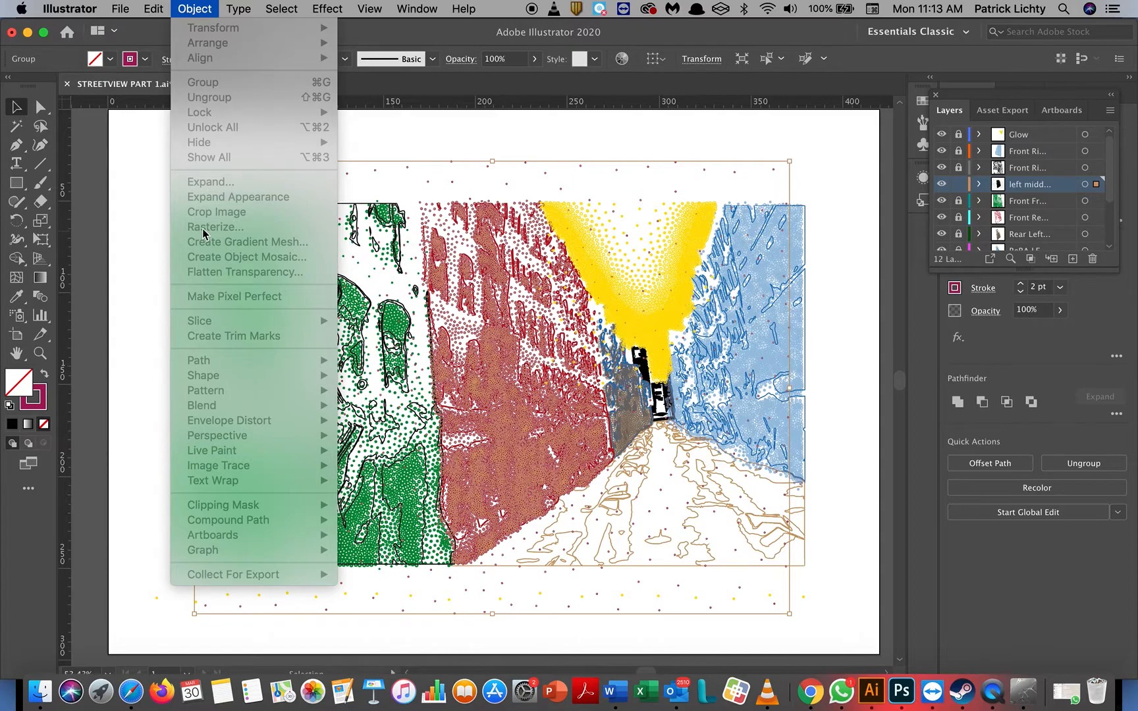
click(43, 117)
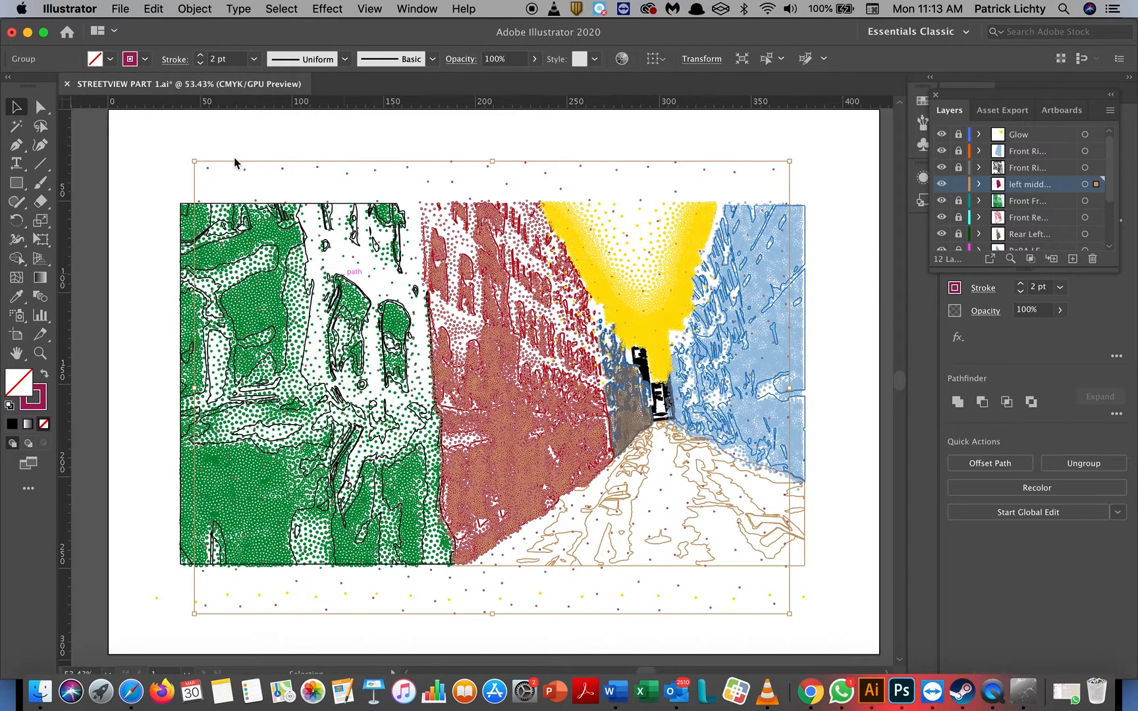
click(199, 10)
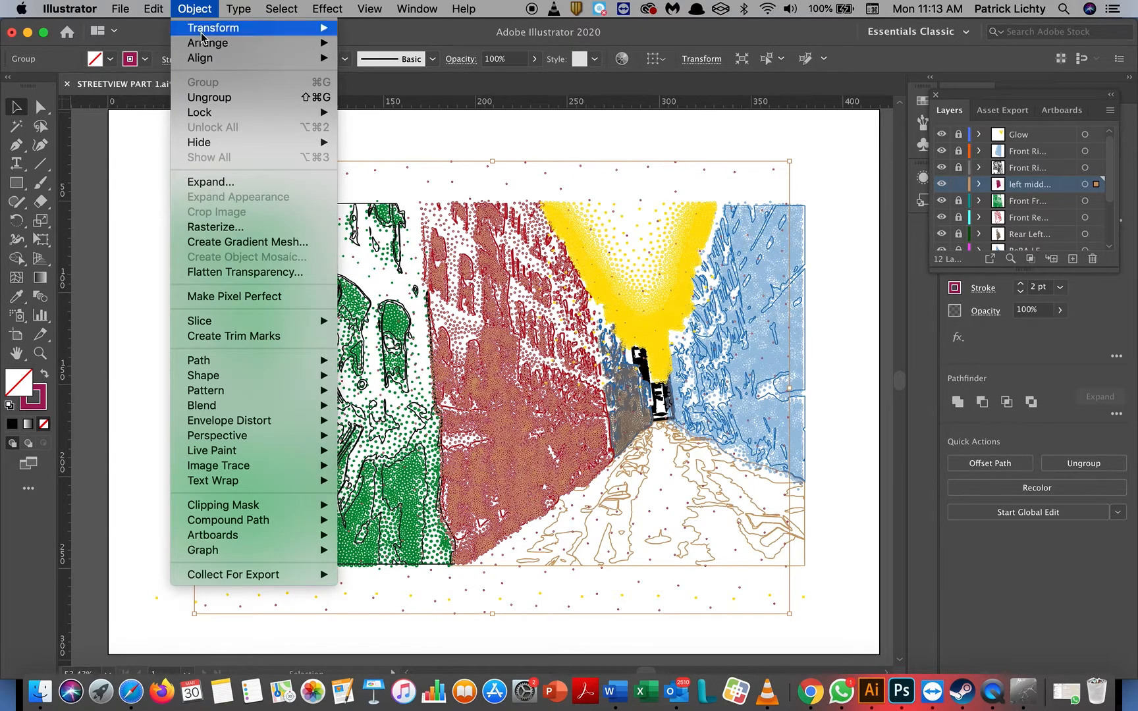
click(215, 100)
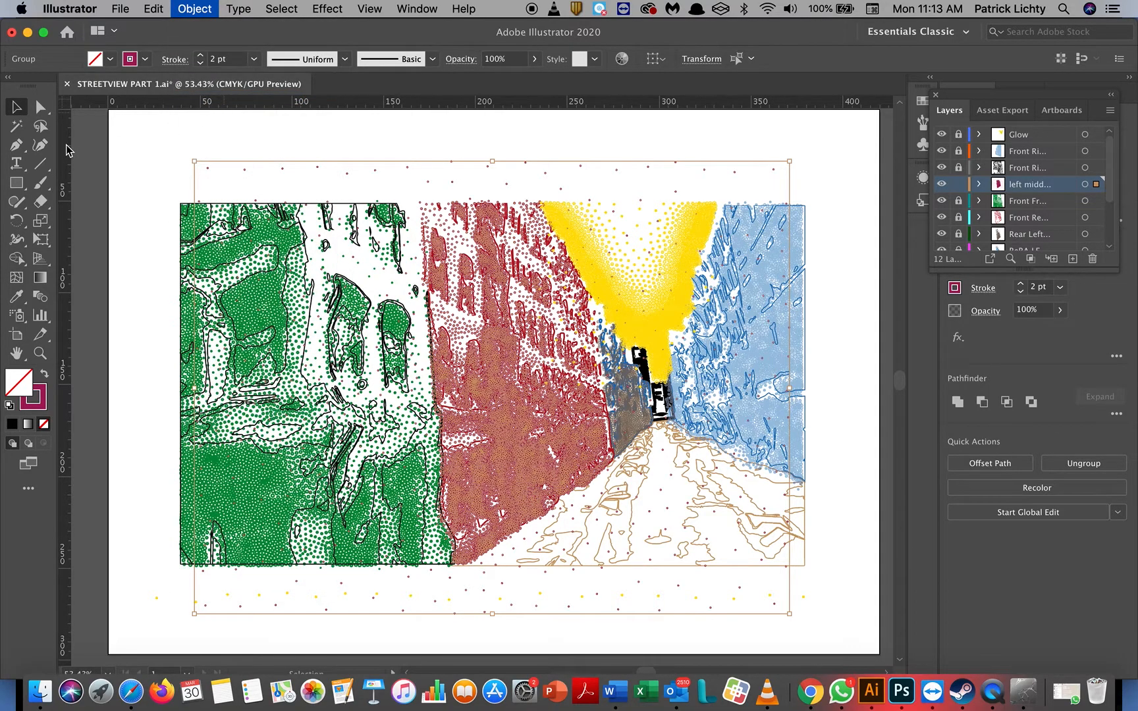
Lasso the stray dots outside the middle building, around the sky, street and neighboring buildings, and delete them.
click(44, 128)
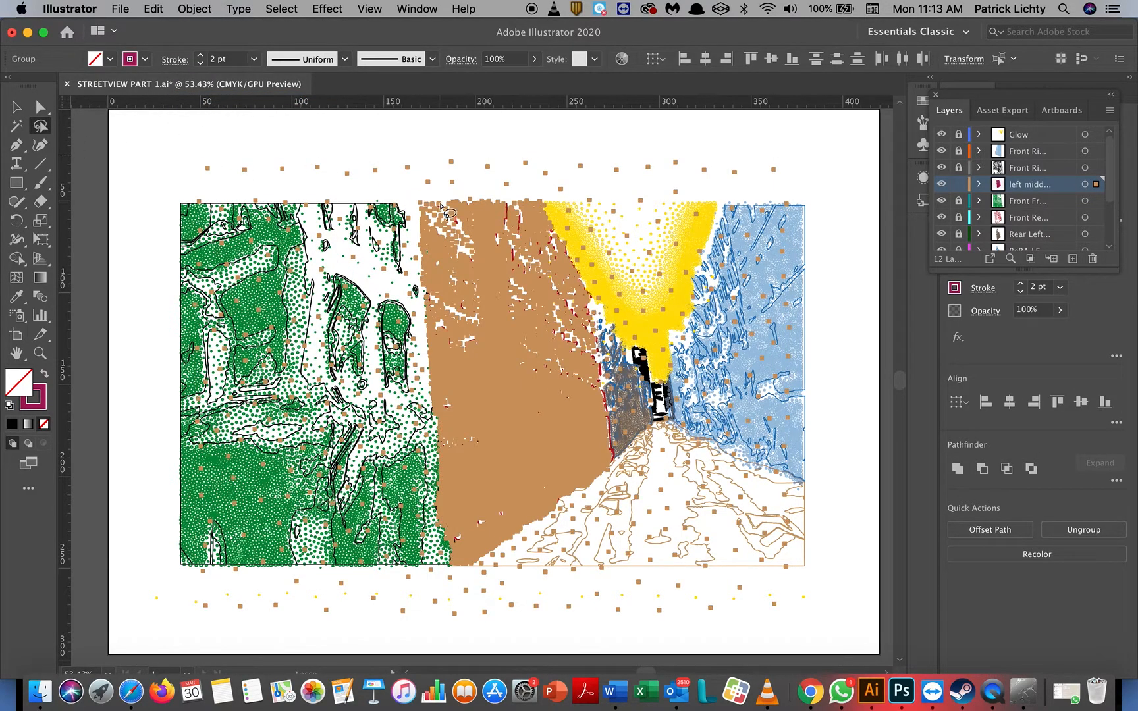
mouse_move(413, 197)
mouse_down()
mouse_move(554, 202)
mouse_move(578, 264)
mouse_move(638, 348)
mouse_move(608, 320)
mouse_move(618, 384)
mouse_move(691, 504)
mouse_move(844, 496)
mouse_move(860, 208)
mouse_move(823, 135)
mouse_move(445, 119)
mouse_move(236, 125)
mouse_move(130, 155)
mouse_move(126, 230)
mouse_move(229, 297)
mouse_move(412, 197)
mouse_up()
key(Delete)
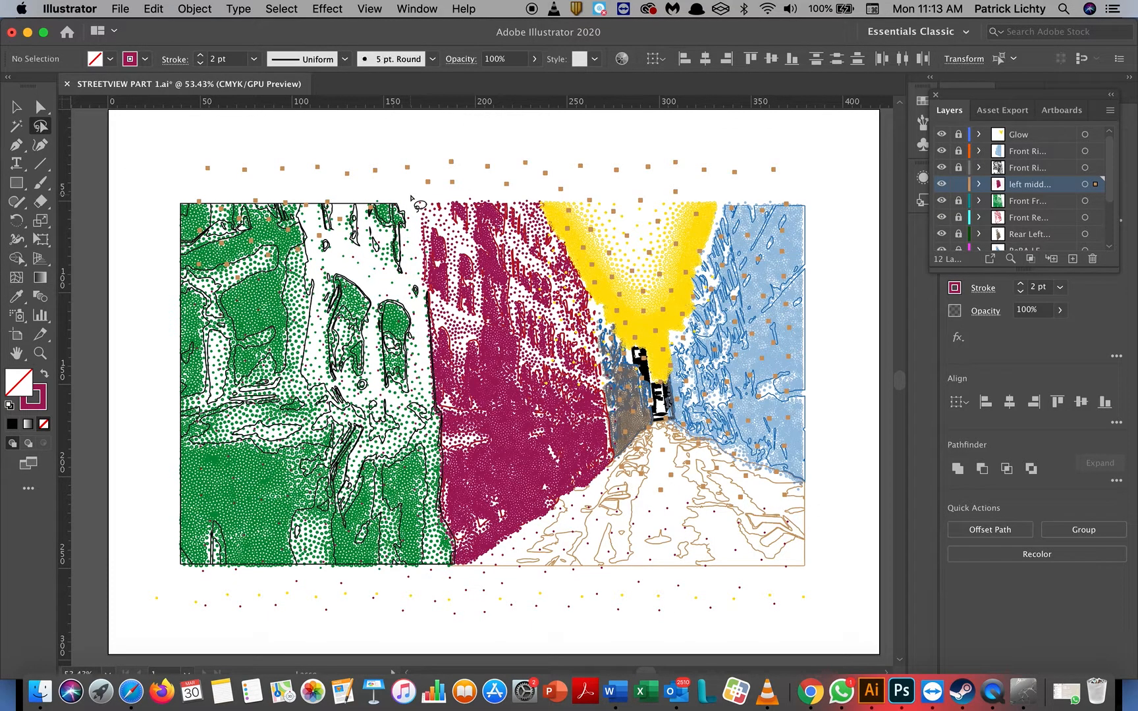
Lasso the remaining stray dots of the middle-building stipple above, below and across the rest of the street scene, and delete them.
mouse_move(153, 165)
mouse_down()
mouse_move(375, 150)
mouse_move(409, 175)
mouse_move(446, 573)
mouse_move(474, 576)
mouse_move(679, 422)
mouse_move(816, 418)
mouse_up()
mouse_move(859, 555)
mouse_down()
mouse_move(838, 613)
mouse_move(806, 639)
mouse_move(705, 643)
mouse_move(618, 666)
mouse_move(383, 671)
mouse_move(275, 643)
mouse_move(215, 597)
mouse_move(188, 601)
mouse_move(114, 437)
mouse_move(118, 166)
mouse_move(179, 127)
mouse_up()
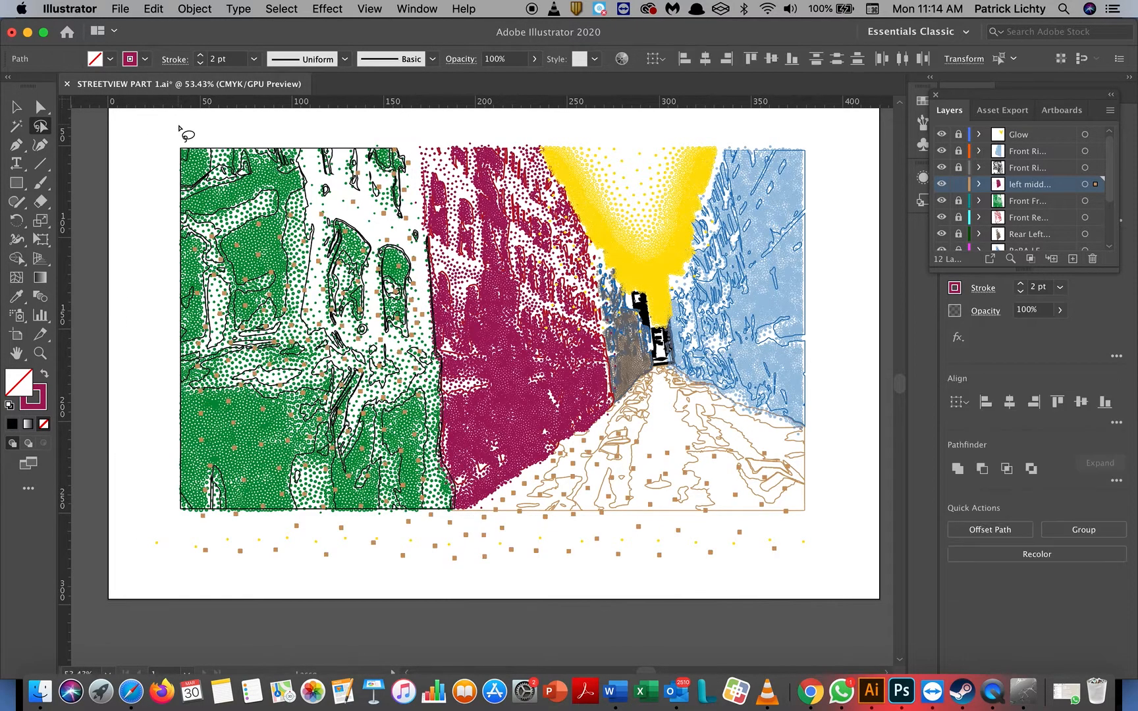
key(Delete)
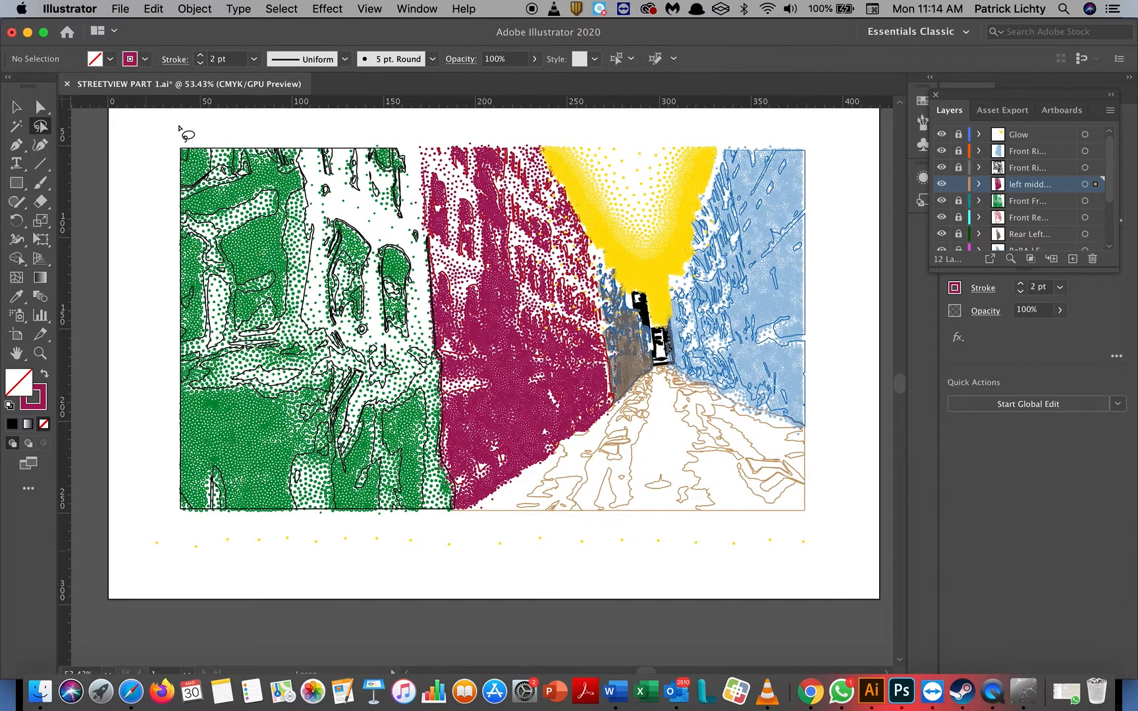
Hide the Rear Left layer holding the gray-brown building stipple at the far end of the street.
scroll(179, 129, up, 3)
scroll(179, 129, left, 1)
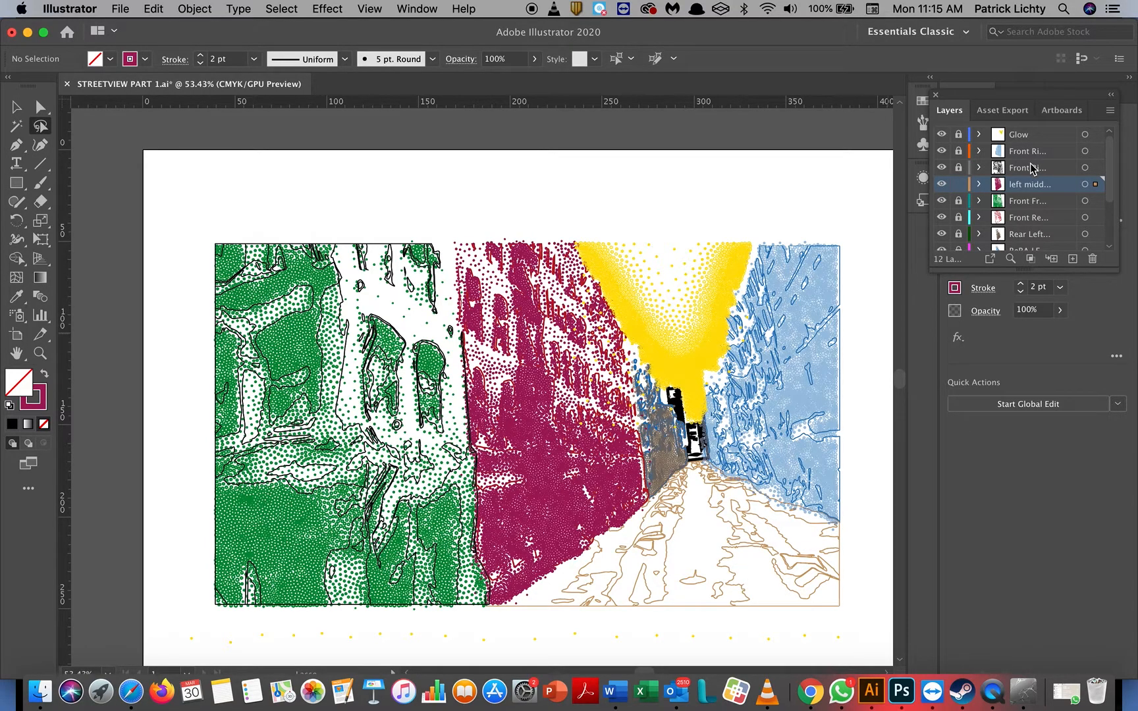
scroll(1032, 170, down, 3)
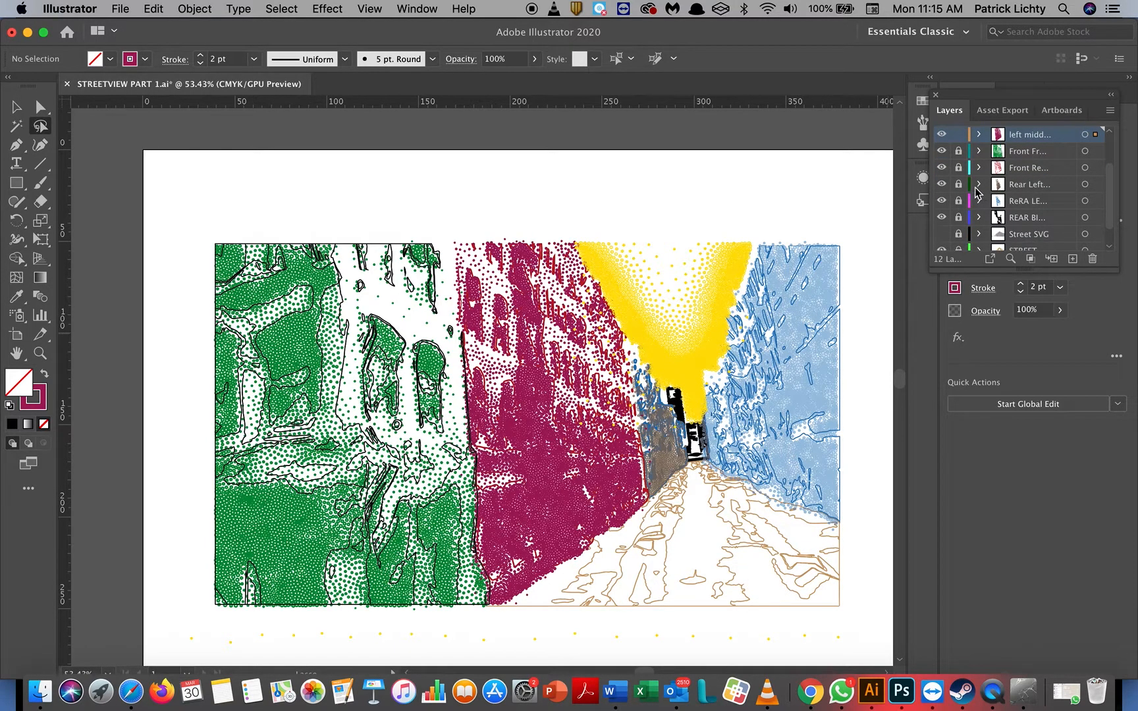
click(942, 185)
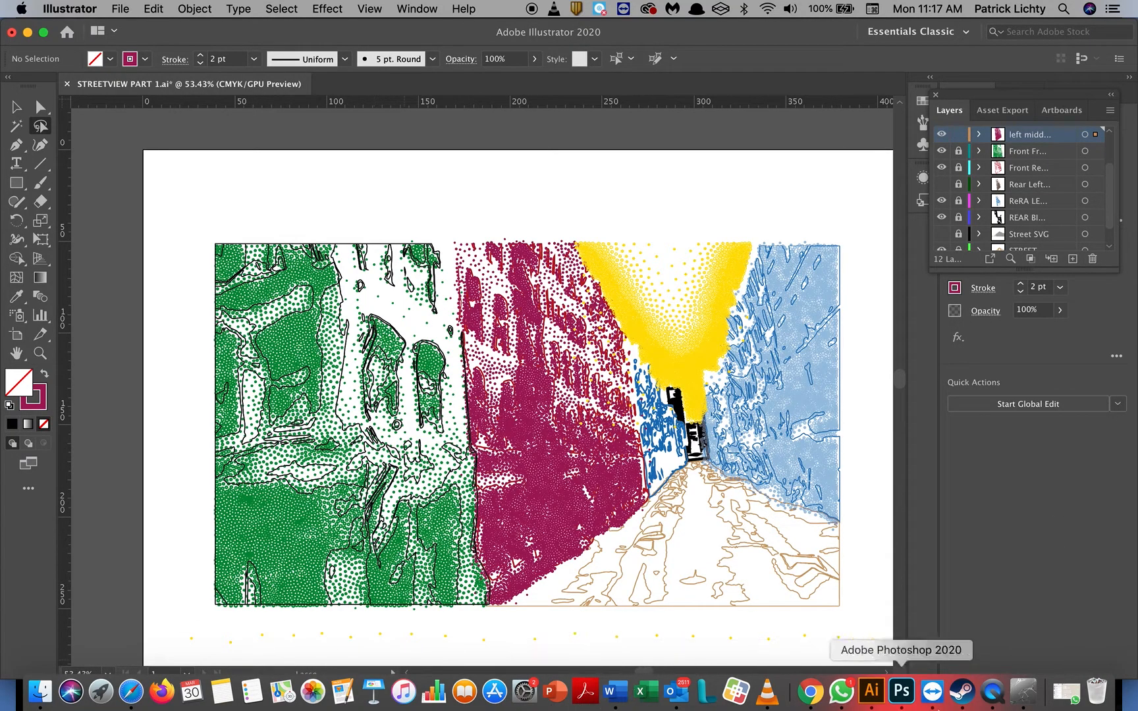
click(990, 697)
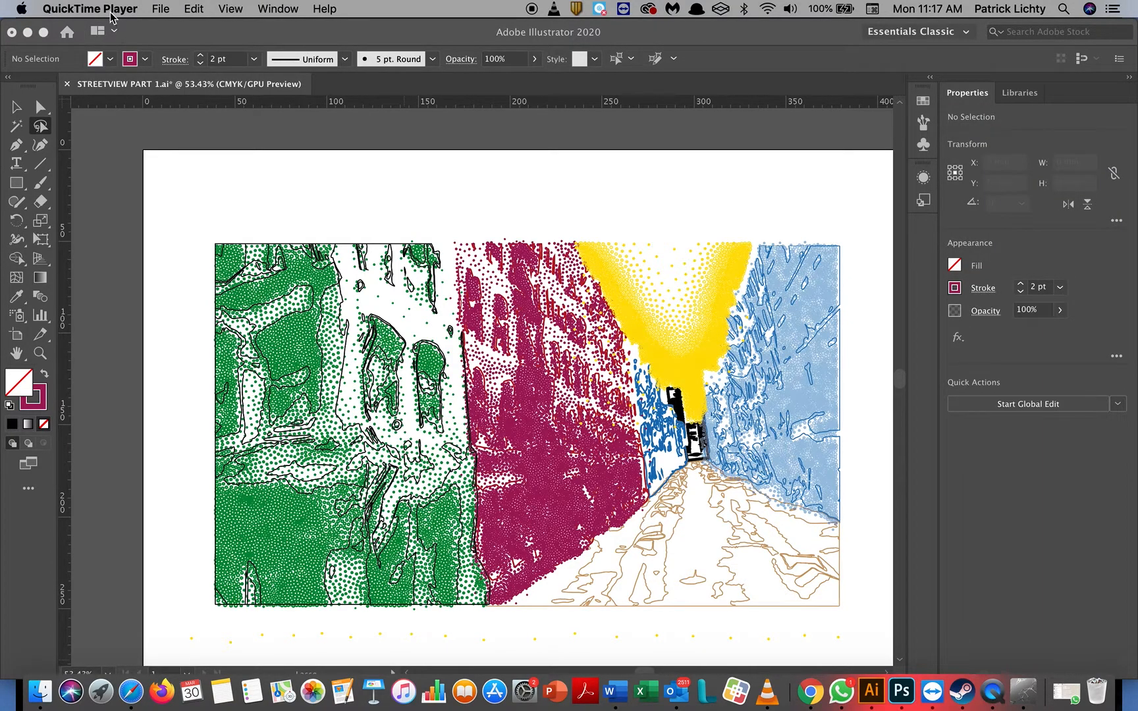